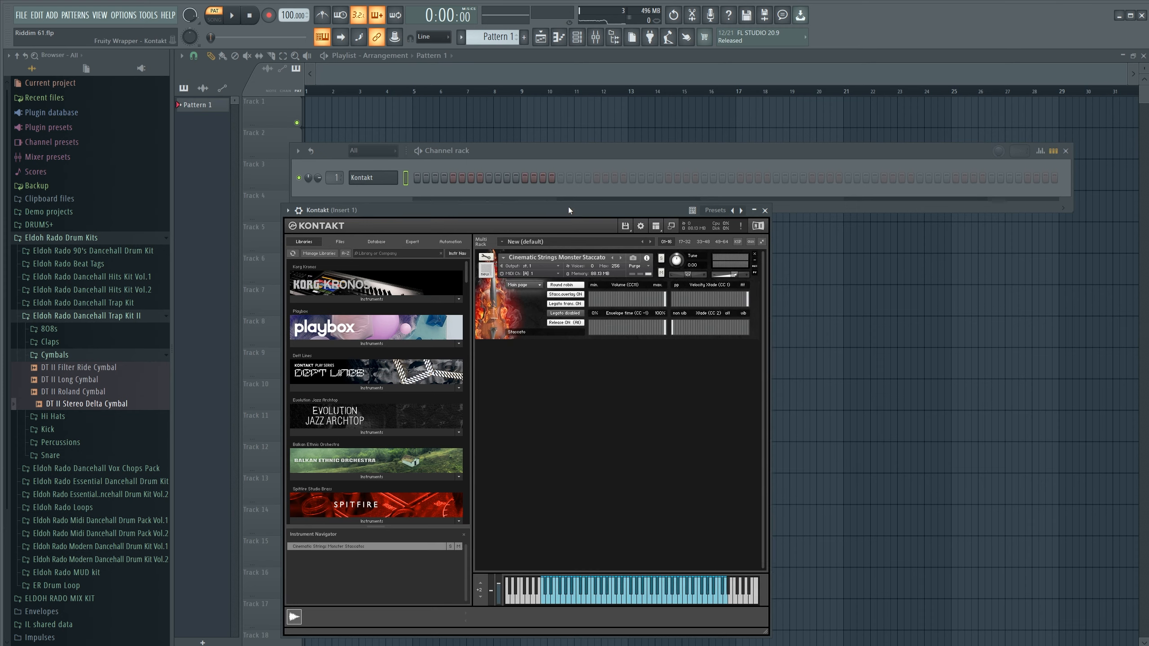
Open the Kontakt channel's piano roll and enter short D#5, F#5, A#5 chords with D#6 accents, using B4, D#5, F#5 chords in bar 4.
left_click_drag(568, 208, 575, 249)
right_click(359, 178)
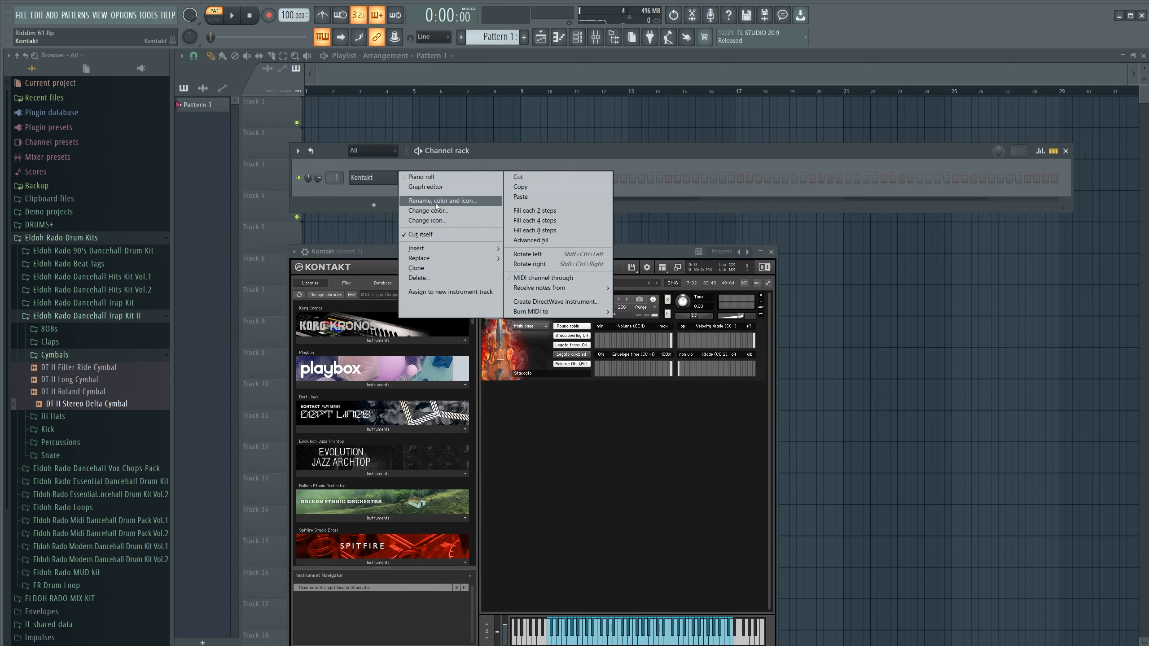
left_click(420, 177)
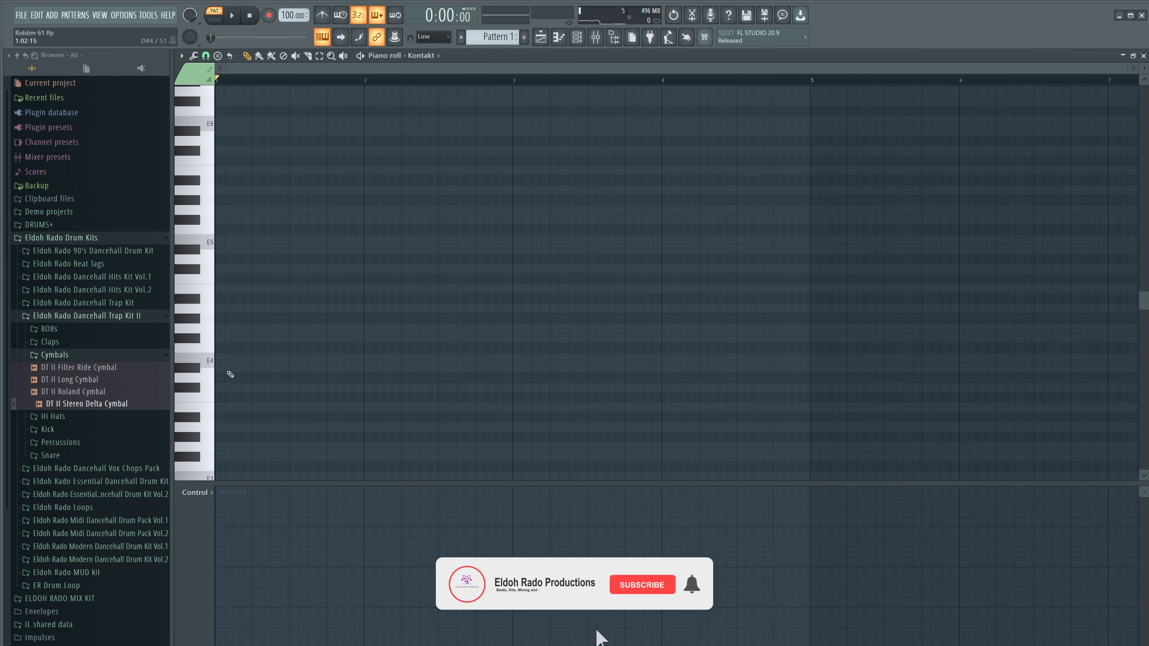
left_click_drag(242, 356, 182, 368)
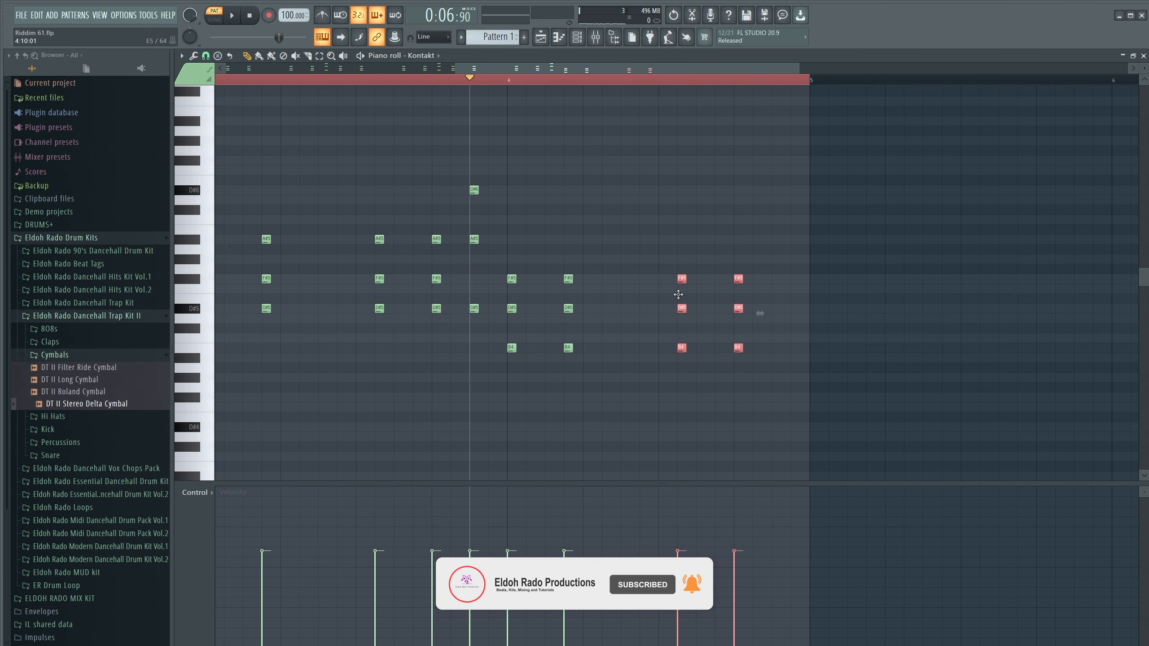
Raise the top notes of the last two chords in bar 4 to G#5 and play back the pattern.
mouse_move(673, 293)
left_mouse_down()
mouse_move(660, 295)
mouse_move(661, 279)
mouse_move(672, 282)
left_mouse_up()
key("space")
key("space")
key("space")
key("space")
key("space")
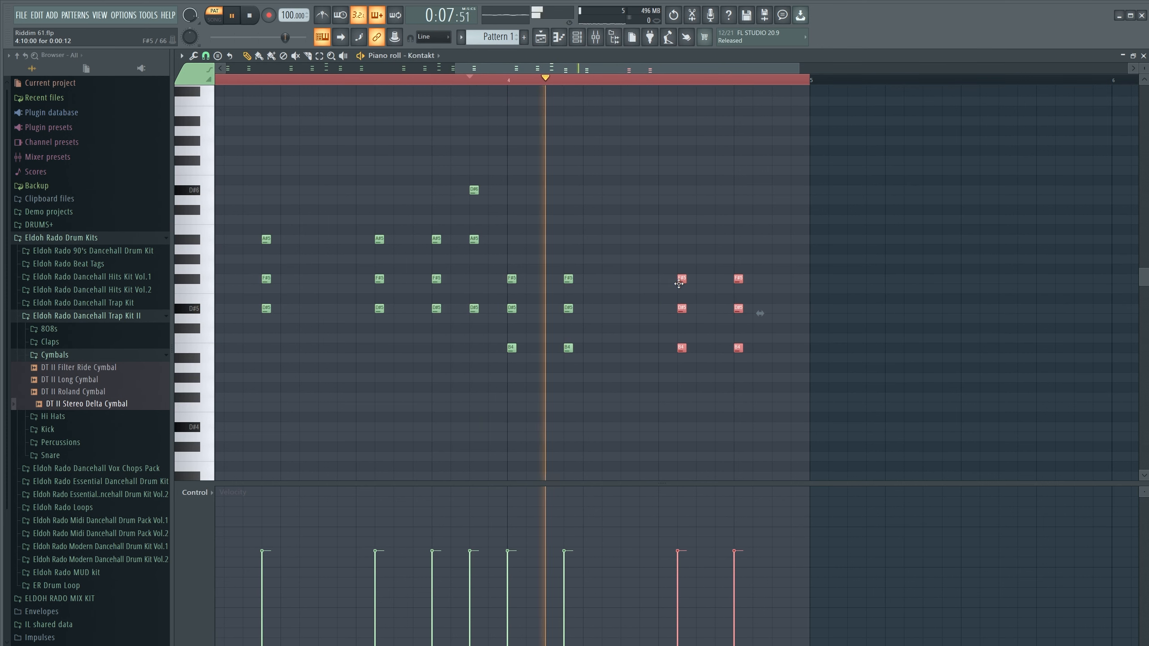
key("space")
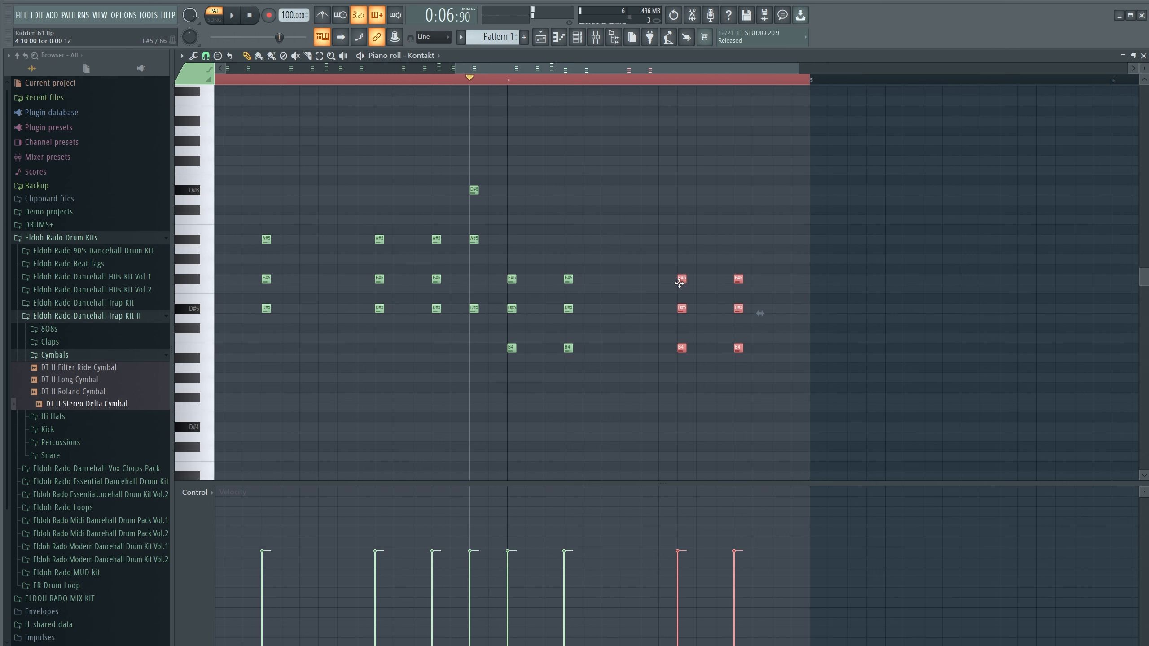
key("space")
key("space")
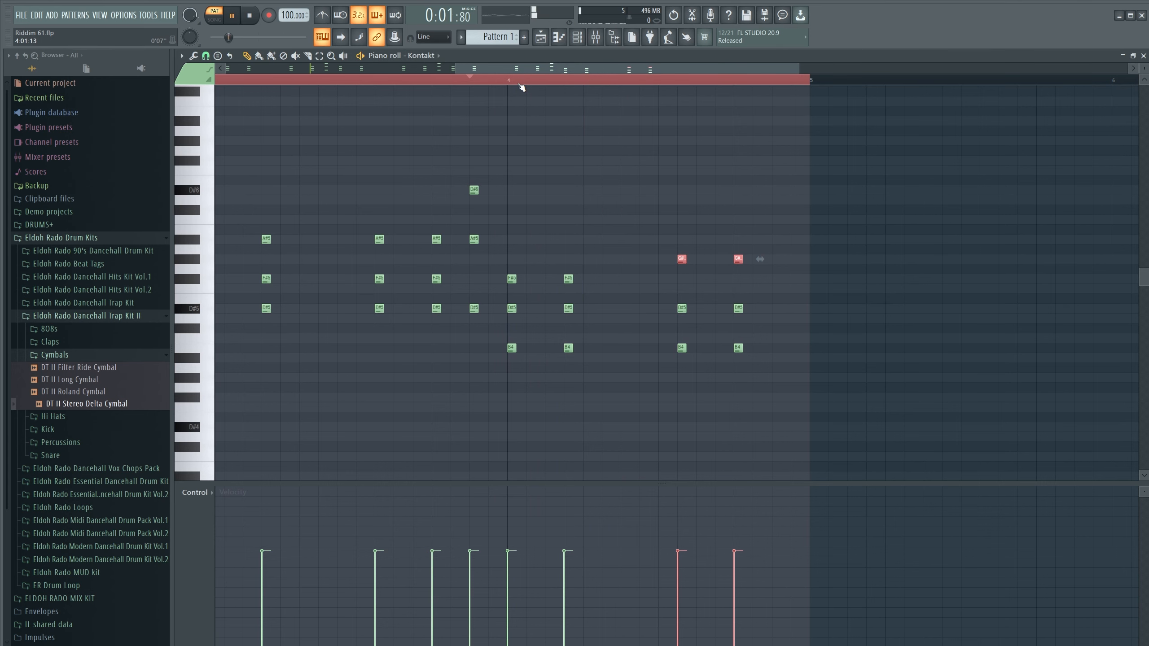
scroll(521, 87, "down", 3)
key("space")
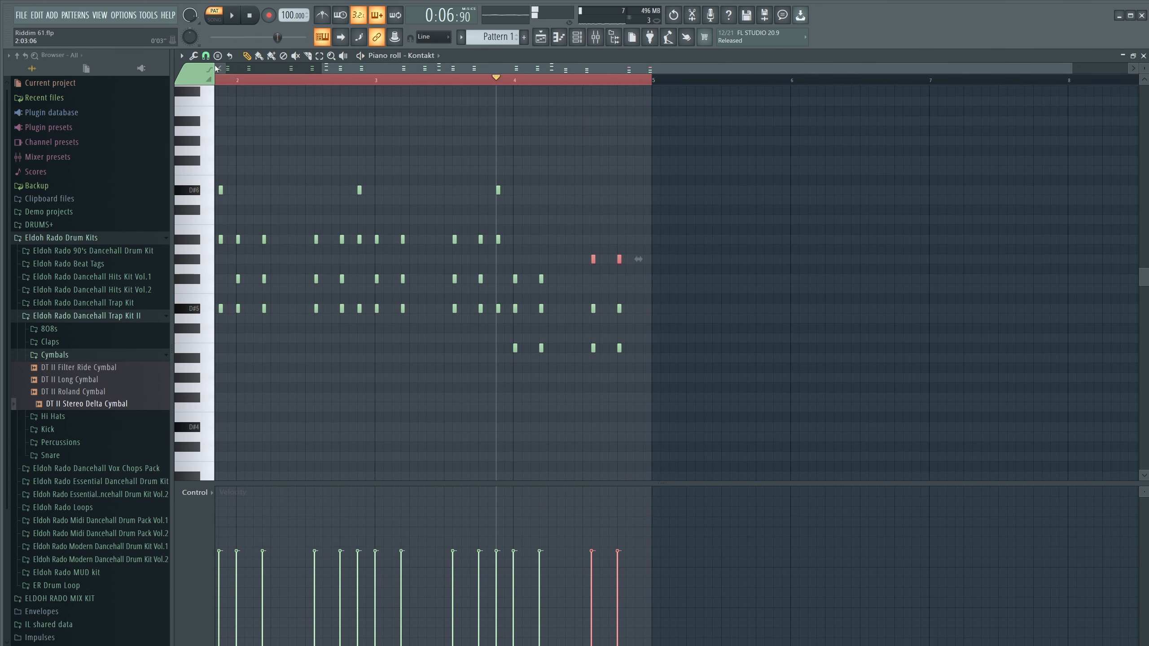
Set the piano roll's scale highlighting root note to B and briefly play the pattern.
left_click(184, 57)
mouse_move(214, 118)
mouse_move(350, 132)
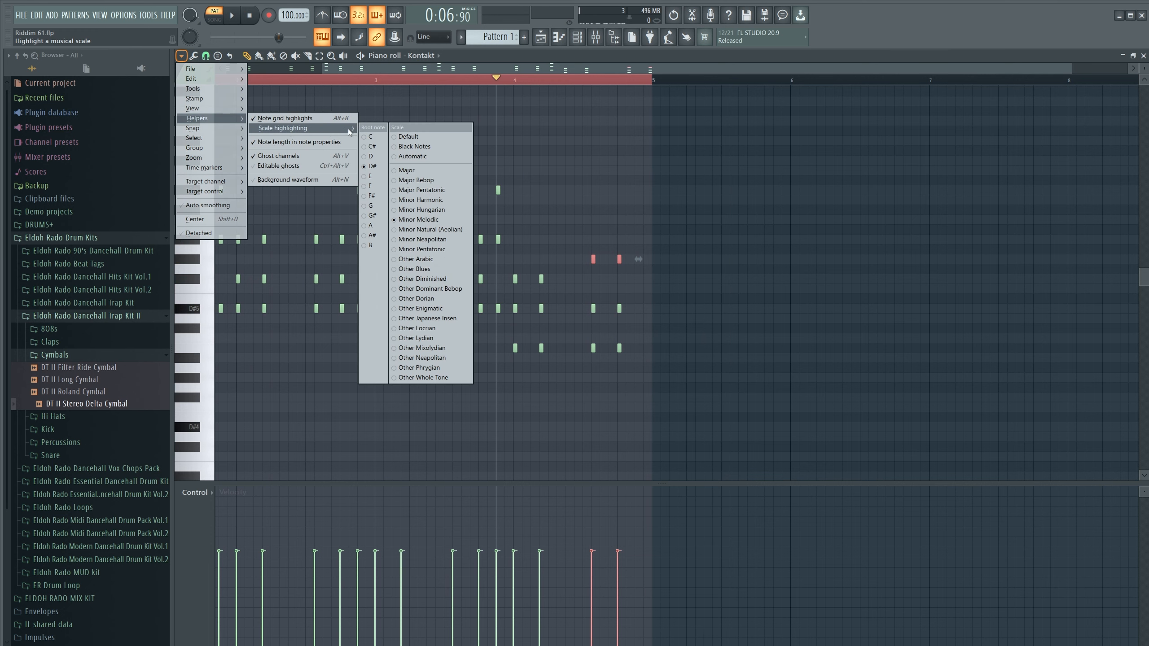
left_click(374, 244)
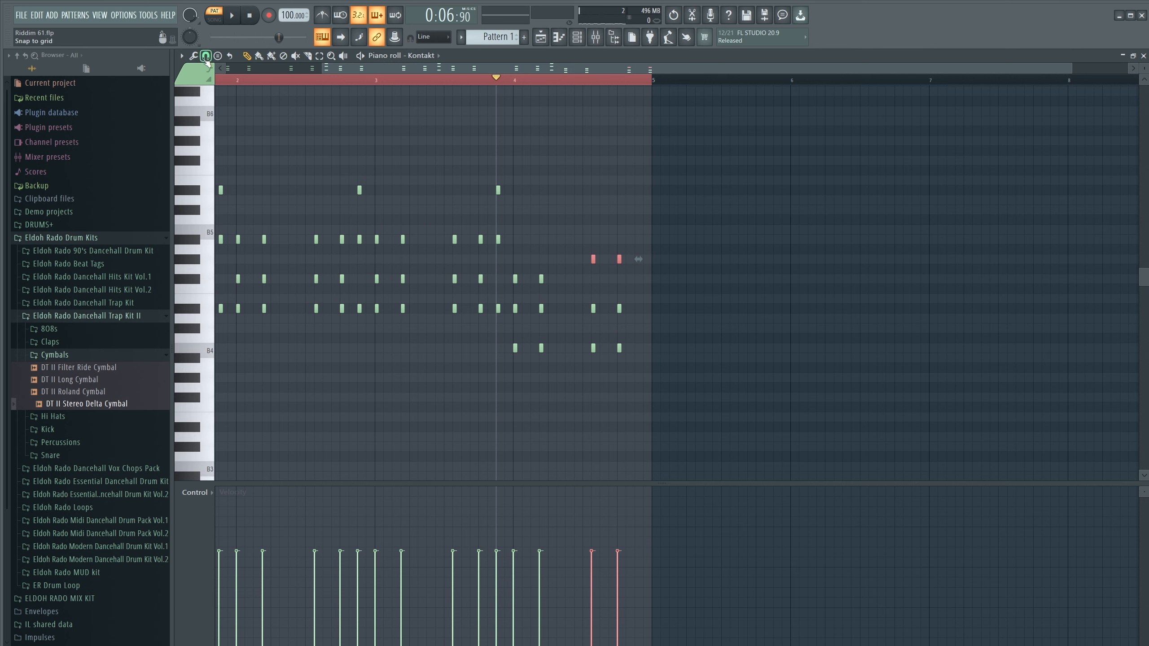
key("space")
key("space")
Change the scale highlighting root note to C#, followed by F#.
left_click(180, 57)
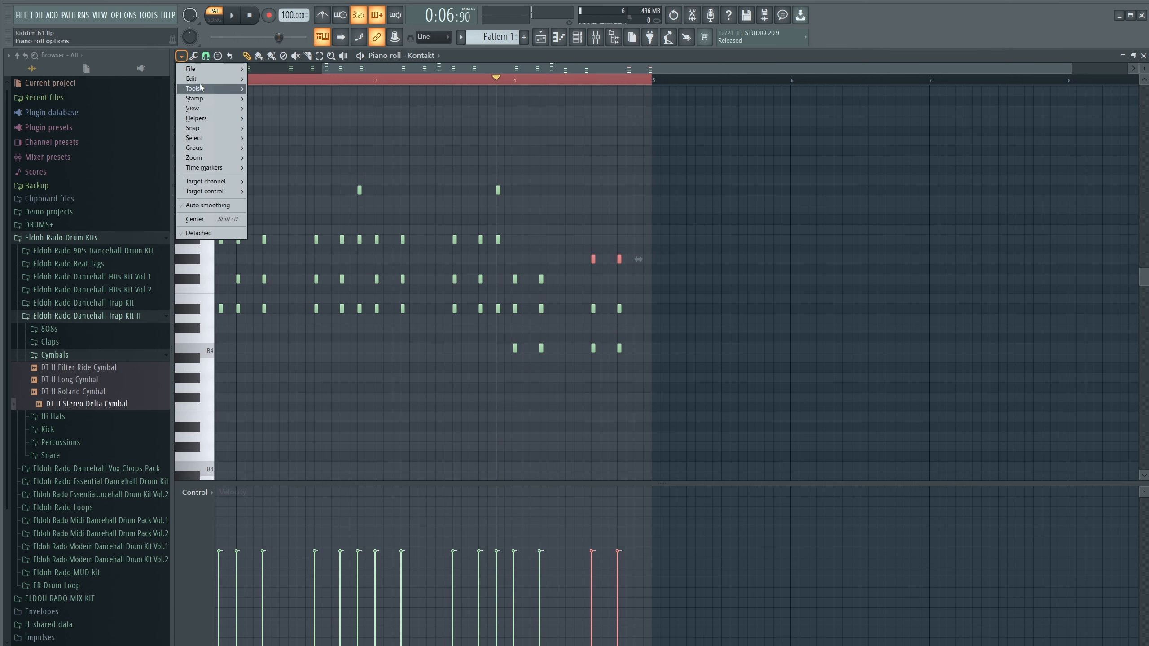
mouse_move(209, 121)
mouse_move(290, 127)
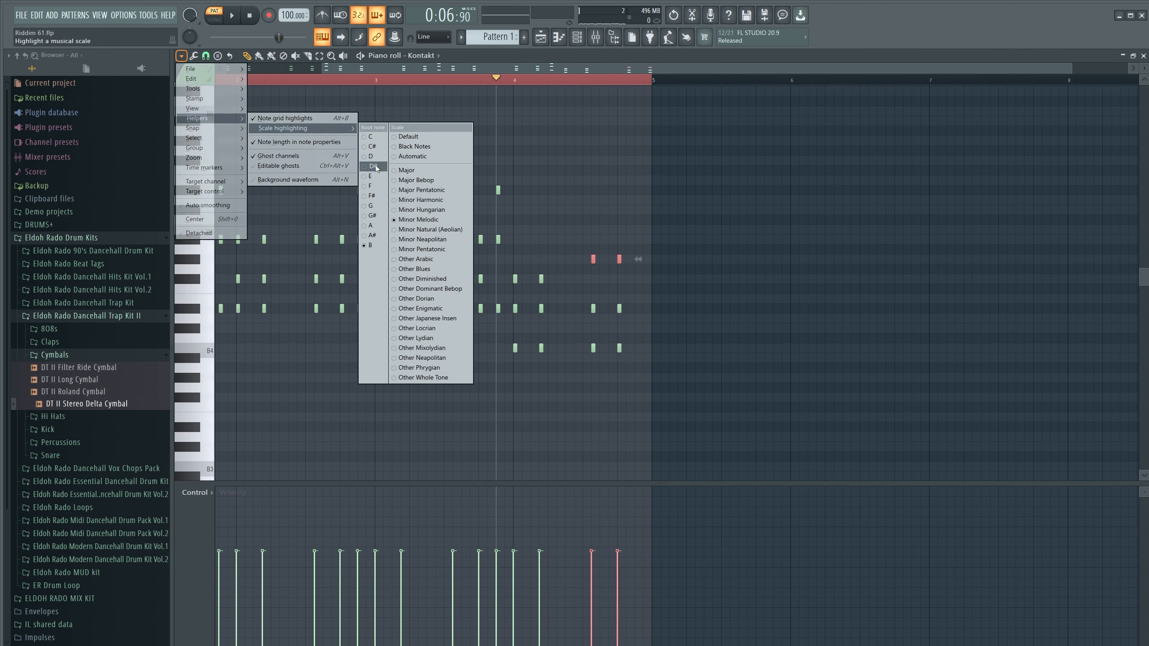
left_click(374, 148)
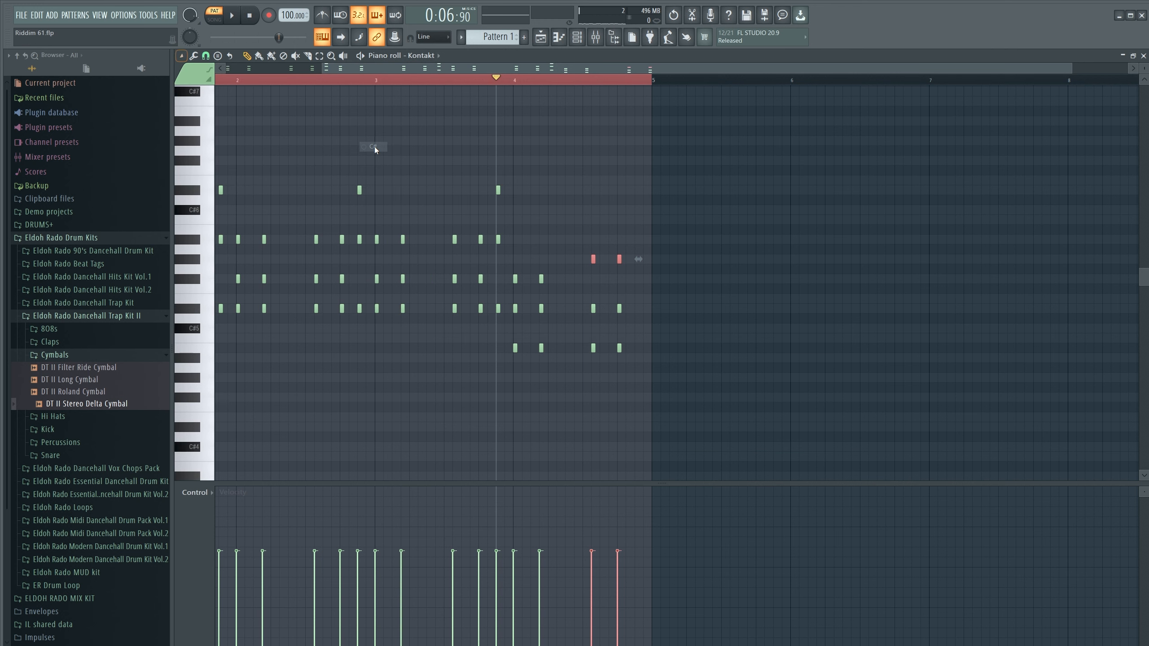
left_click(181, 55)
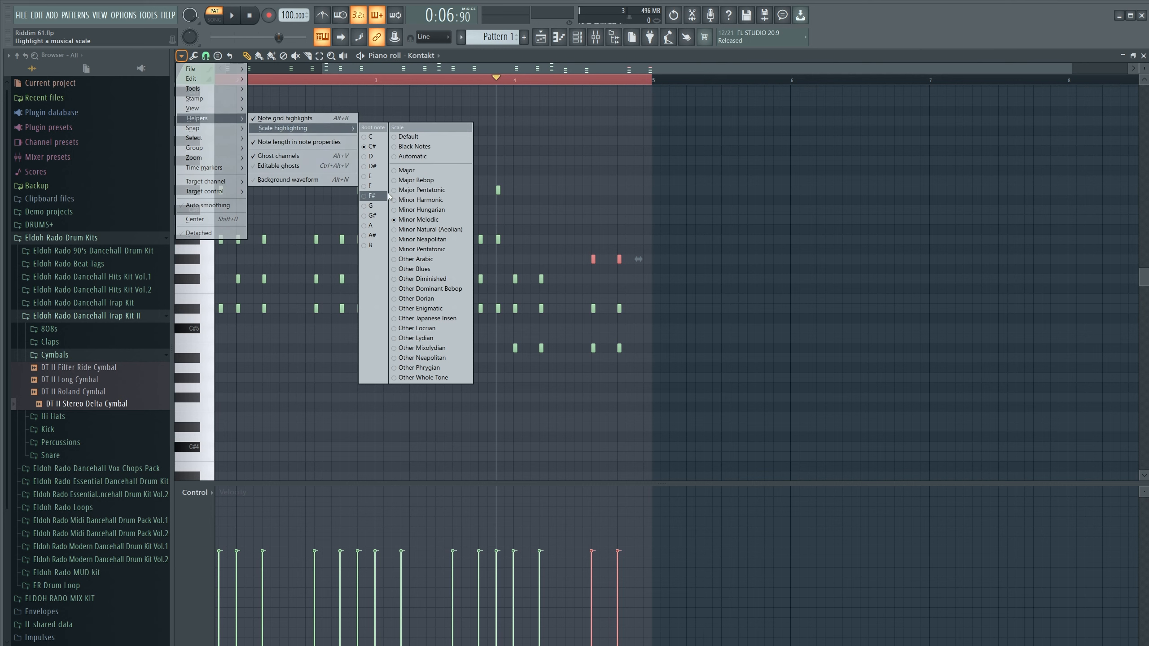
left_click(374, 196)
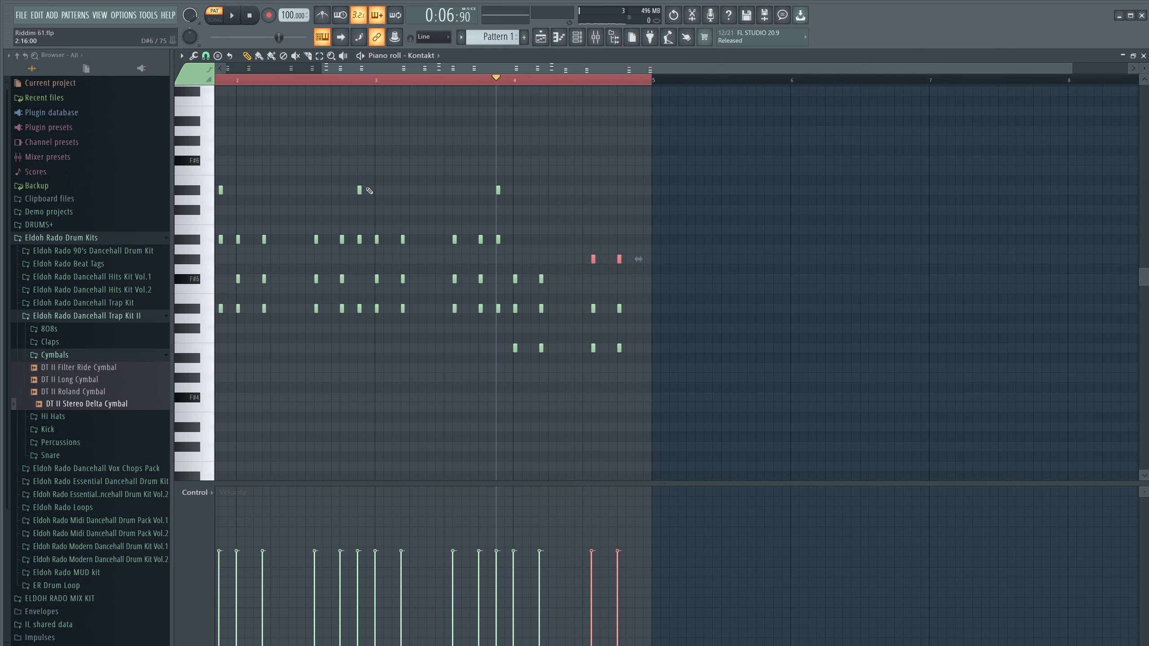
Return the scale highlighting root note to D#.
left_click(181, 56)
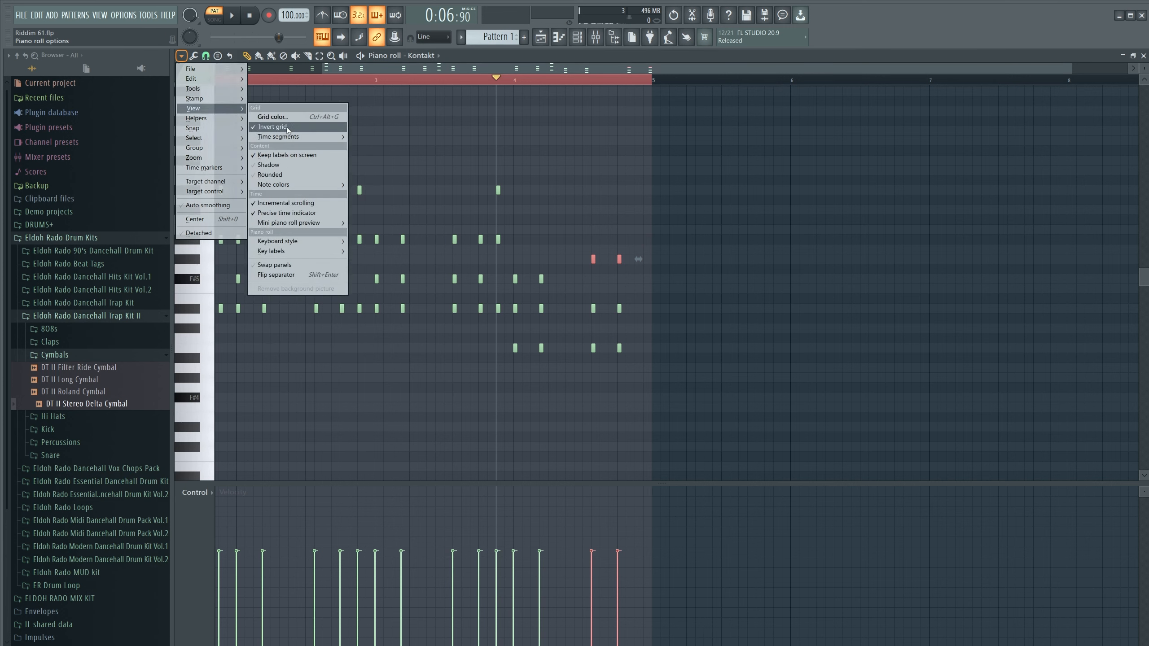
mouse_move(228, 118)
mouse_move(303, 129)
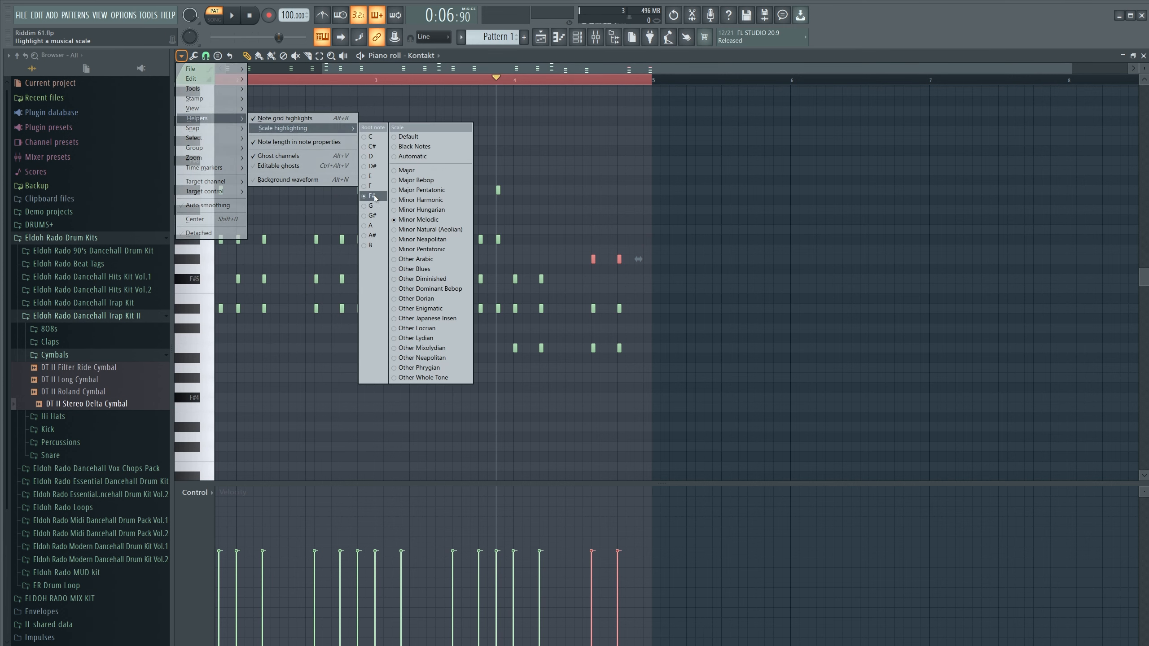
left_click(373, 167)
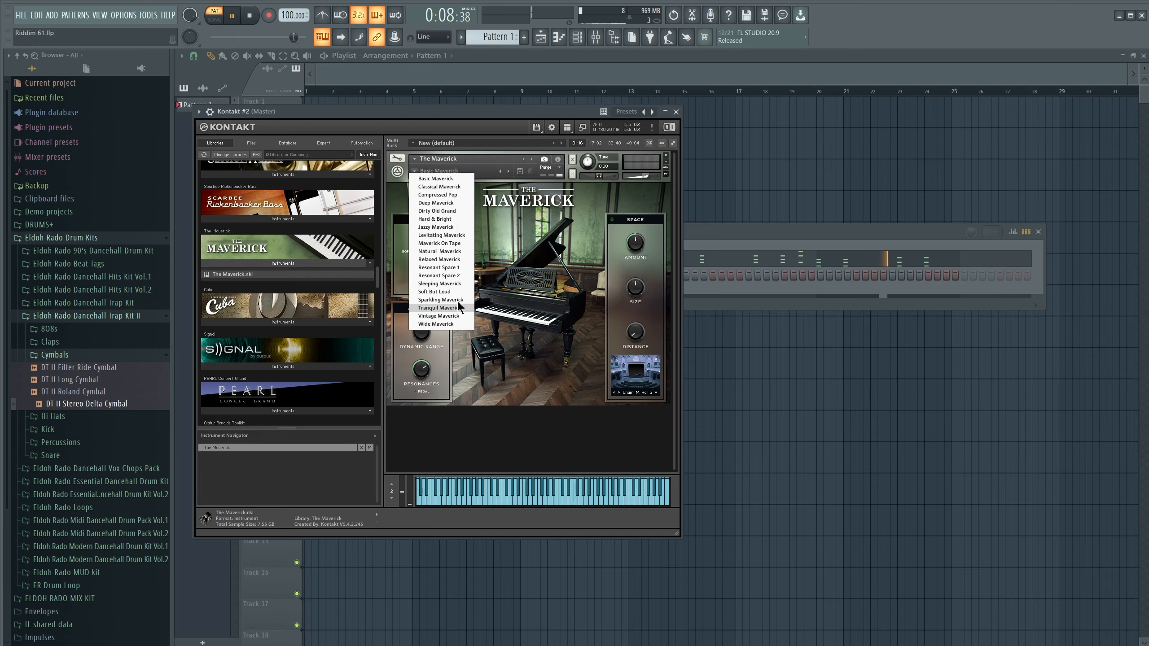
Audition The Maverick's Compressed Pop preset, load Deep Maverick instead, and close the instrument window.
left_click(447, 199)
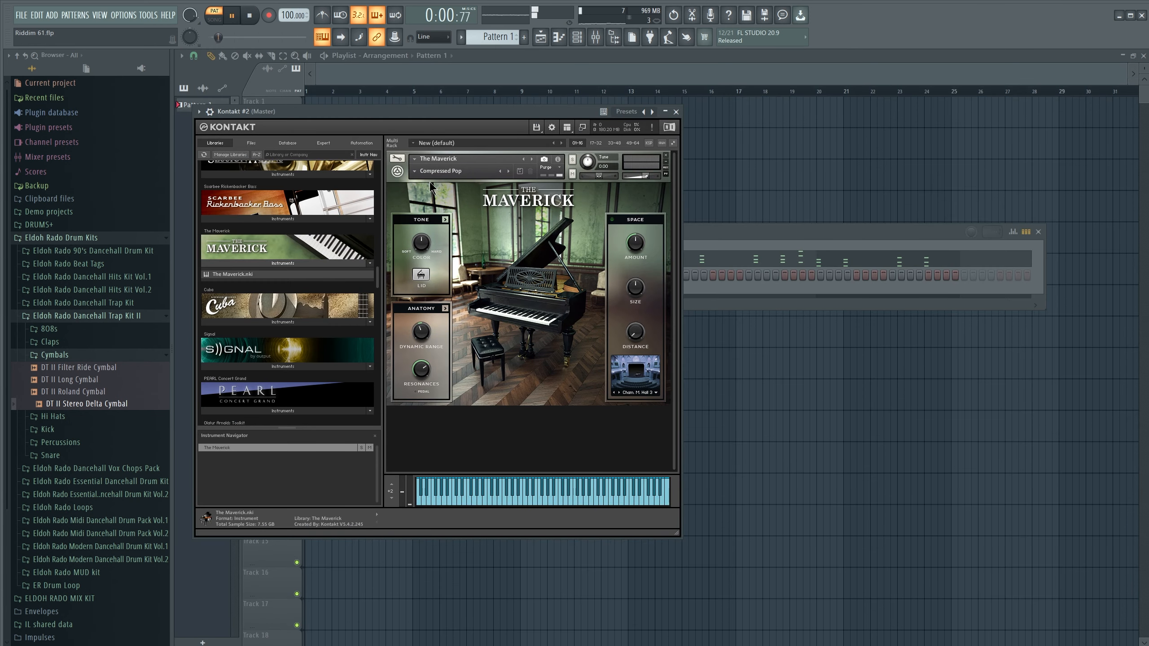
left_click(415, 174)
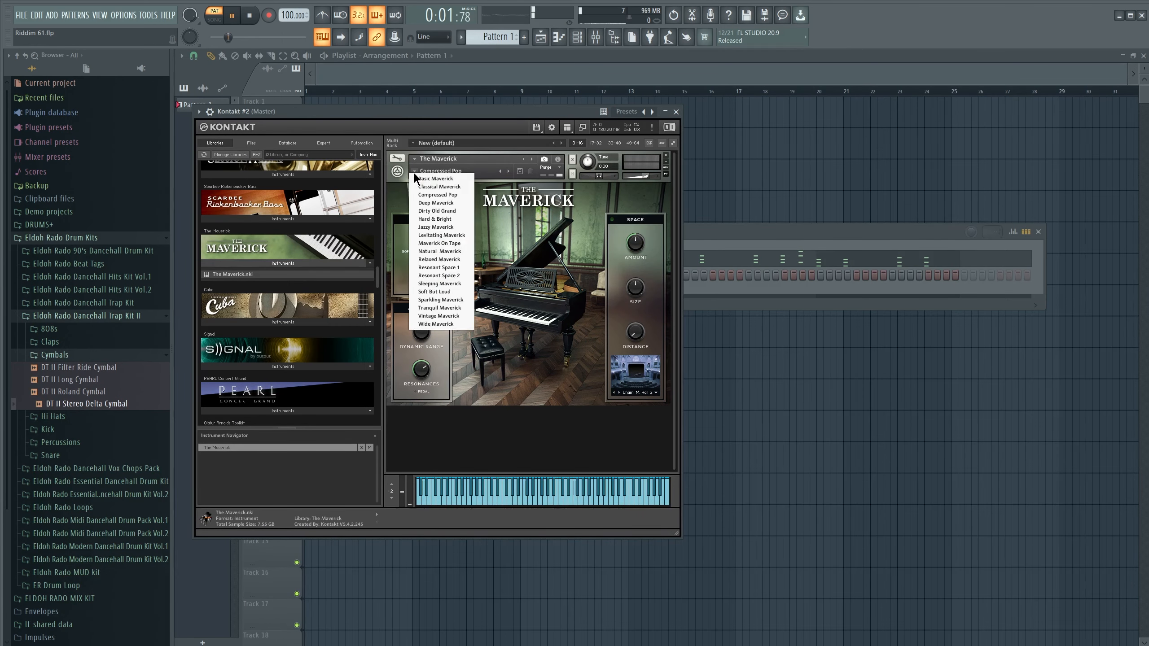
left_click(435, 204)
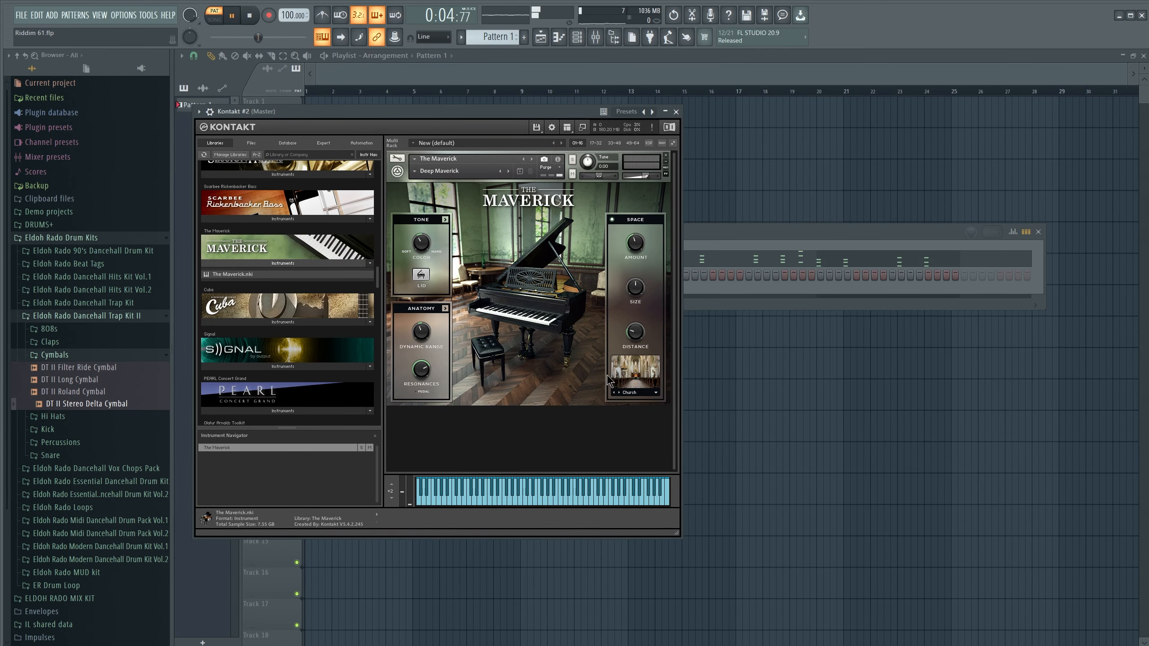
left_click(676, 112)
Open the Kontakt #2 piano roll, stop playback and enter a sustained D#5, F#5, A#5 chord at the start of bar 1.
right_click(362, 269)
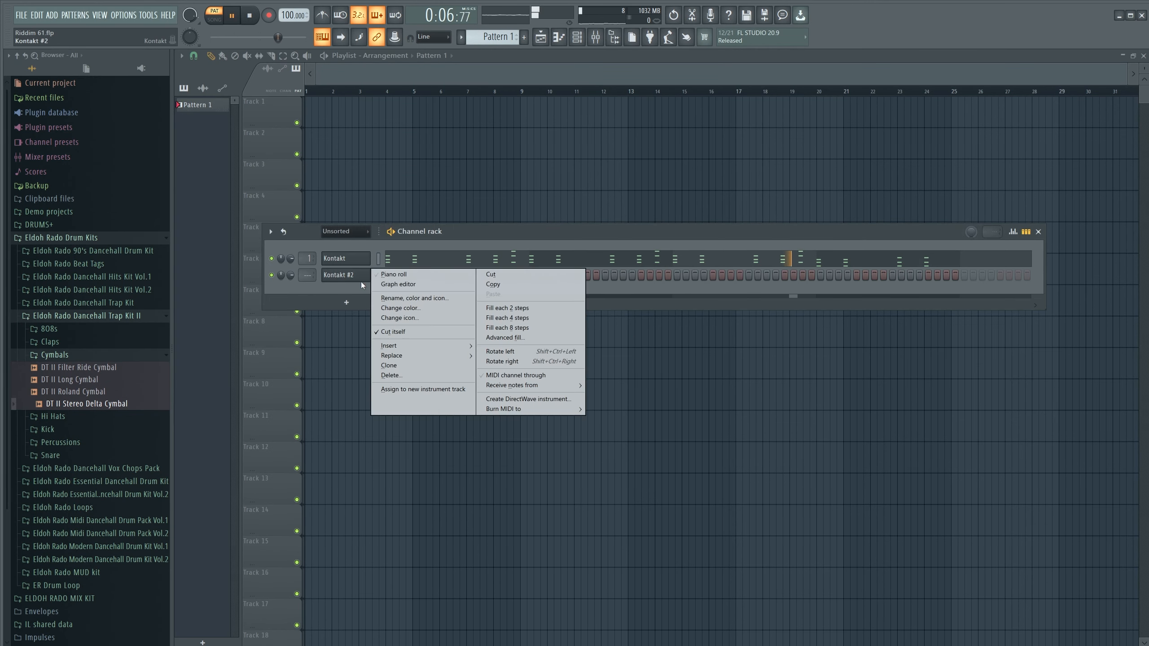
left_click(416, 276)
key("space")
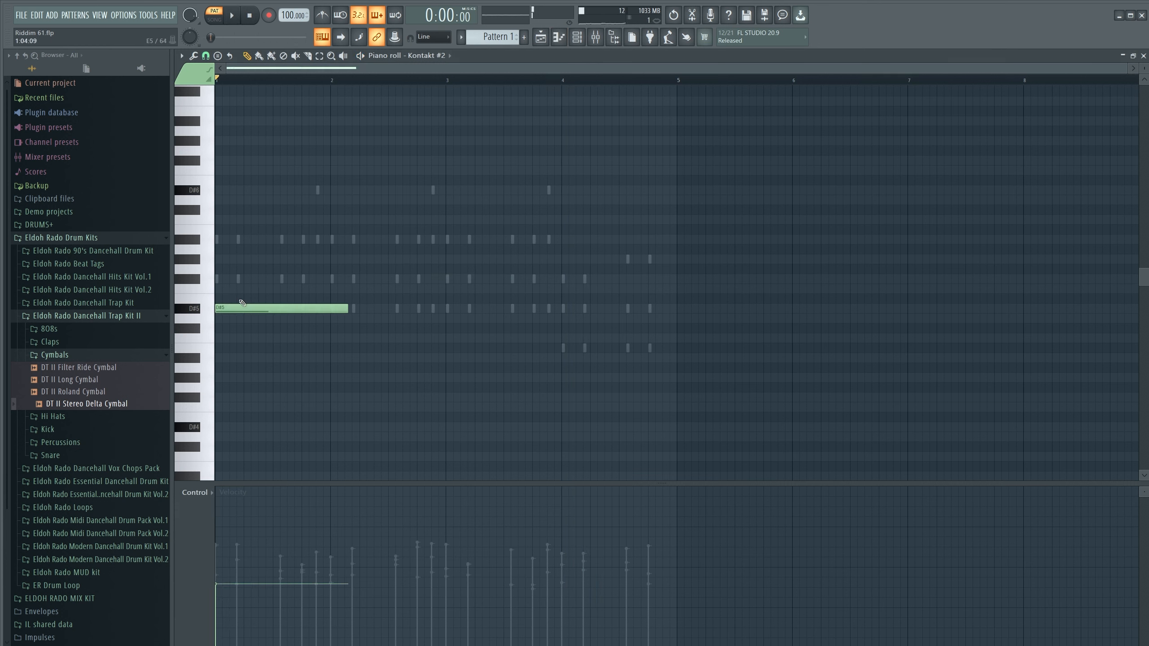
left_click_drag(210, 275, 235, 279)
left_click(232, 239)
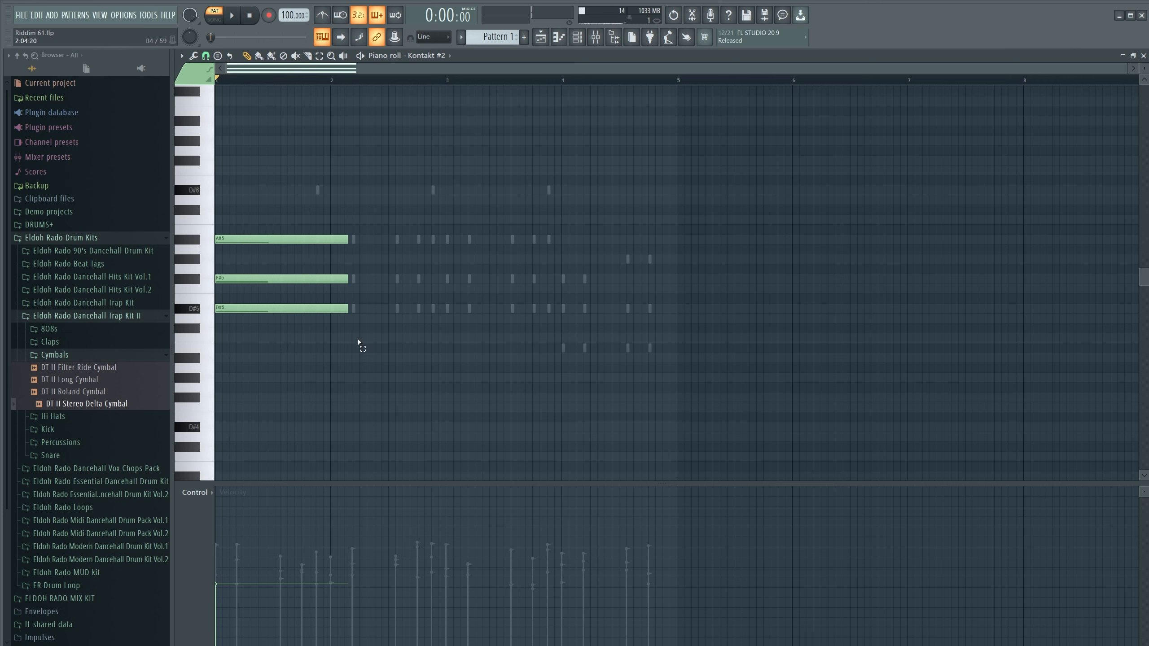
Shorten the sustained chord to end within bar 1, duplicate it to the start of bar 2 and start playback.
left_click_drag(359, 343, 278, 242)
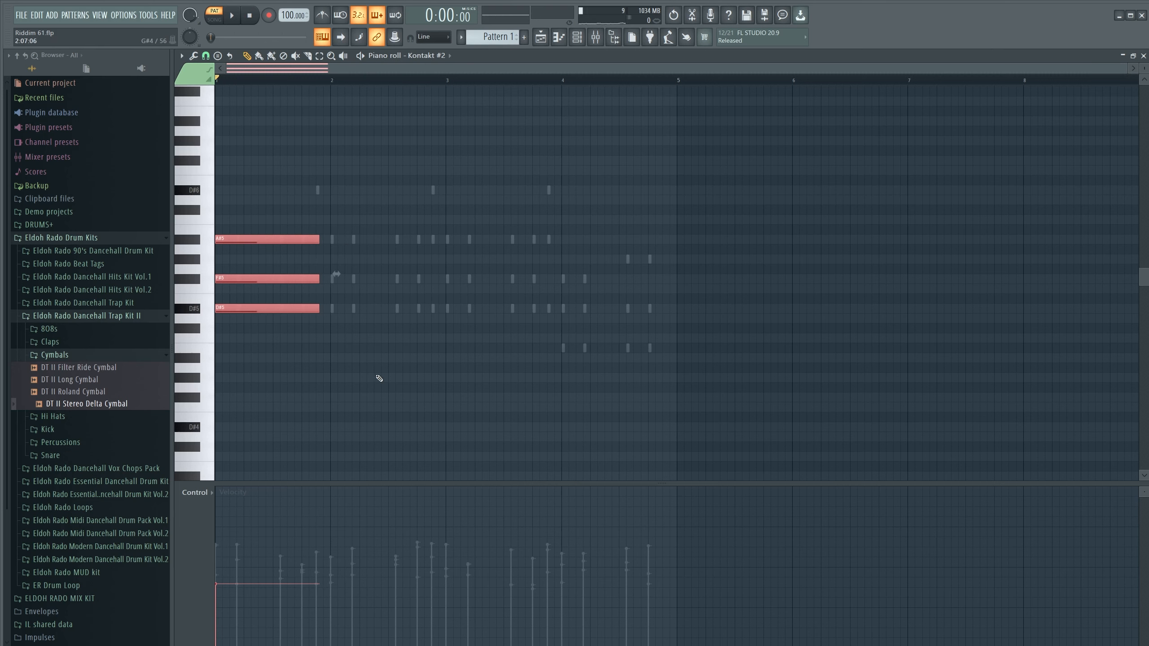
left_click_drag(379, 378, 243, 195)
left_click_drag(245, 240, 372, 241)
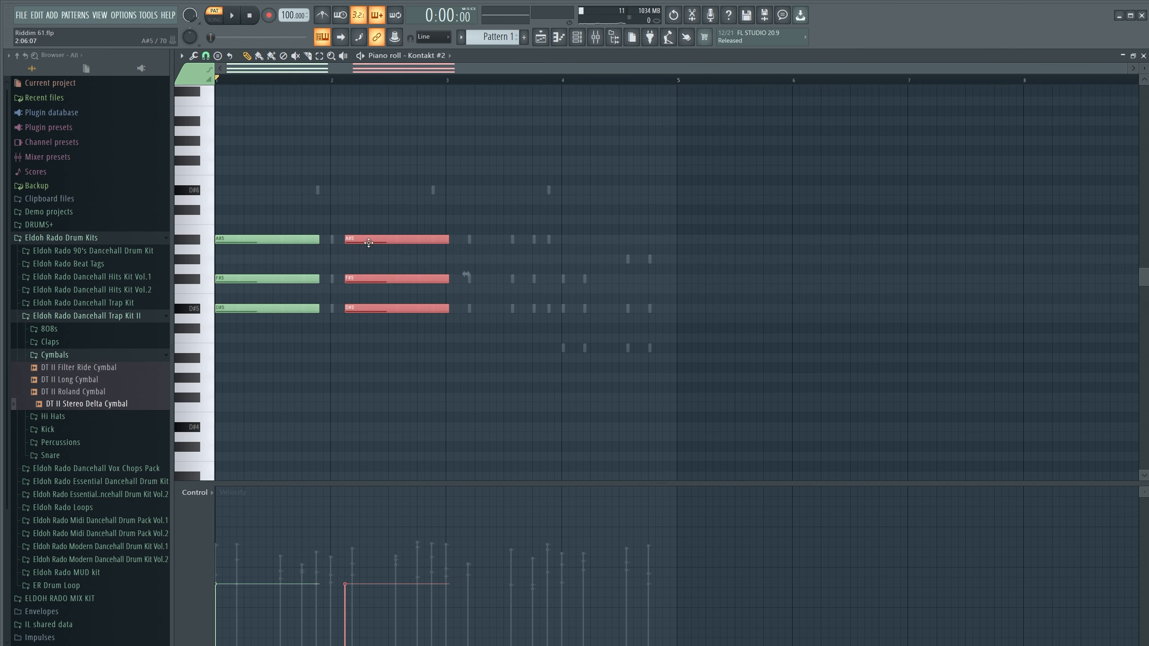
key("space")
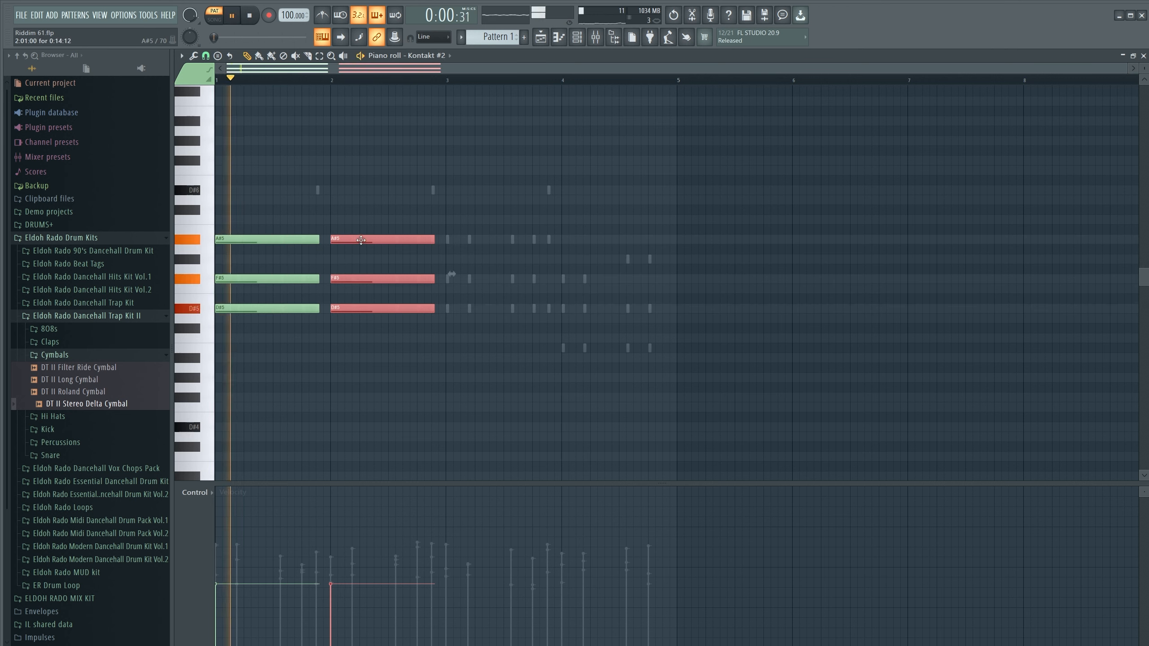
Duplicate the sustained chord to bars 3 and 4, changing the bar 4 copy to B4, D#5 and F#5.
left_click_drag(357, 245, 578, 273)
left_click(595, 328, "ctrl")
left_click_drag(594, 322, 595, 312)
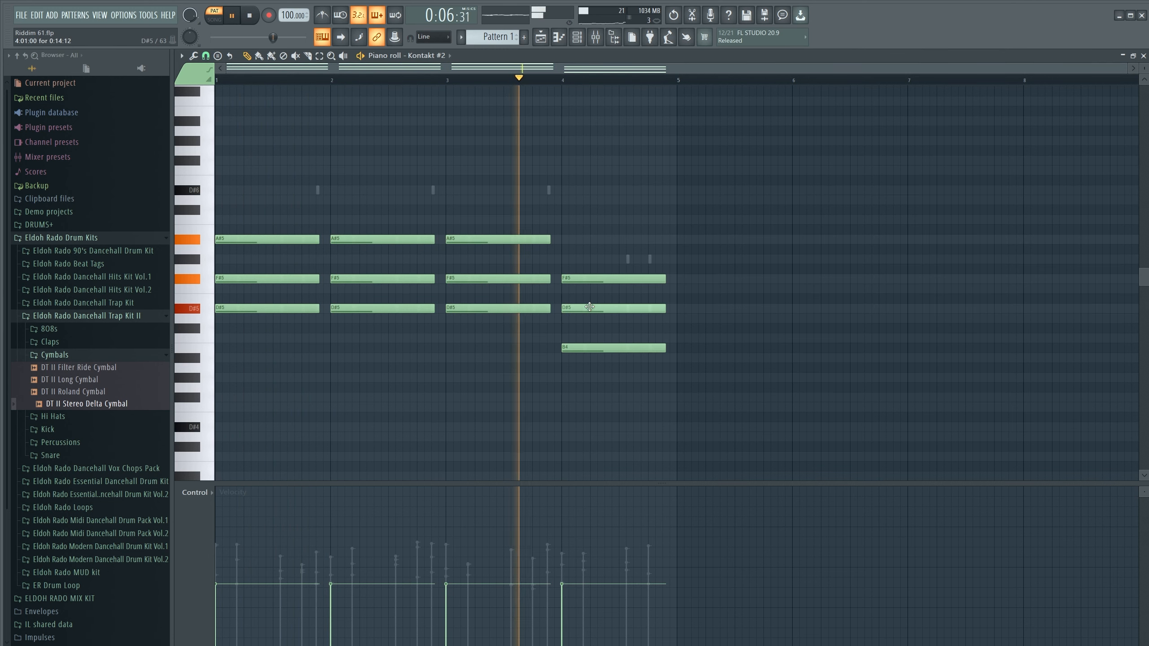
Shorten the bar 4 chord to about half a bar and trim all chords so those in bars 1 to 3 last 14 steps.
left_click_drag(692, 397, 620, 275)
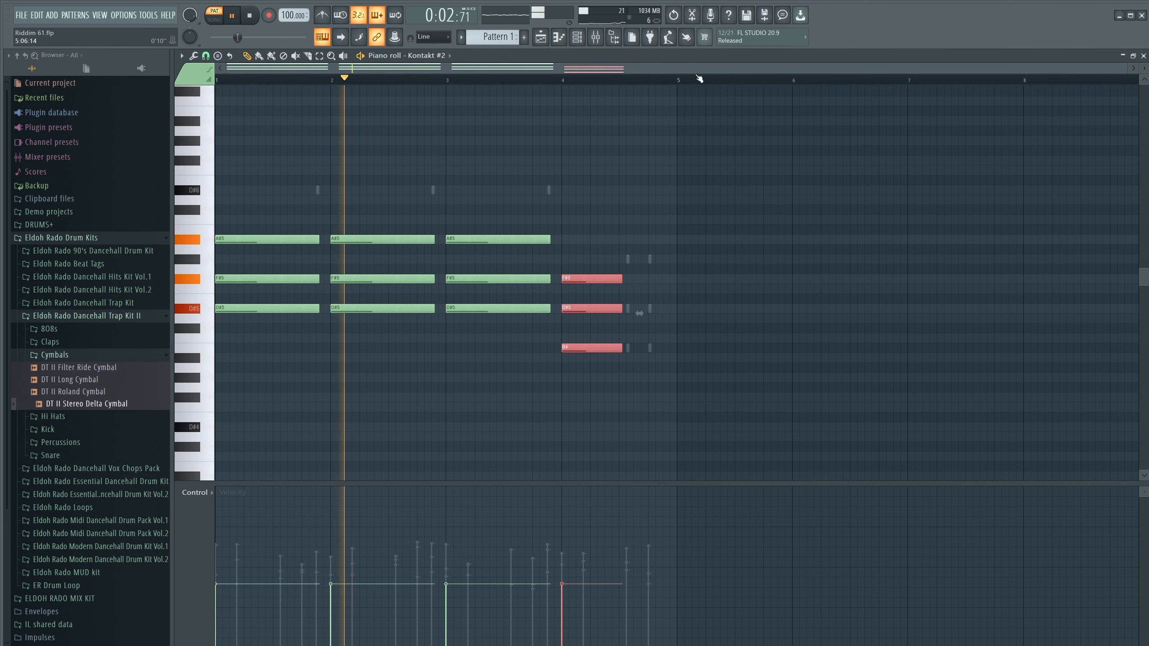
key("ctrl+a")
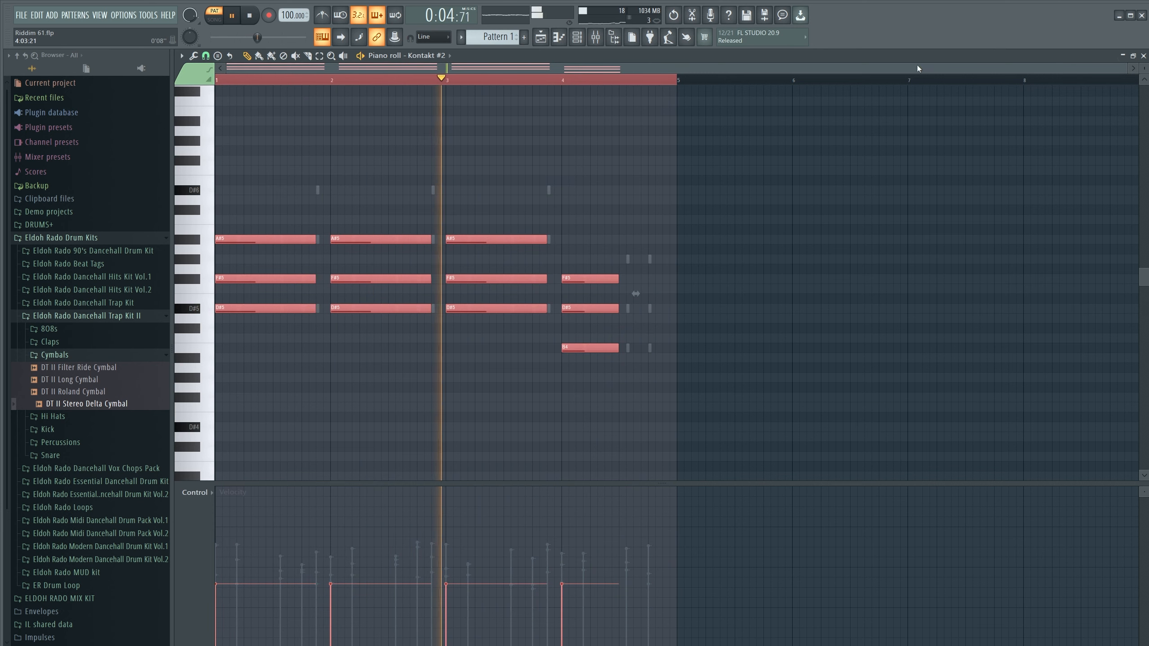
Add a short D#6 note at the end of bar 1 bridging into bar 2, and copy it to the ends of bars 2 and 3.
left_click_drag(1126, 69, 549, 70)
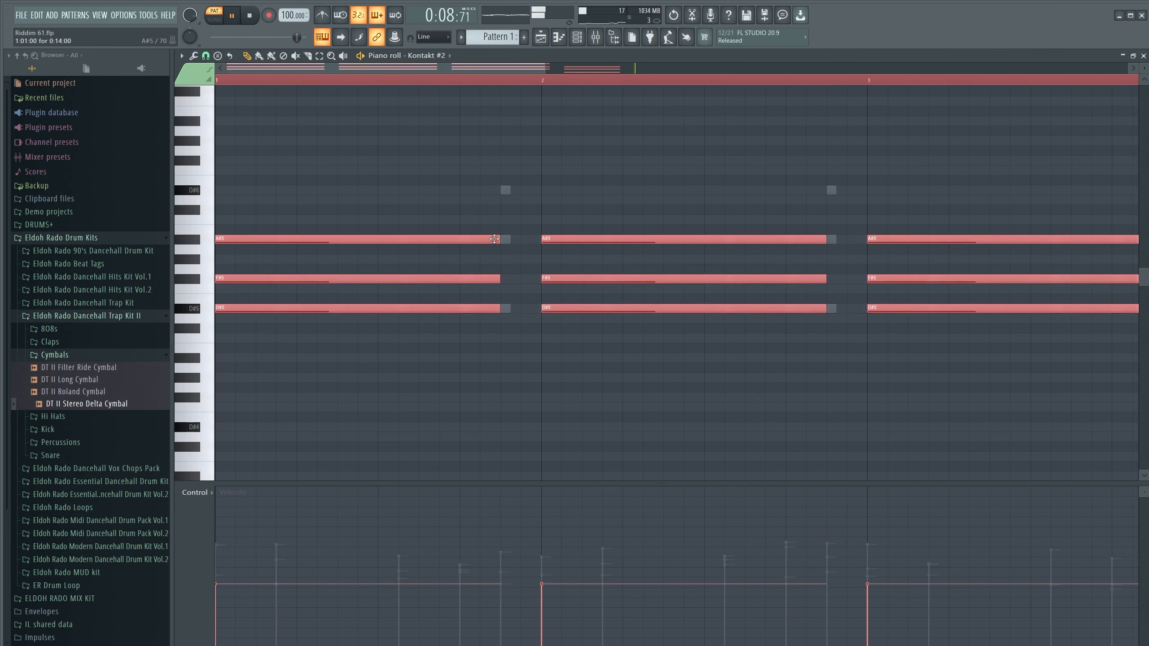
left_click(511, 190)
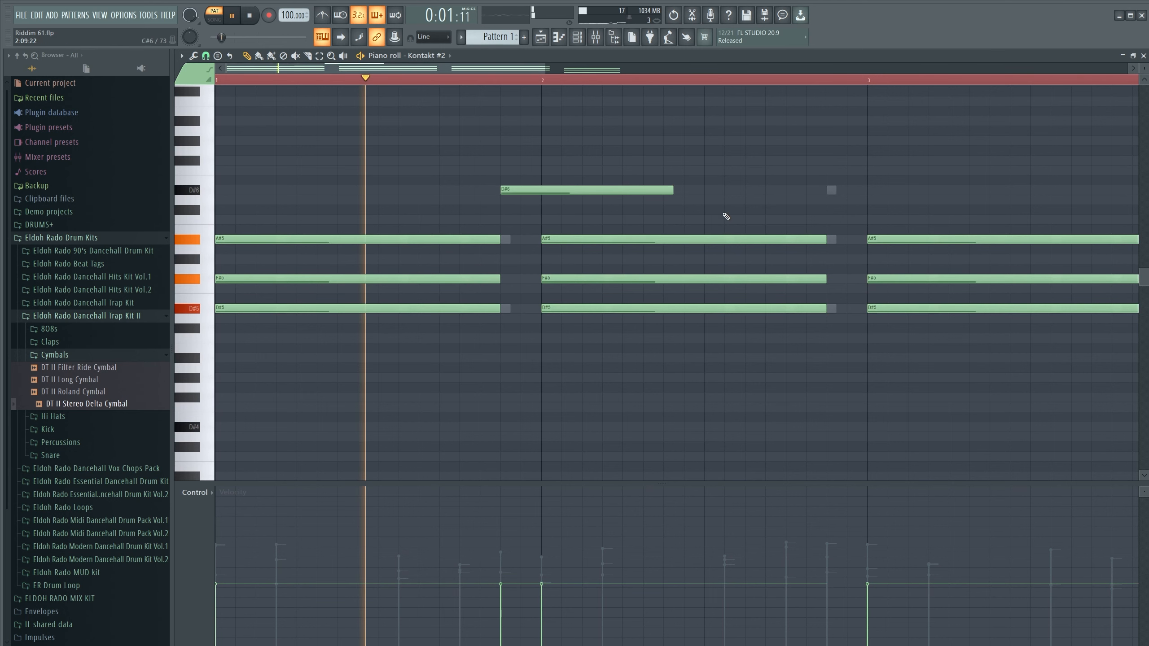
left_click_drag(672, 190, 542, 194)
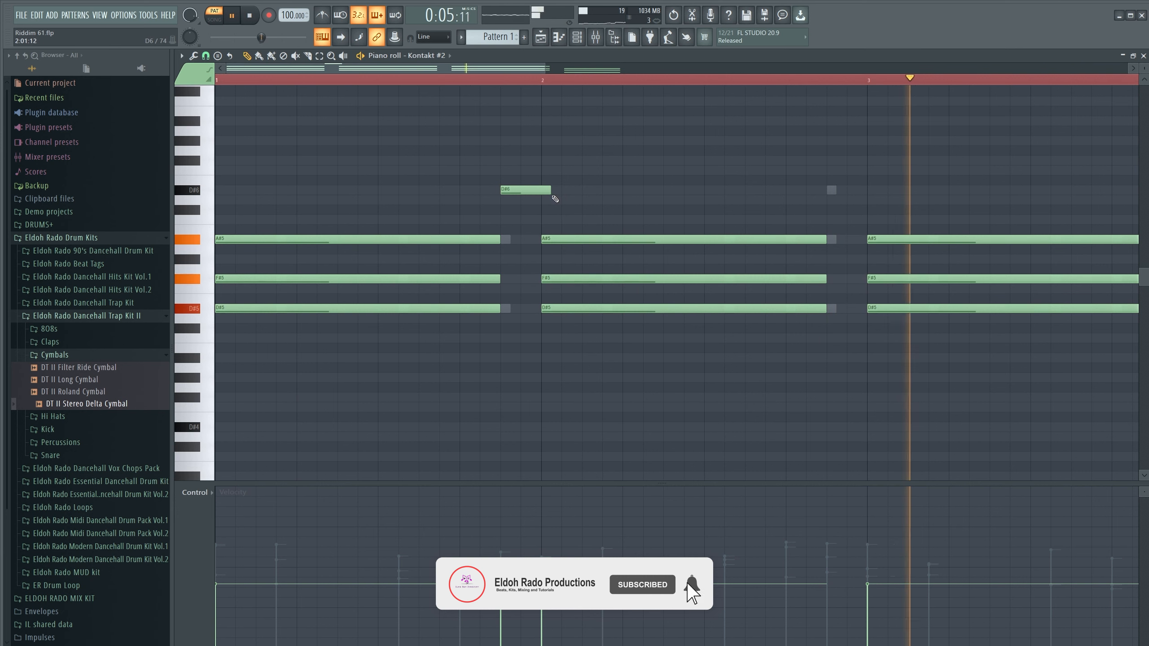
left_click(532, 190)
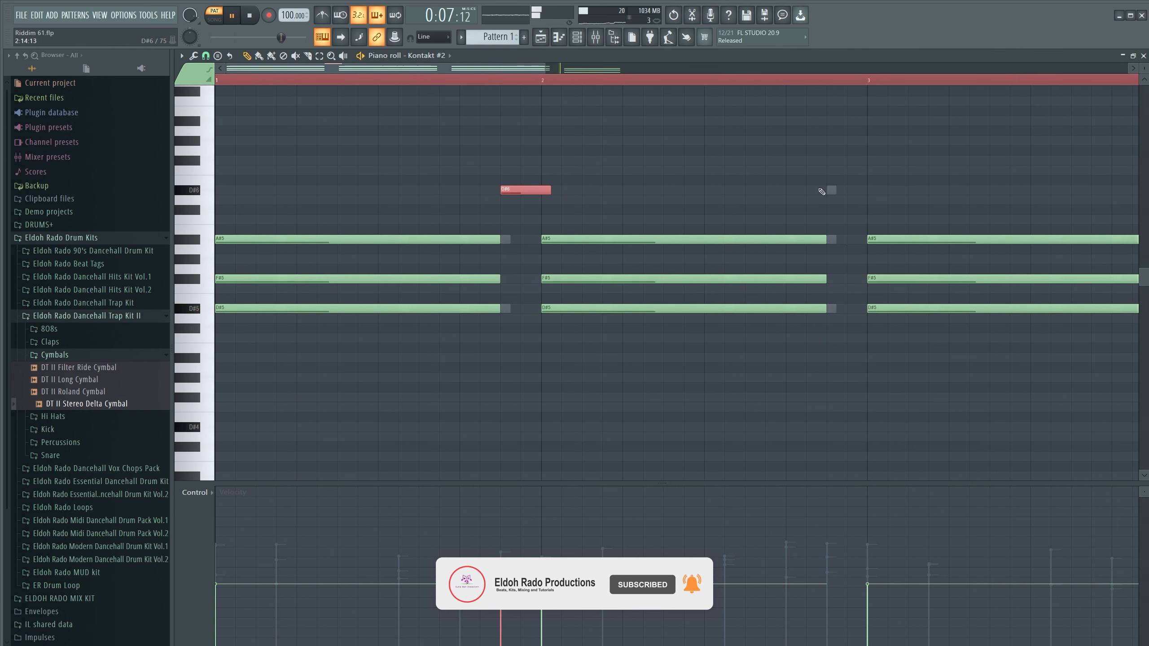
left_click_drag(513, 71, 681, 74)
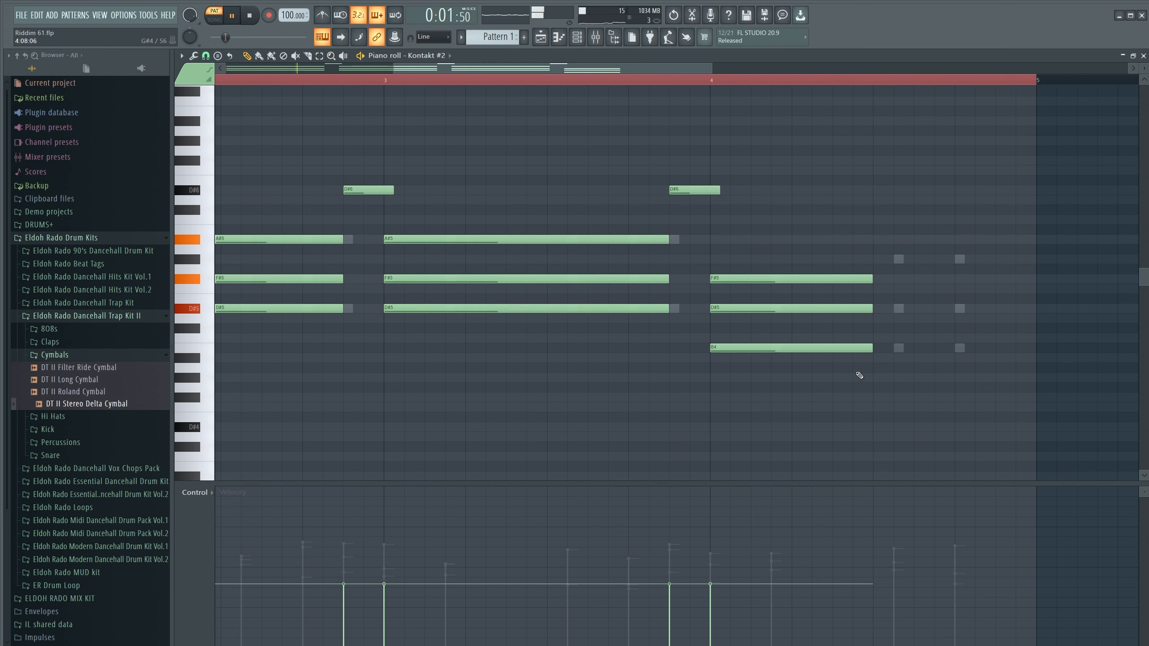
Add a B4, D#5 and G#5 chord ending with bar 4, and extend the first bar 4 chord to meet it.
right_click(898, 357)
left_click(896, 348)
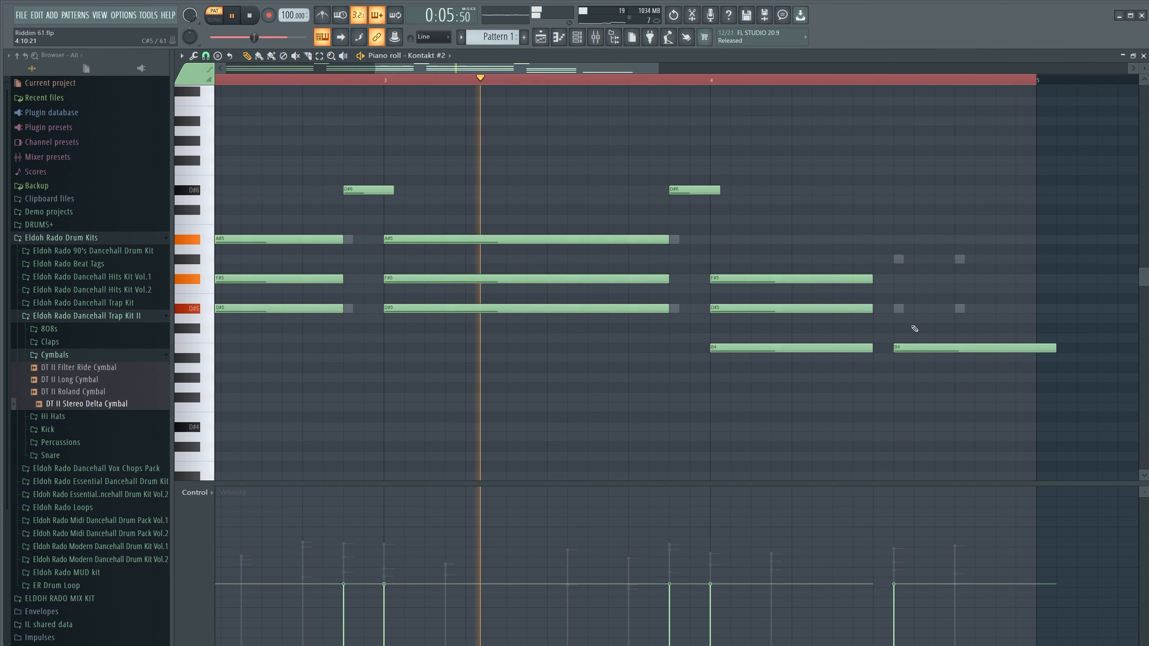
left_click(900, 308)
left_click(900, 259)
left_click_drag(1079, 411, 1043, 261)
left_click_drag(1073, 304, 1053, 304)
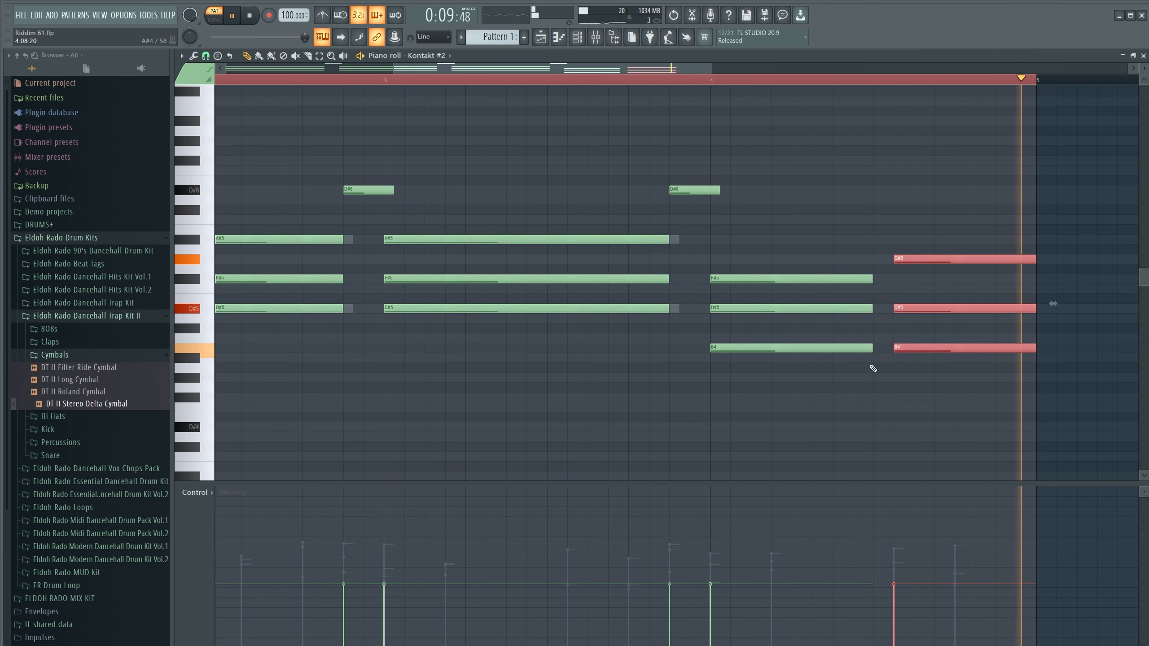
left_click_drag(873, 401, 859, 265)
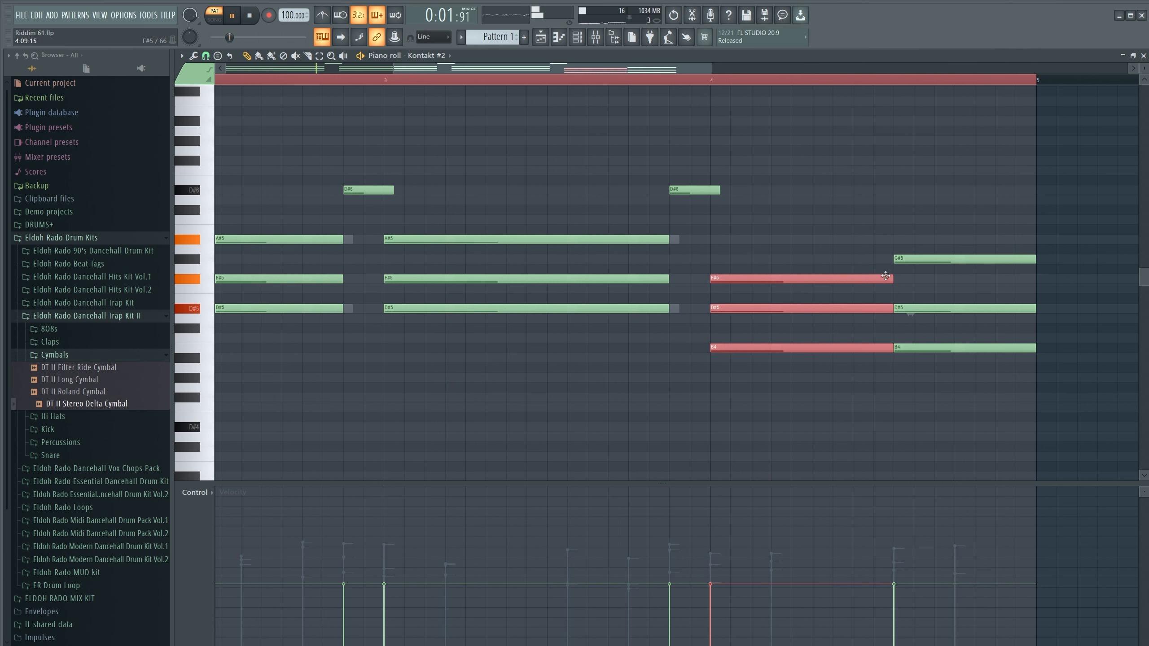
Add a one-step A#6 note directly before the D#6 note at the end of bar 1.
scroll(635, 82, "down", 3)
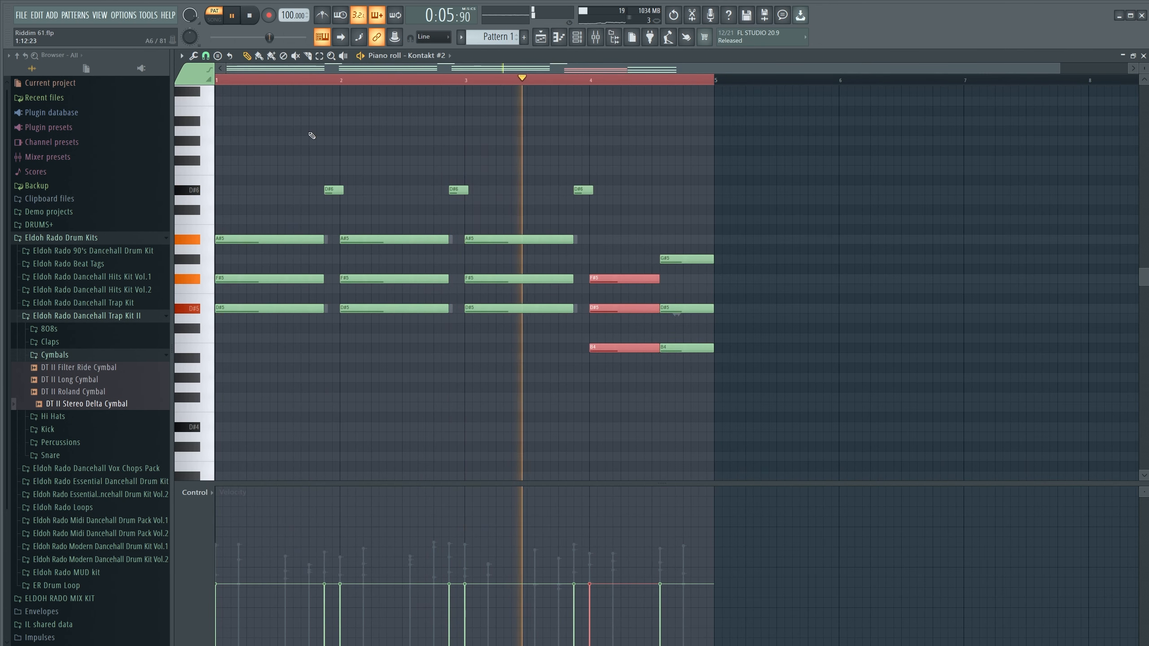
scroll(296, 84, "up", 4)
scroll(296, 84, "up", 1)
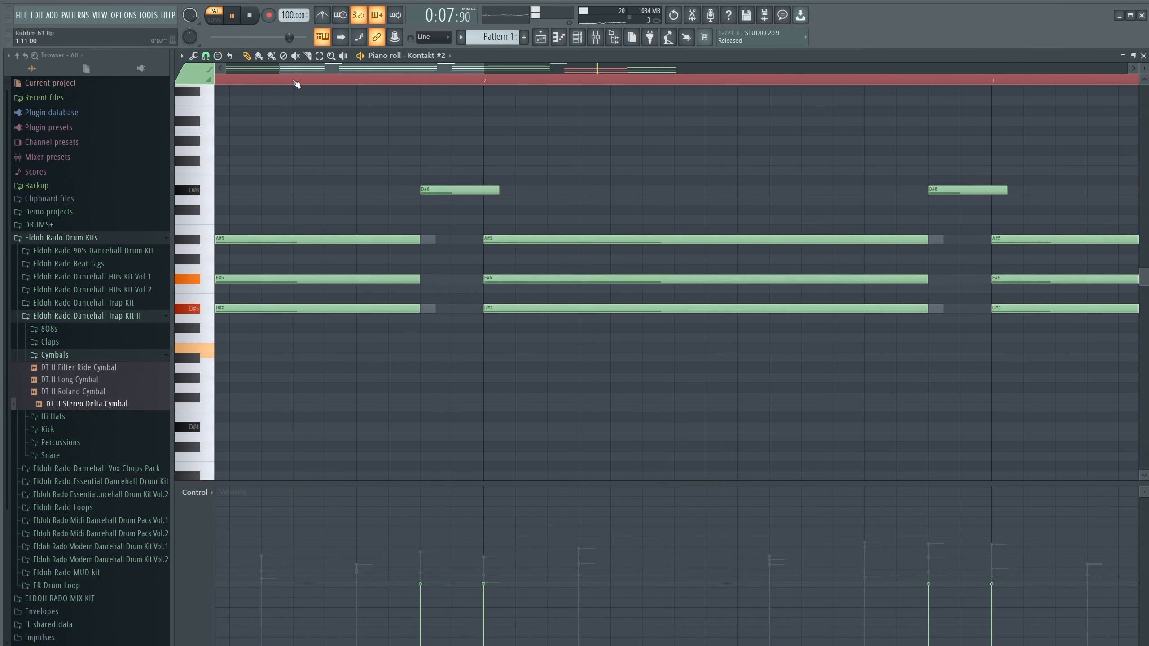
left_click(398, 123)
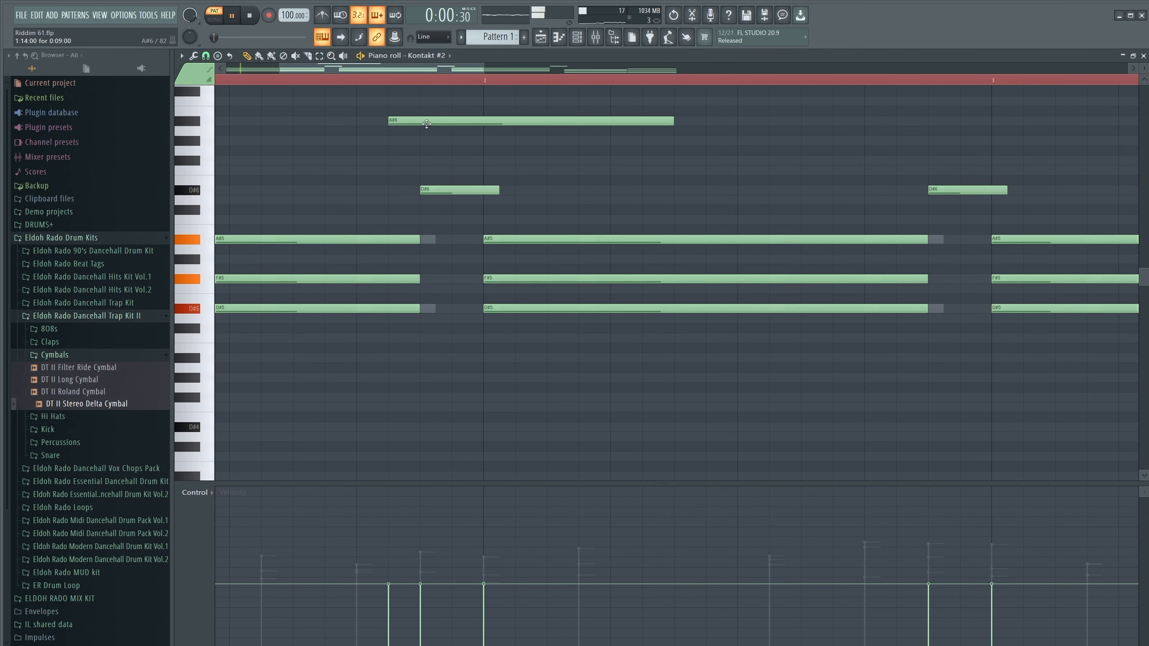
left_click_drag(673, 121, 422, 113)
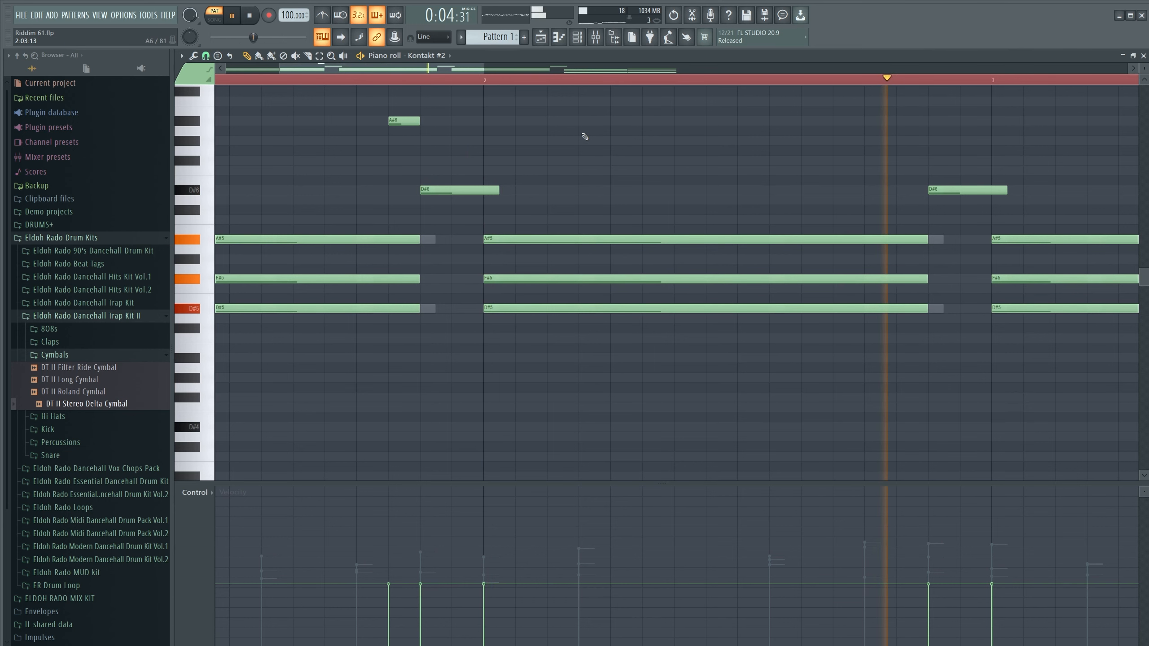
Add one-step F7 and C7 notes in the second half of bar 2, before the bridging D#6 note.
key("space")
scroll(344, 136, "up", 4)
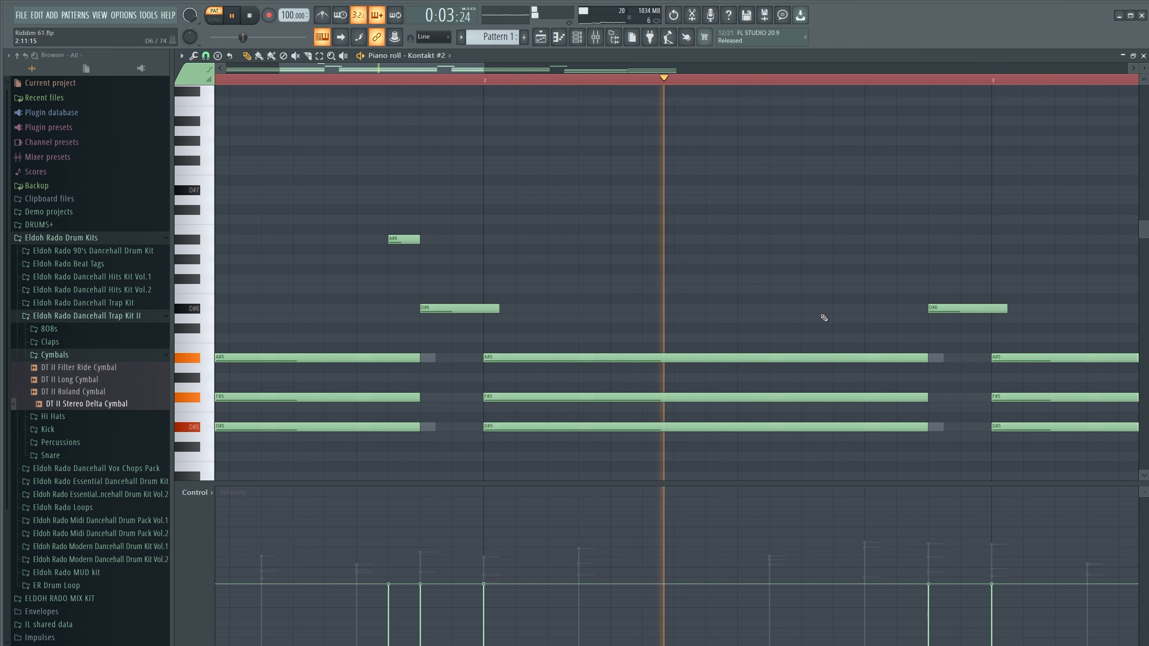
key("space")
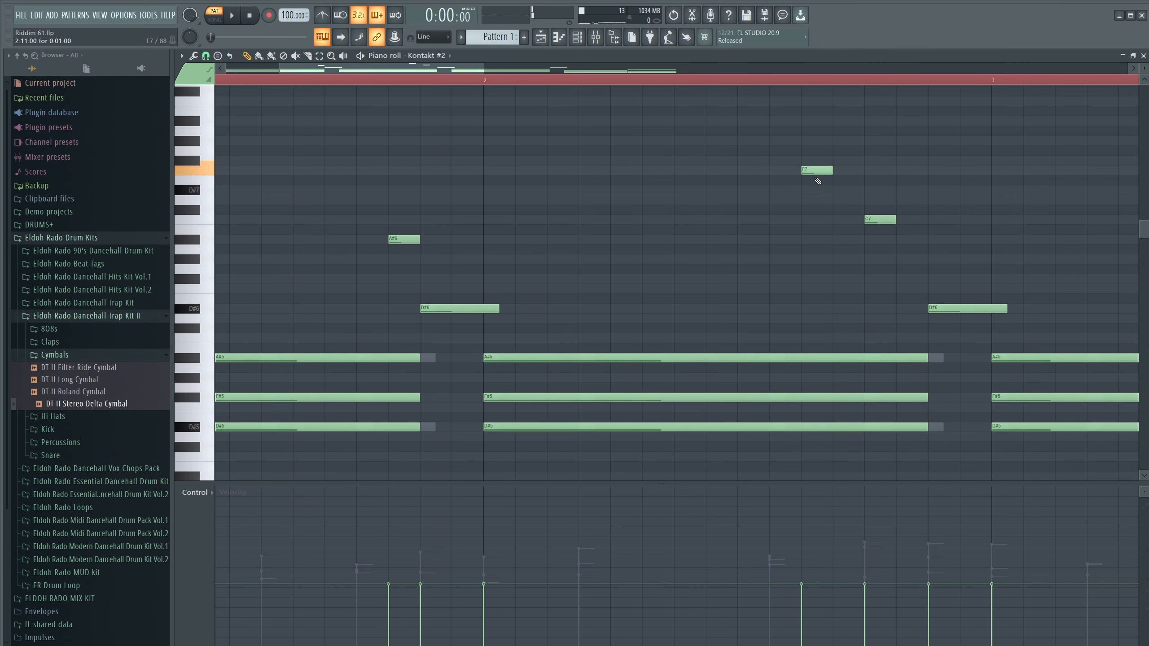
left_click_drag(437, 70, 467, 72)
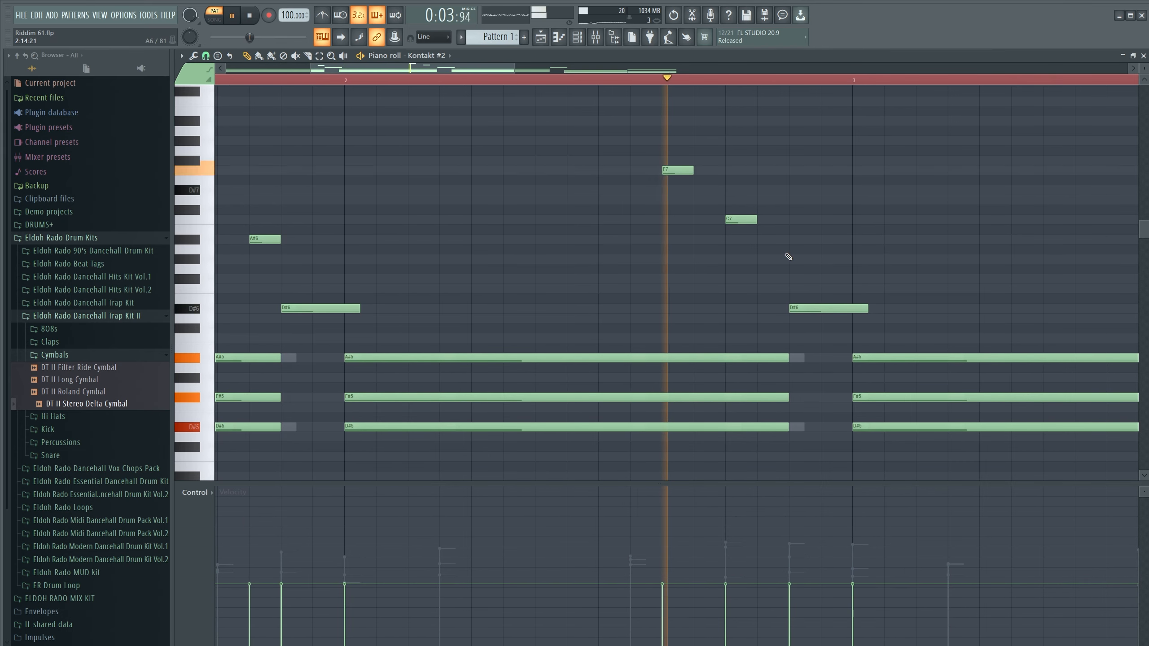
Move the F7 note in bar 2 to A#6 and the C7 note to D#7, and play the melody back.
key("space")
left_click(669, 170)
left_click_drag(669, 196, 669, 221)
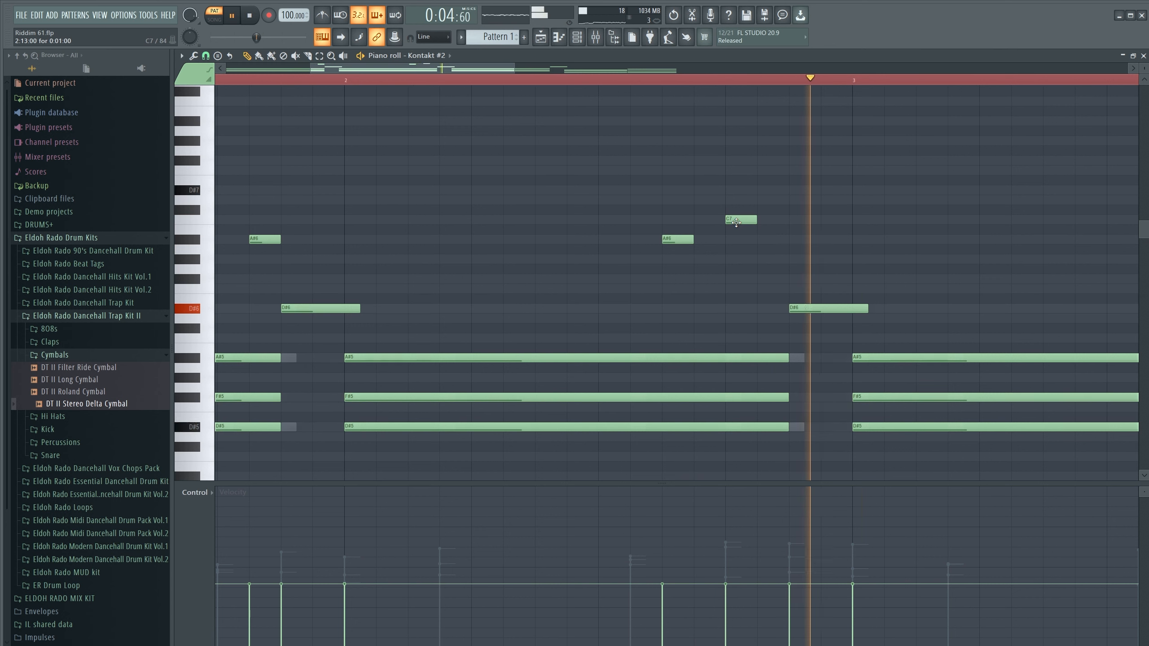
key("space")
mouse_move(736, 222)
left_mouse_down()
mouse_move(734, 238)
mouse_move(739, 205)
left_mouse_up()
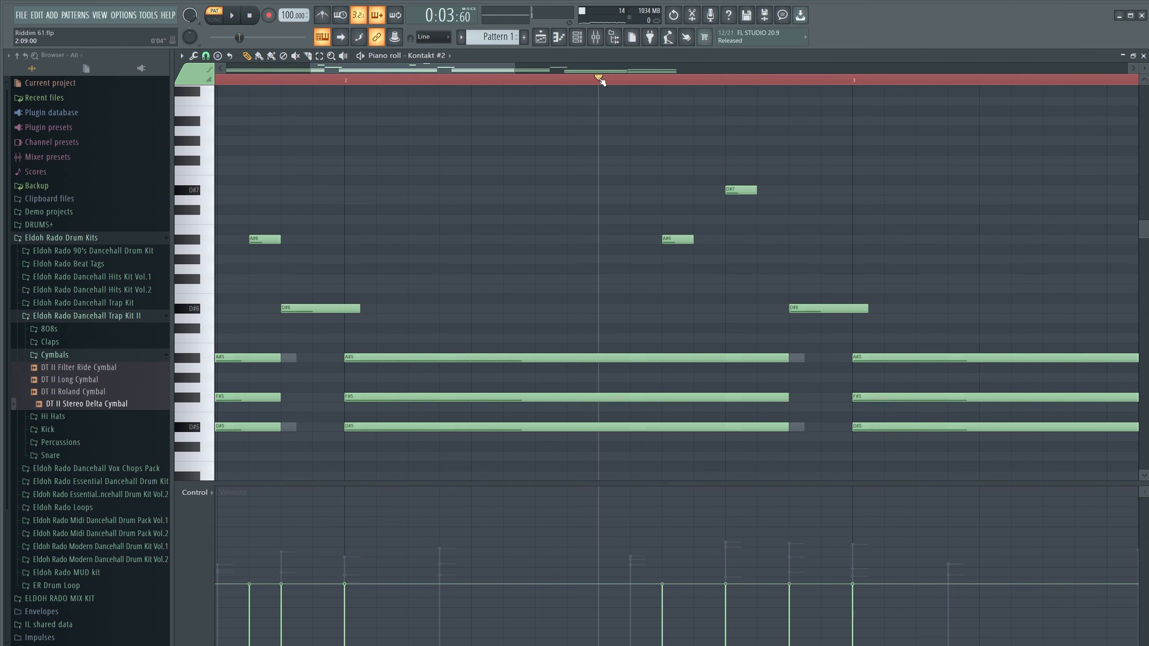
key("space")
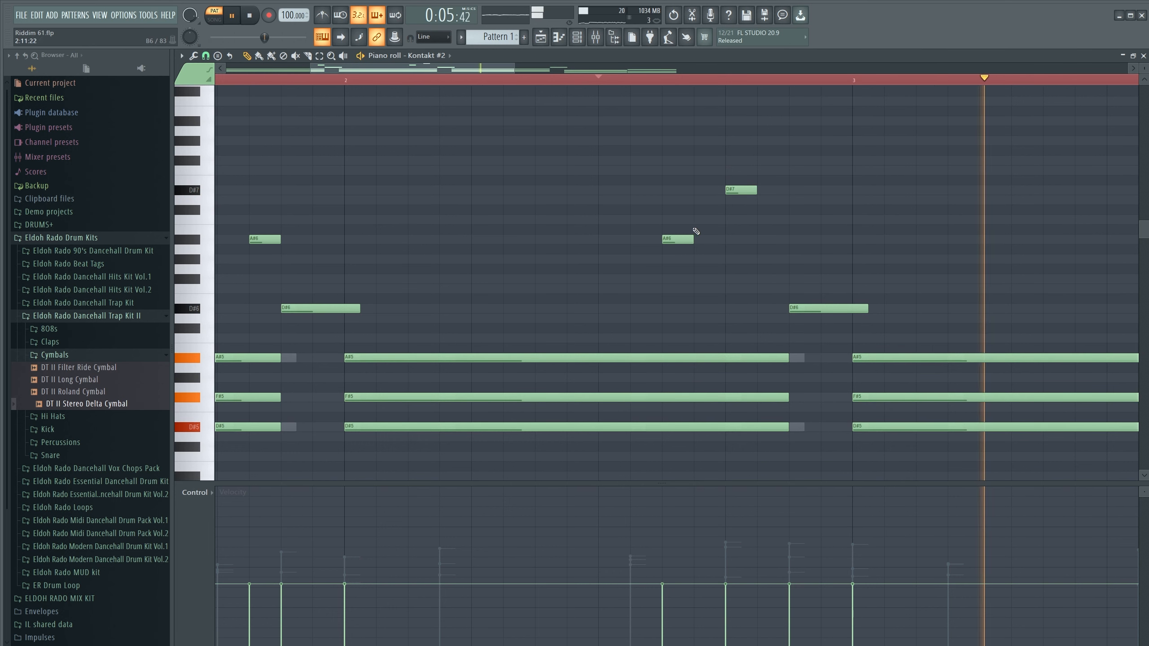
scroll(673, 86, "down", 4)
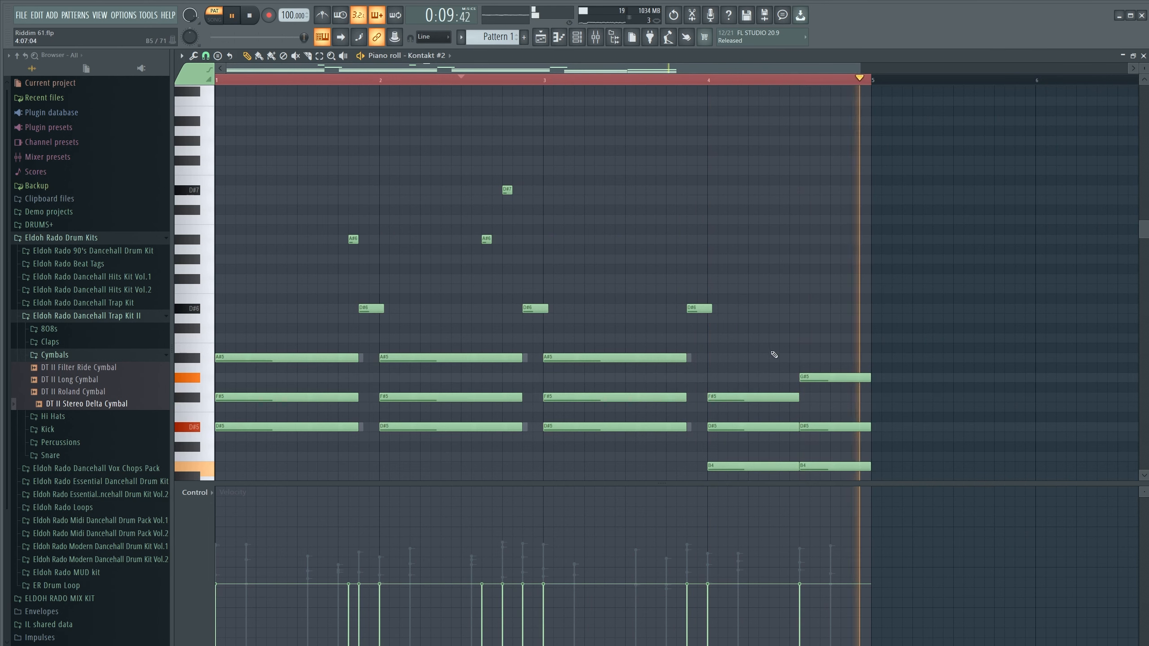
left_click(772, 338)
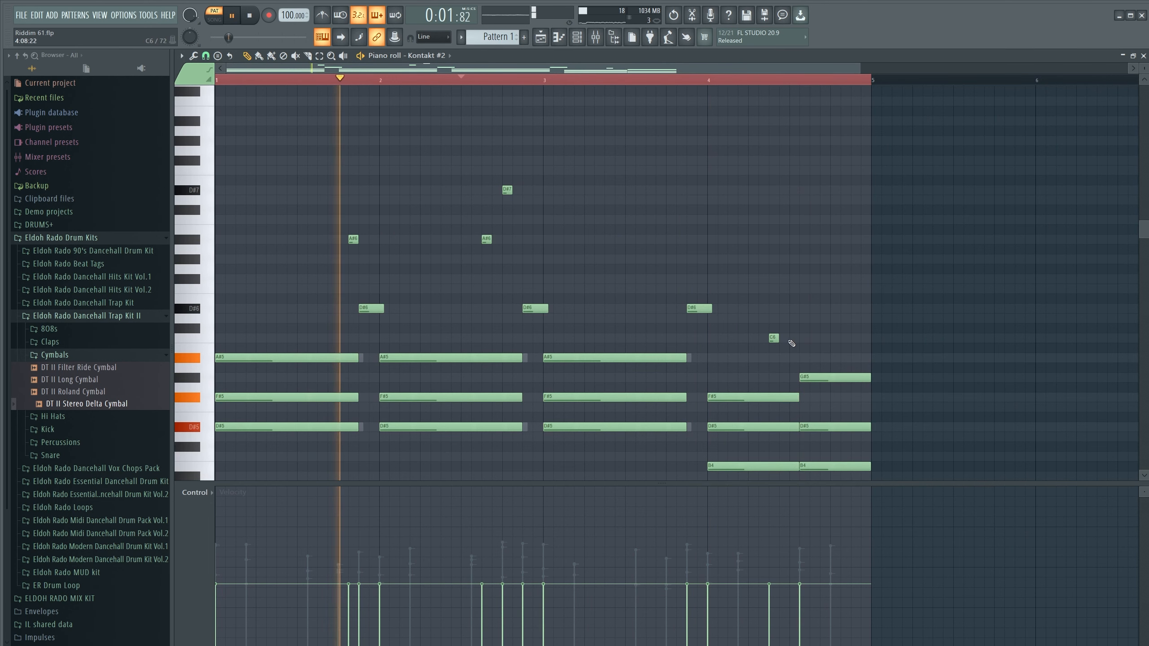
scroll(772, 85, "up", 3)
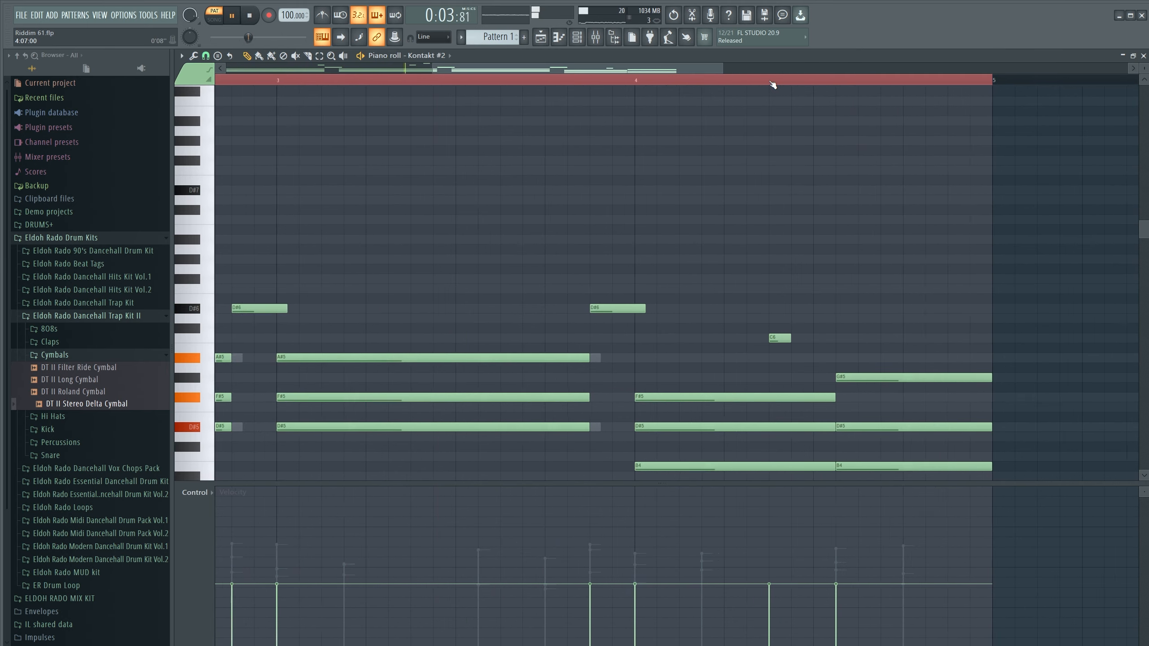
scroll(772, 85, "up", 2)
scroll(772, 85, "down", 3)
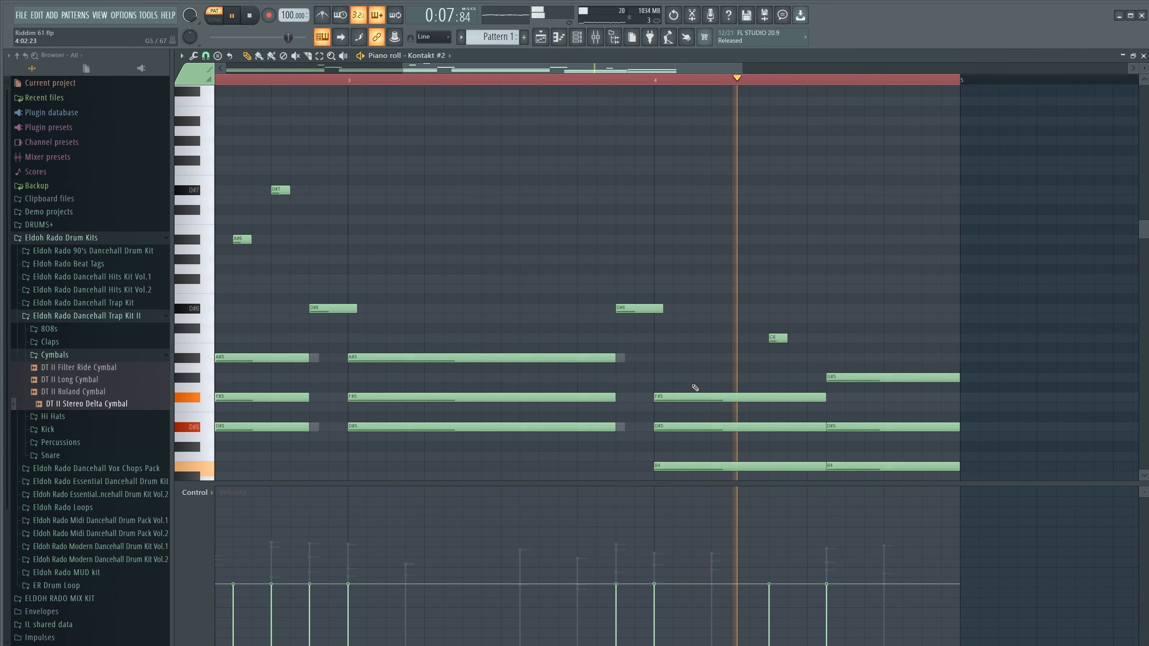
right_click(772, 341)
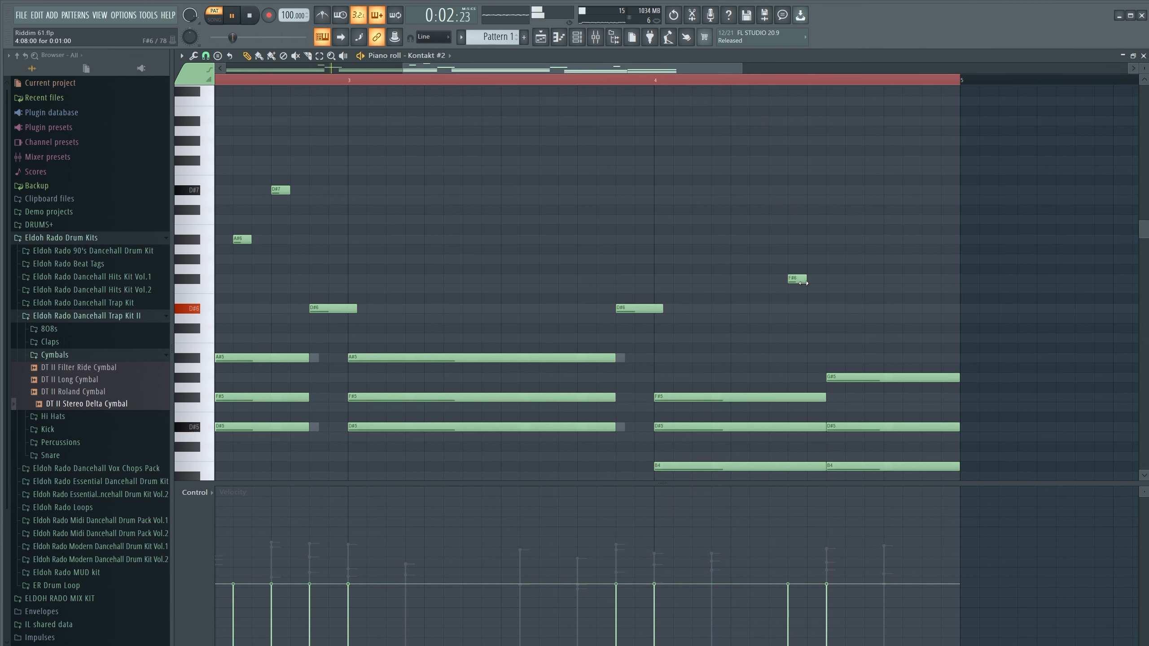
Build a bar 4 melody run from step 4 with a one-step A#6, a two-step D#7 and a two-step G#6.
left_click_drag(776, 247, 806, 258)
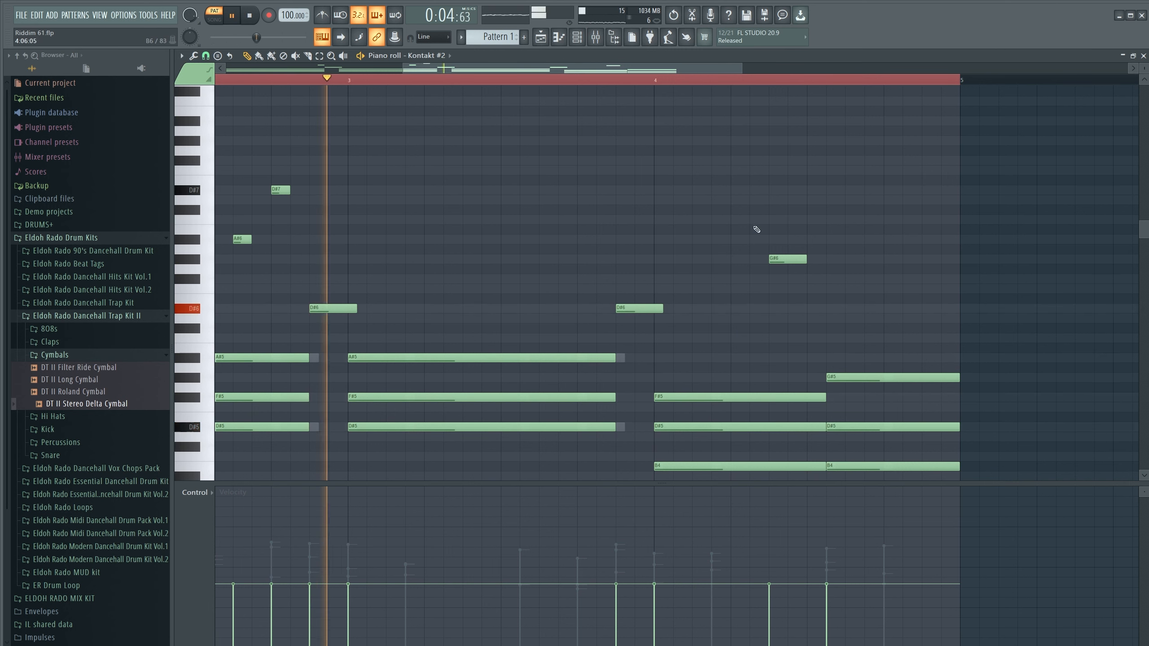
left_click(745, 200)
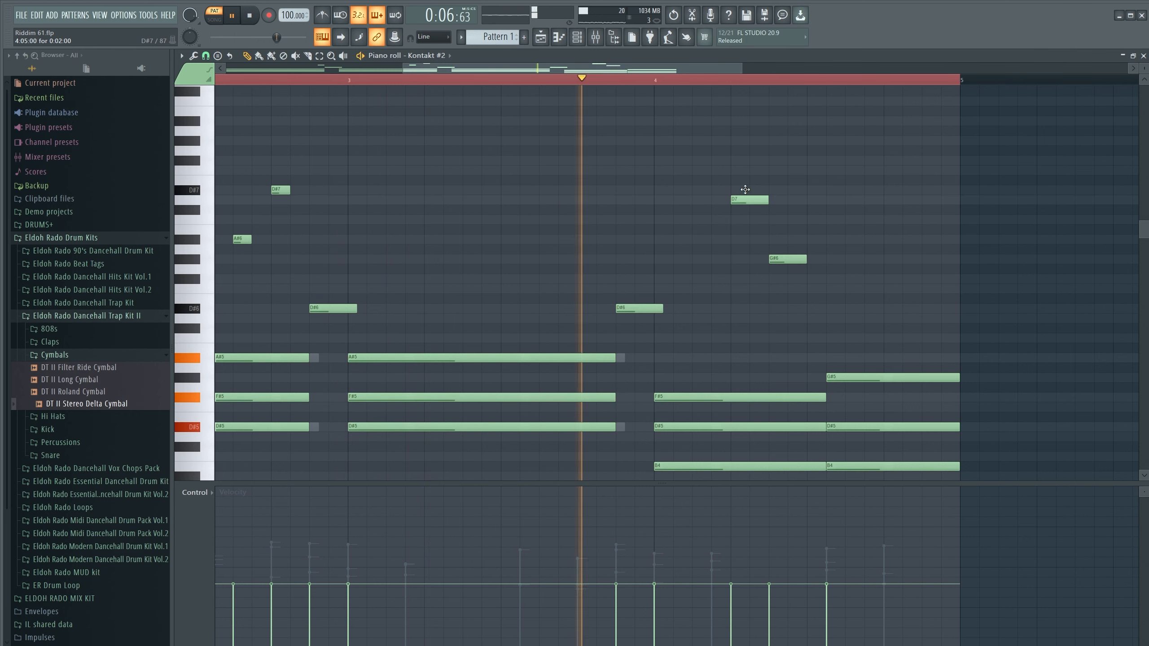
left_click_drag(745, 201, 745, 192)
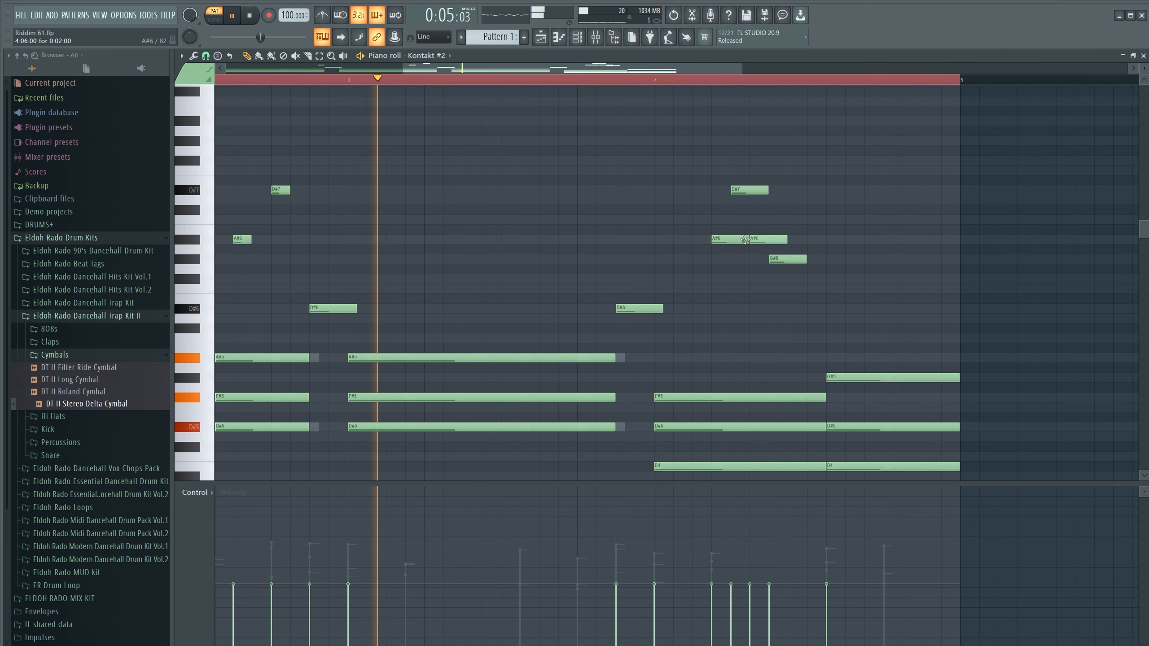
left_click_drag(748, 240, 729, 240)
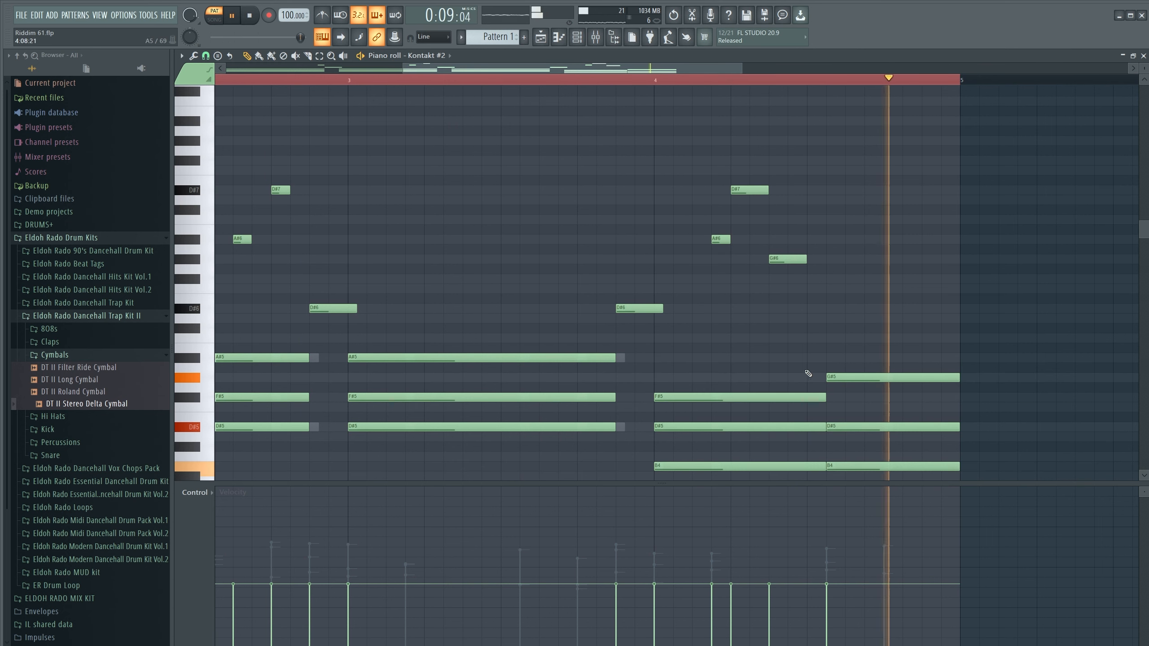
Add one-step B6 and D#7 notes on steps 14 and 15 of bar 4.
left_click(910, 260)
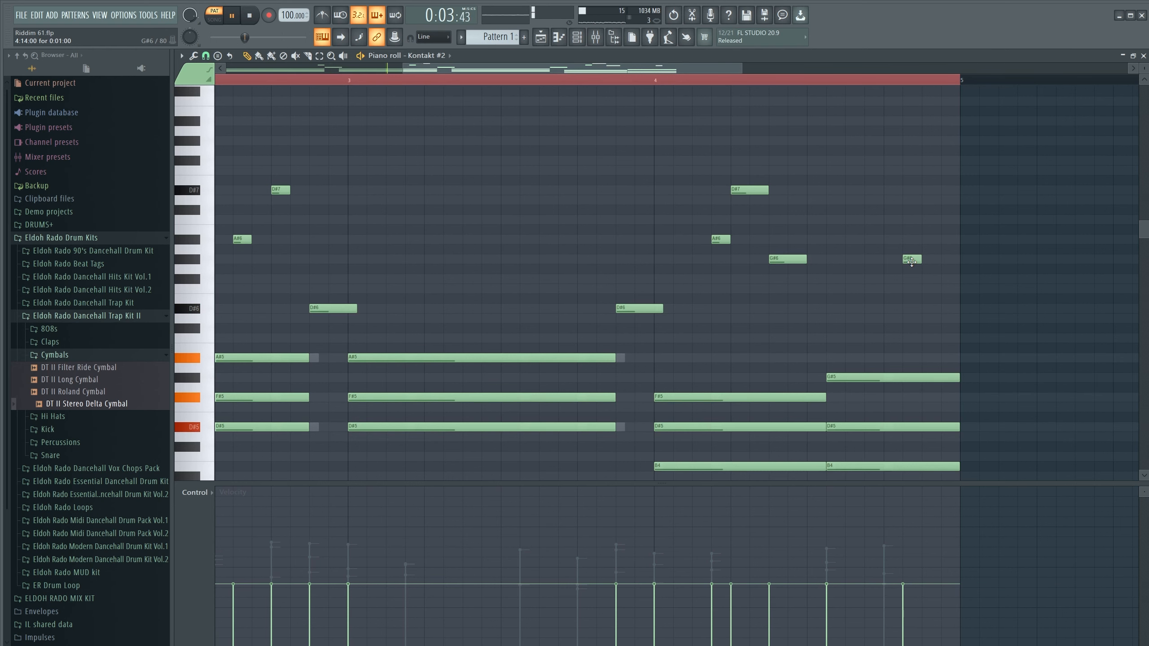
scroll(912, 264, "down", 1)
mouse_move(912, 231)
left_mouse_down()
mouse_move(912, 262)
mouse_move(911, 187)
mouse_move(911, 200)
left_mouse_up()
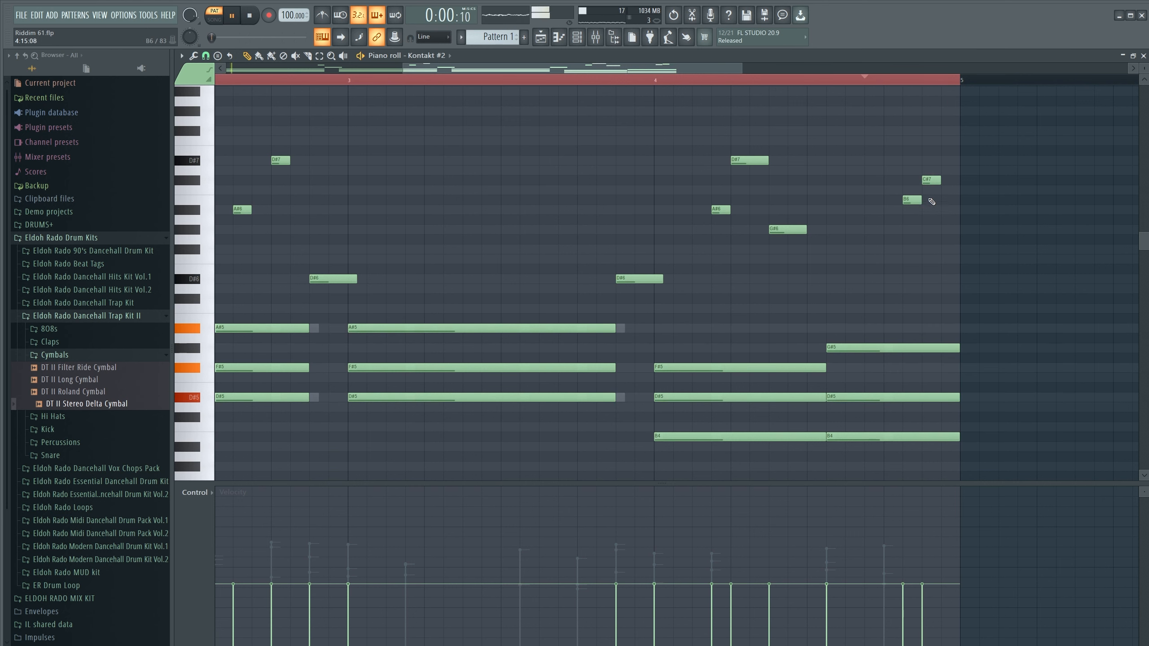
left_click(929, 179)
left_click_drag(926, 160, 926, 161)
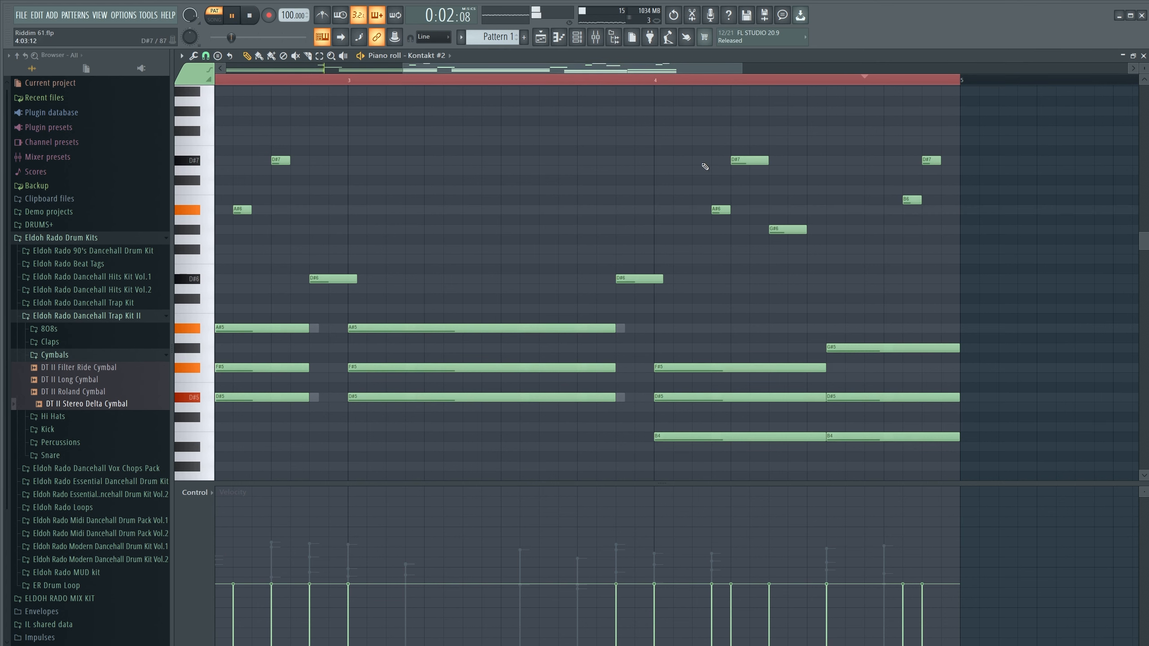
Cut all melody notes above the sustained chords from Kontakt #2 and close the piano roll.
scroll(656, 83, "down", 4)
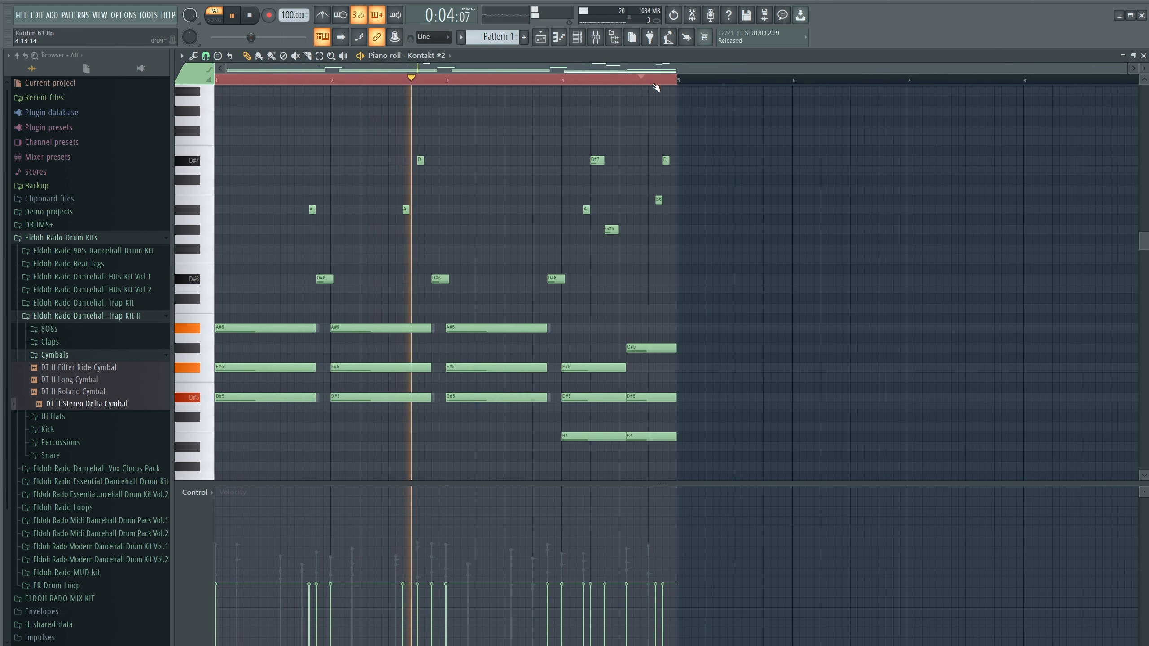
left_click_drag(689, 316, 256, 131)
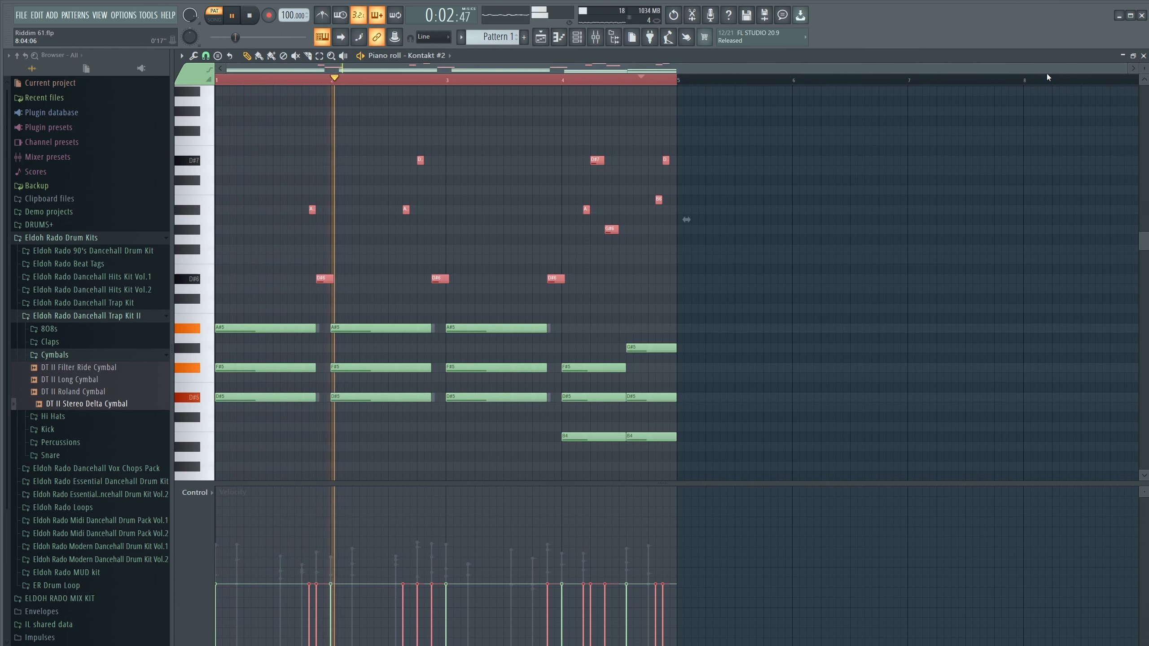
key("ctrl+x")
left_click(1143, 55)
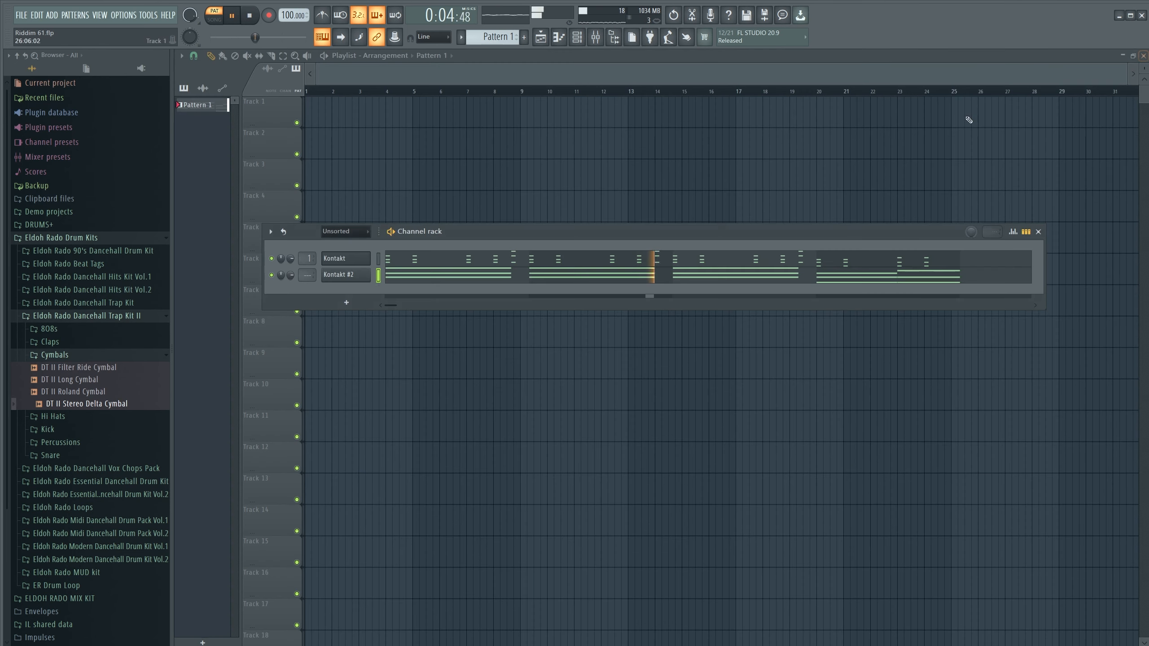
Clone the Kontakt #2 channel and replace the clone's instrument with FL Keys.
right_click(348, 281)
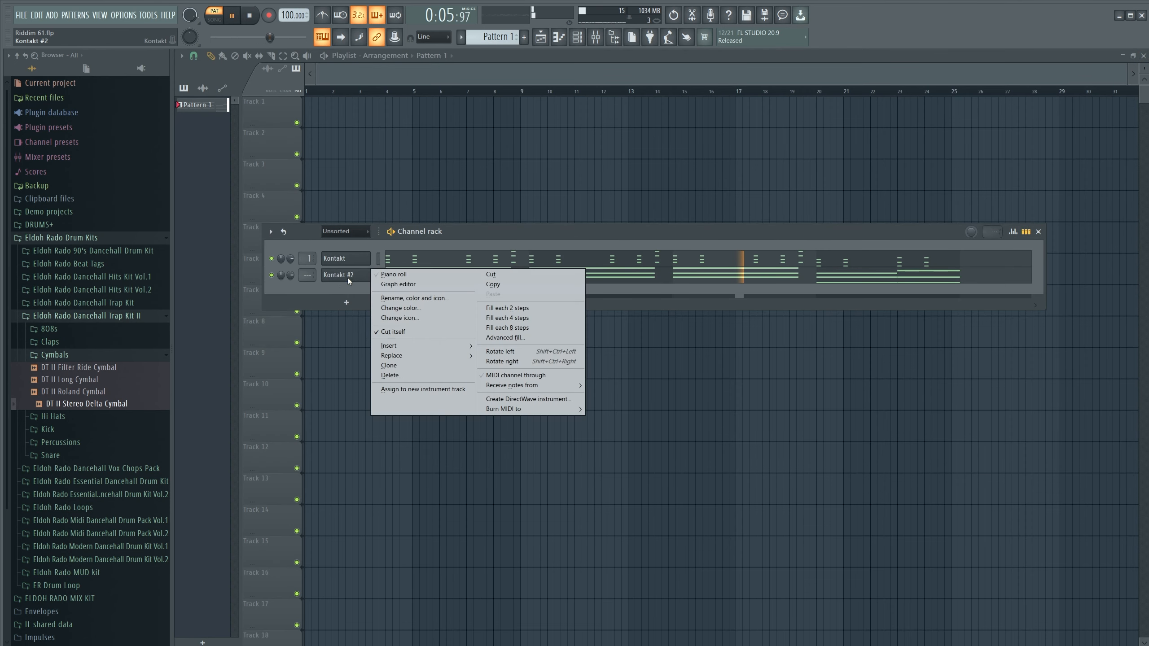
left_click(417, 368)
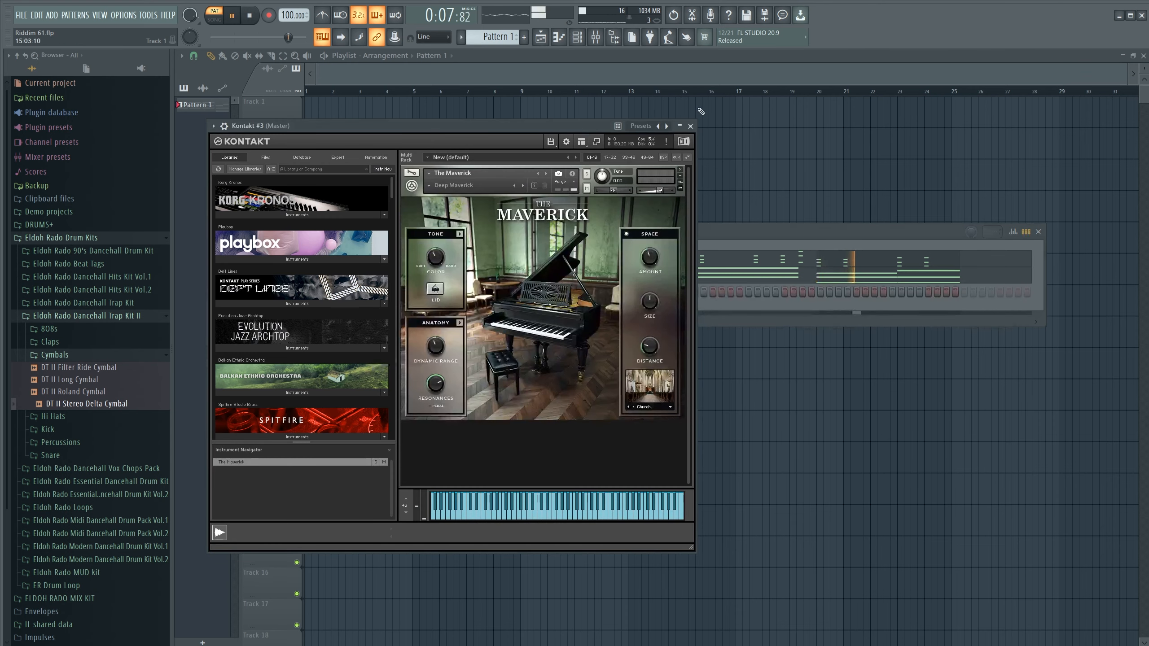
left_click(691, 128)
right_click(335, 293)
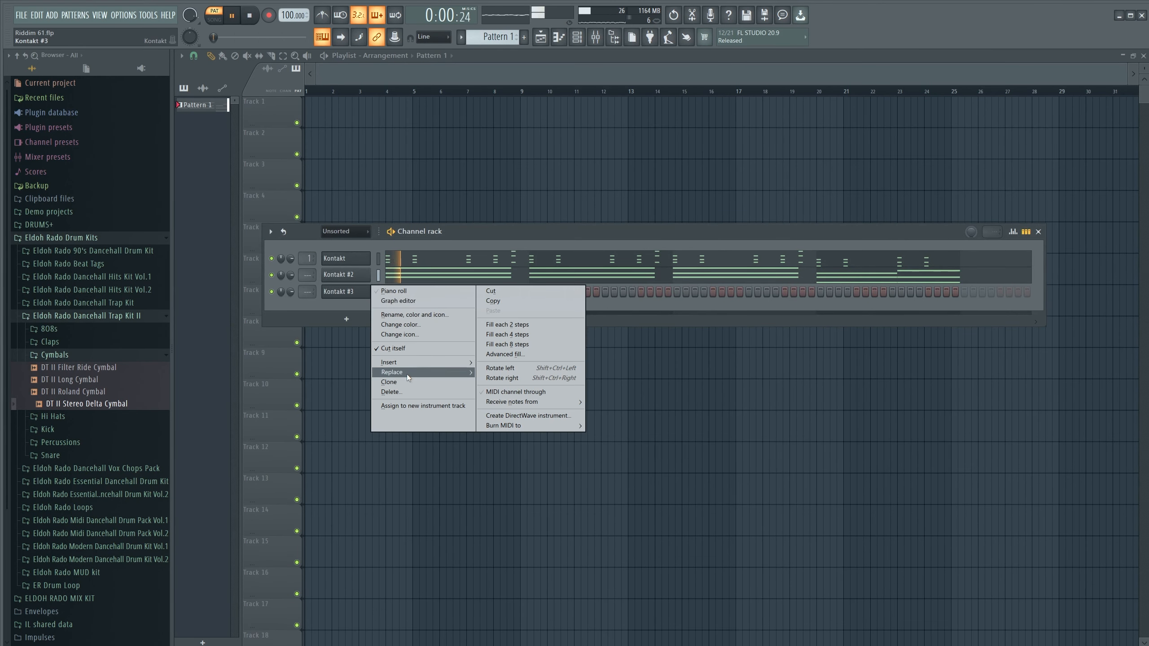
mouse_move(462, 379)
mouse_move(516, 231)
left_click(581, 262)
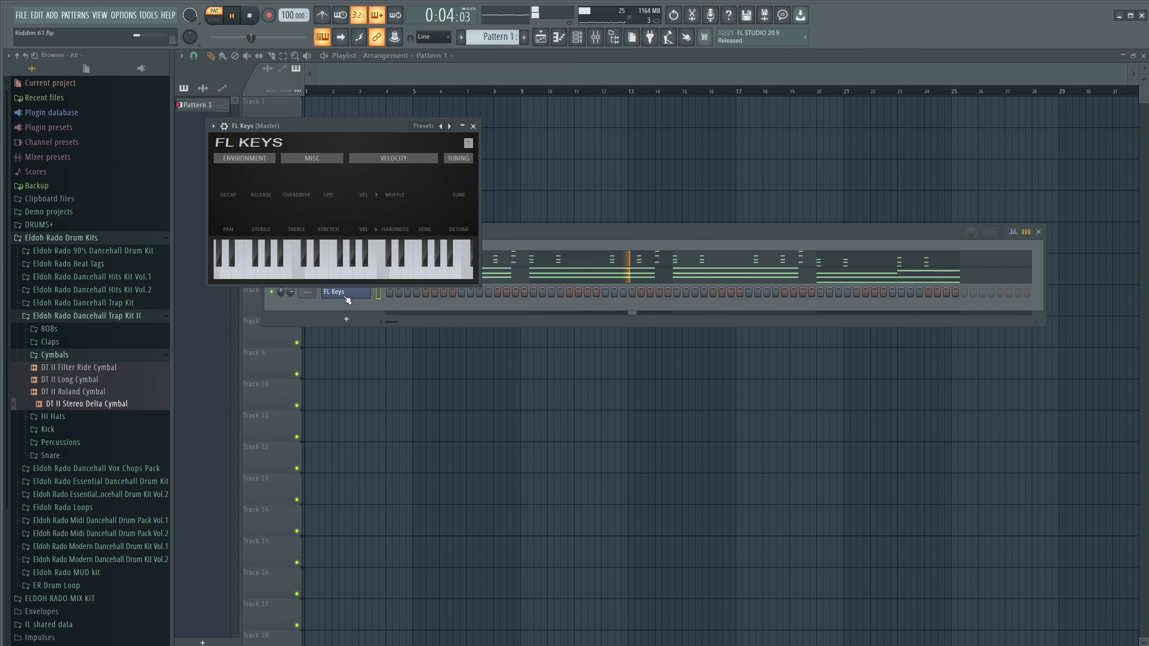
Set the FL Keys sound to Piano (FL) and open the channel's piano roll.
left_click(423, 142)
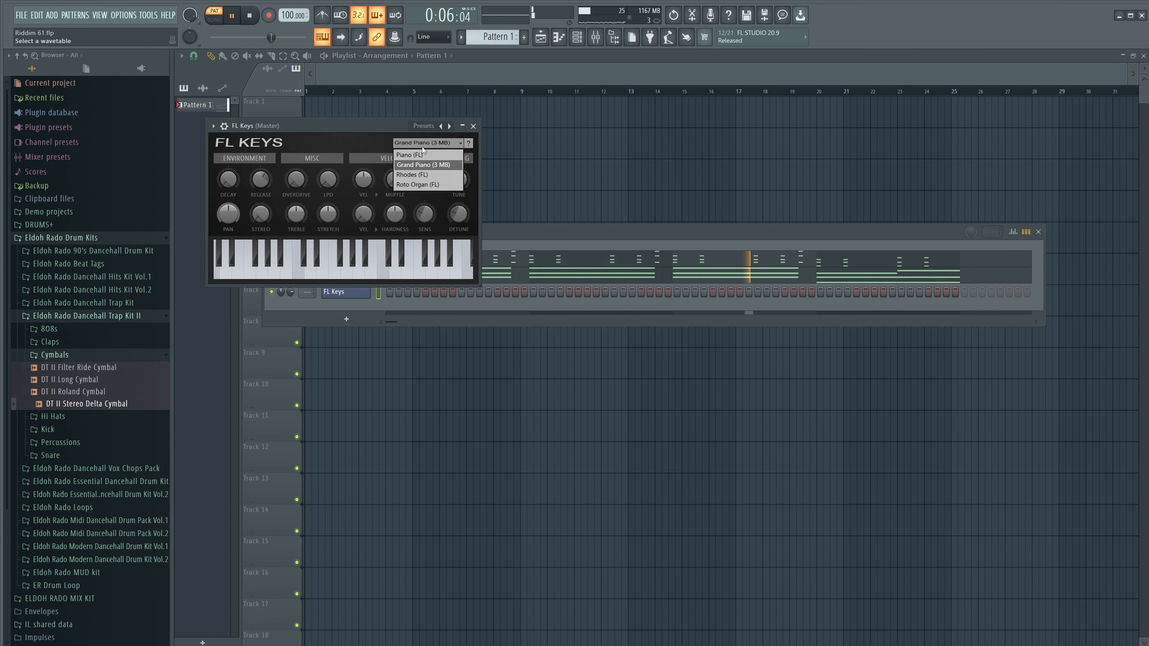
left_click(409, 155)
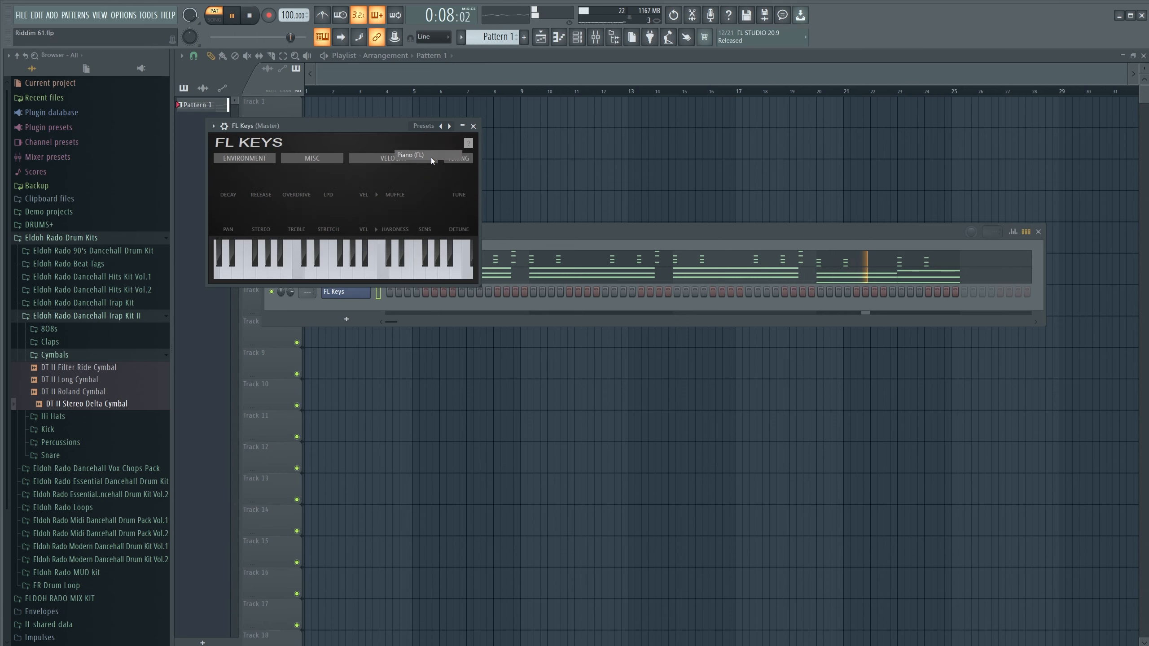
right_click(368, 302)
left_click(380, 293)
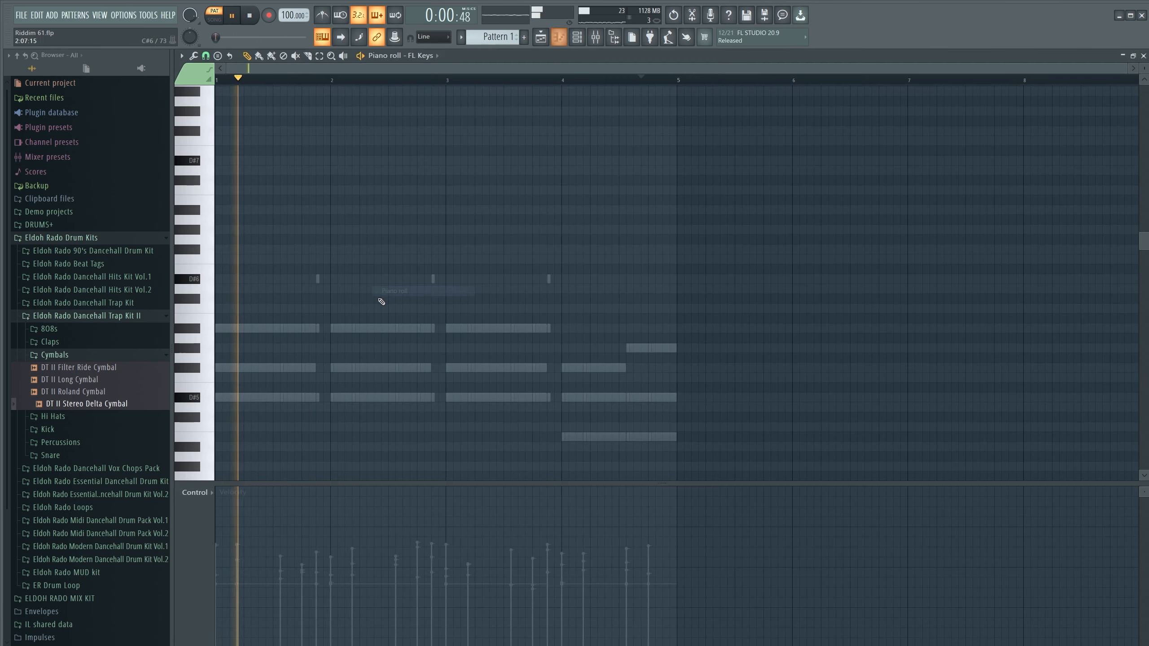
Paste the cut melody notes into the FL Keys piano roll and randomize their velocity levels with a new seed.
key("ctrl+v")
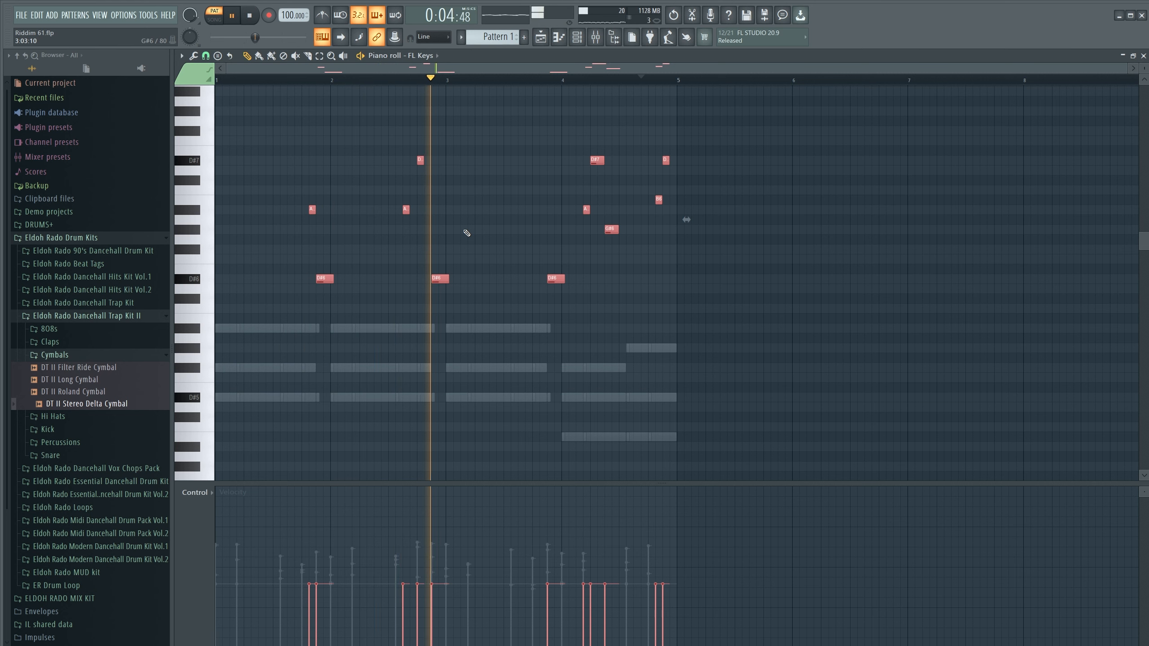
key("ctrl+a")
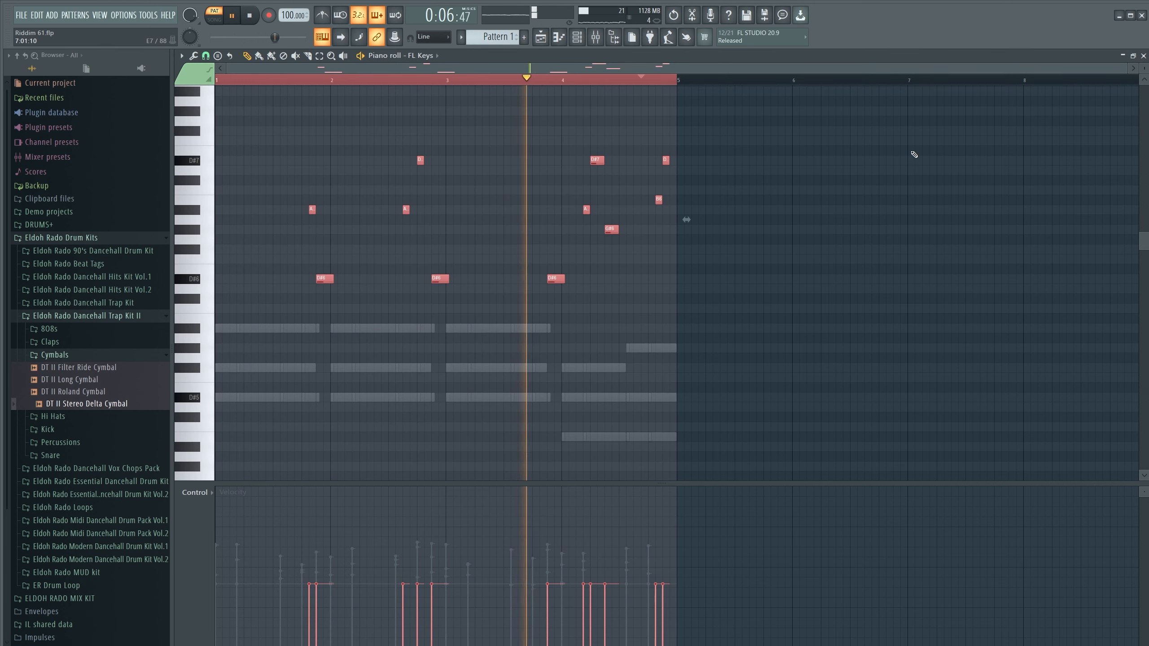
key("alt+r")
left_click(640, 409)
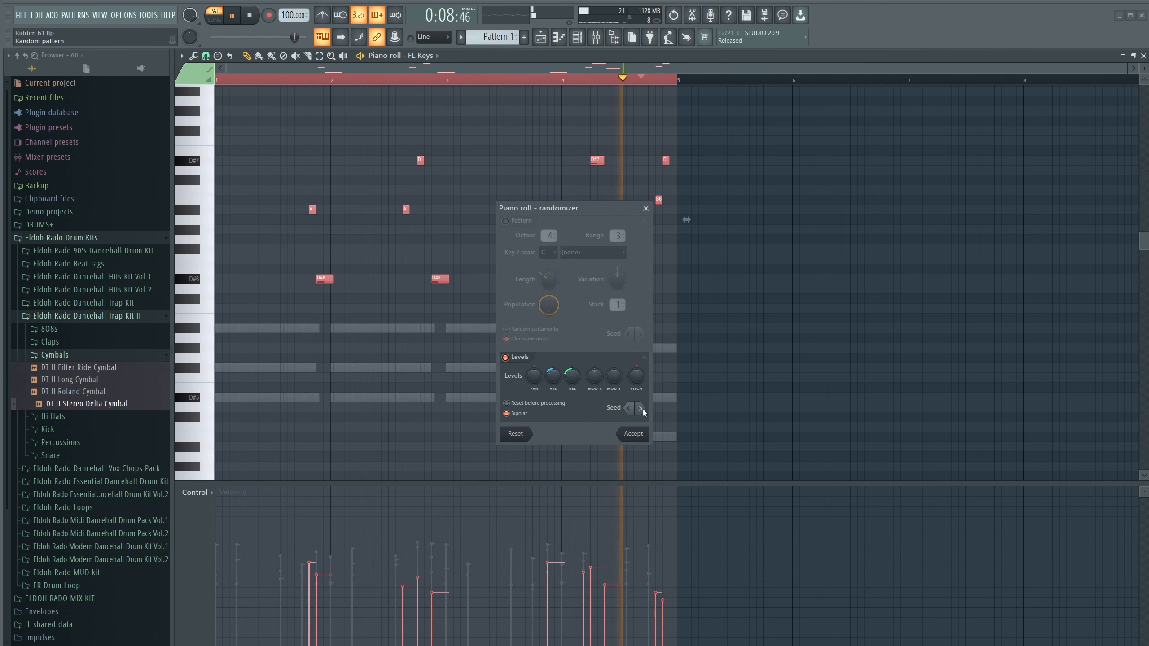
left_click(632, 433)
scroll(547, 334, "up", 4)
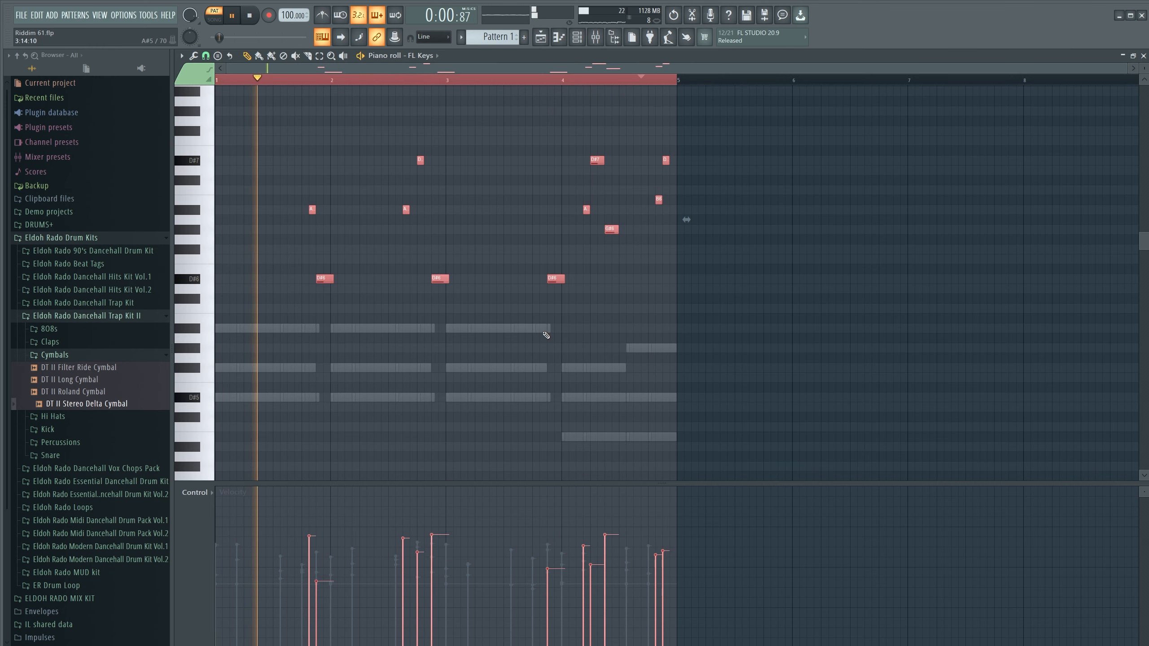
left_click(1143, 55)
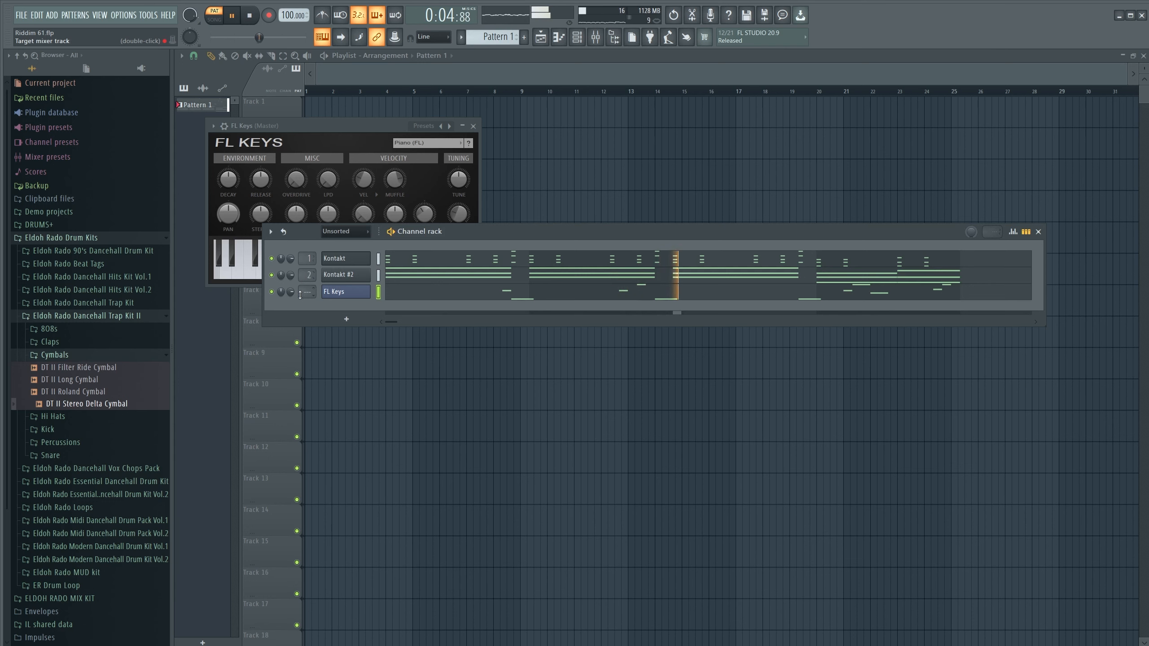
Route FL Keys to mixer Insert 3 and load ValhallaVintageVerb in its third effect slot.
left_click(575, 41)
left_click(592, 40)
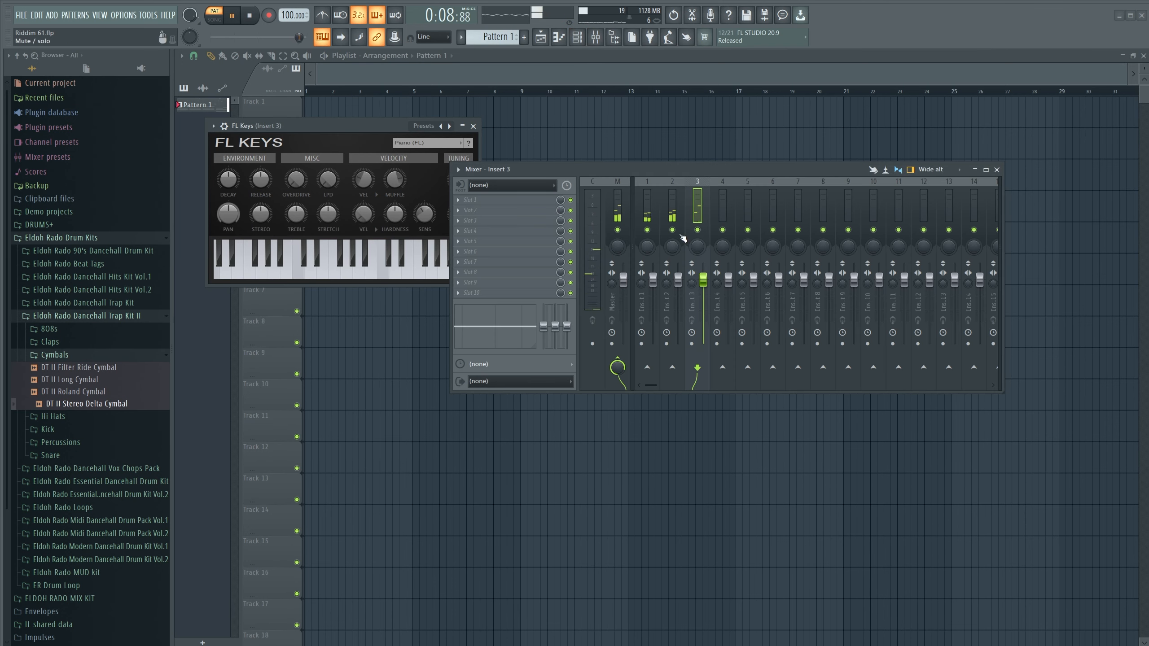
left_click(520, 221)
mouse_move(613, 265)
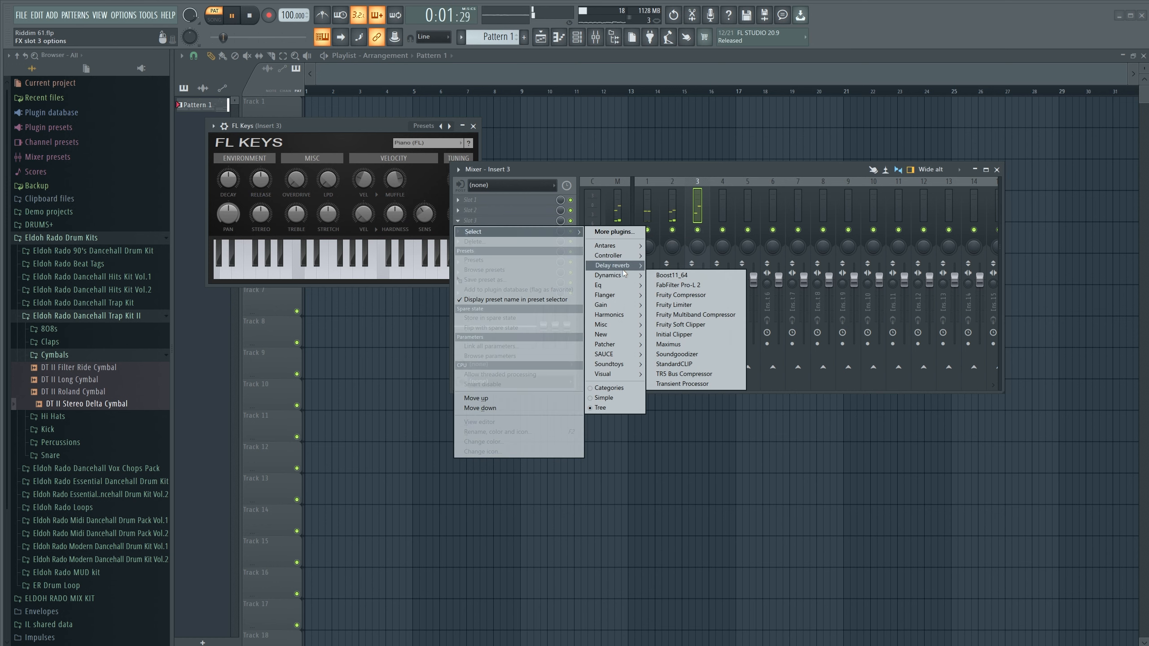
left_click(683, 343)
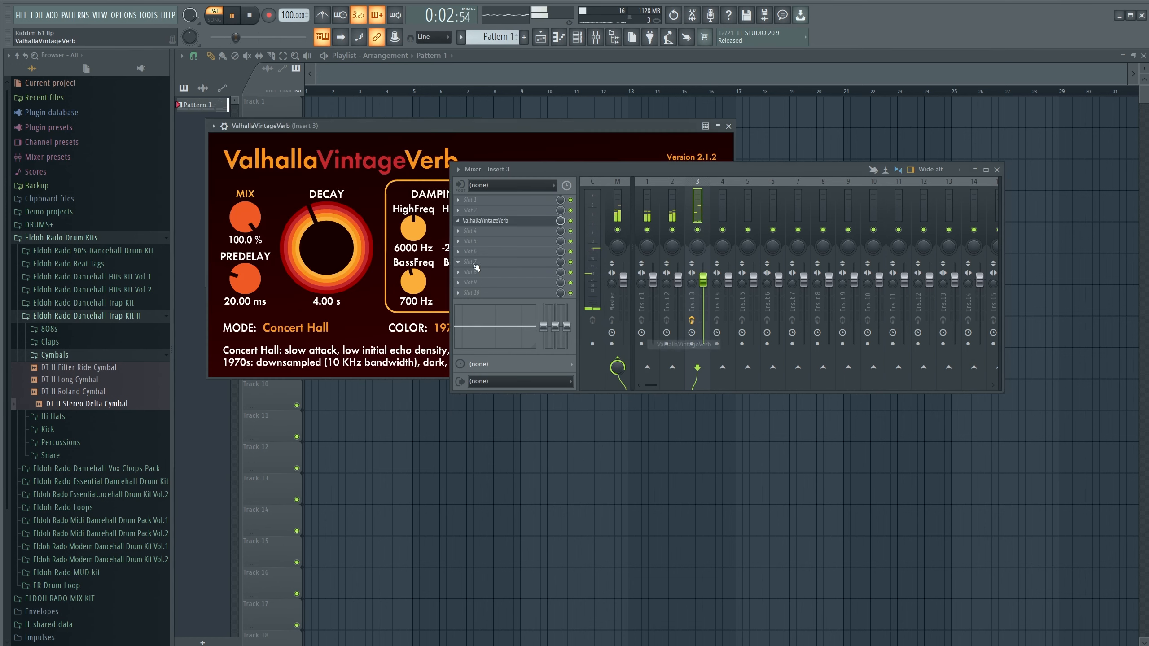
Set the ValhallaVintageVerb mix to 56.1 % and lower the Insert 3 volume fader.
mouse_move(245, 217)
left_mouse_down()
mouse_move(249, 251)
mouse_move(249, 232)
left_mouse_up()
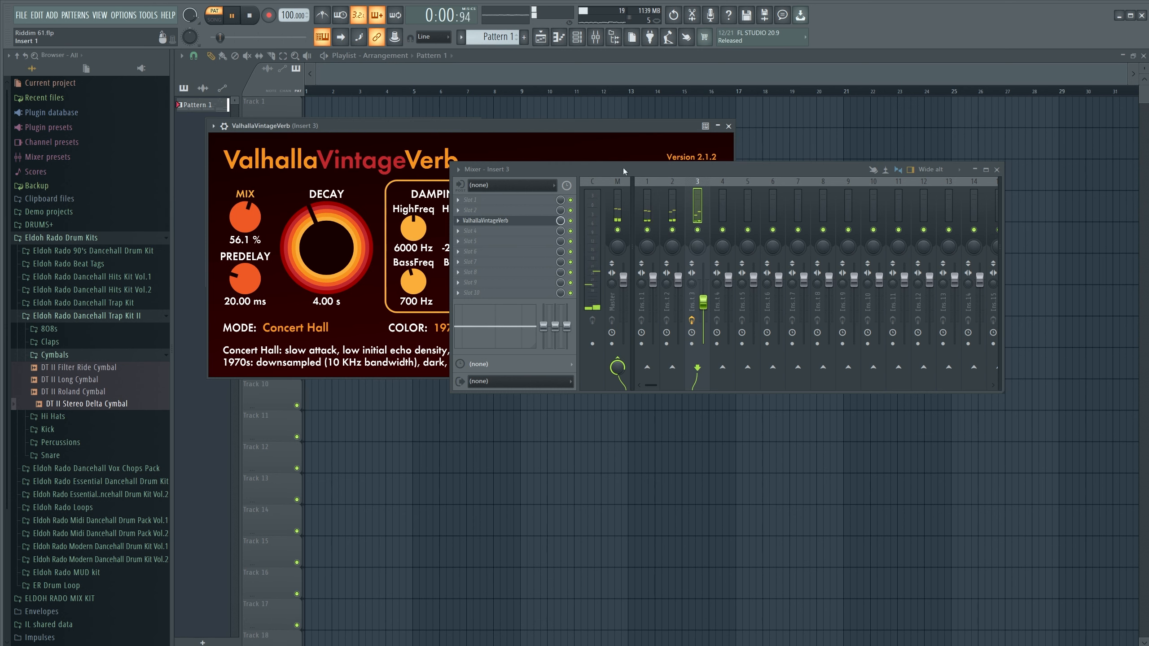
left_click(729, 127)
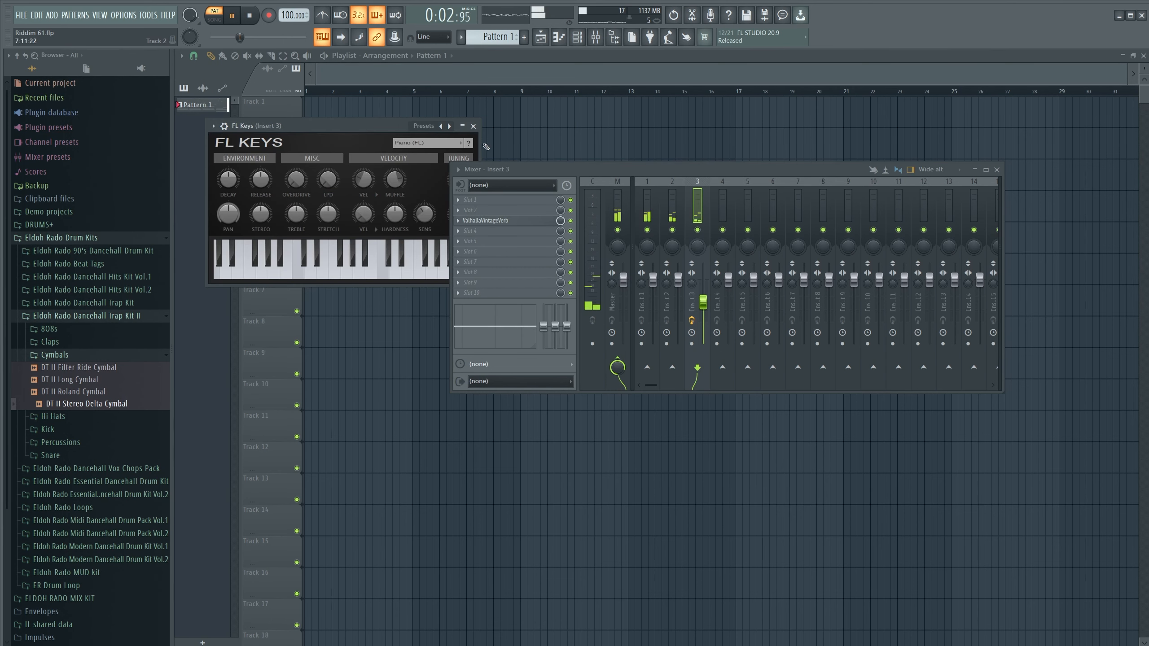
left_click(473, 126)
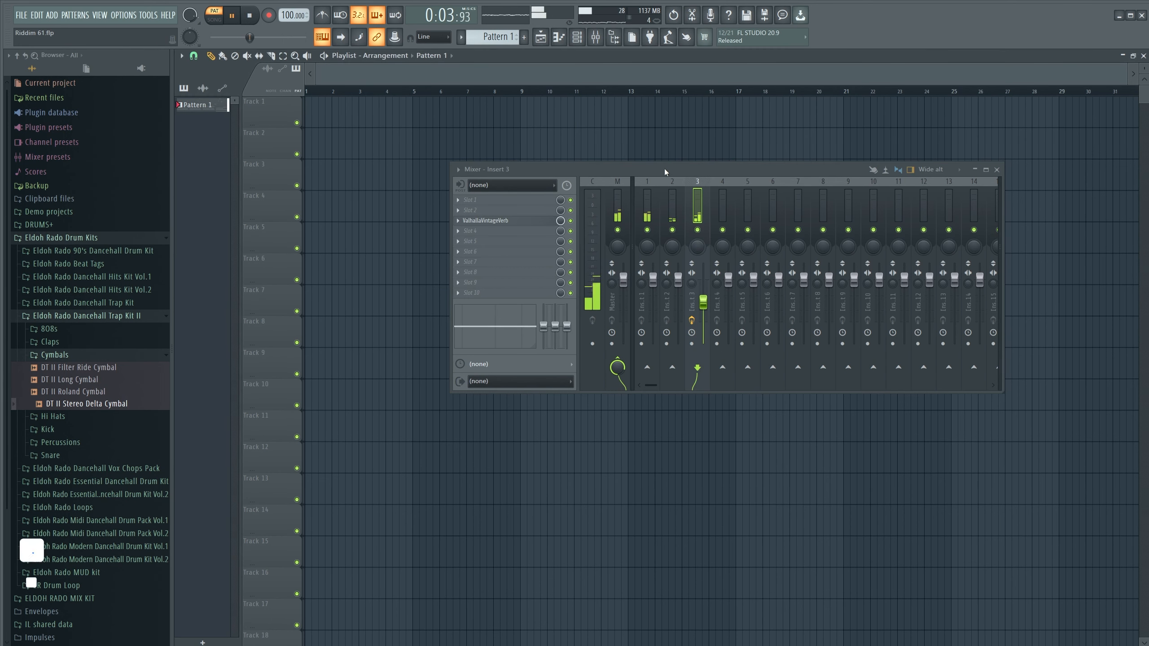
Add an SRX ORCHESTRA channel and choose the Tub.Bells S1 patch from its Bell category.
left_click(576, 37)
left_click(346, 319)
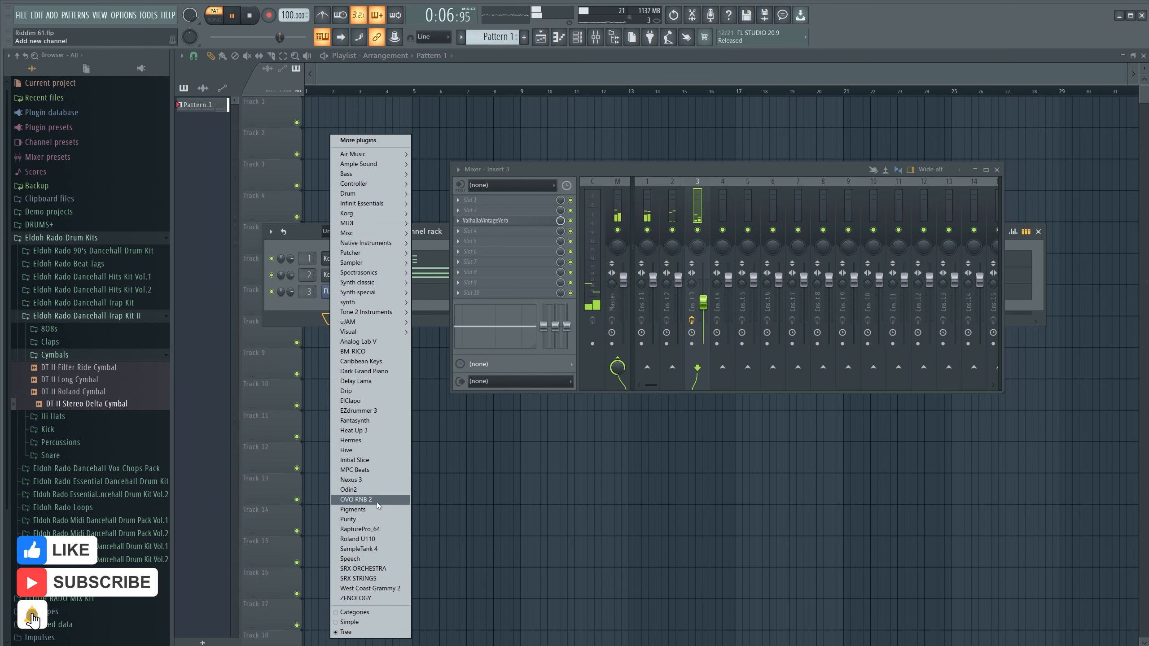
left_click(373, 569)
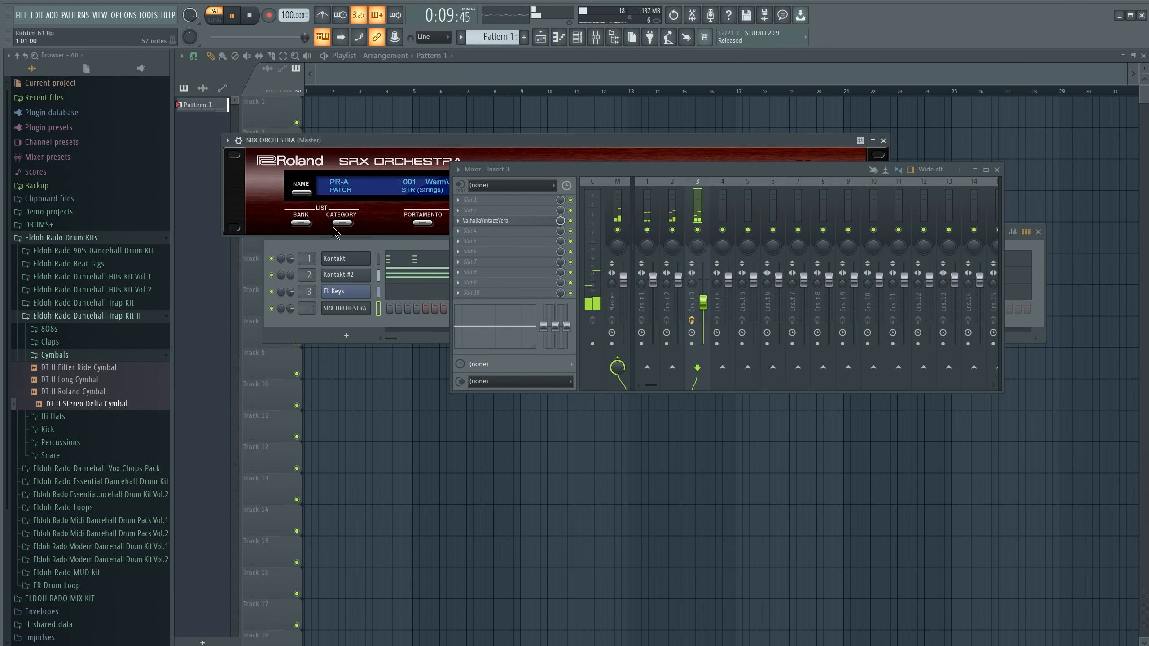
left_click(342, 223)
left_click(376, 156)
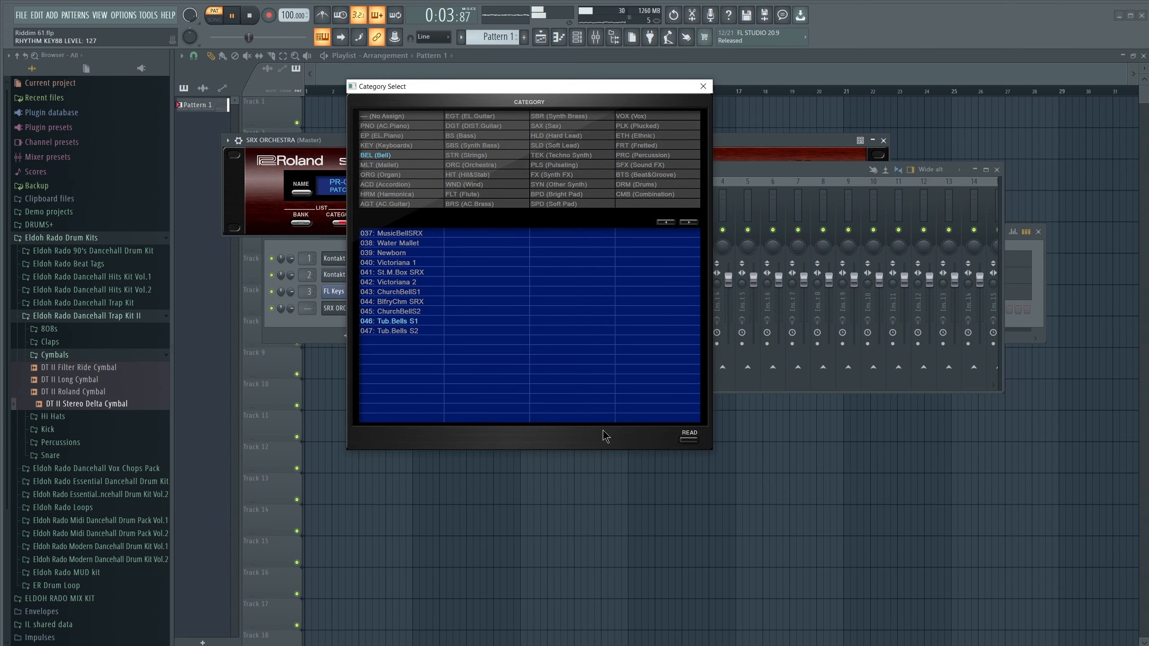
left_click(703, 87)
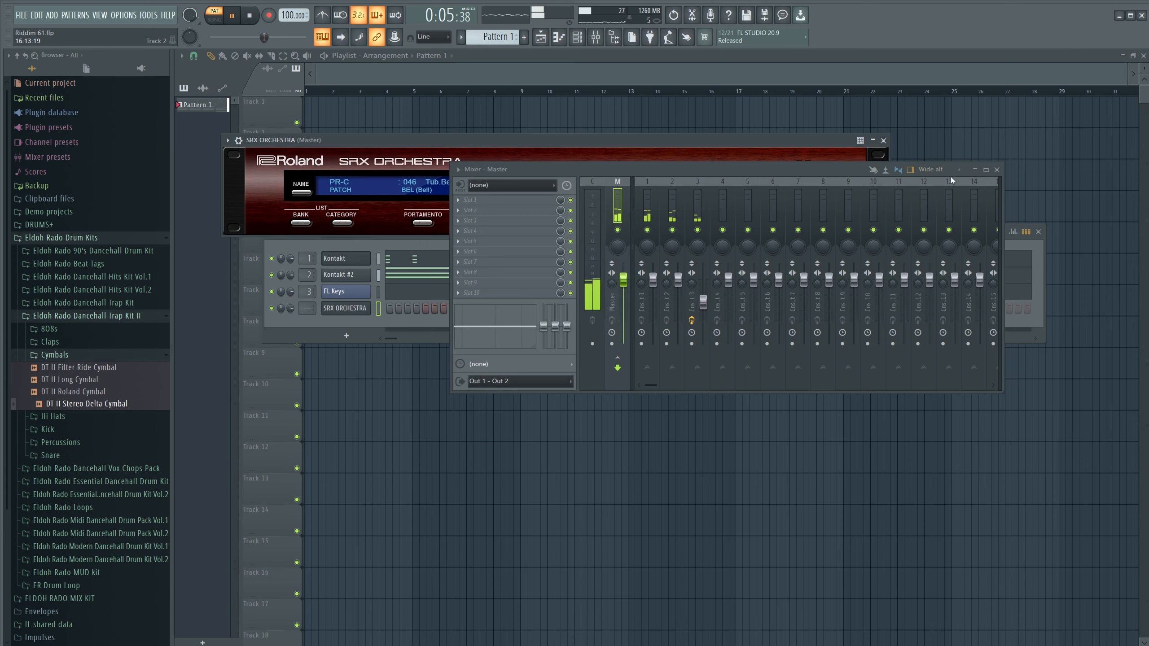
left_click(996, 171)
key("Escape")
Add one-step D#5 notes at the start of bars 1 and 3 in the SRX ORCHESTRA piano roll.
right_click(359, 311)
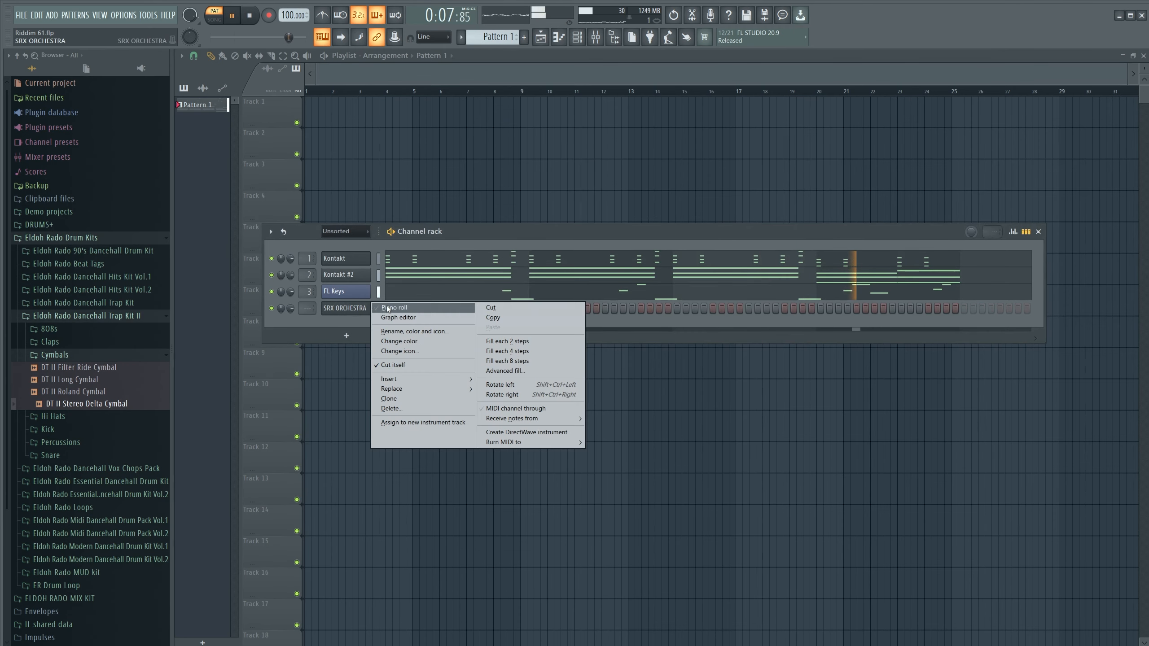
left_click(359, 306)
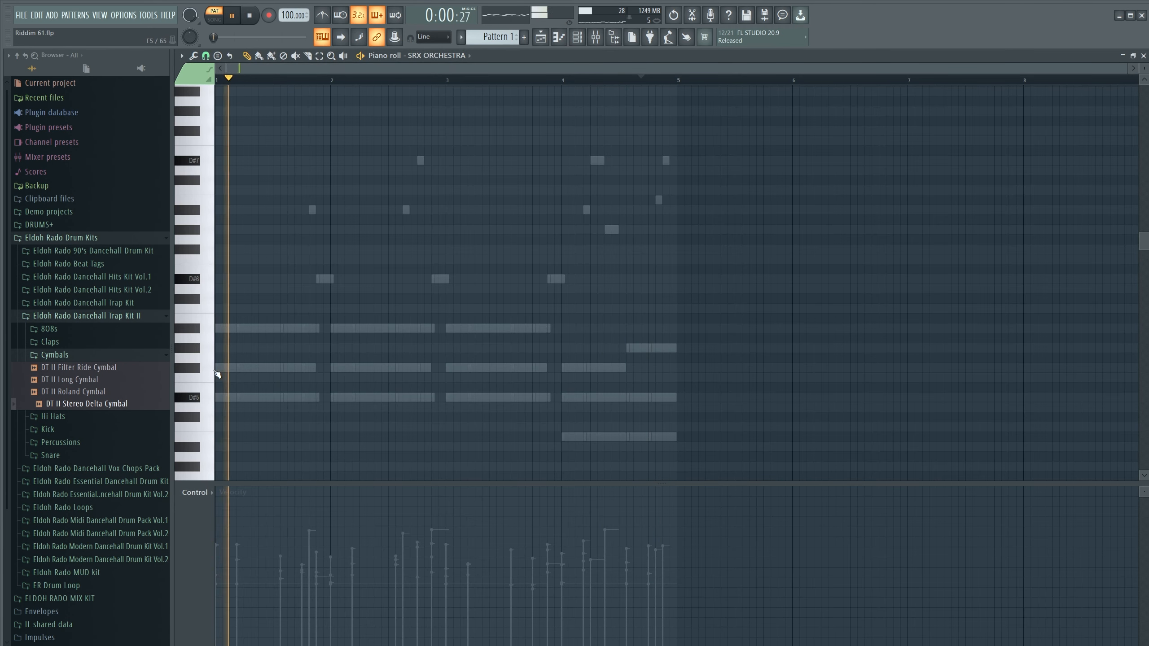
key("space")
key("space")
left_click_drag(1128, 69, 435, 68)
key("space")
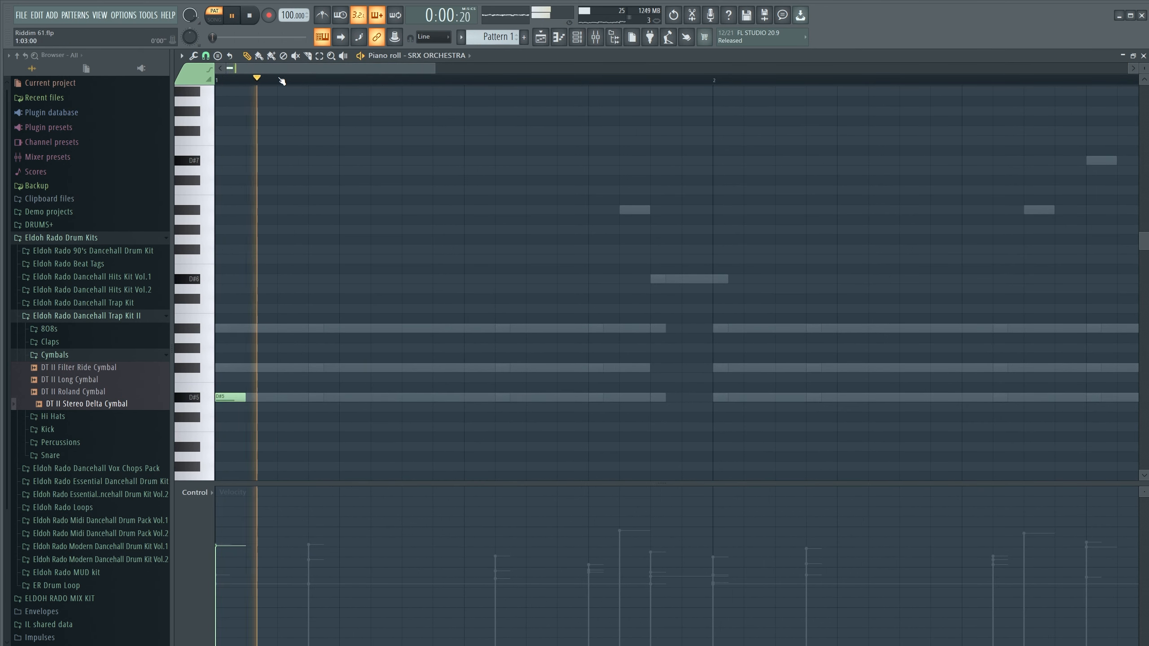
scroll(283, 79, "down", 3)
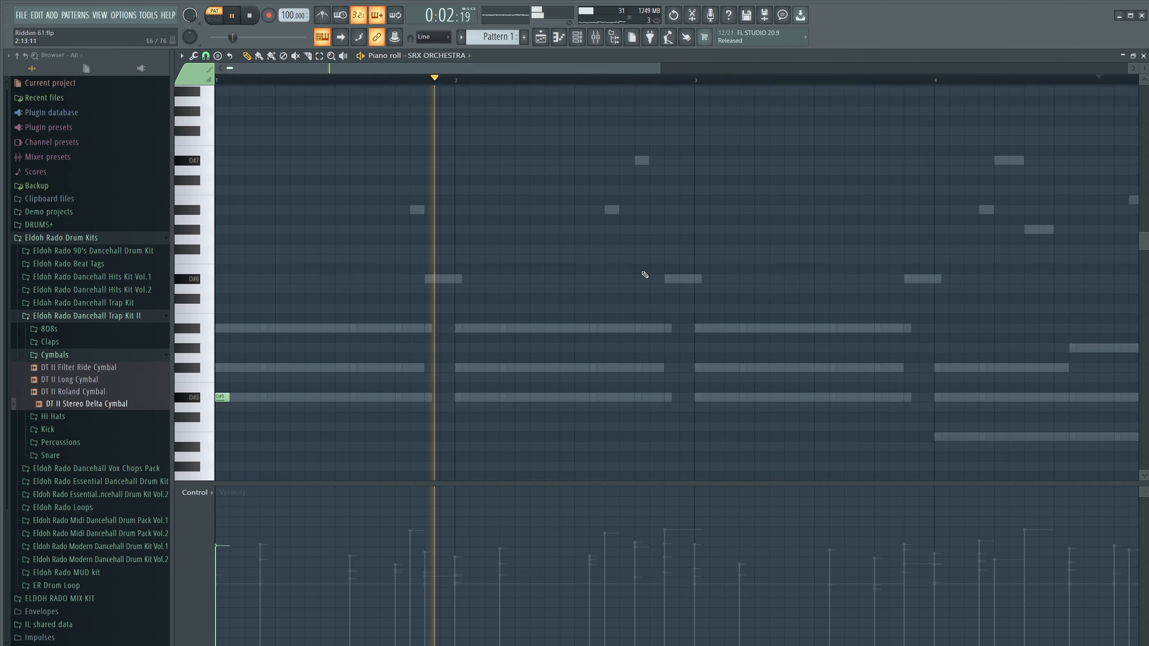
left_click(702, 397)
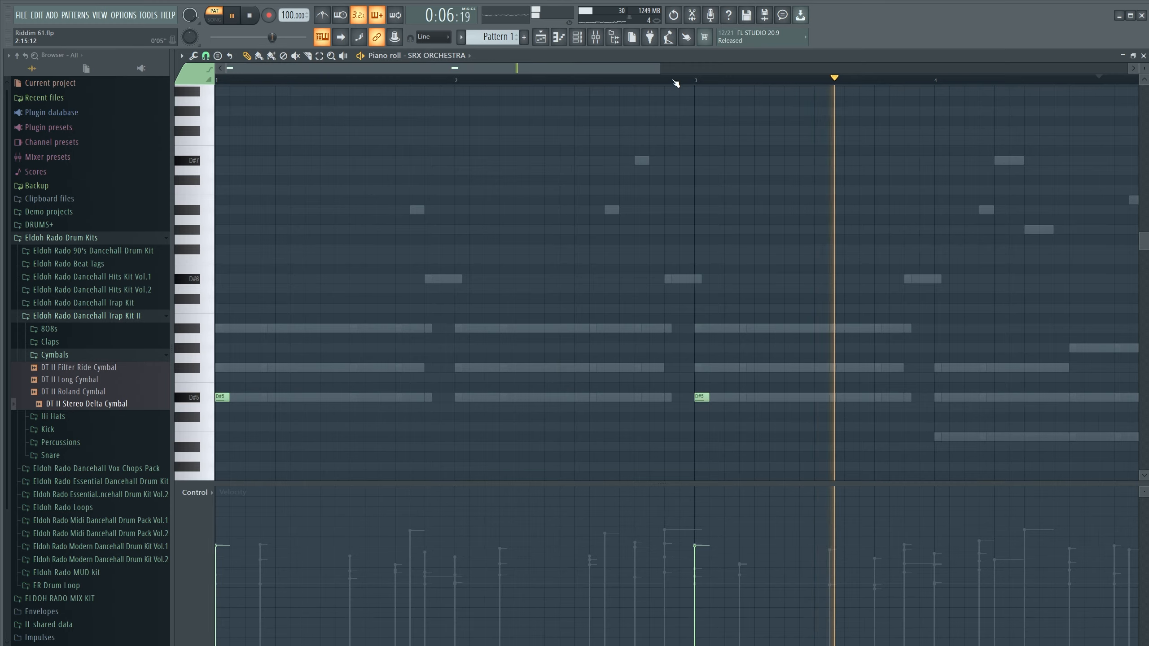
Route SRX ORCHESTRA to mixer Insert 4 and load Fruity Reeverb 2 with the Cathedral preset in its second effect slot.
scroll(677, 82, "down", 2)
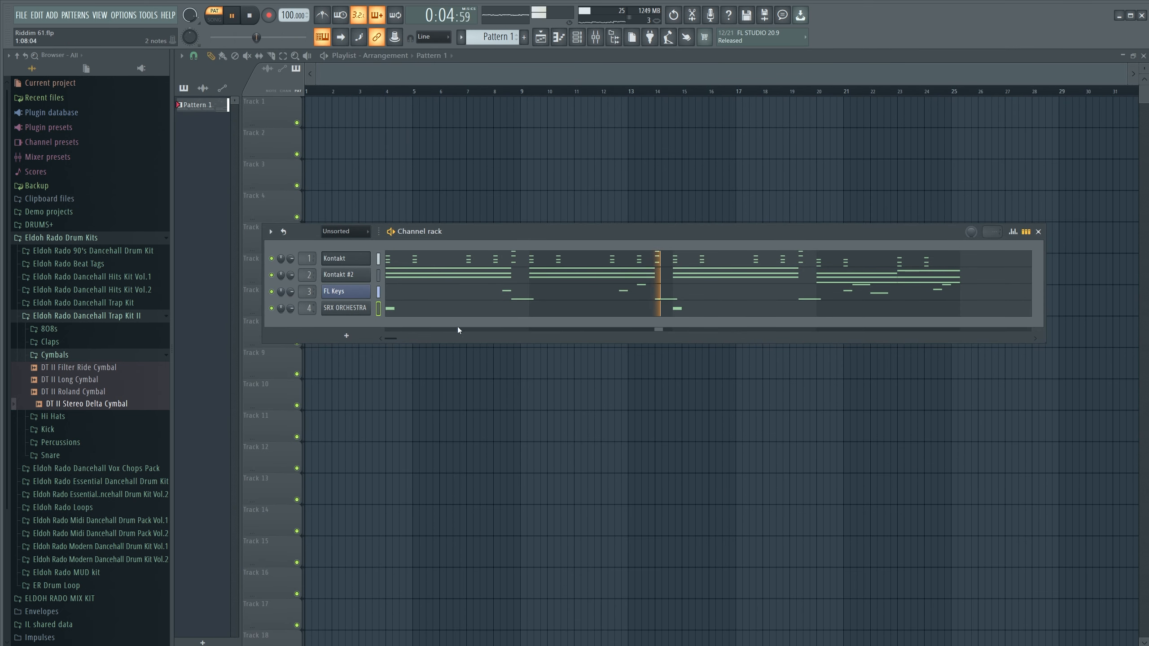
left_click(595, 43)
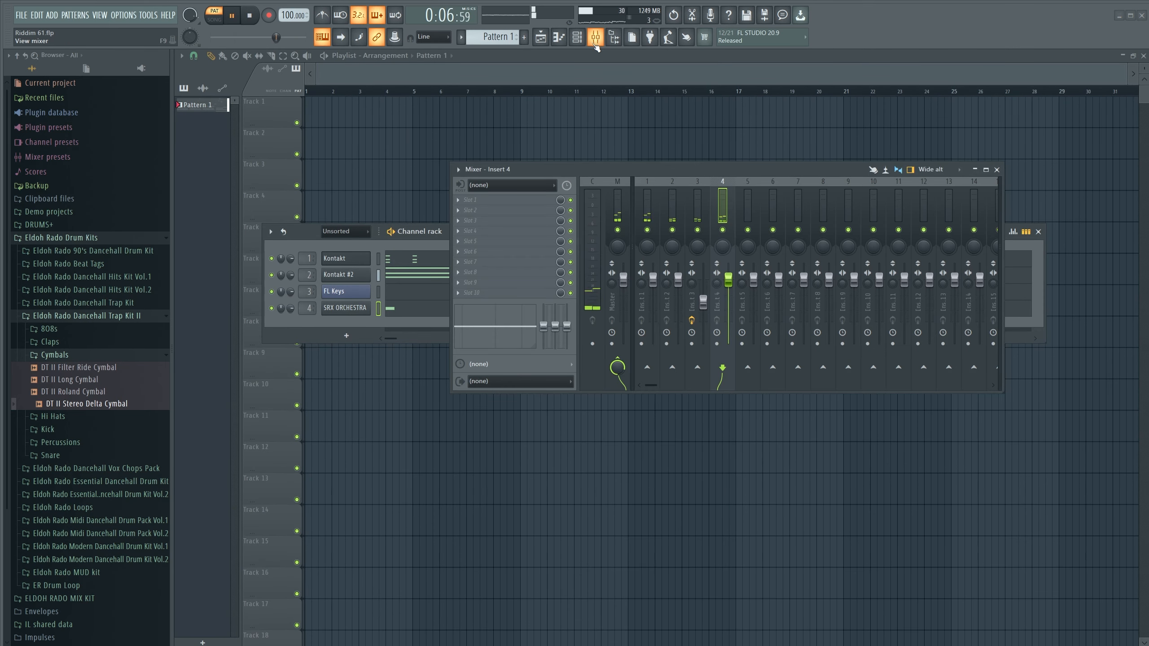
left_click(507, 212)
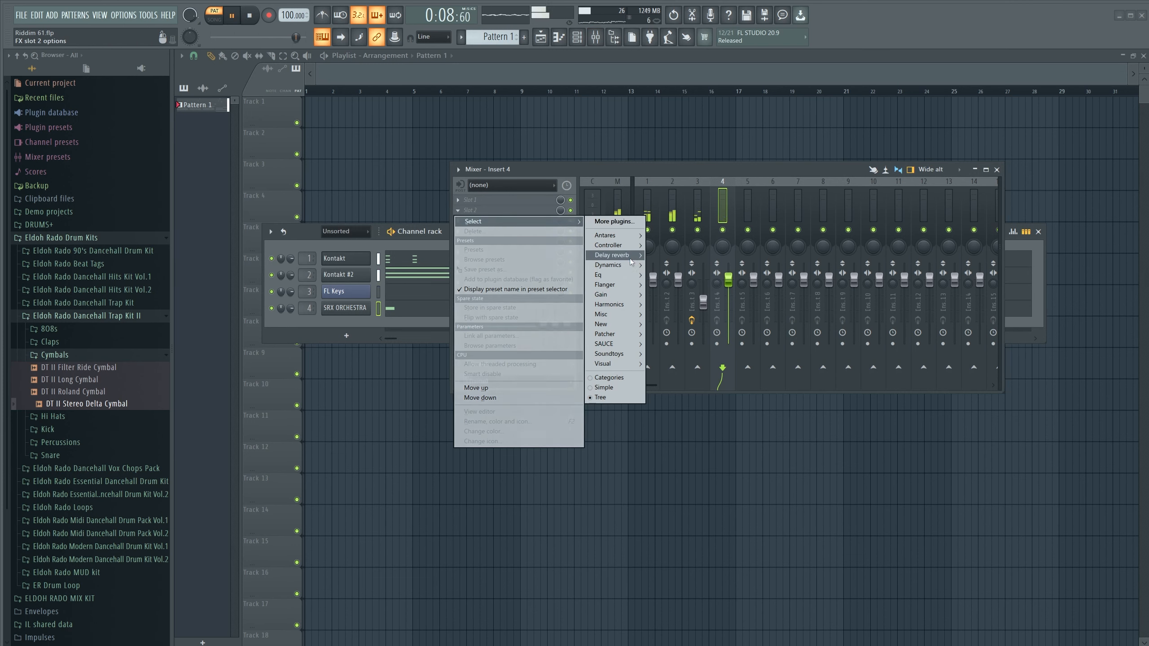
mouse_move(633, 257)
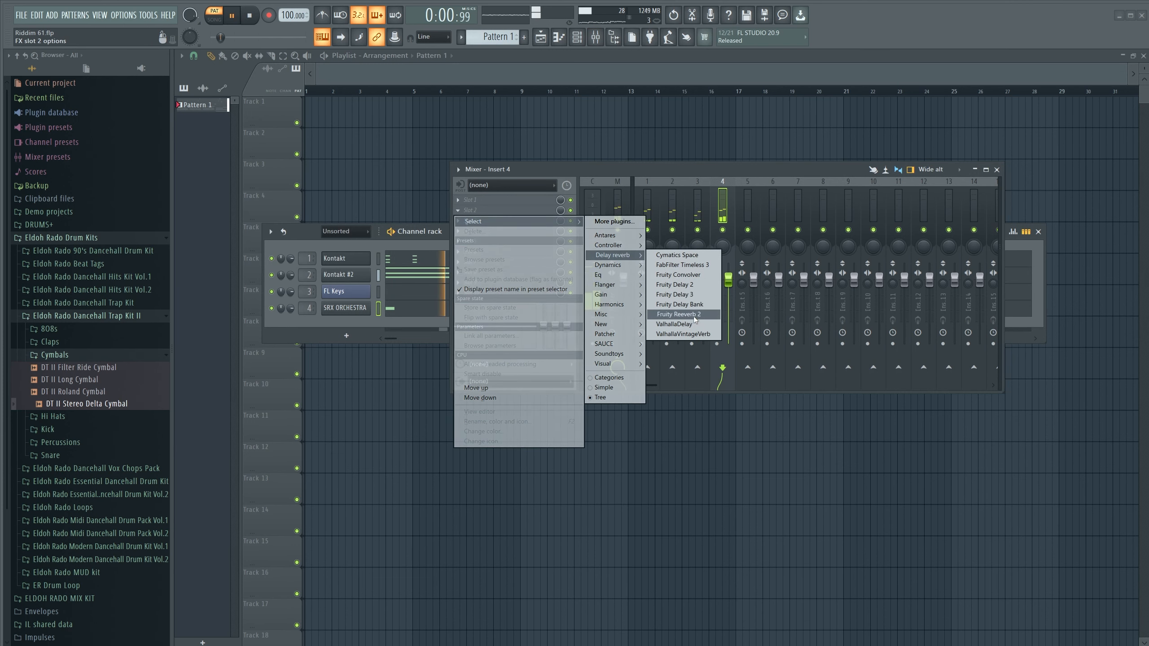
left_click(678, 314)
left_click(466, 140)
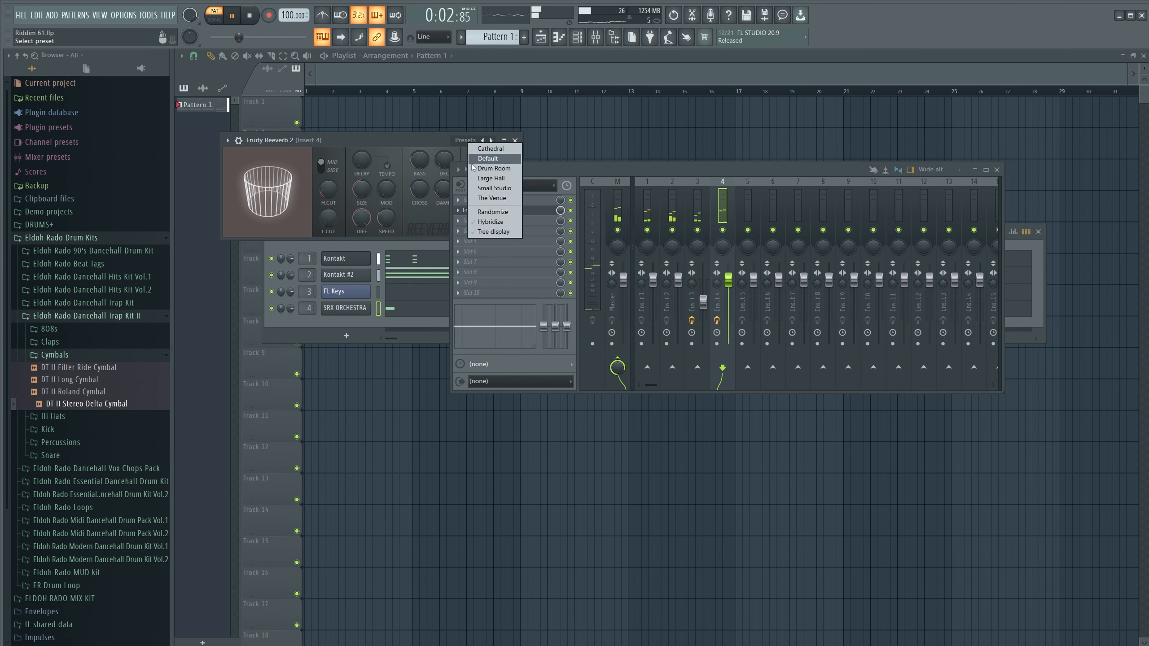
left_click(498, 149)
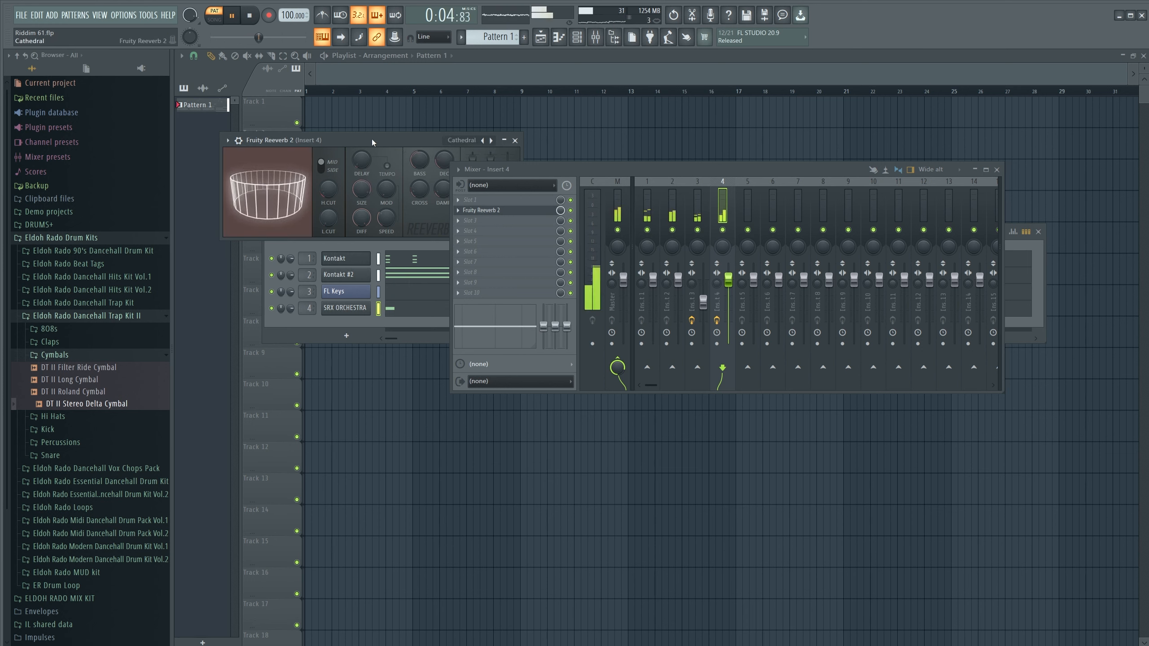
Lower the Insert 4 volume fader slightly and raise the wet level of Fruity Reeverb 2.
left_click_drag(728, 278, 732, 294)
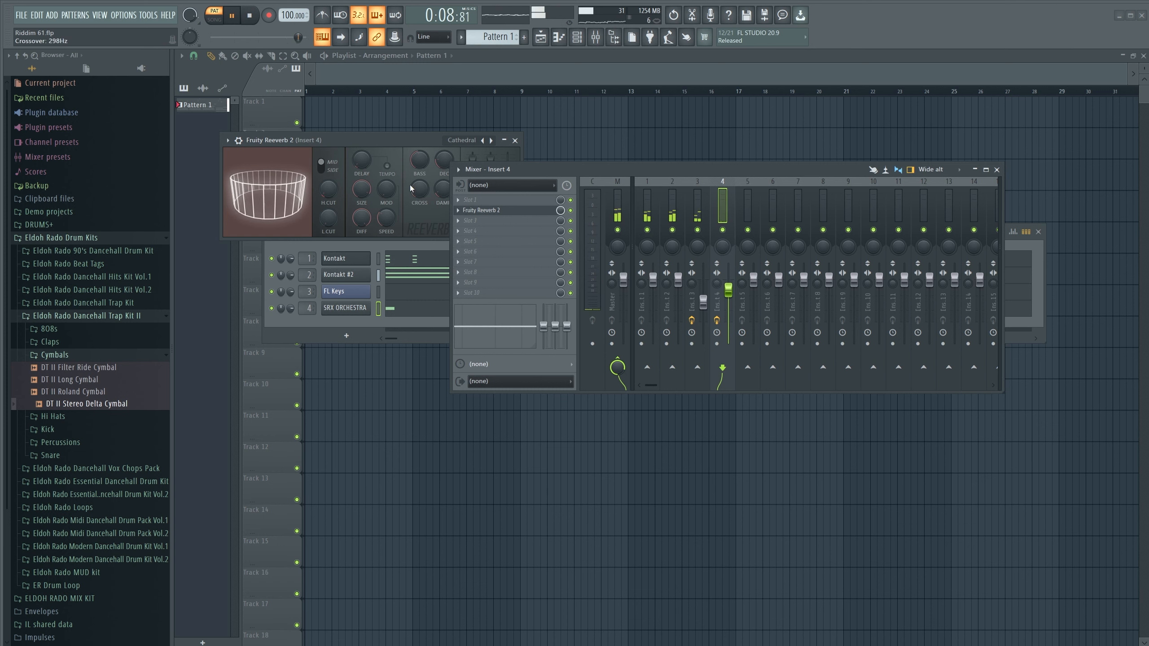
left_click_drag(389, 146, 294, 205)
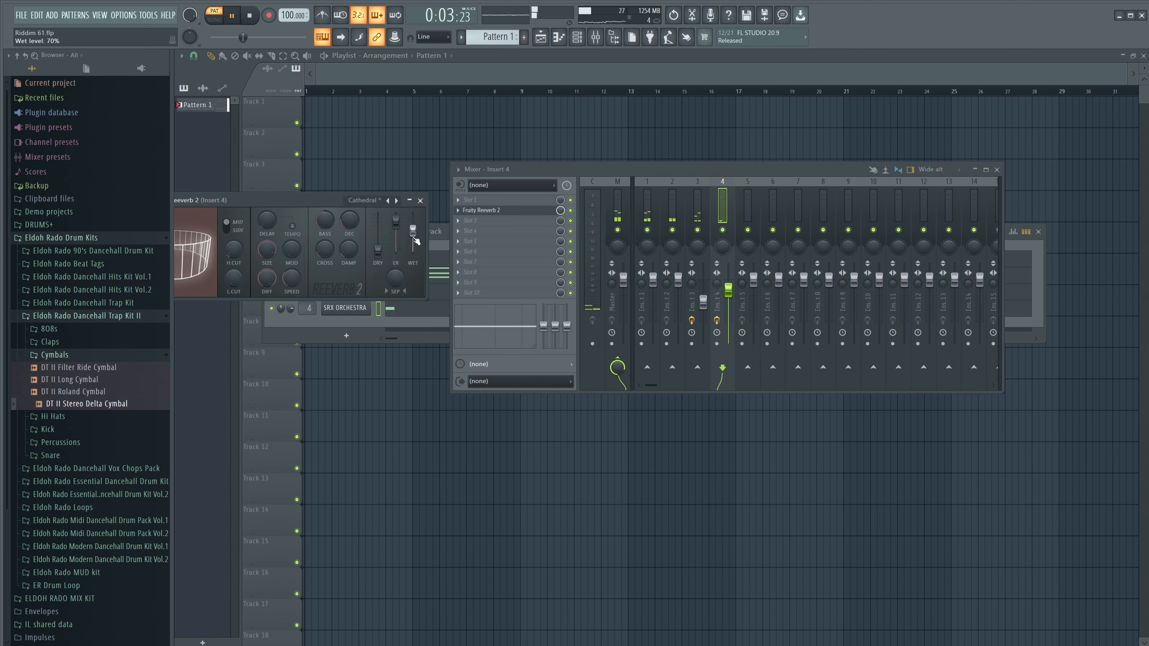
left_click_drag(415, 241, 416, 218)
left_click_drag(307, 202, 404, 116)
left_click_drag(516, 131, 500, 147)
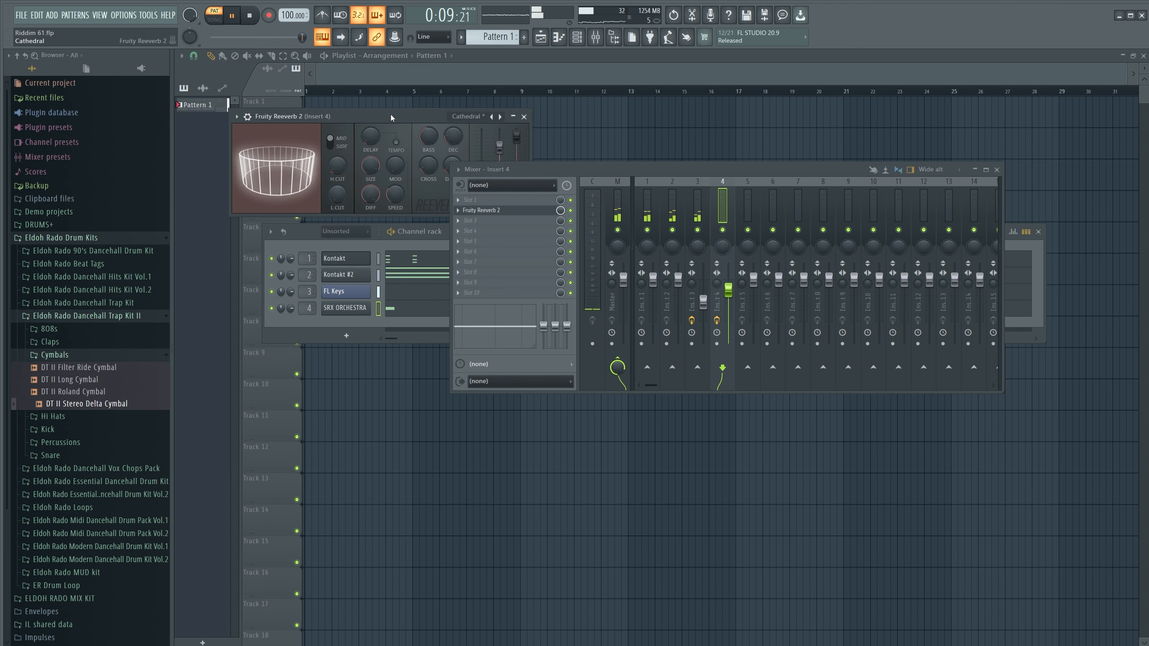
Set the Fruity Reeverb 2 predelay to 0 ms and close the reverb.
left_click_drag(391, 119, 391, 124)
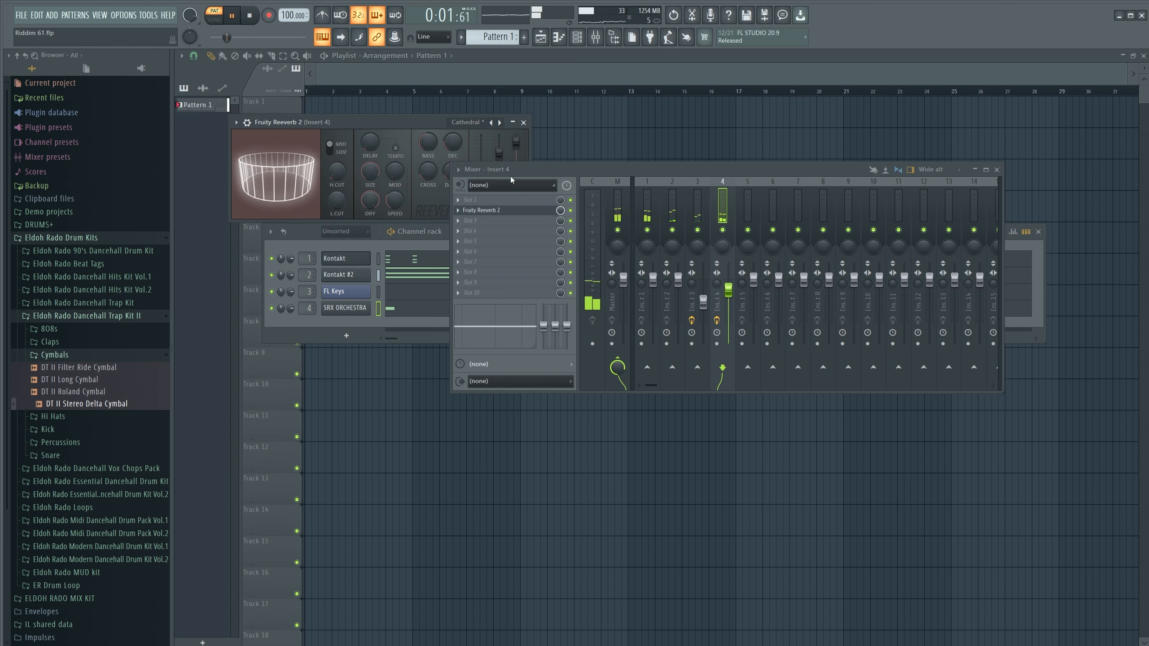
left_click_drag(519, 173, 591, 178)
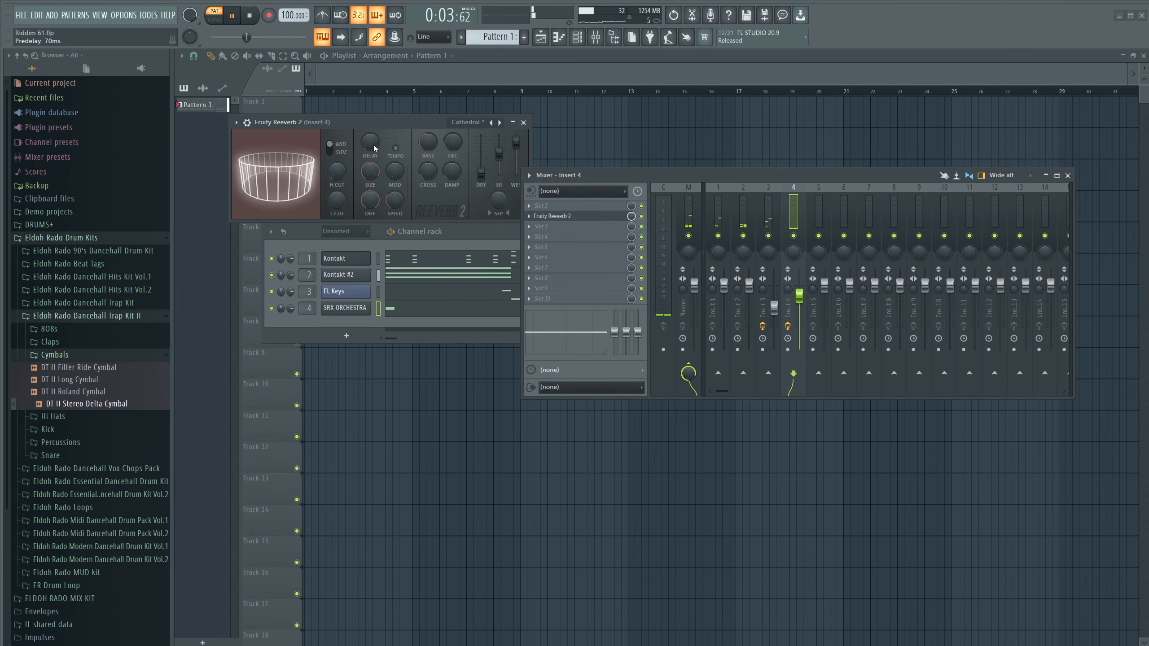
left_click_drag(375, 148, 374, 181)
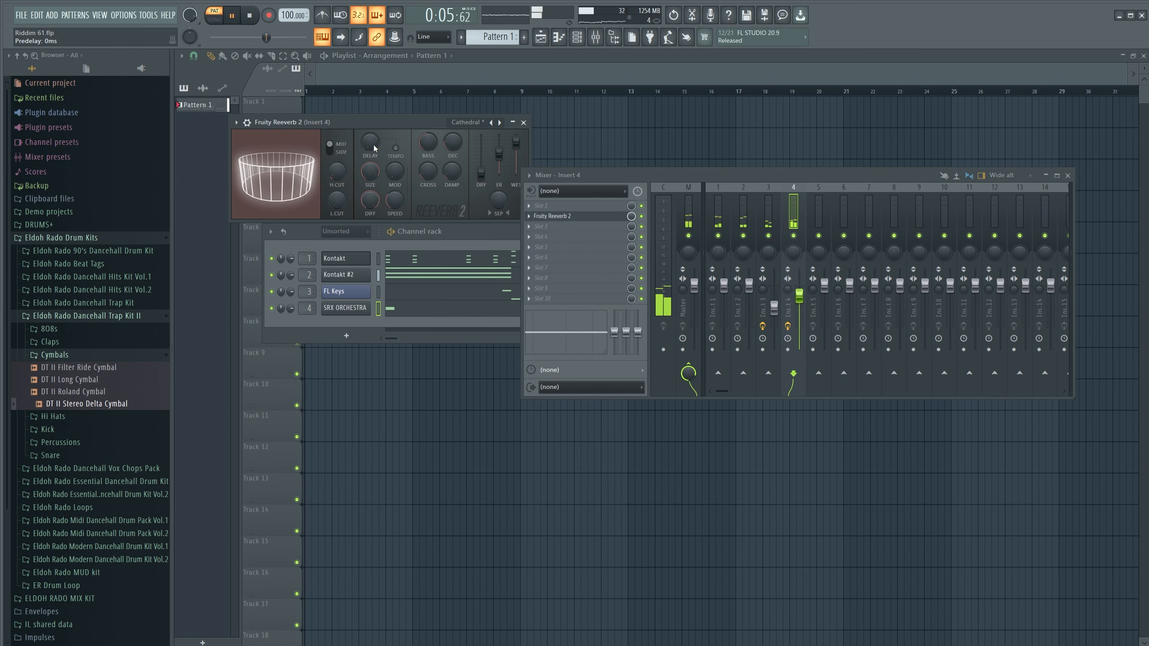
left_click(523, 122)
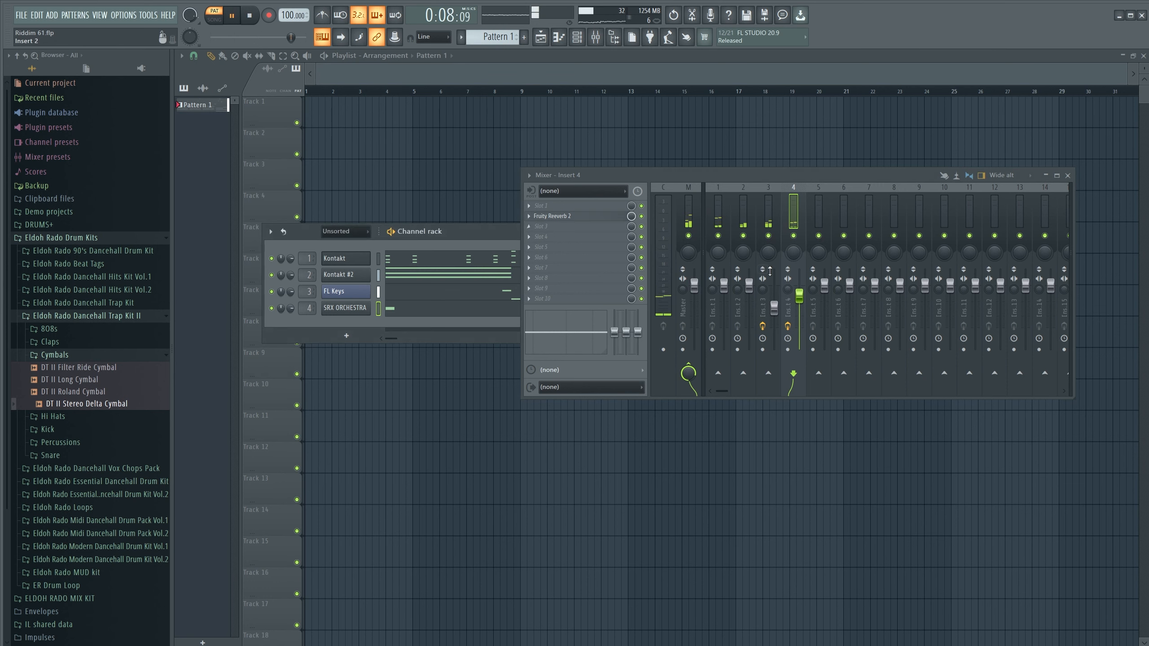
Load Ozone Imager 2 in the third effect slot of Insert 4.
left_click(562, 229)
mouse_move(682, 361)
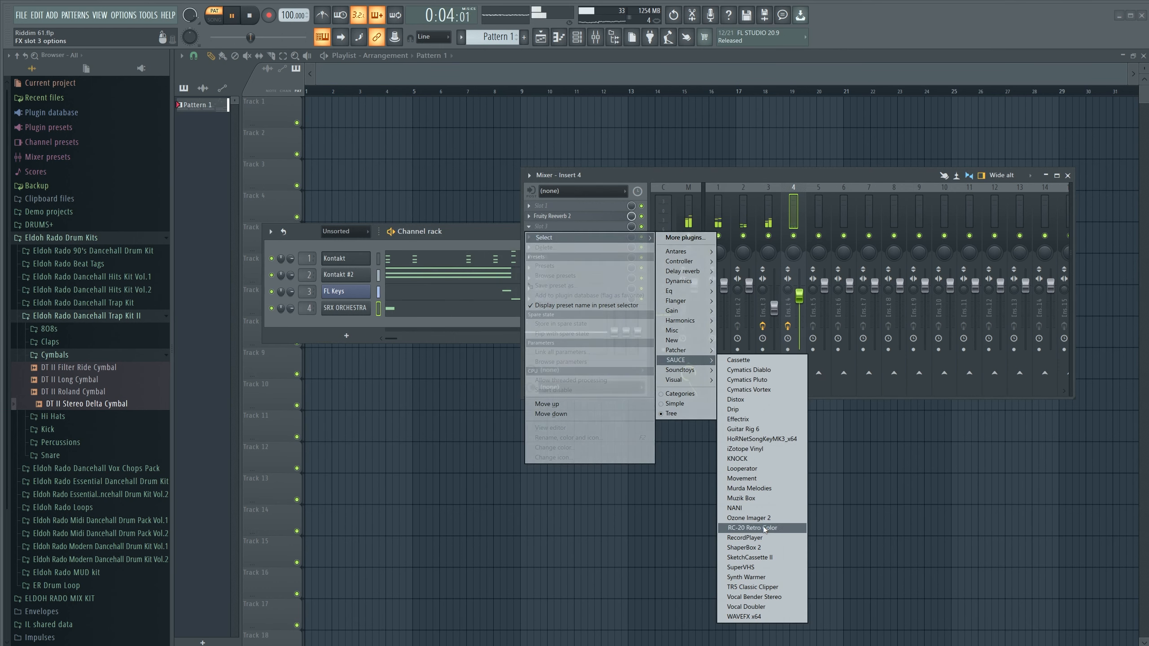
left_click(751, 518)
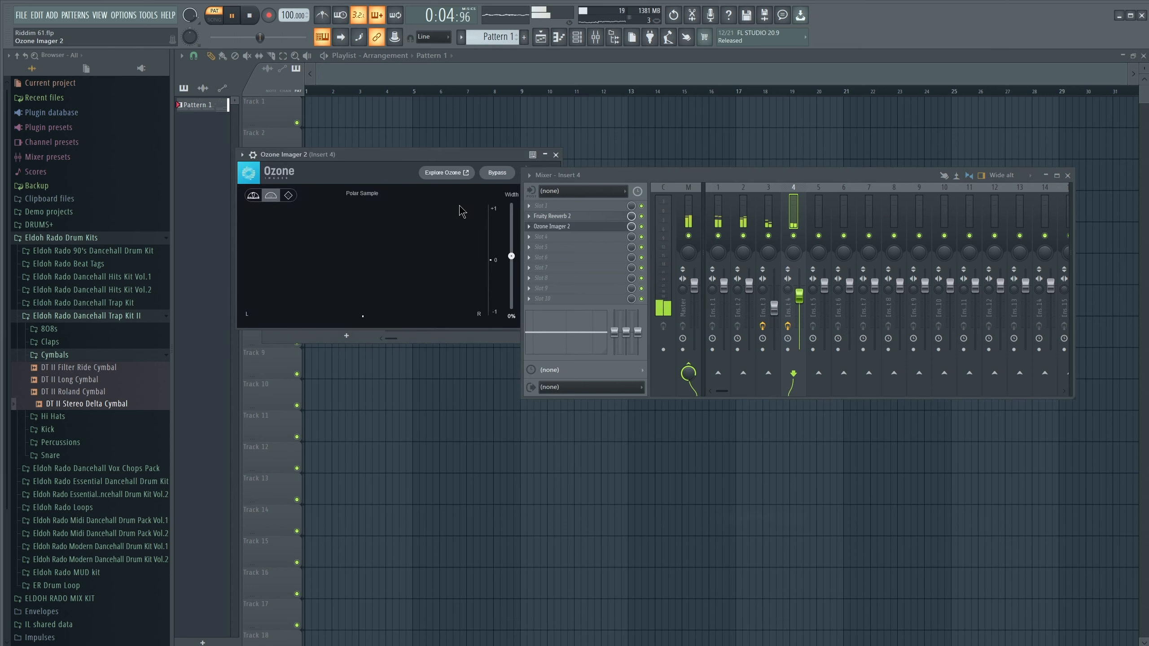
Widen Ozone Imager 2 on Insert 4 to about 67%, raise its Stereoize amount, and close the plugin.
left_click_drag(511, 247, 507, 222)
left_click_drag(447, 154, 385, 122)
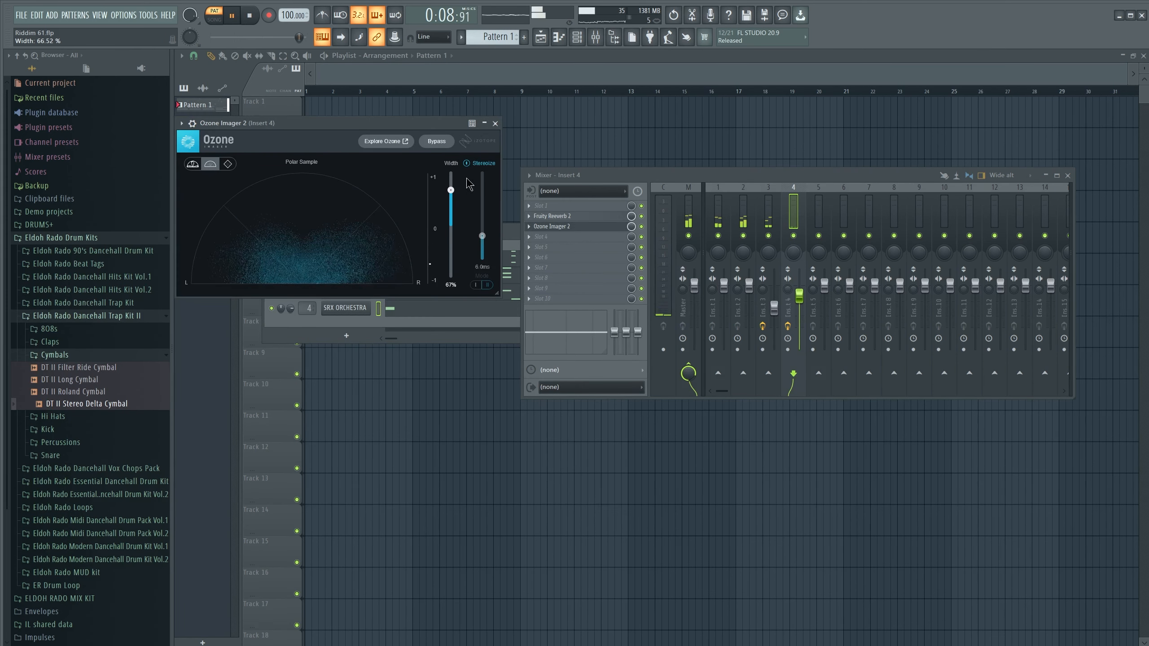
left_click_drag(482, 235, 484, 223)
left_click_drag(438, 125, 459, 129)
left_click(518, 128)
left_click_drag(682, 177, 612, 312)
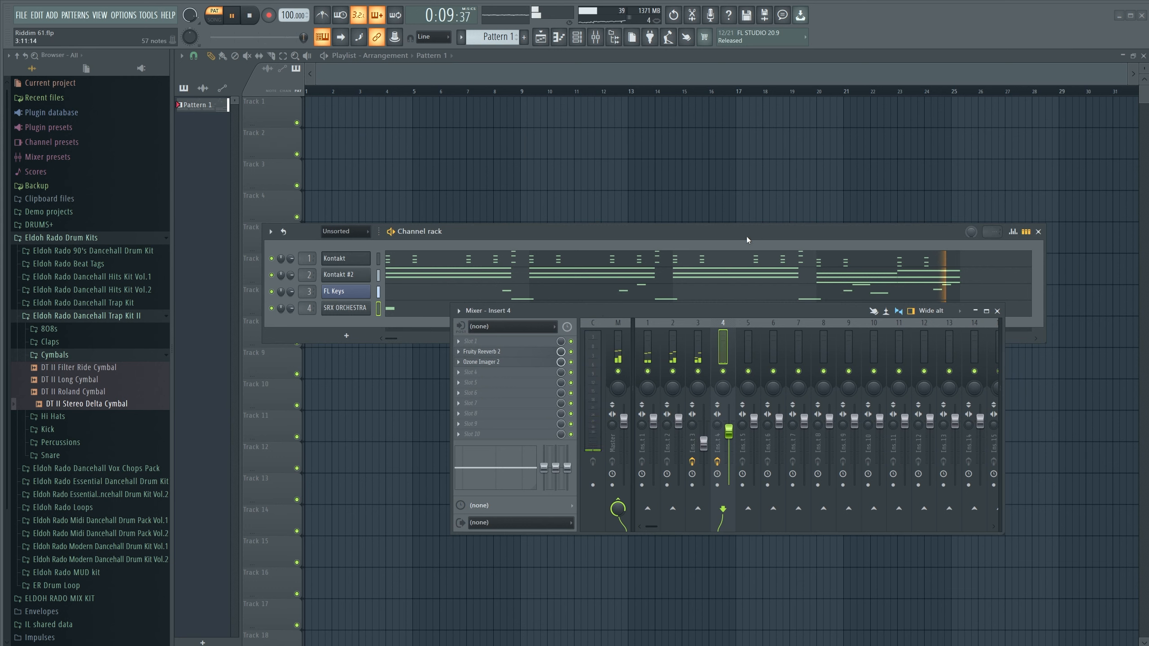
left_click_drag(747, 237, 727, 143)
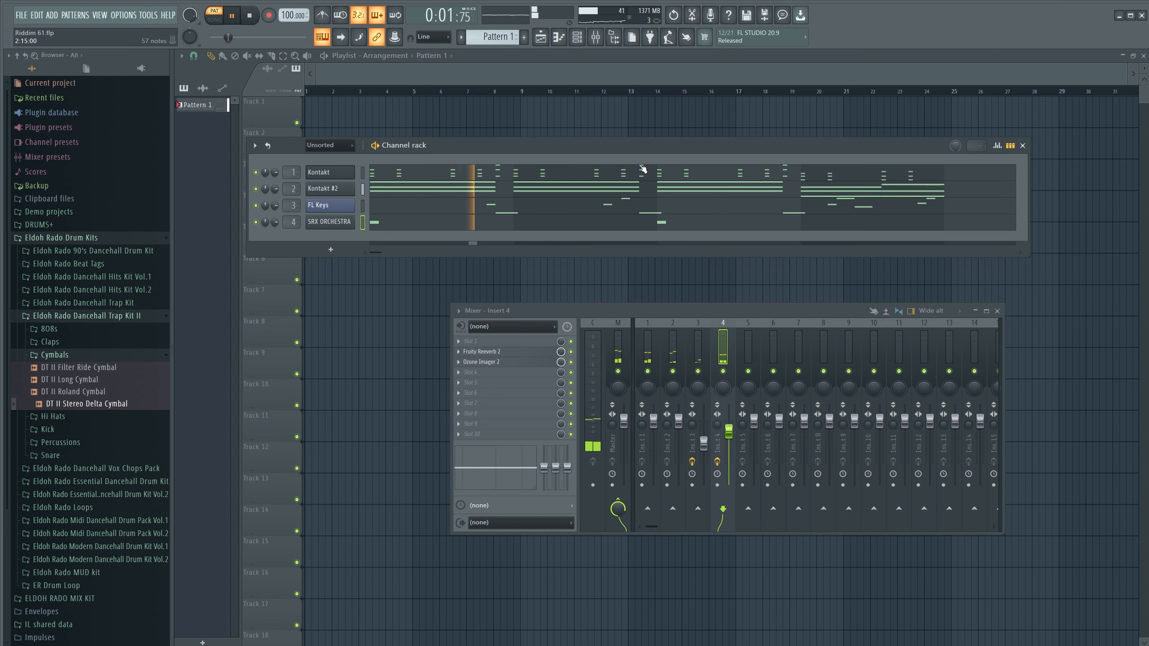
left_click(649, 360)
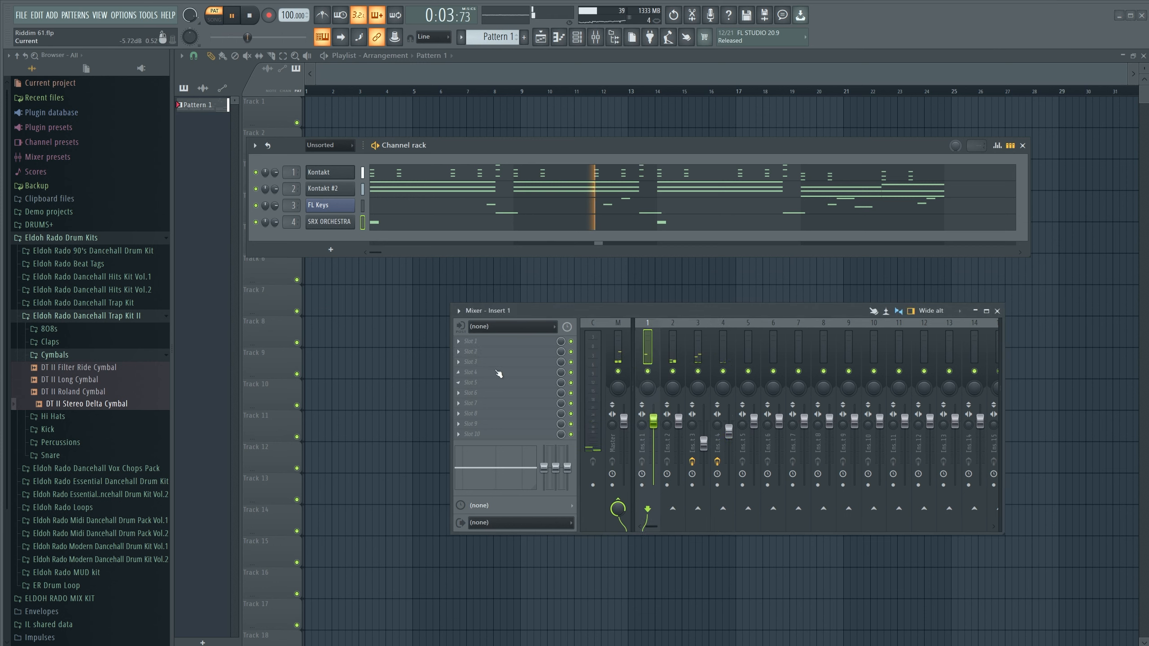
left_click(458, 362)
mouse_move(621, 507)
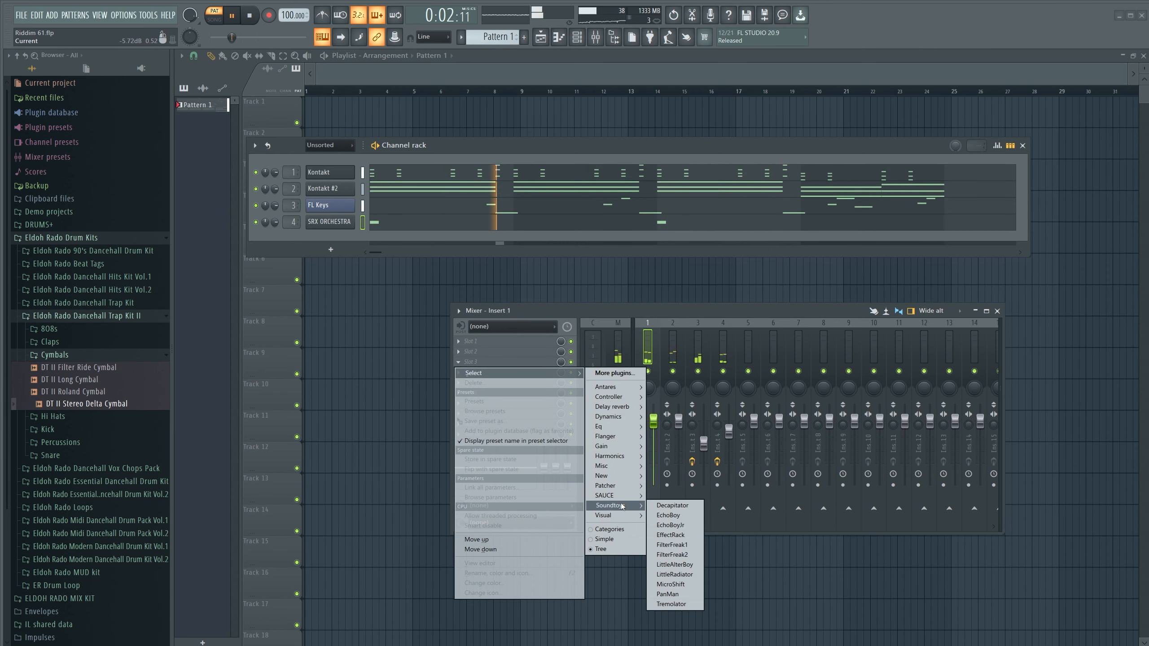
left_click(718, 359)
Load Soundtoys PanMan in the fourth effect slot of Insert 4 and close its window.
left_click(720, 361)
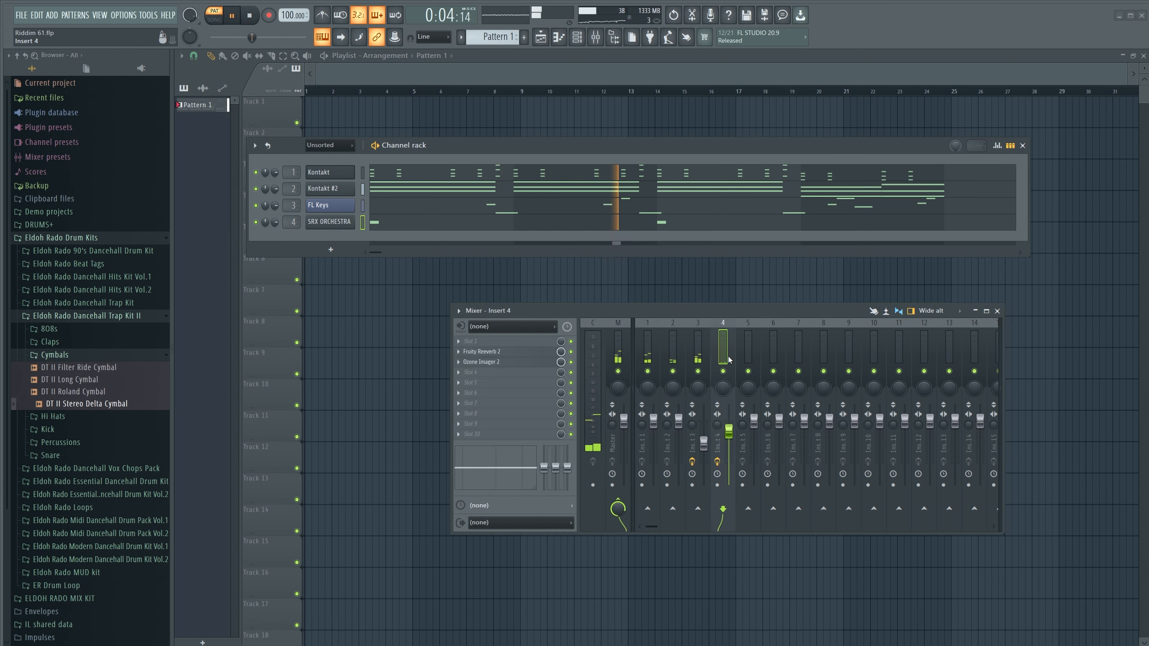
left_click(480, 372)
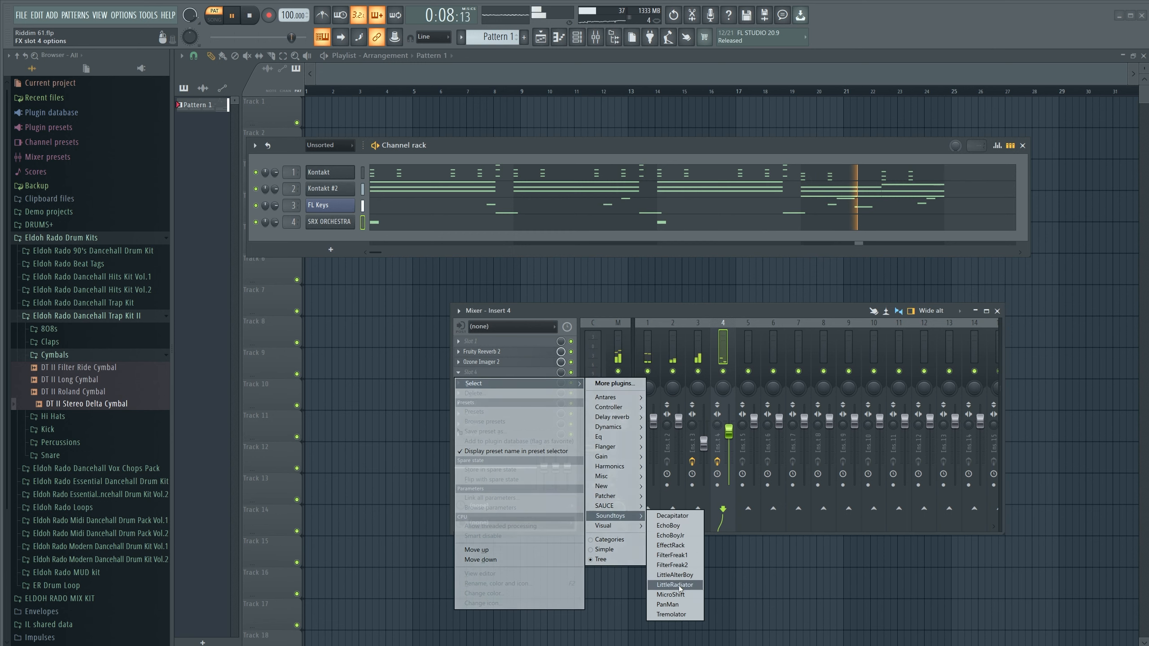
left_click(680, 604)
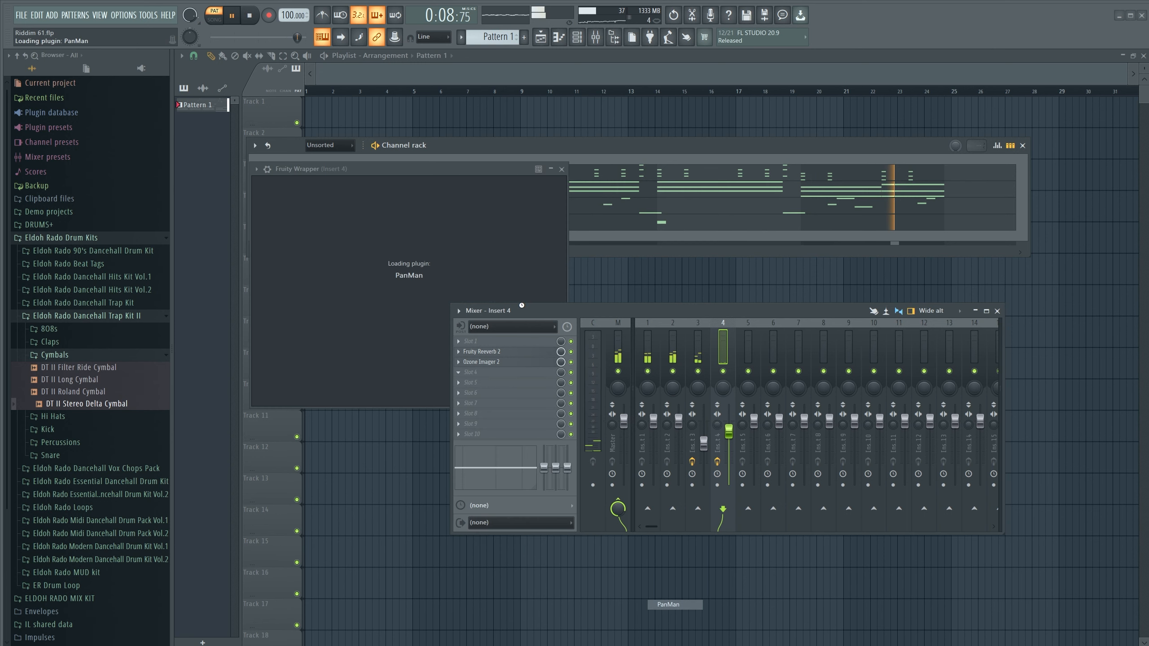
left_click(503, 266)
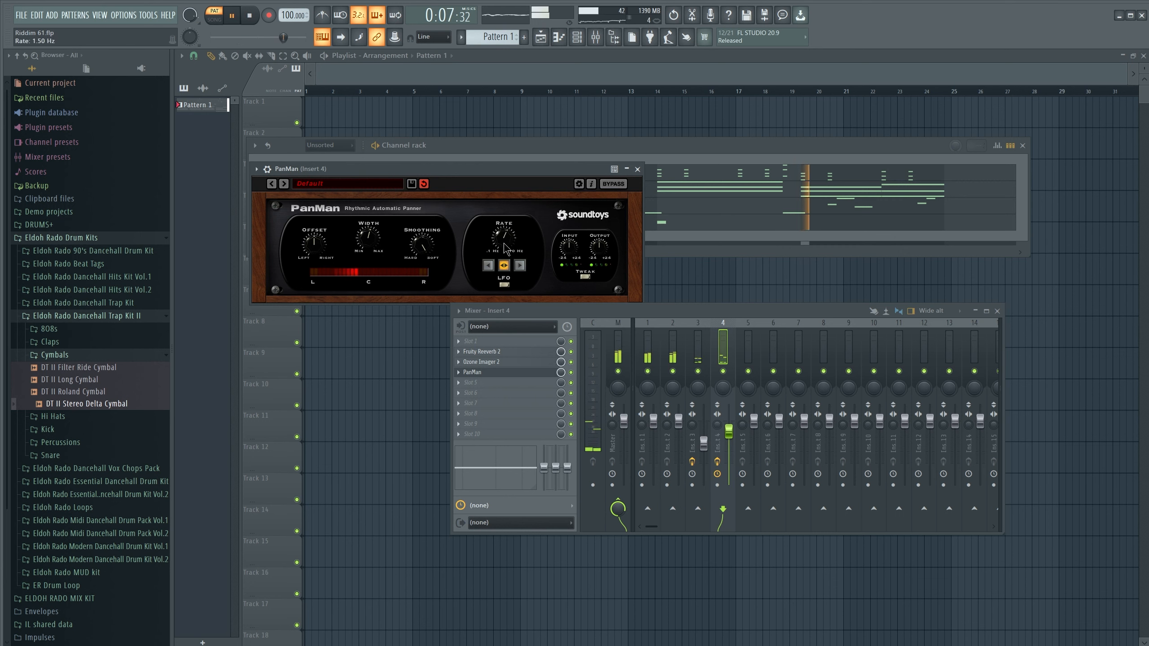
left_click(636, 169)
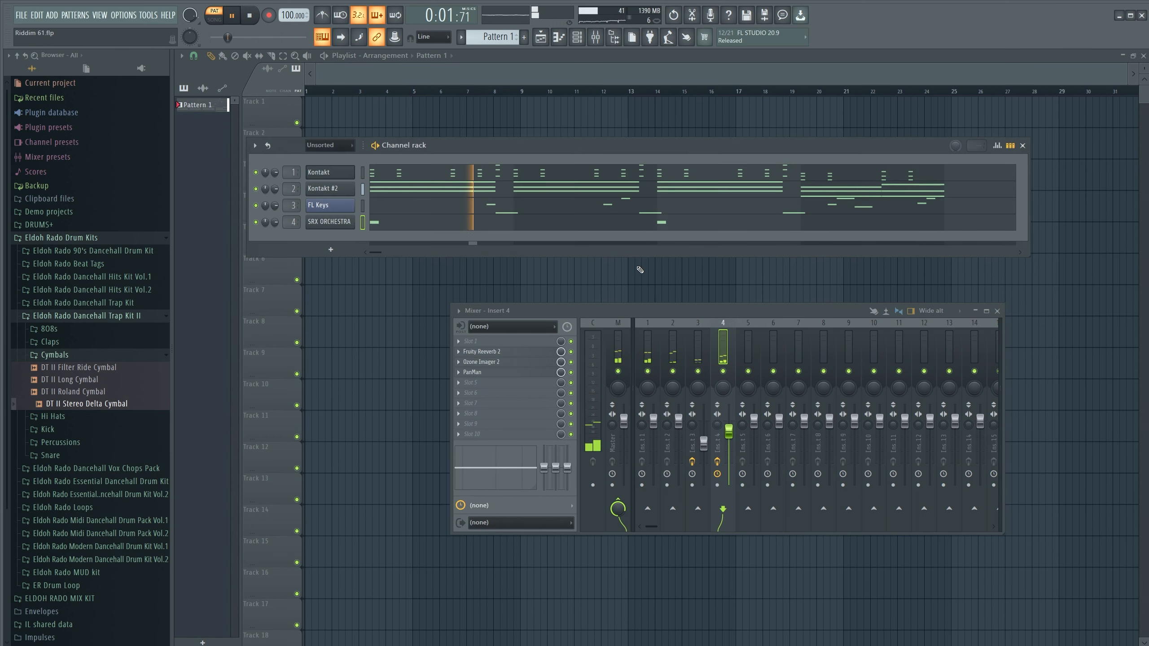
Add a third Kontakt instrument channel and arrange its expanded window and the mixer so both are accessible.
left_click_drag(686, 313, 639, 280)
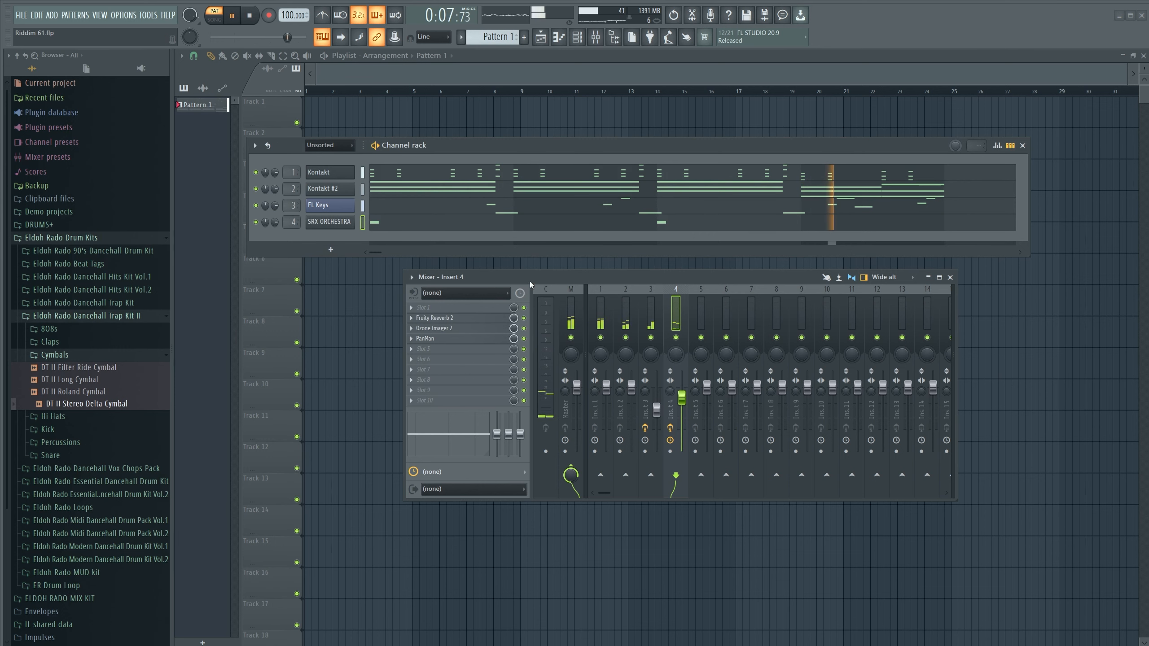
left_click_drag(530, 281, 520, 342)
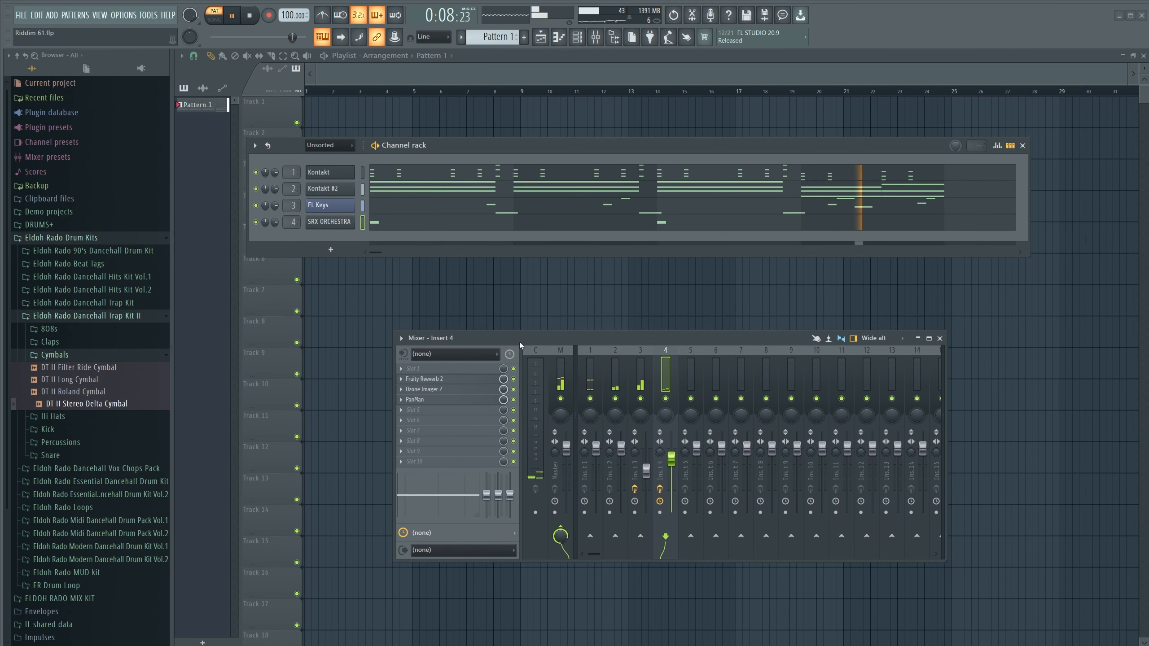
left_click(329, 249)
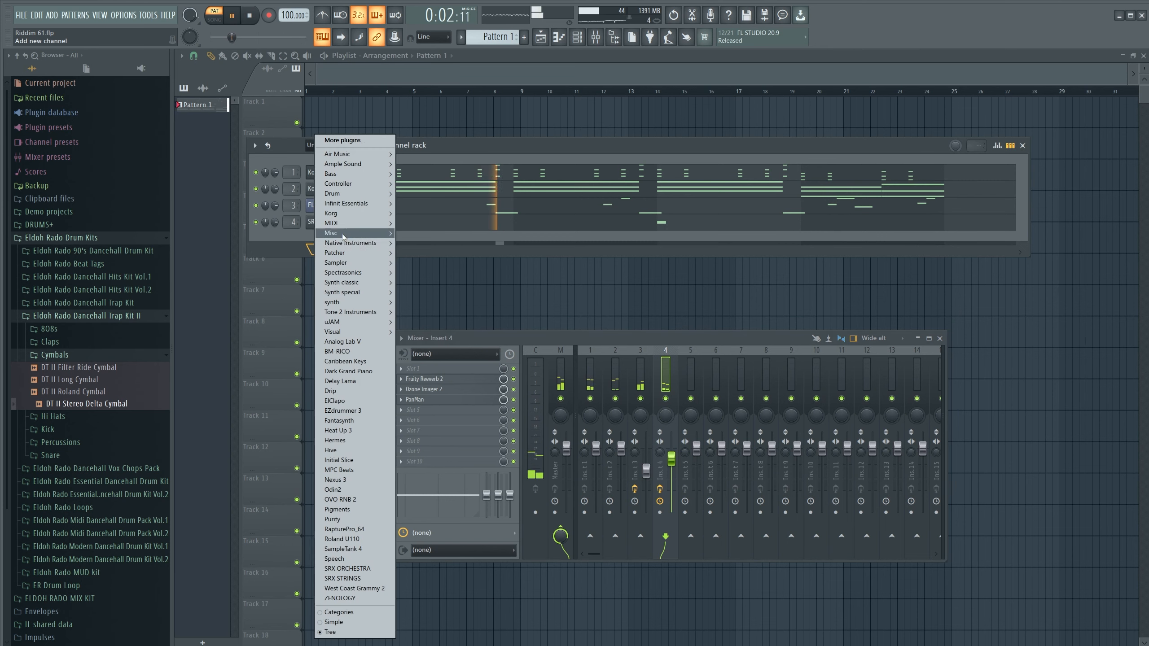
mouse_move(354, 206)
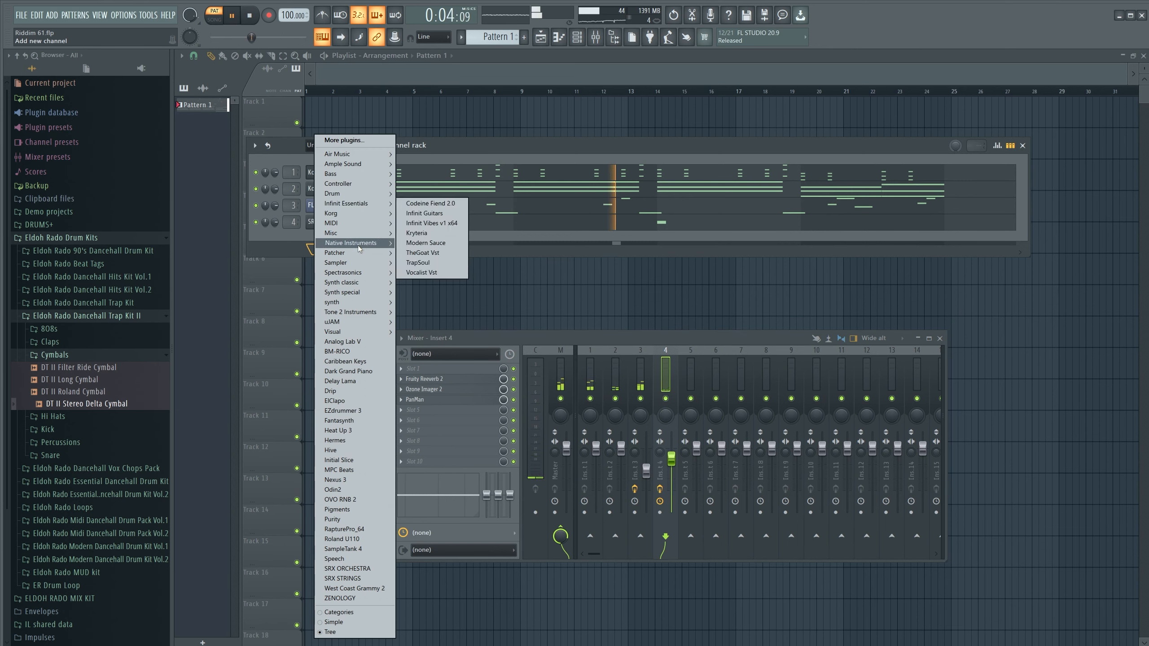
mouse_move(358, 243)
left_click(417, 263)
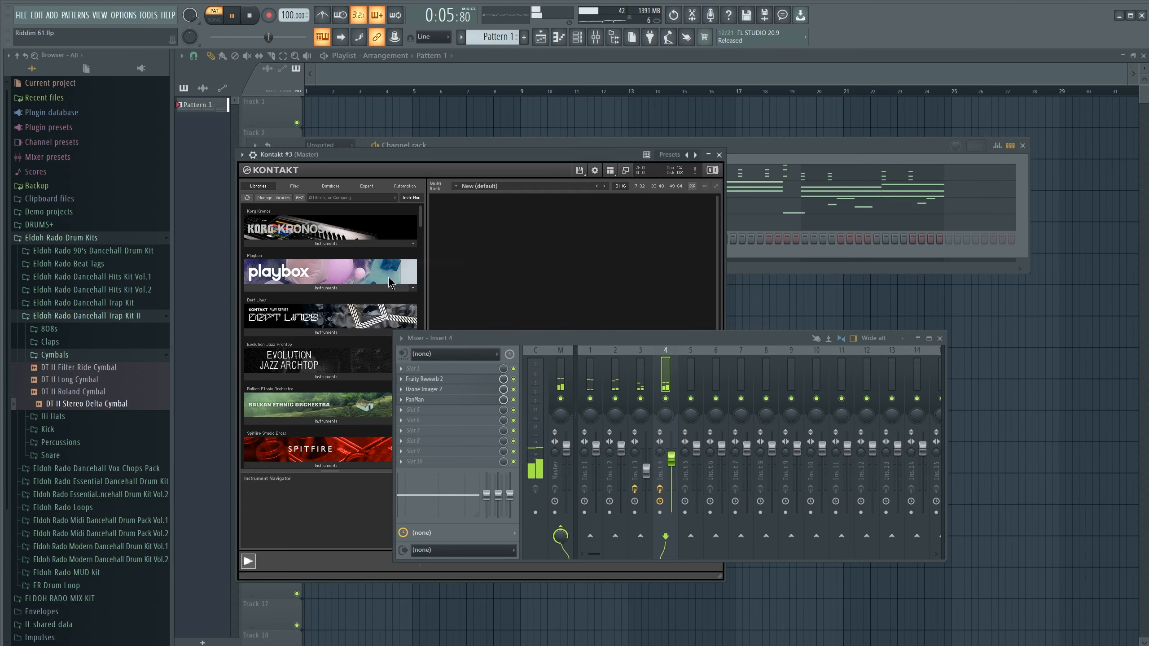
left_click_drag(432, 155, 510, 83)
left_click_drag(593, 338, 569, 453)
left_click(702, 99)
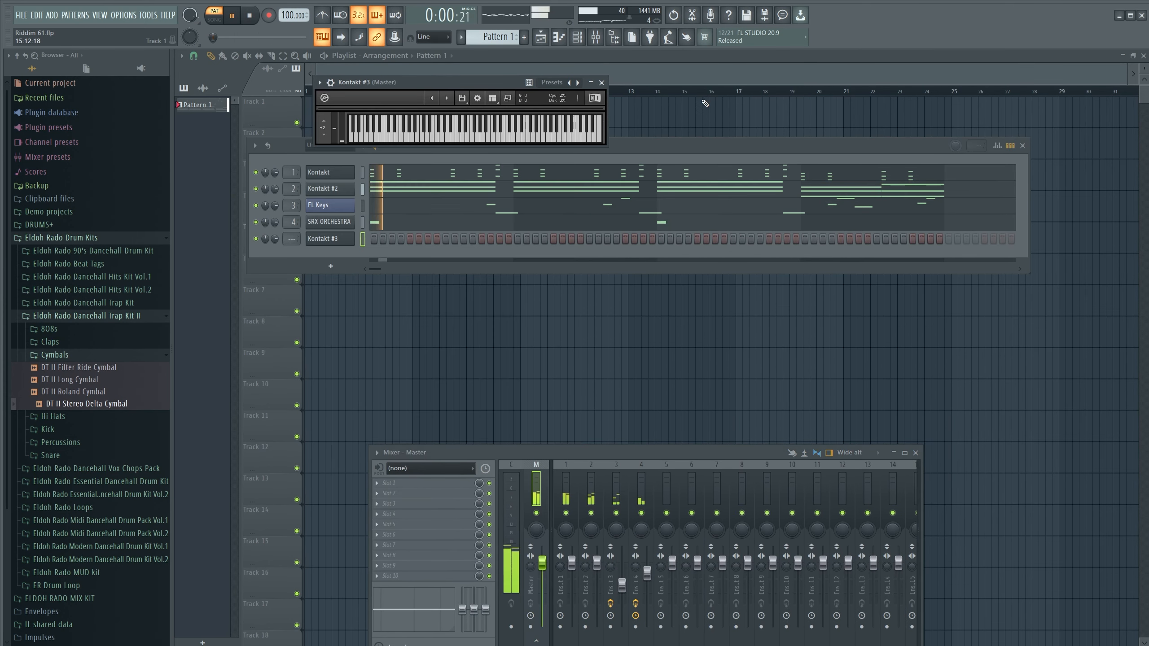
left_click(508, 99)
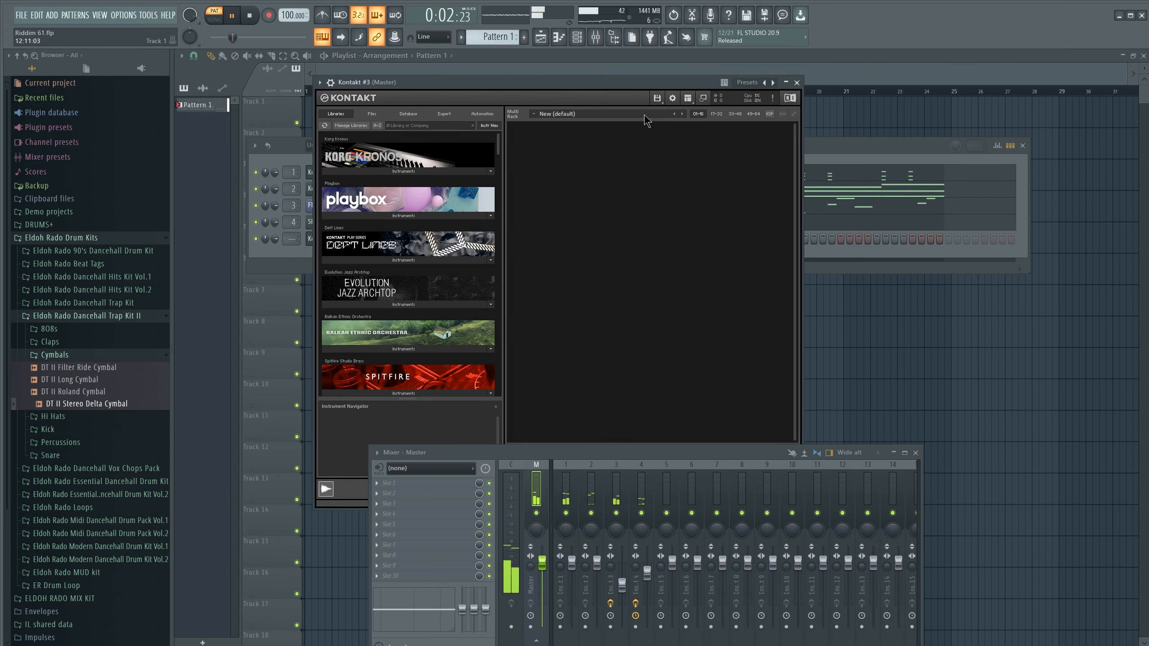
Load Olympus Elements Vowel Master Women from the Soundiron Olympus Elements library into Kontakt #3 and close the quick-load browser.
left_click(698, 150)
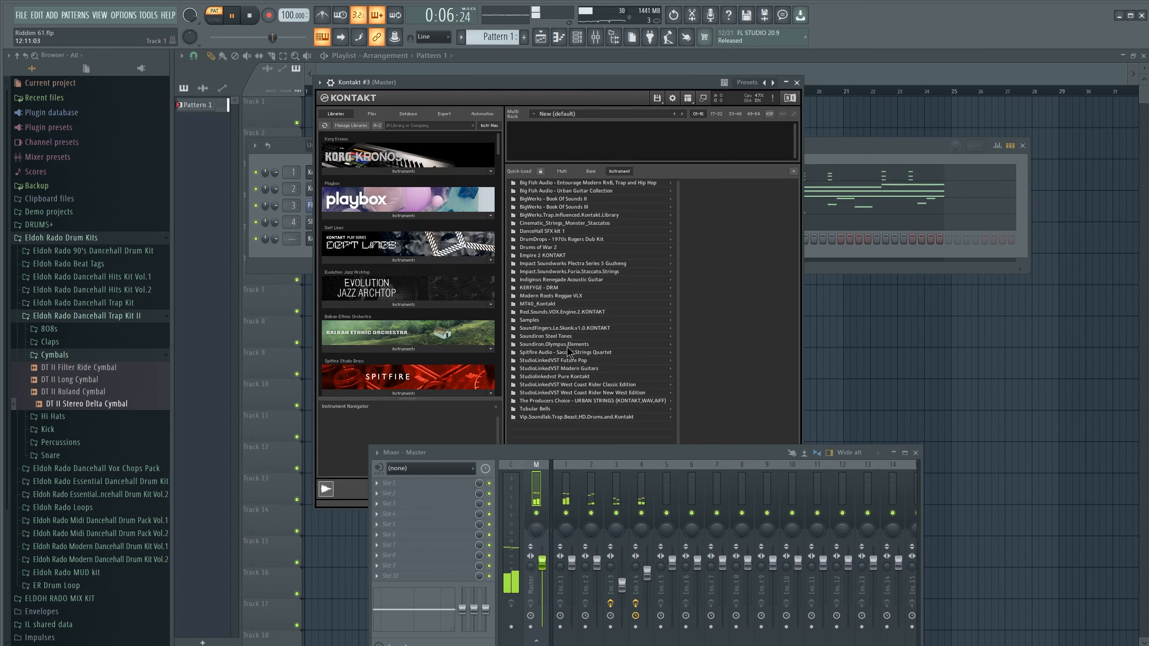
left_click(703, 183)
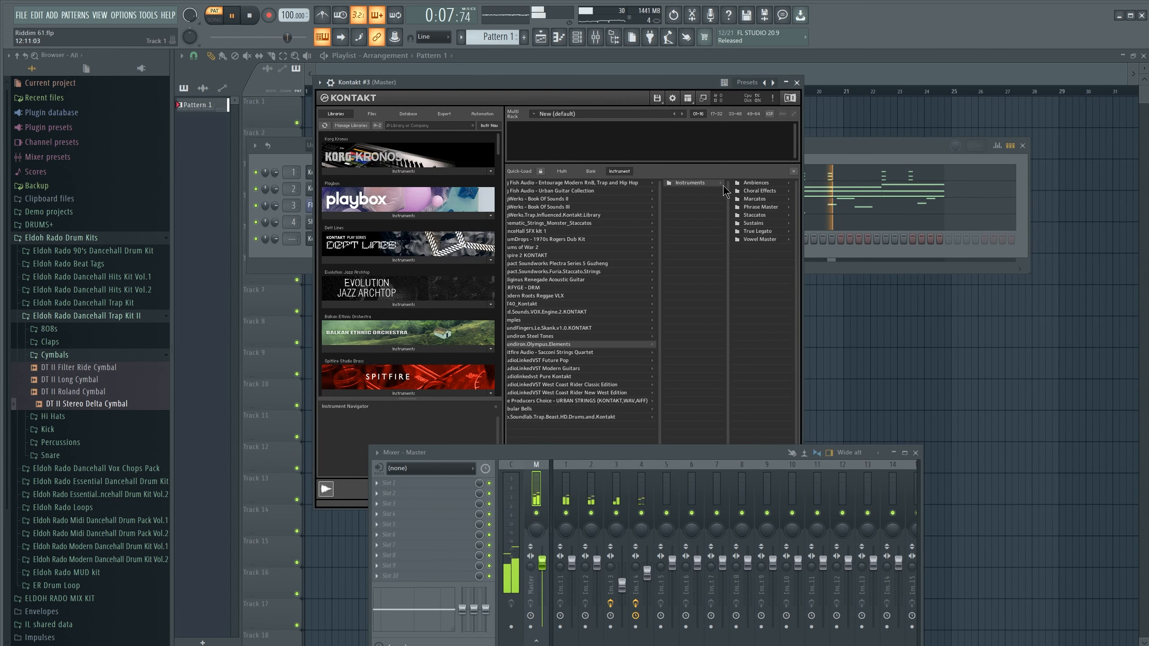
left_click(775, 239)
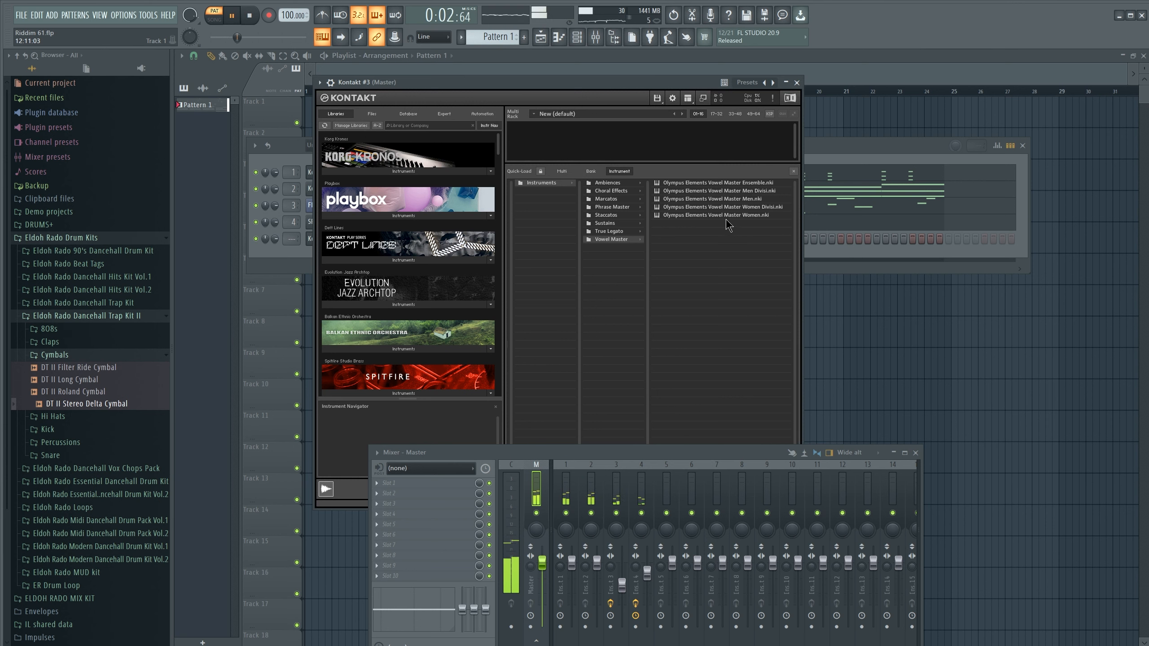
left_click(743, 199)
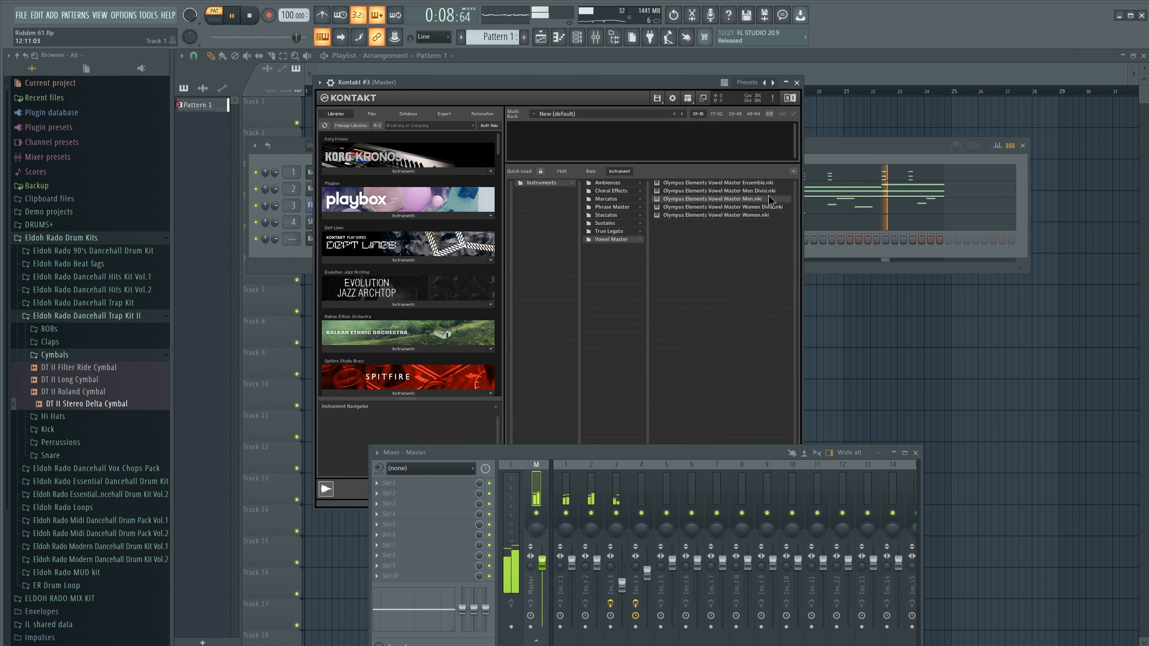
left_click_drag(755, 216, 642, 146)
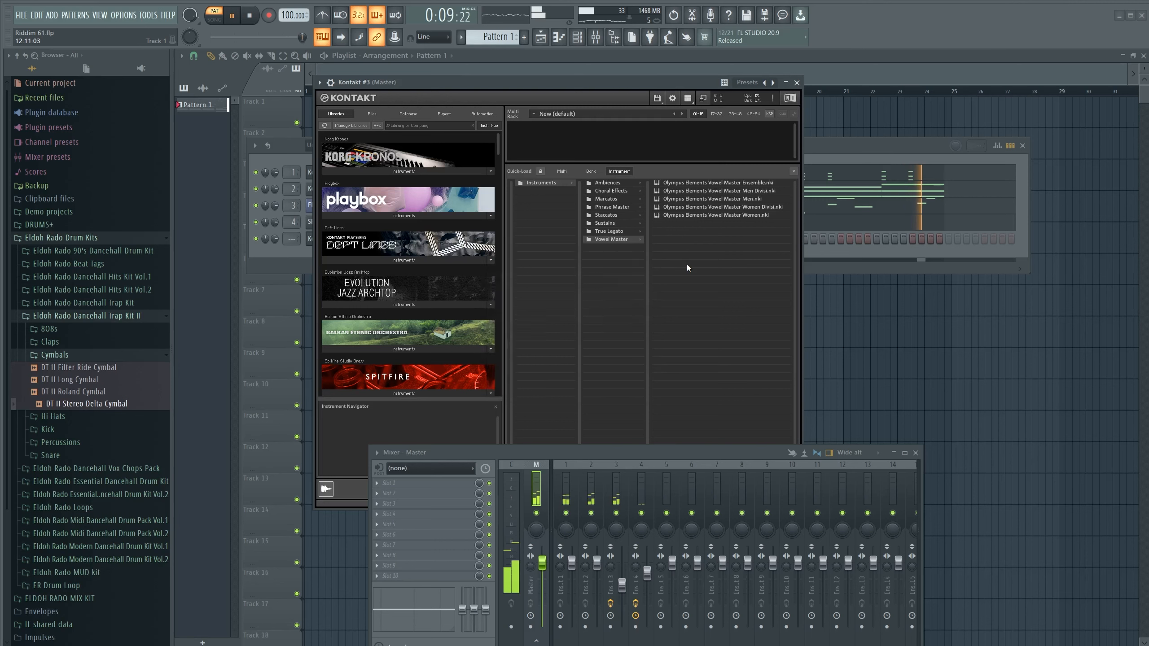
left_click(793, 171)
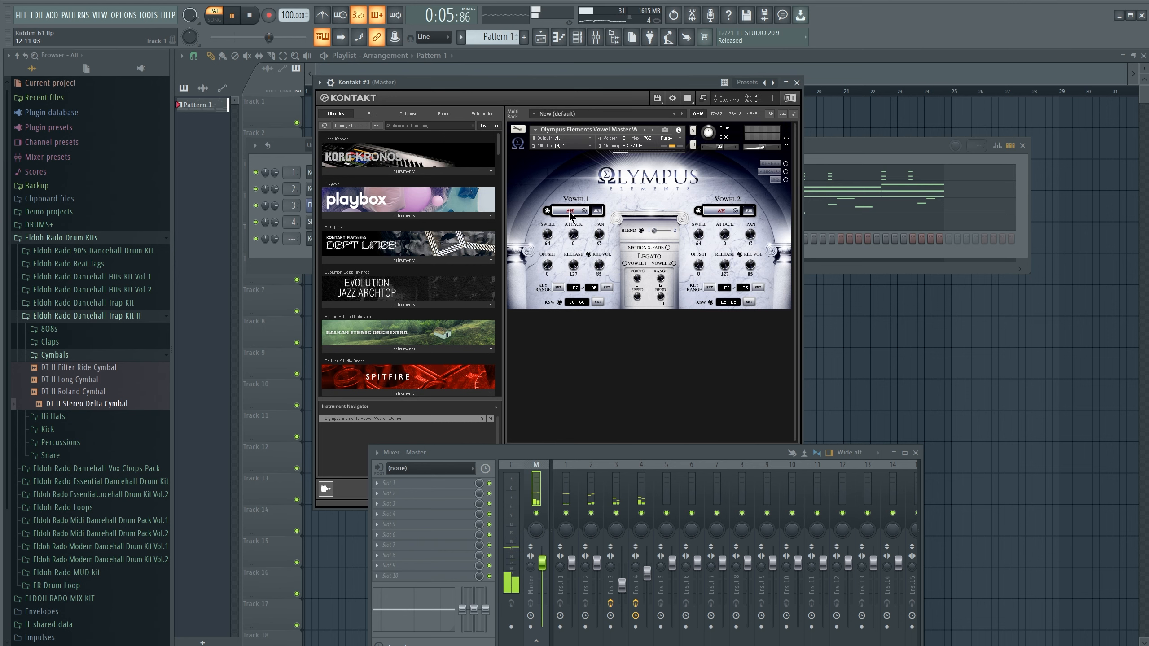
Open the piano roll for Kontakt #3 and draw a half-bar D#5 note at the start of bar 1.
left_click(259, 266)
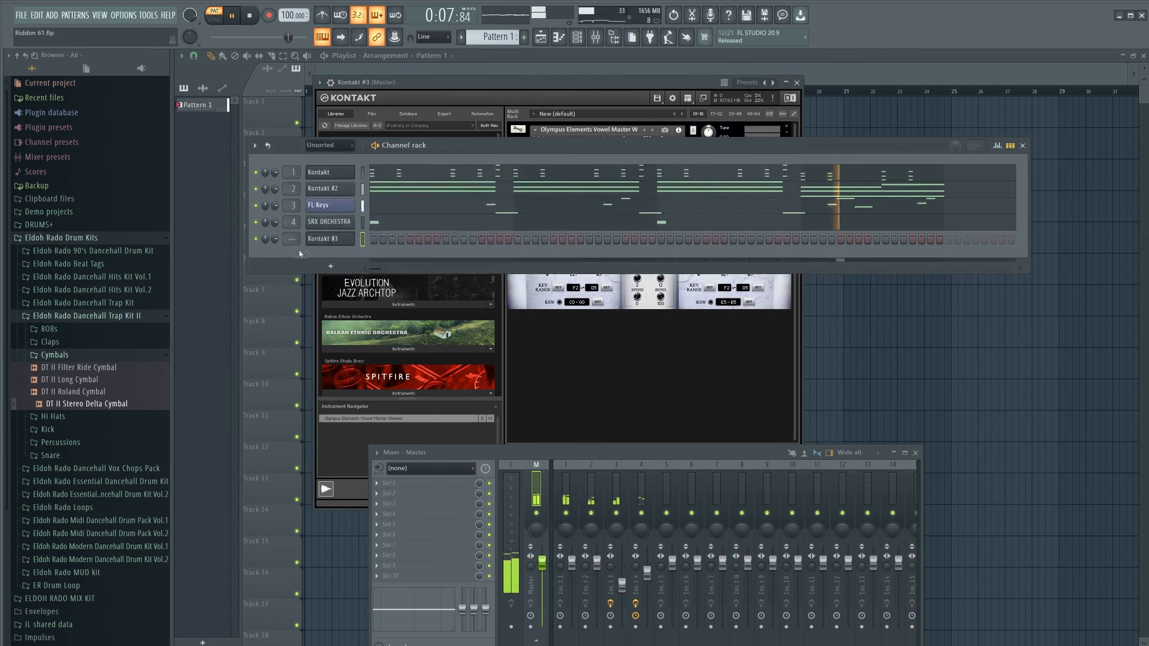
right_click(319, 242)
left_click(375, 231)
left_click(191, 399)
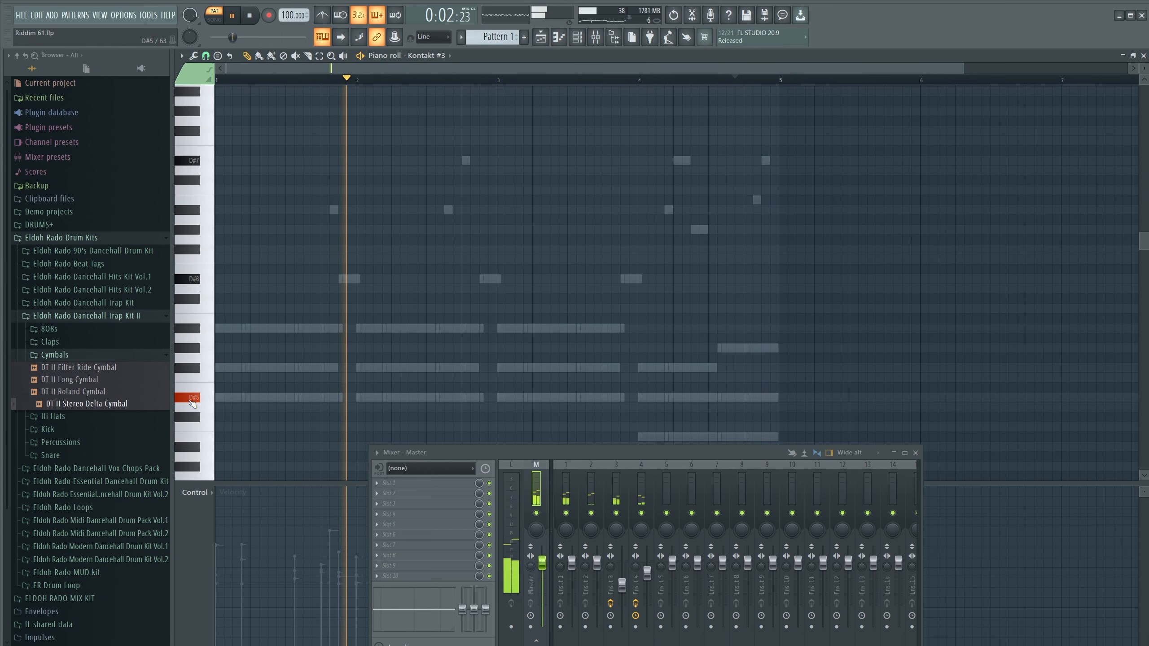
left_click_drag(963, 69, 550, 136)
left_click(228, 398)
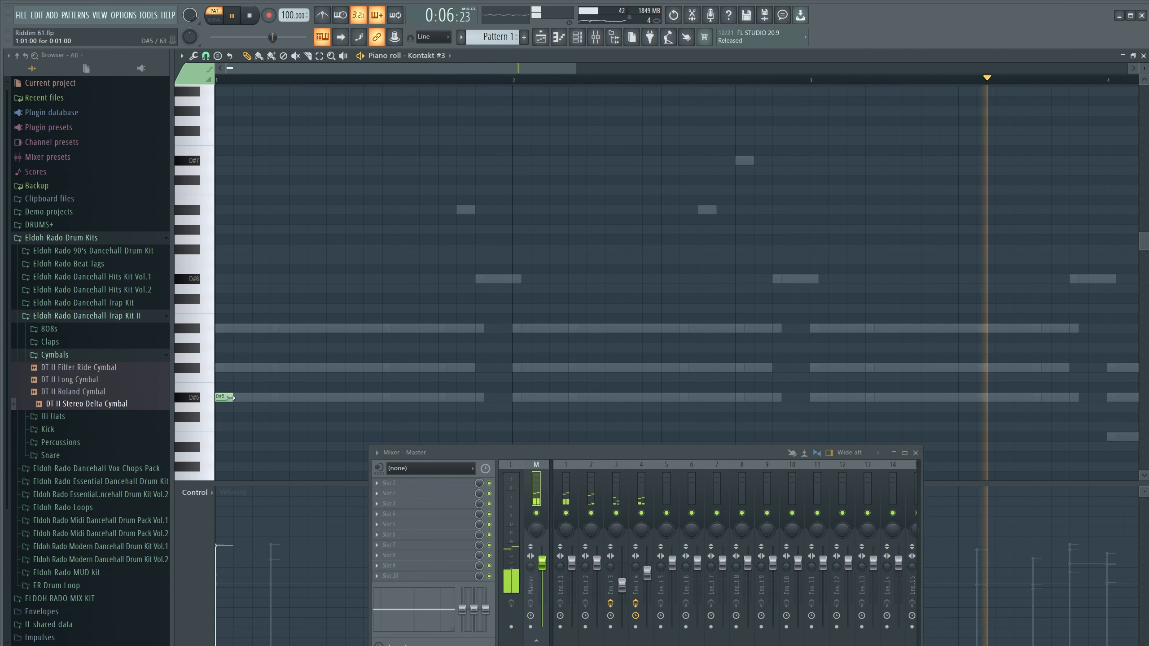
left_click_drag(232, 398, 365, 398)
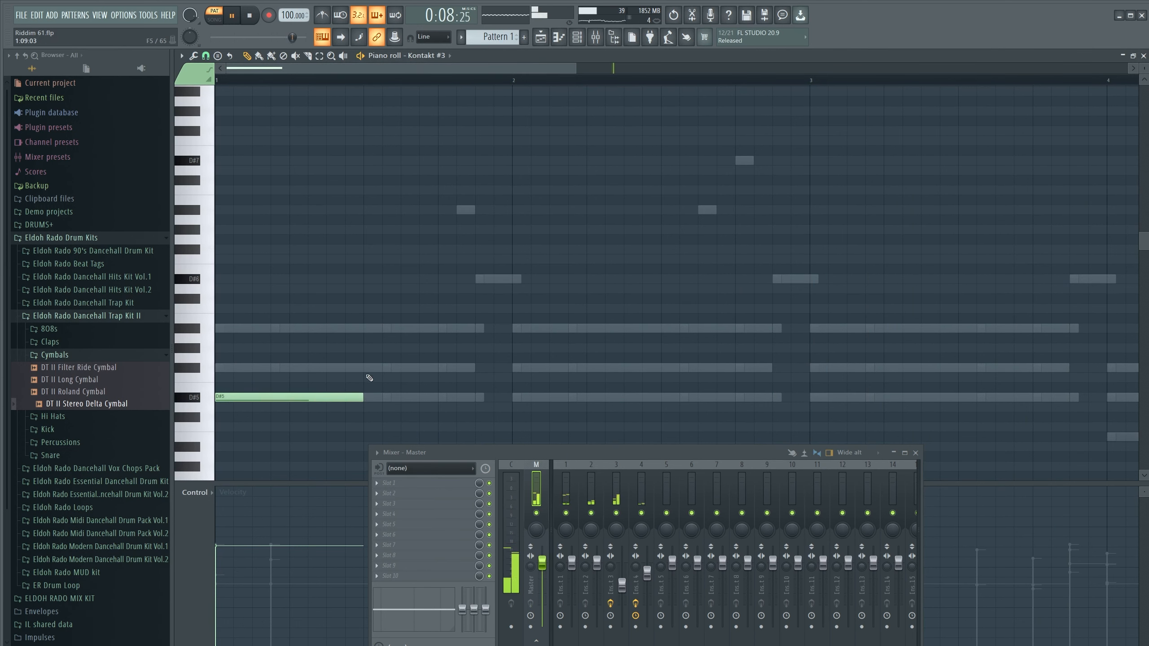
Add a five-step F#5 note from the middle of bar 1 and a five-step A#5 note at the start of bar 2.
left_click(380, 367)
left_click_drag(522, 370, 465, 369)
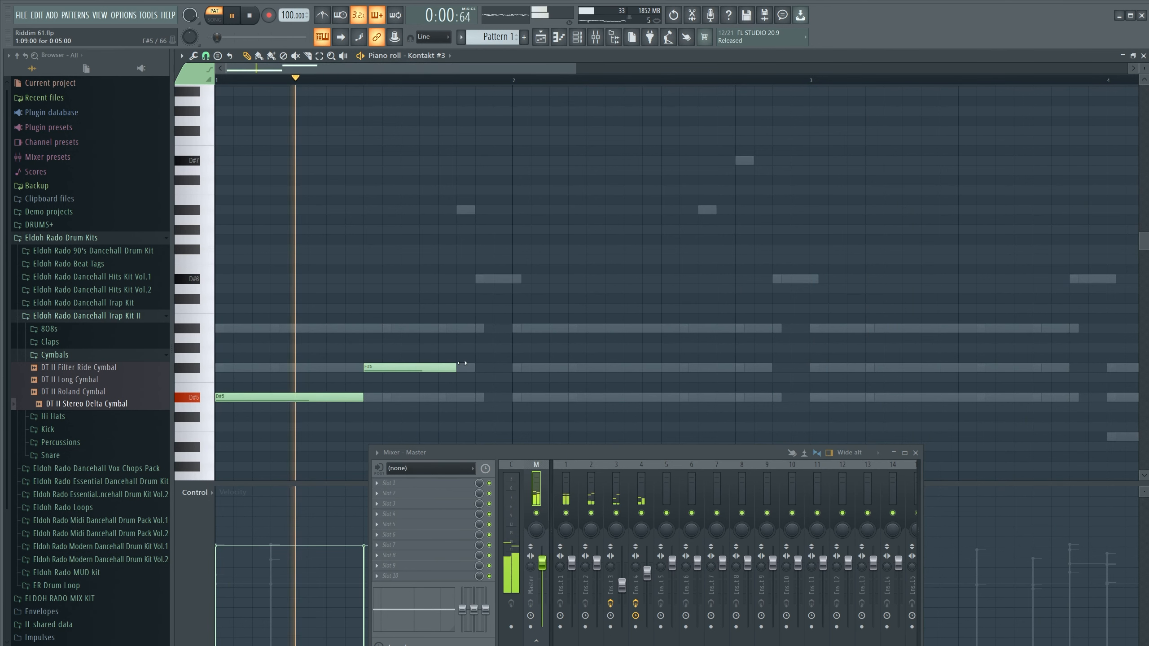
left_click(444, 328)
key("space")
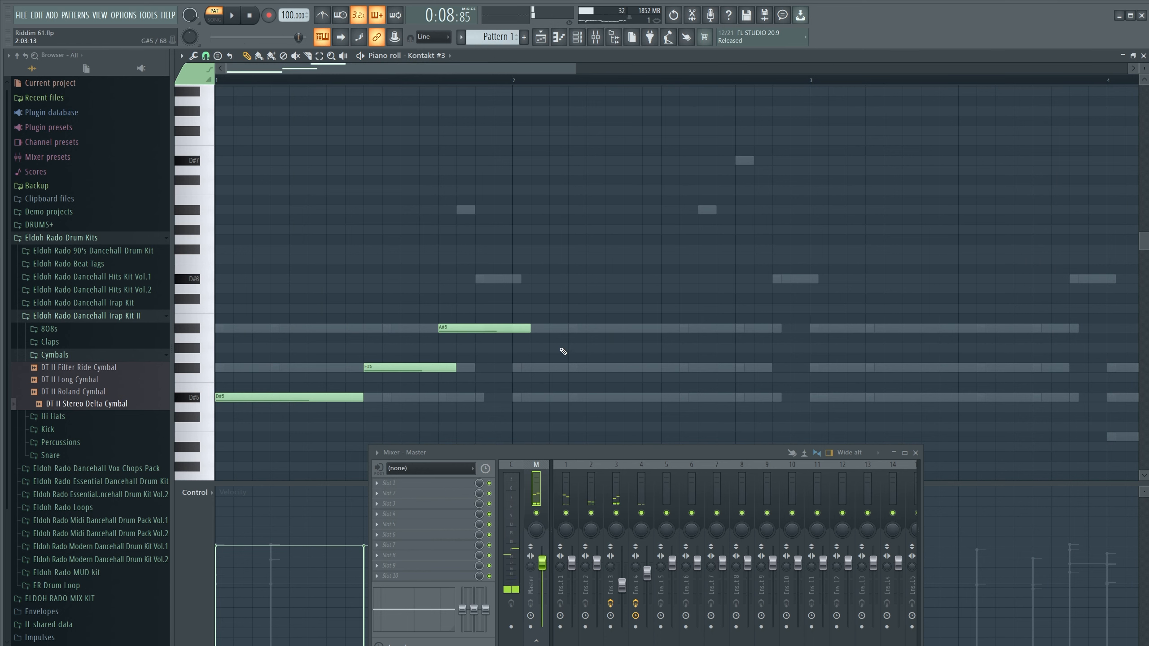
key("space")
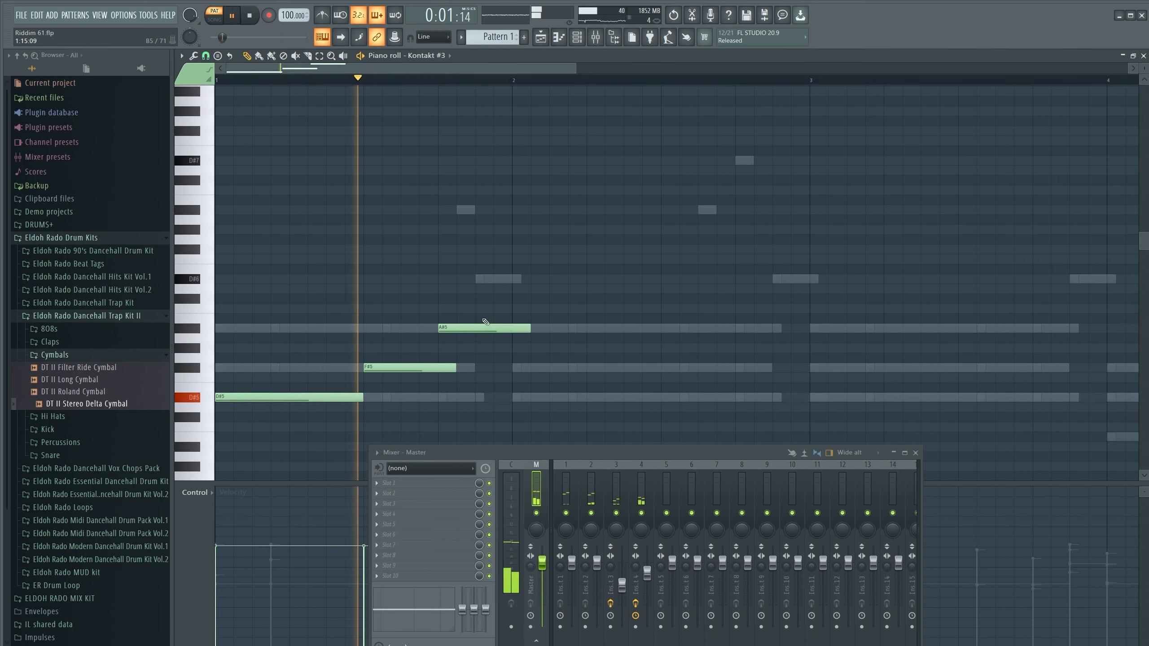
key("space")
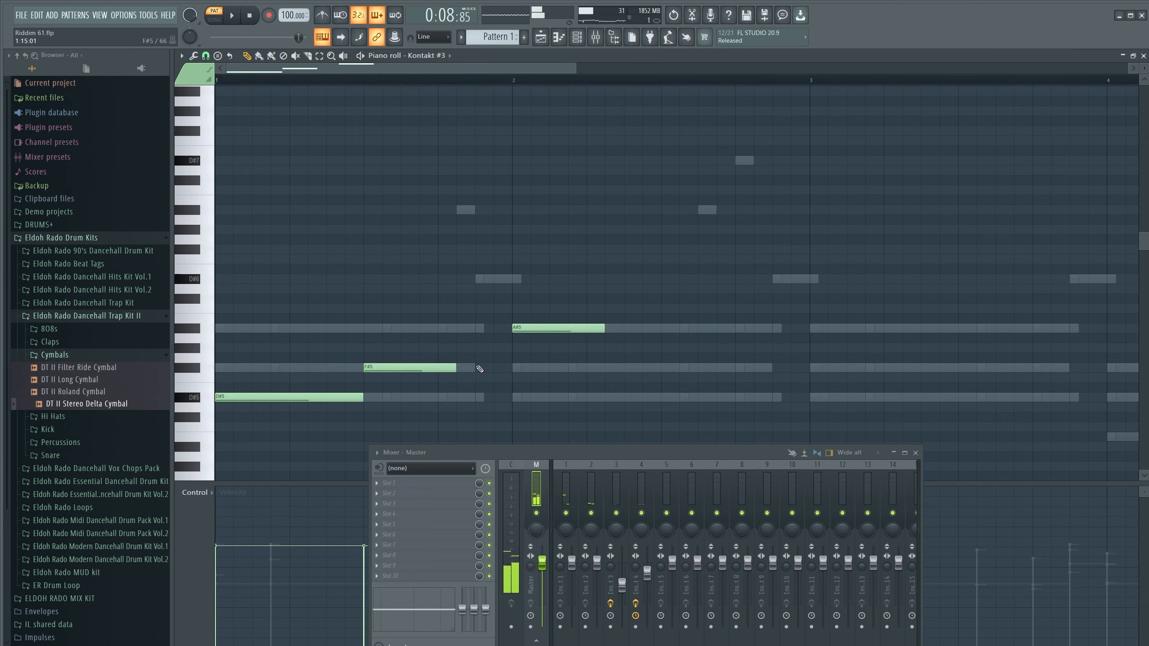
Lengthen the F#5 and A#5 notes to half a bar each and add a half-bar F#5 in the second half of bar 2.
left_click_drag(454, 367, 512, 367)
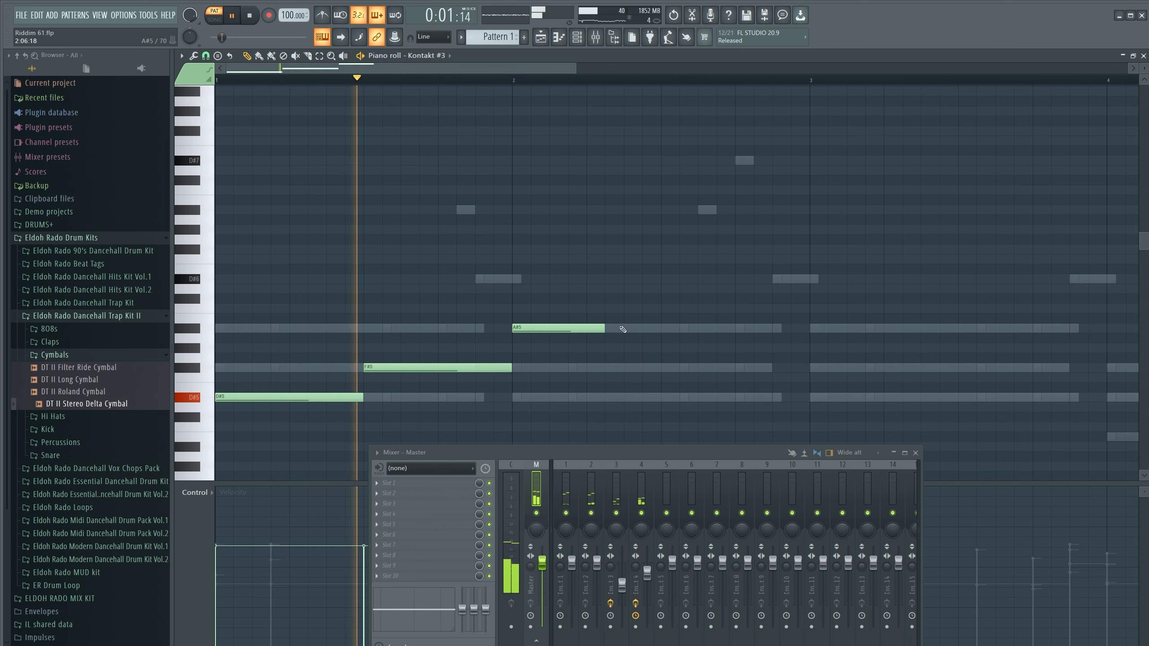
left_click_drag(604, 327, 660, 326)
left_click(675, 367)
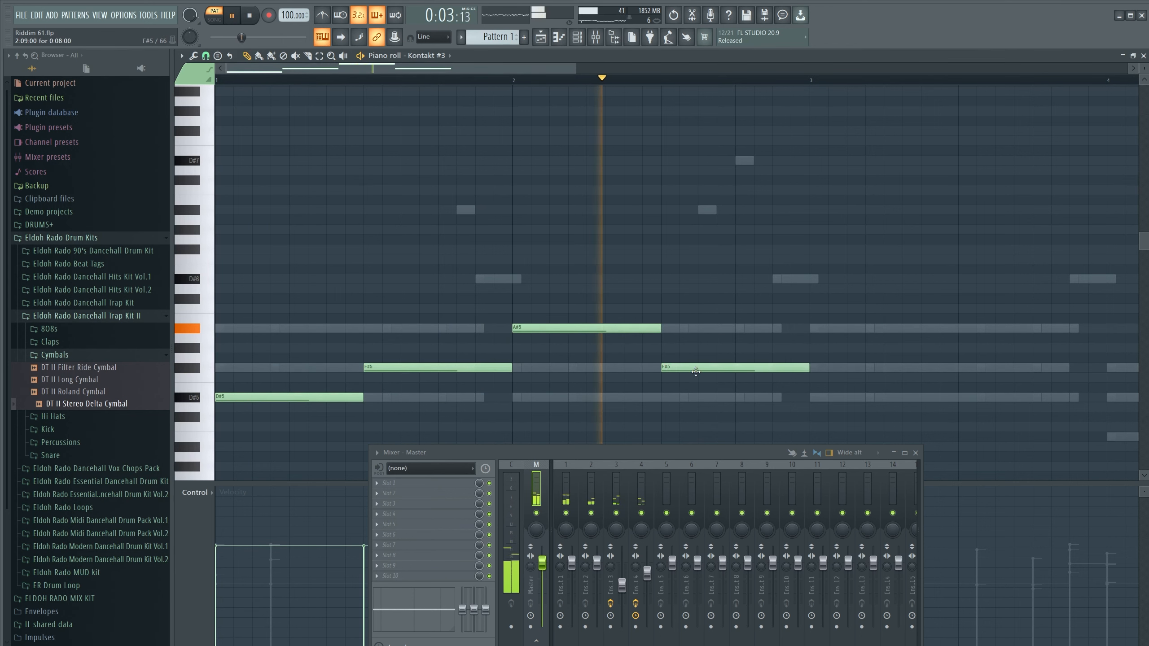
Duplicate the four-note choir phrase from bars 1 and 2 into bars 3 and 4.
left_click_drag(812, 434, 218, 247)
left_click_drag(268, 397, 862, 398)
left_click_drag(576, 68, 825, 100)
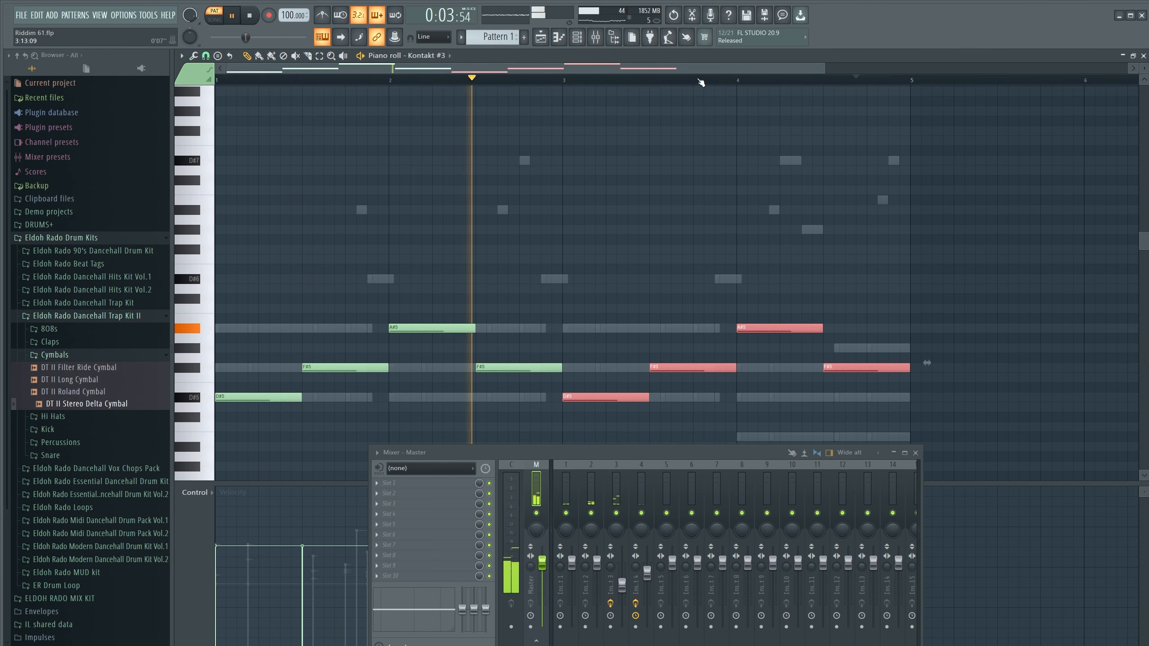
Layer a copy of the entire choir phrase one octave higher across all four bars.
key("ctrl+a")
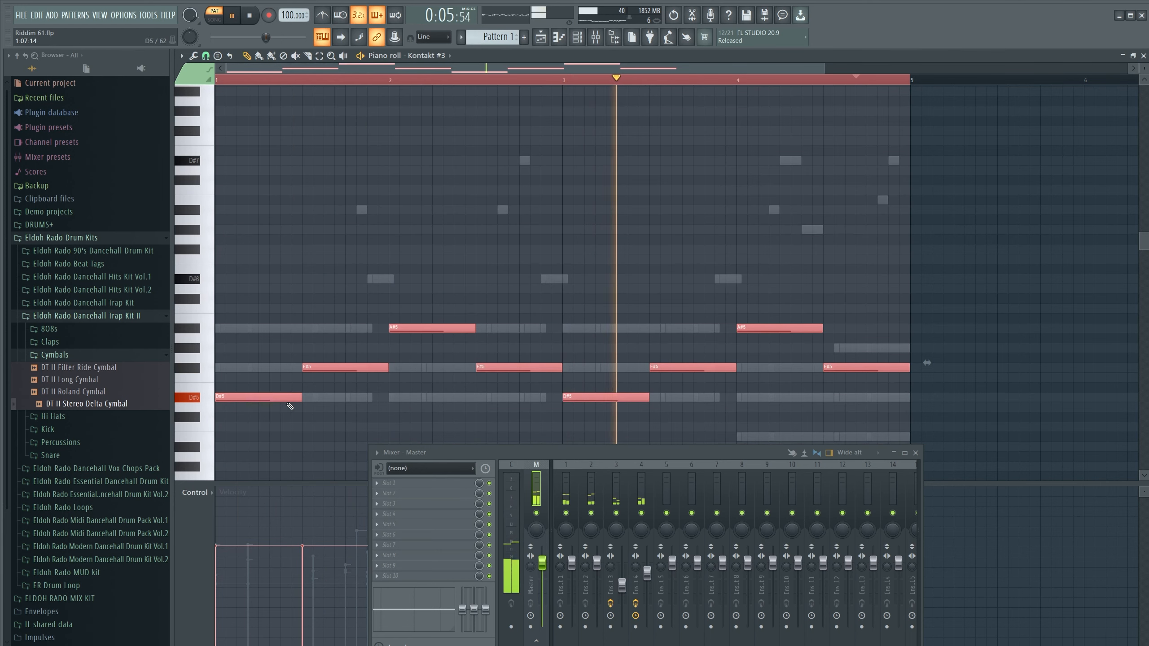
key("ctrl+c")
key("ctrl+v")
key("ctrl+Up")
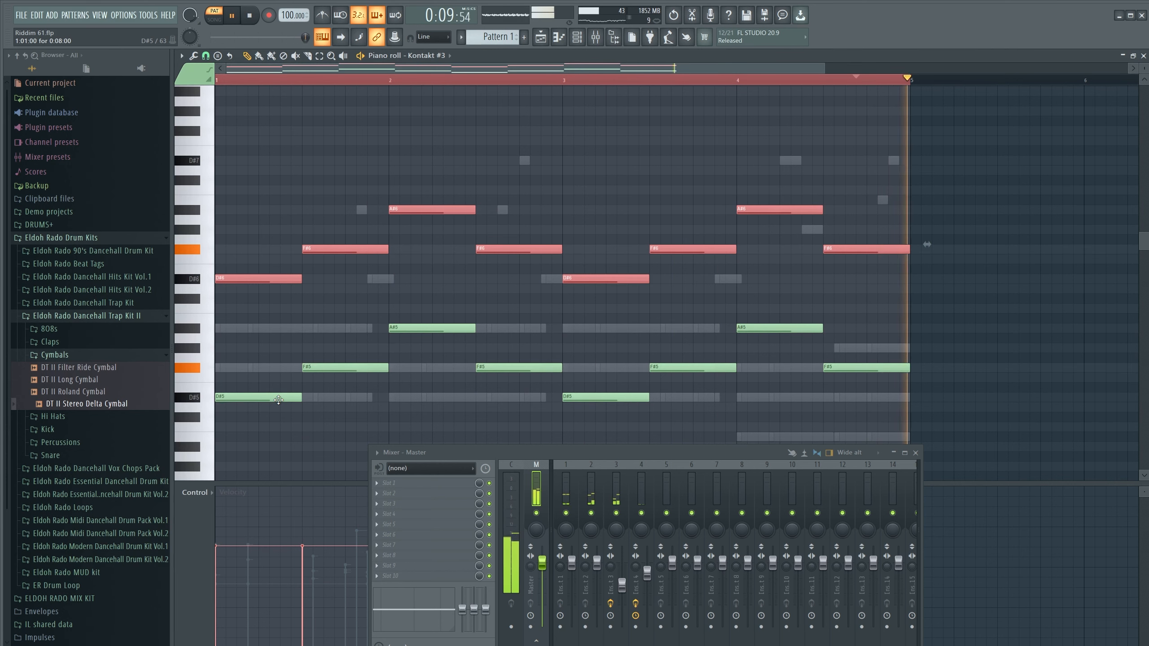
scroll(314, 326, "down", 3)
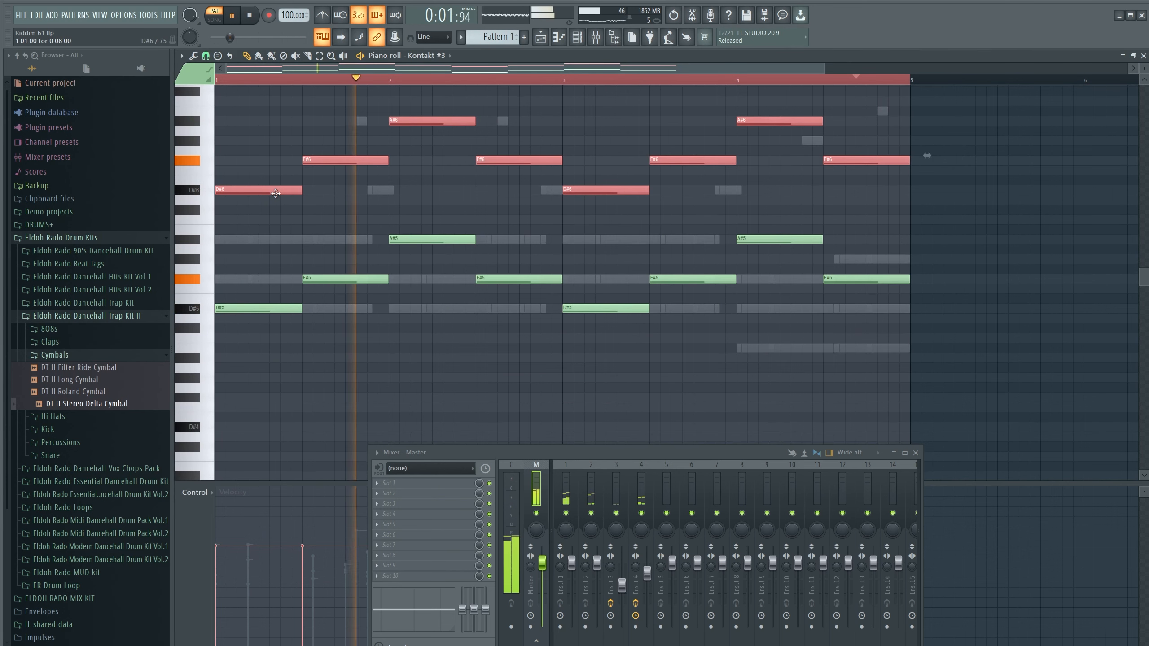
Add another copy of the choir phrase one octave below the original notes, across bars 1 to 4.
key("ctrl+c")
key("ctrl+v")
key("Down")
key("Down")
key("Down")
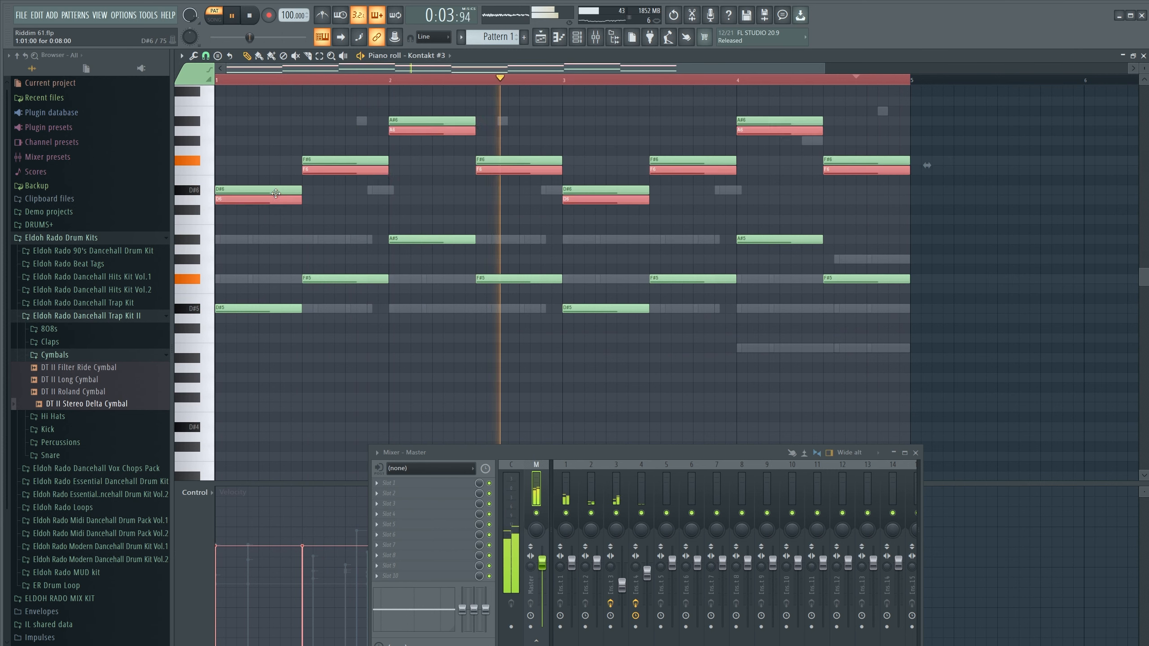
key("shift+Up")
key("shift+Up")
key("shift+Up")
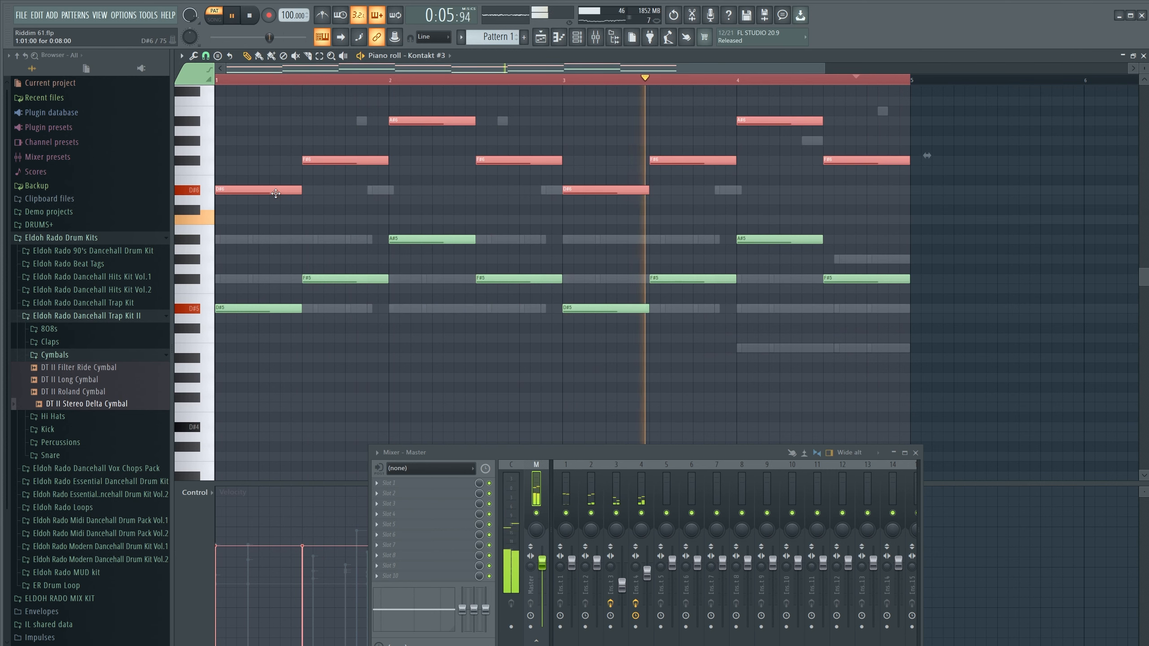
key("ctrl+Down")
key("ctrl+Down")
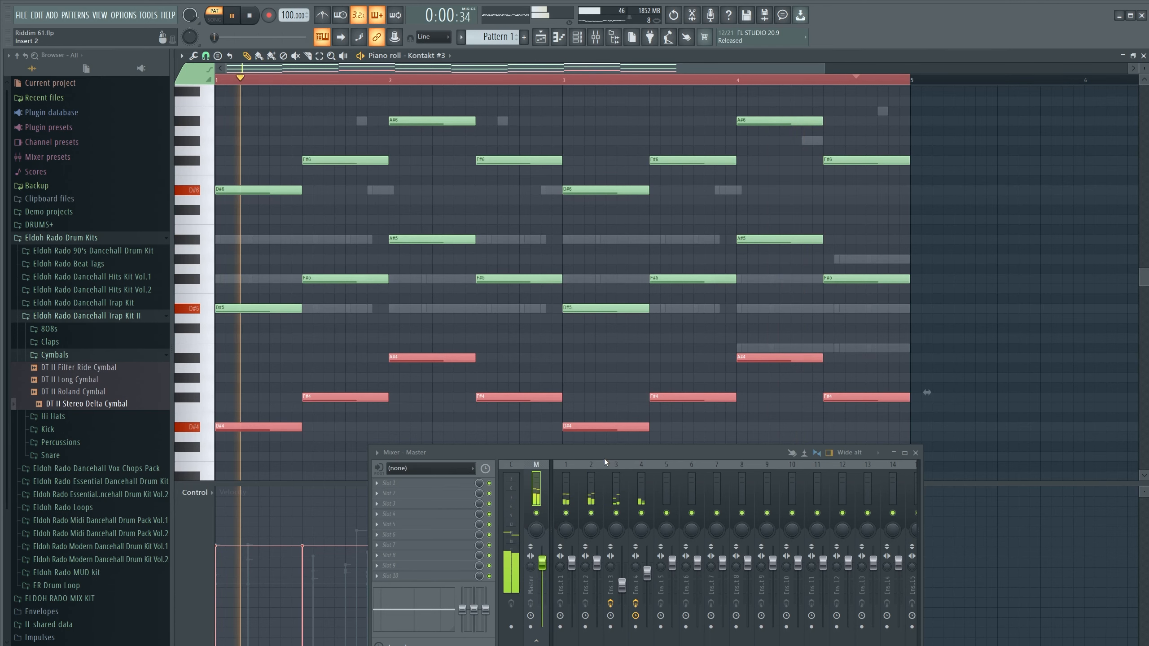
Delete the octave-lower and octave-higher copies, leaving only the original choir phrase starting on D#5.
left_click_drag(604, 458, 630, 248)
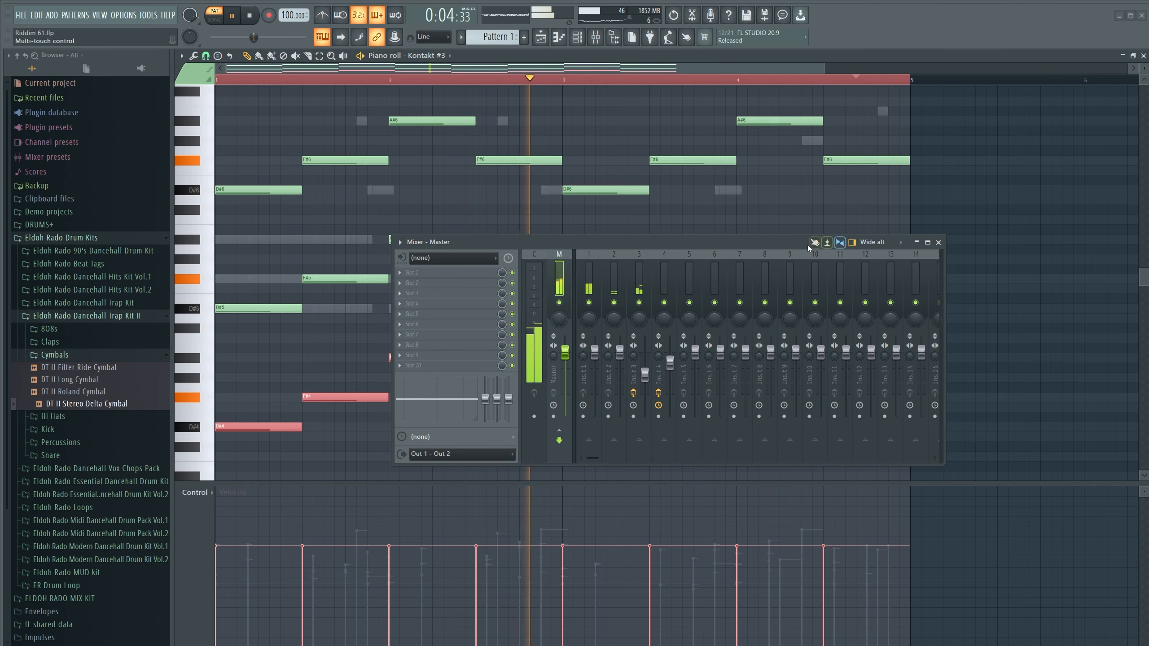
left_click_drag(766, 243, 779, 504)
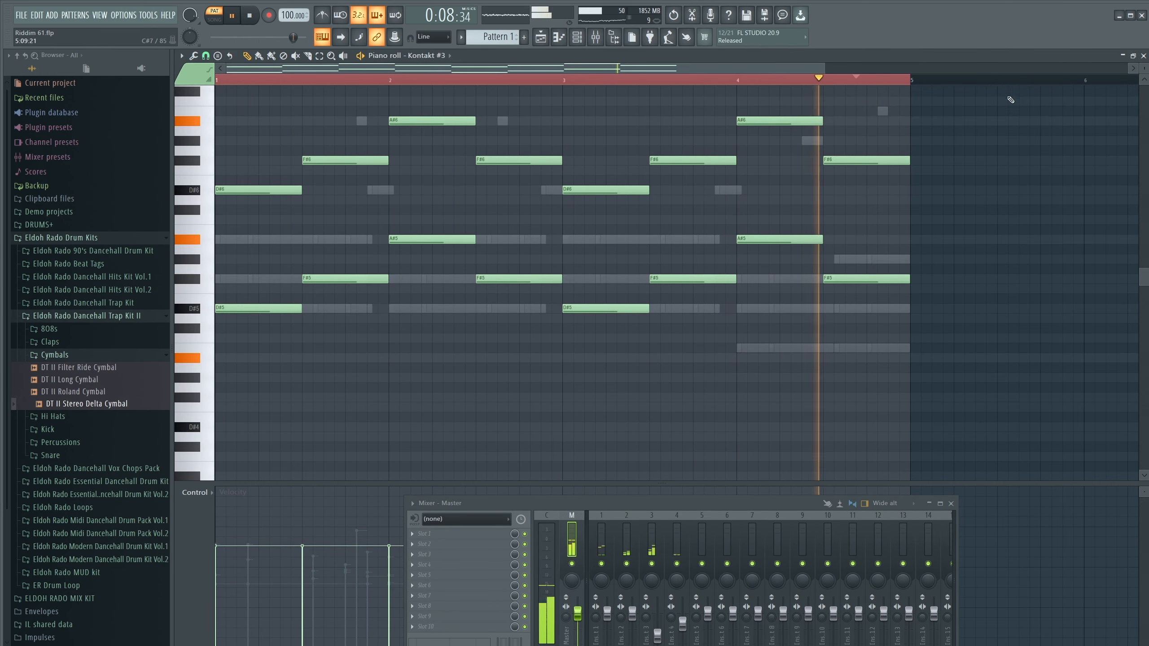
scroll(949, 270, "up", 3)
left_click_drag(949, 270, 218, 169)
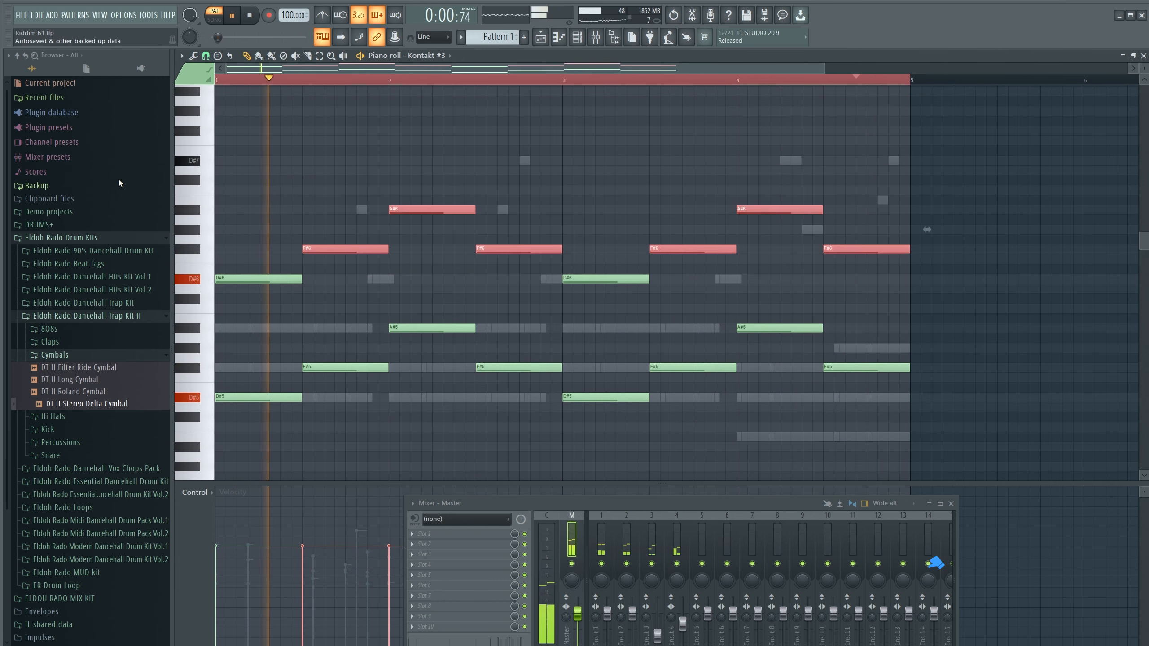
key("Delete")
right_click(239, 280)
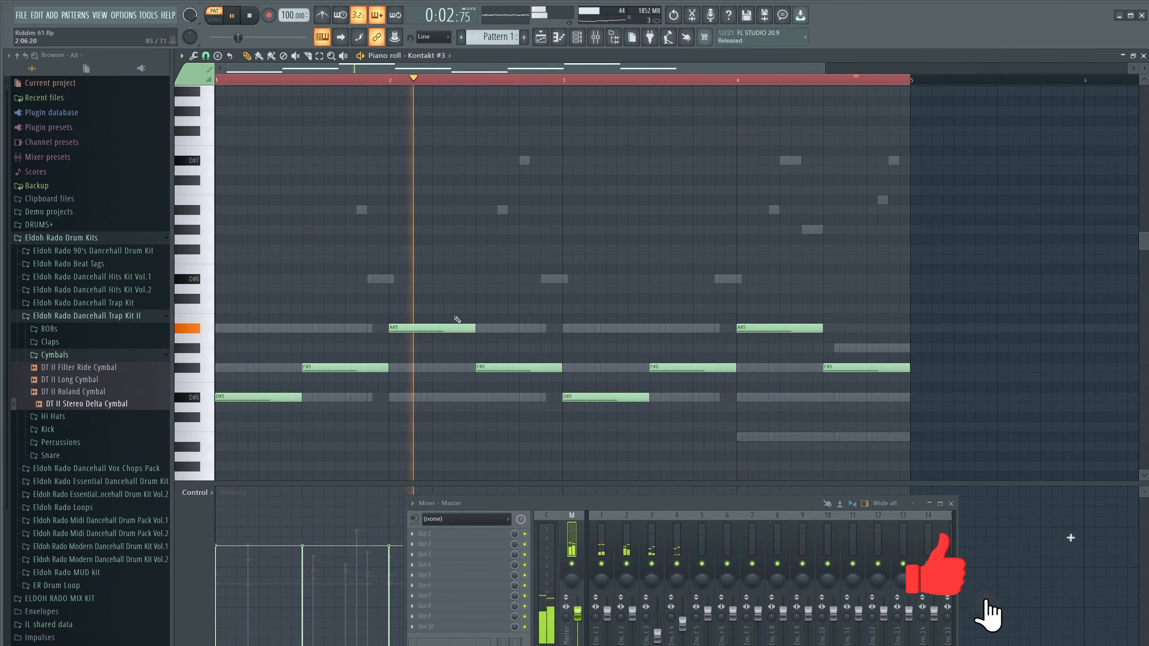
Set Vowel 1 of the Olympus Elements choir in Kontakt #3 to Mm and close the instrument window.
left_click(1133, 56)
left_click(482, 89)
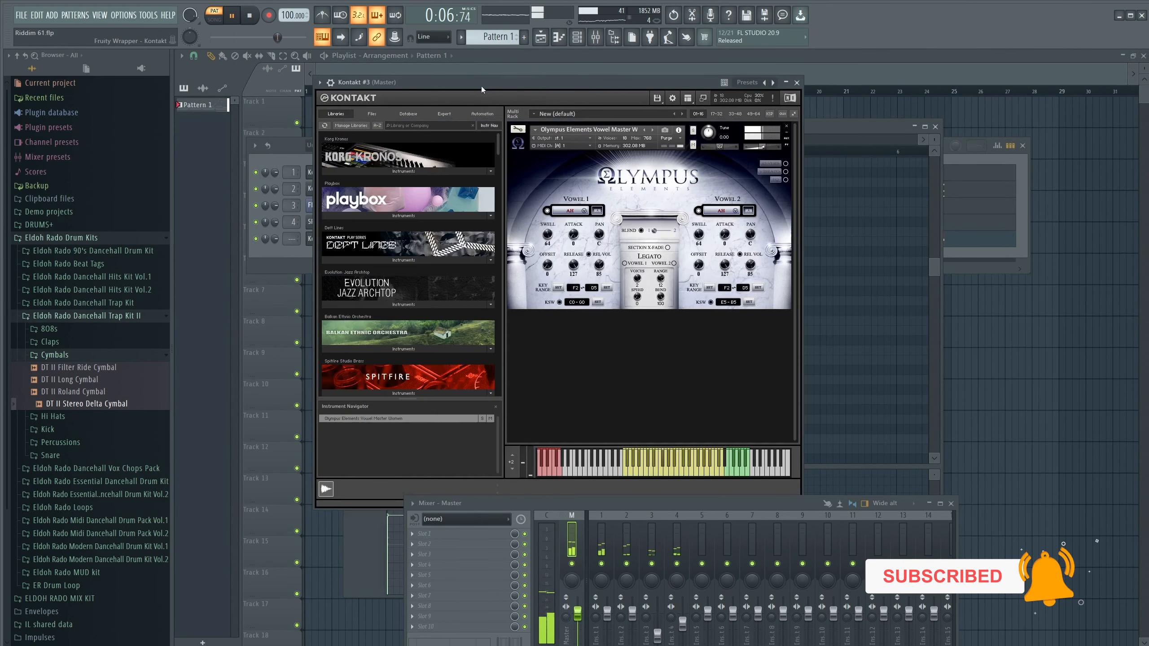
left_click(572, 210)
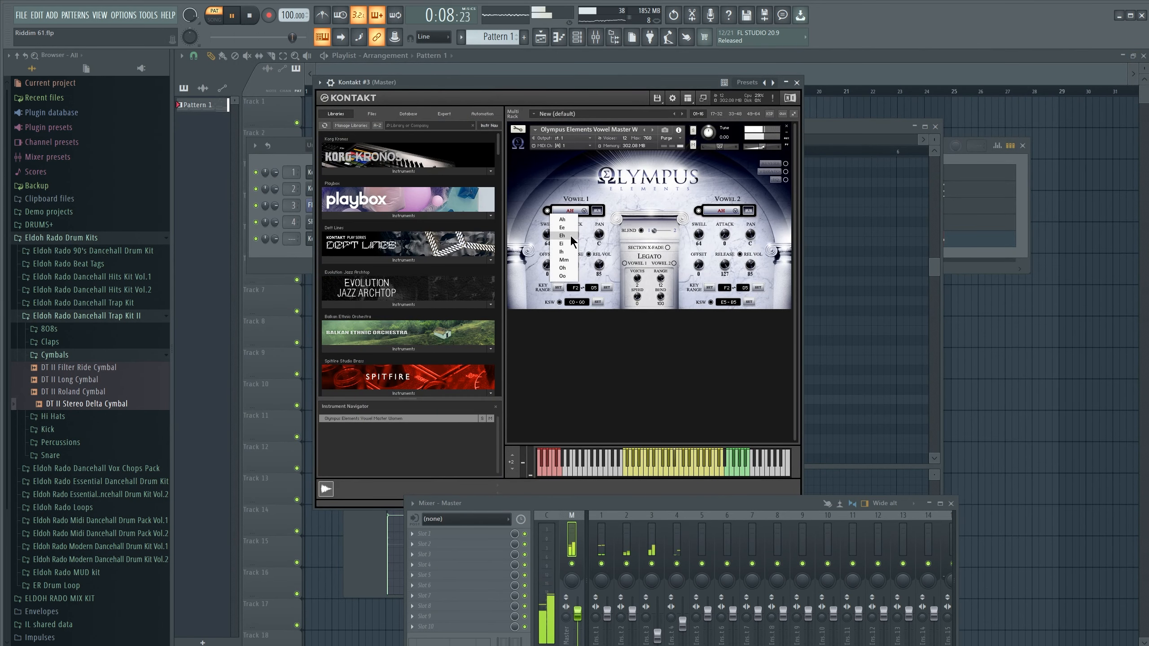
left_click(567, 261)
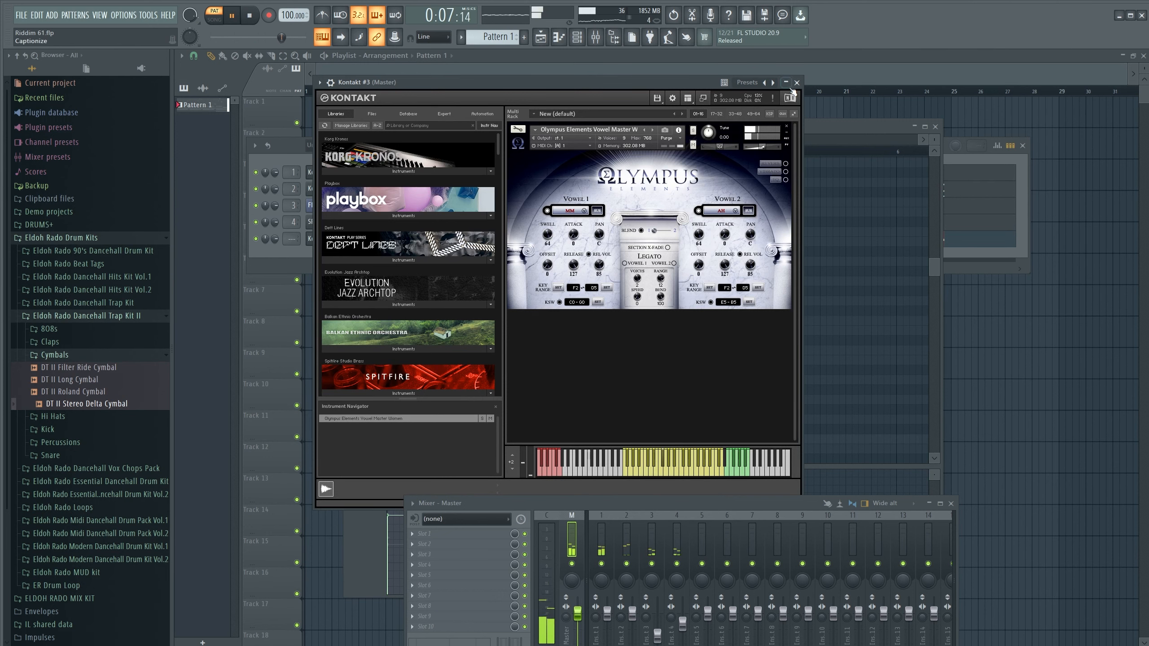
left_click(797, 83)
Transpose all notes of the choir phrase up one octave.
left_click_drag(752, 133, 753, 96)
key("ctrl+a")
key("ctrl+Up")
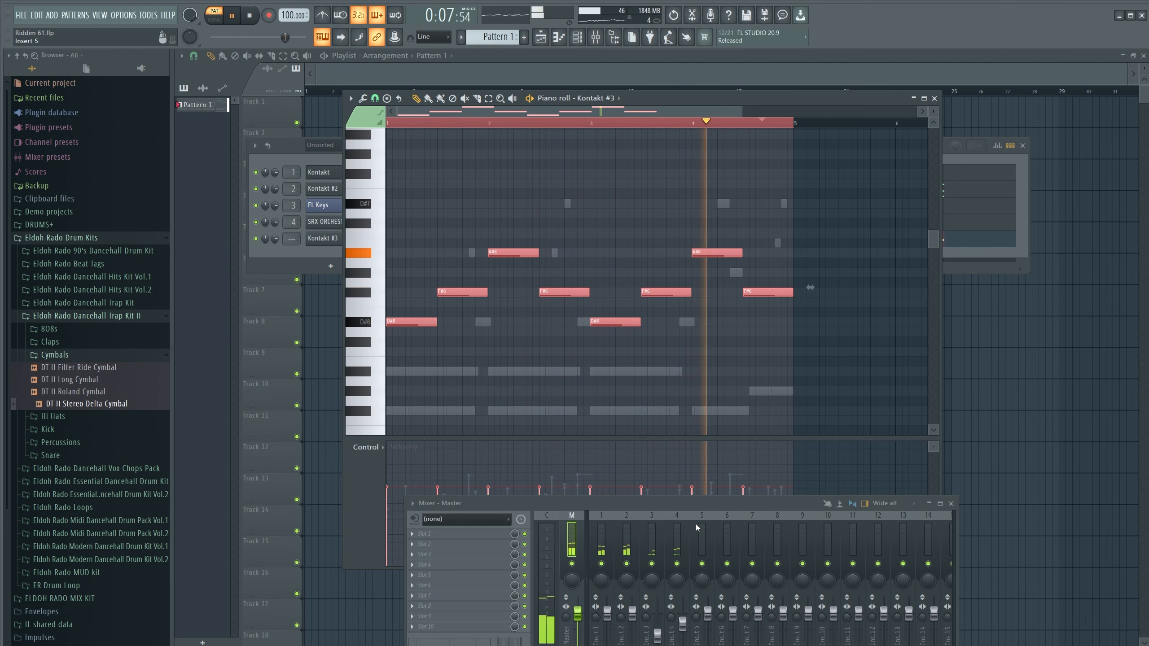
Route the Kontakt #3 channel to mixer insert 5 and load ValhallaVintageVerb in its second effect slot.
scroll(286, 239, "up", 5)
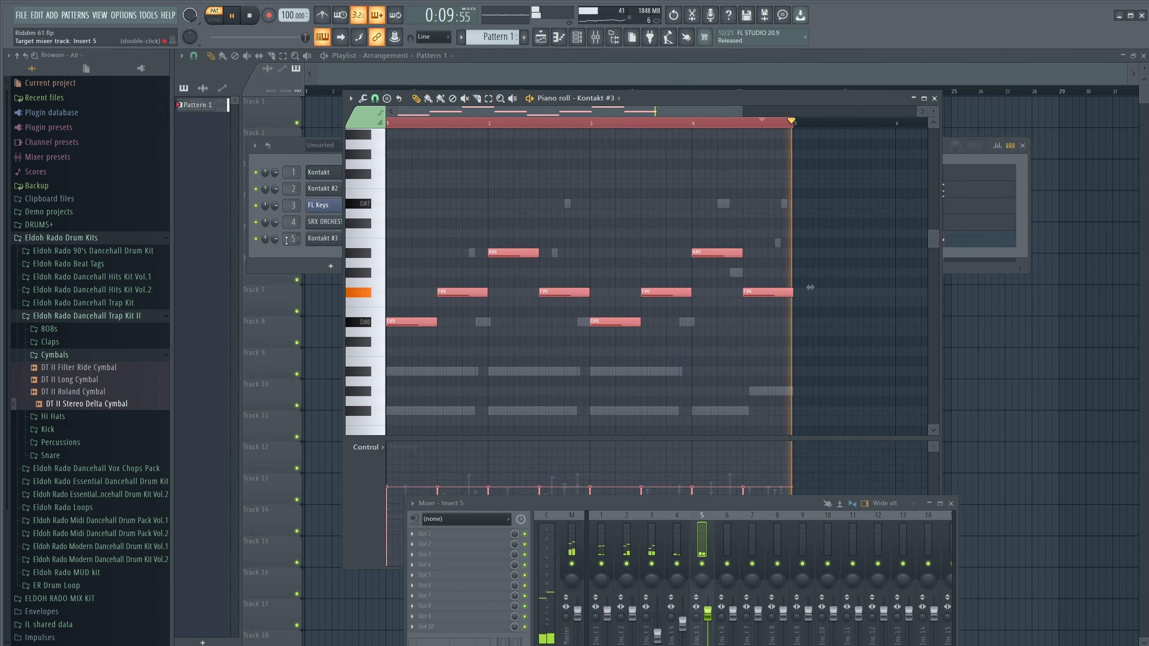
left_click_drag(671, 502, 646, 259)
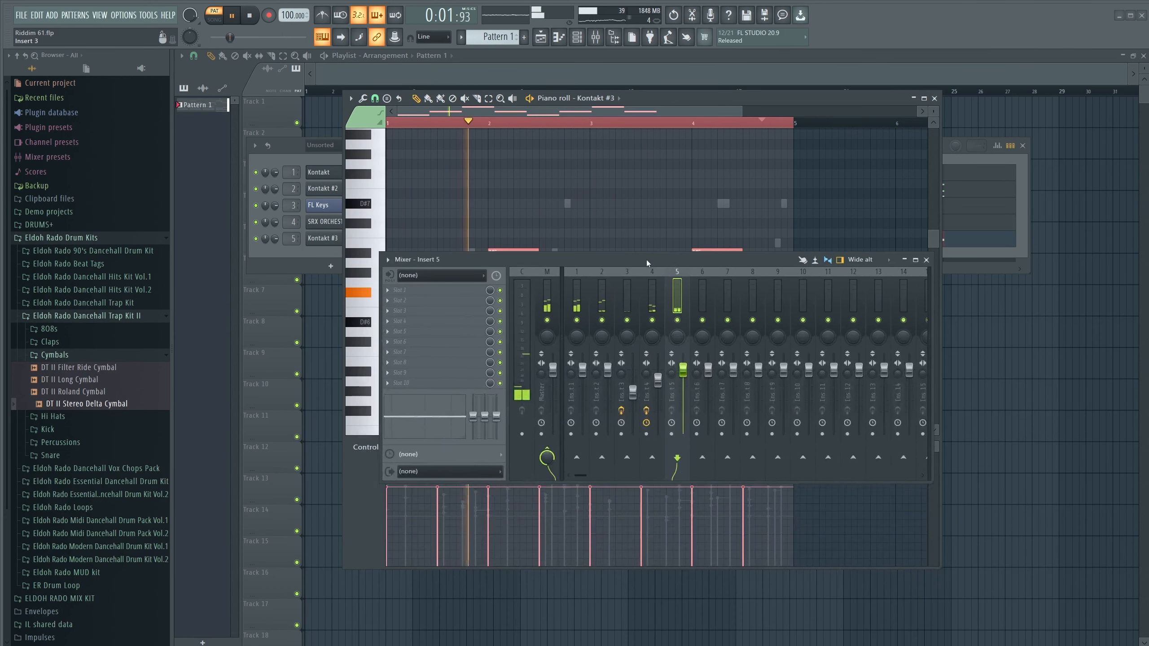
left_click(444, 310)
mouse_move(541, 345)
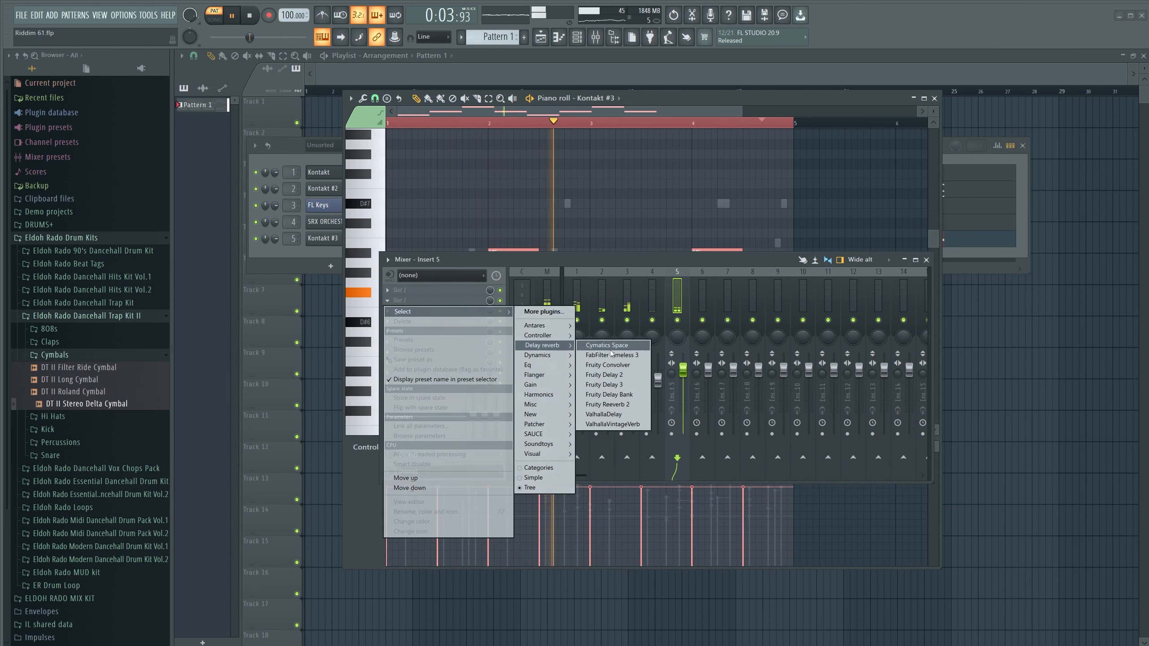
left_click(615, 424)
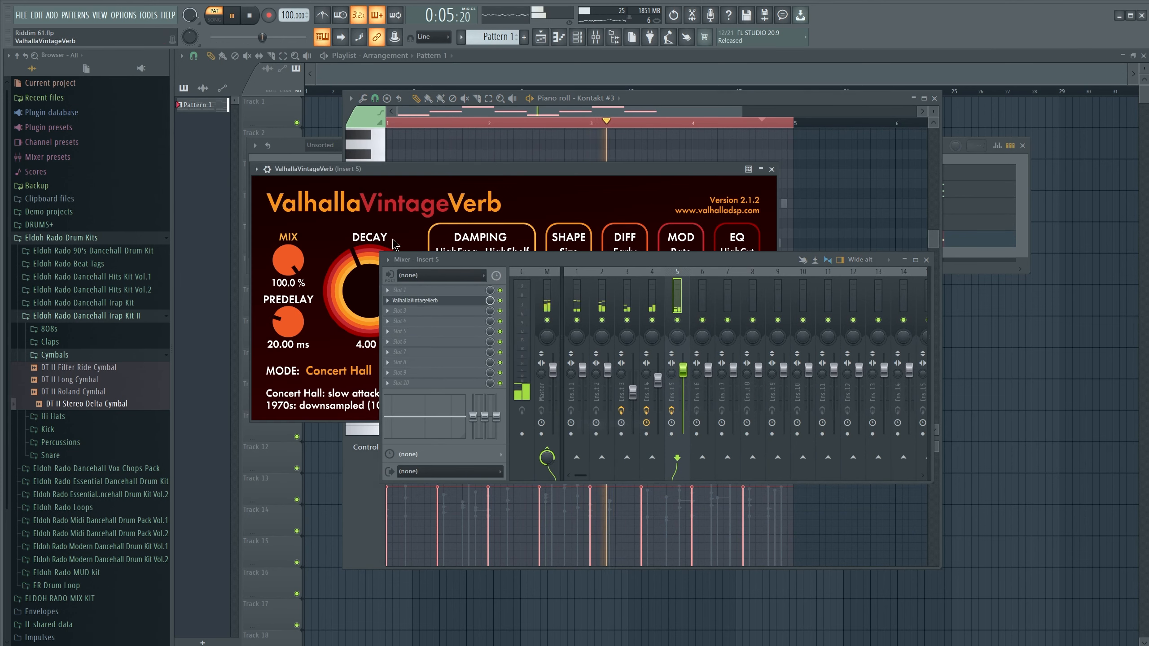
Set the choir reverb's mix to 67.4 %, lower the insert 5 fader slightly and close the mixer.
left_click_drag(288, 260, 291, 299)
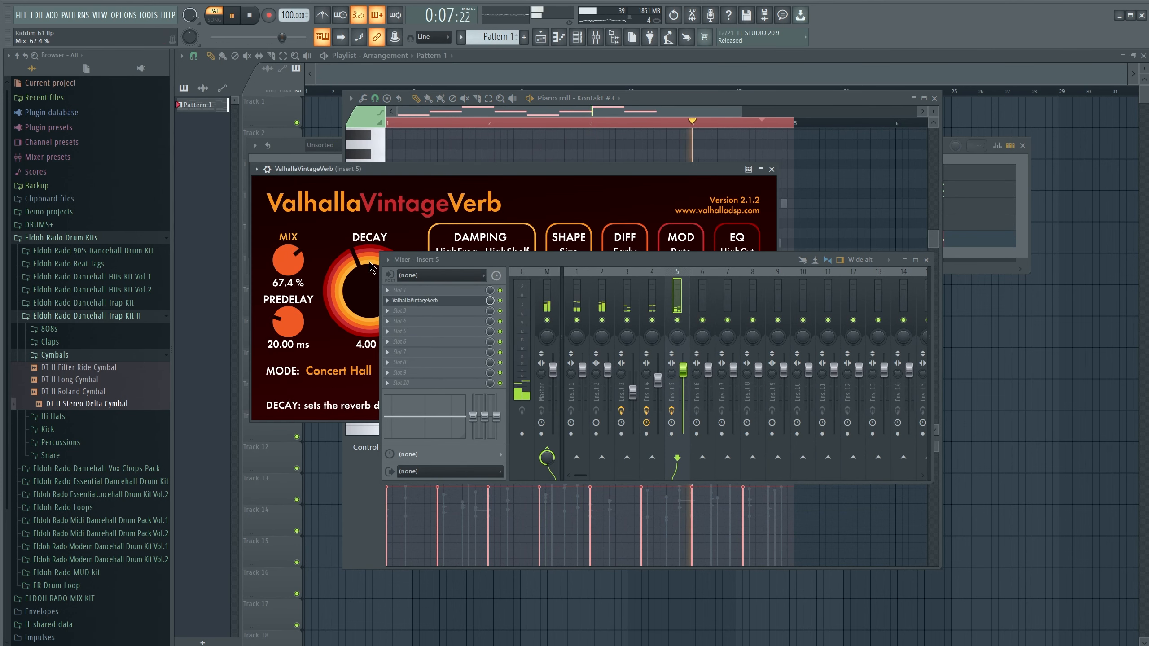
left_click_drag(535, 169, 553, 98)
left_click_drag(546, 259, 546, 293)
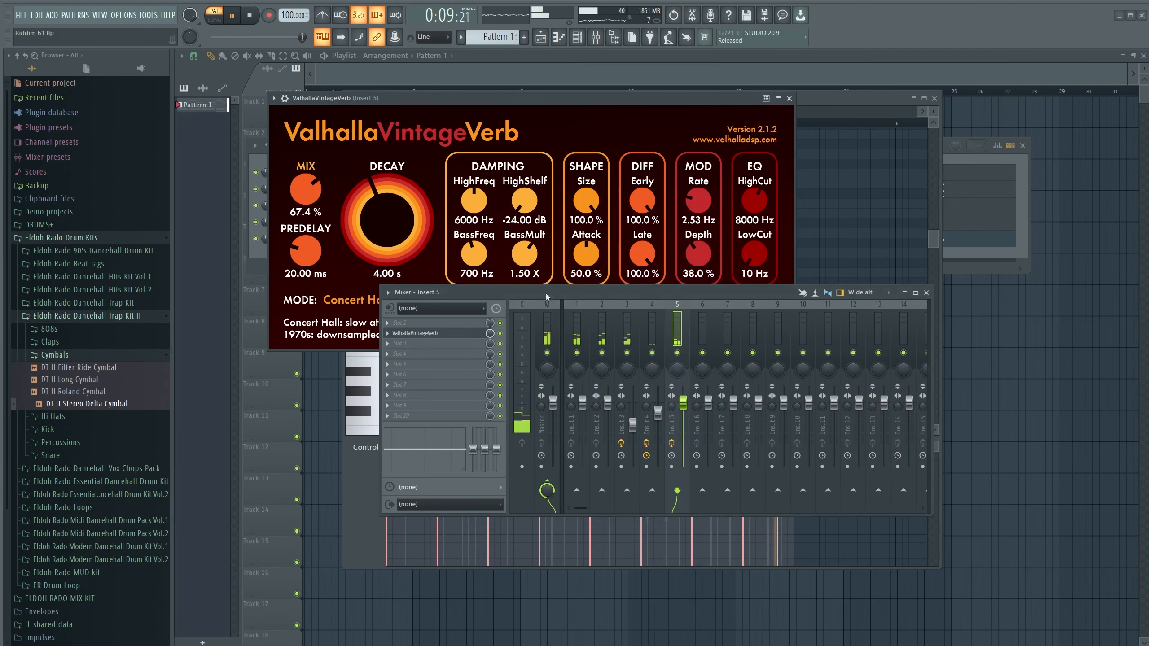
left_click(790, 98)
left_click_drag(684, 402, 684, 420)
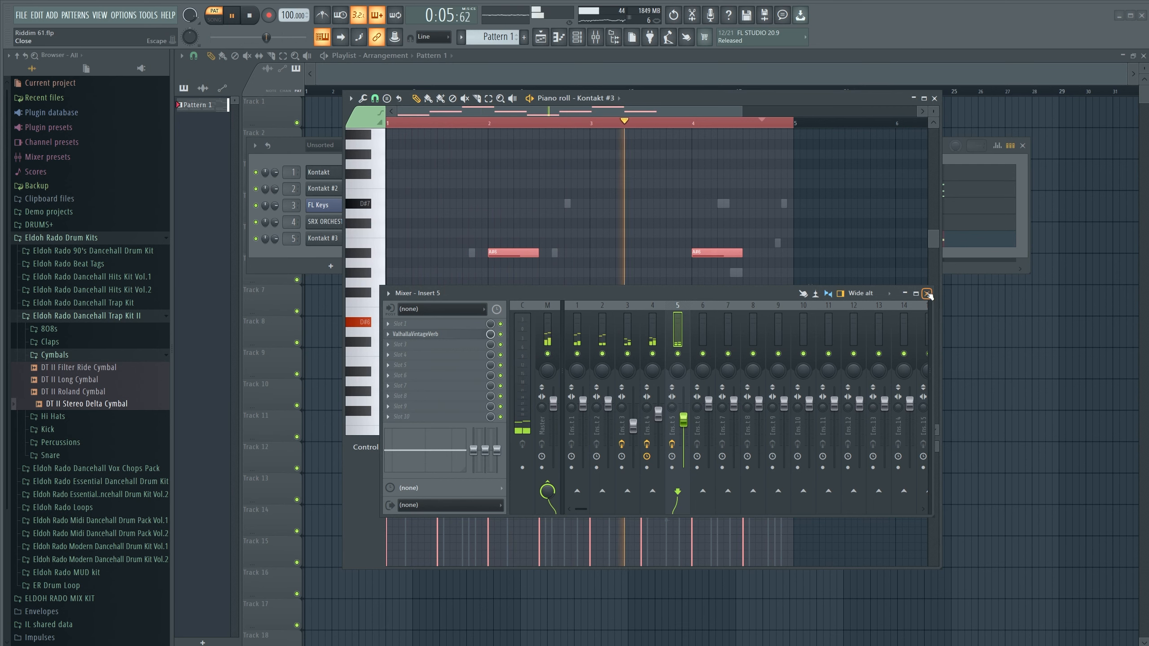
left_click(926, 293)
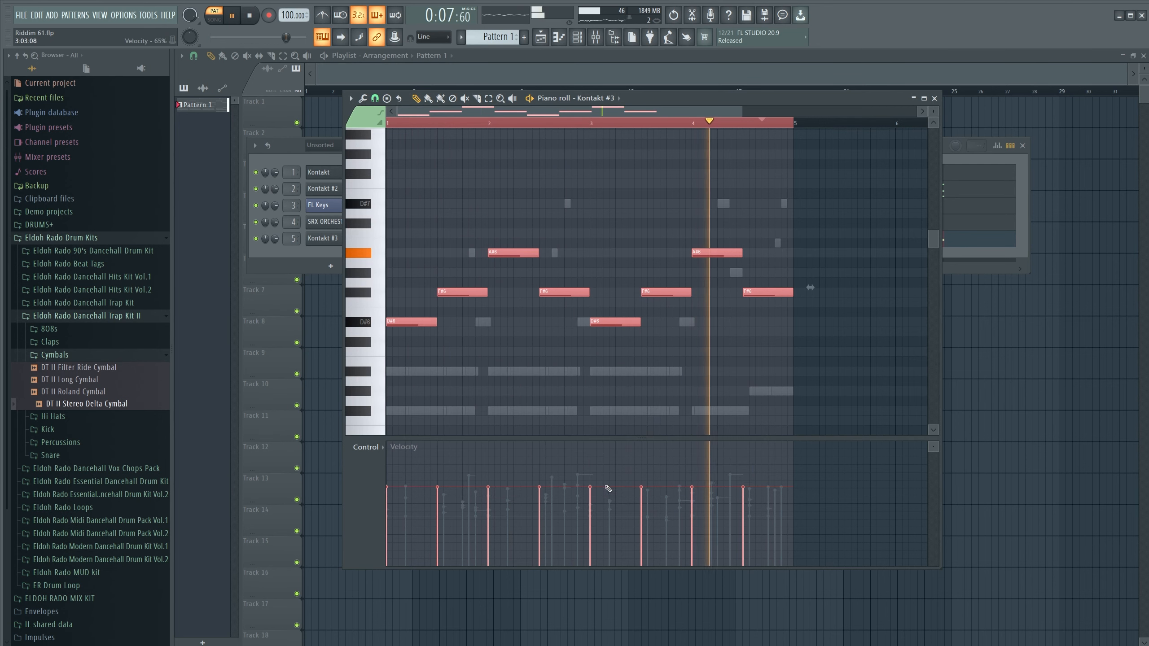
Randomize the velocities of the choir notes, lower them all slightly and close the piano roll.
key("alt+r")
left_click(637, 434)
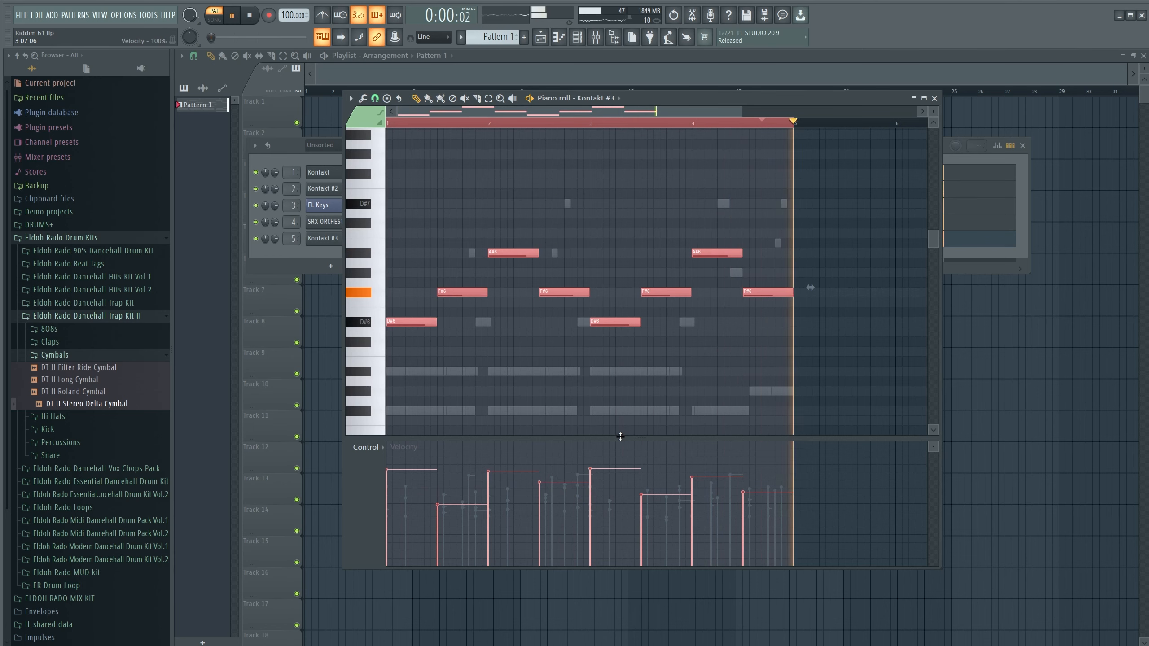
scroll(555, 459, "down", 2)
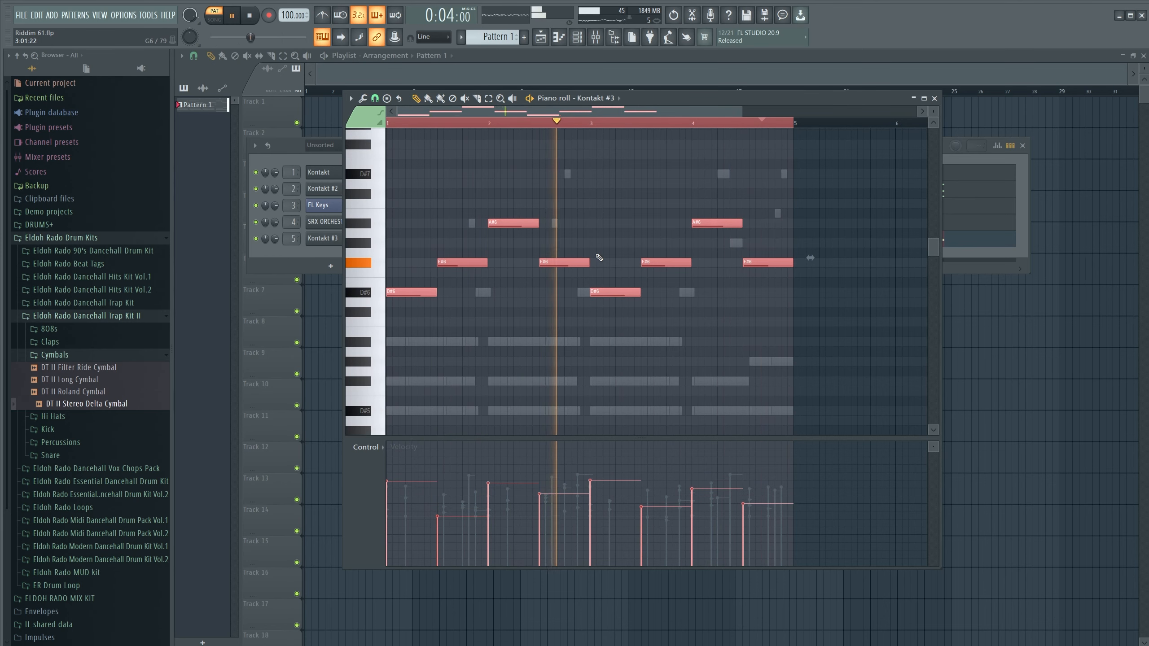
key("F7")
Audition the DT II Filter Ride Cymbal sample and add a new Kontakt channel.
left_click_drag(714, 159, 709, 271)
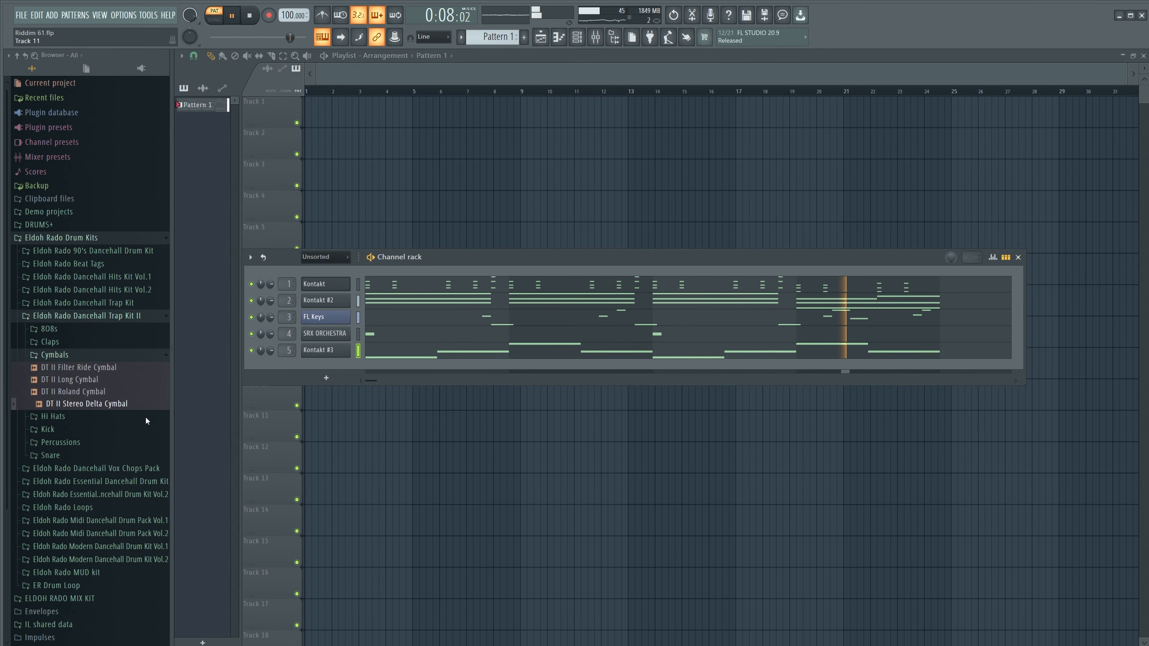
left_click(90, 369)
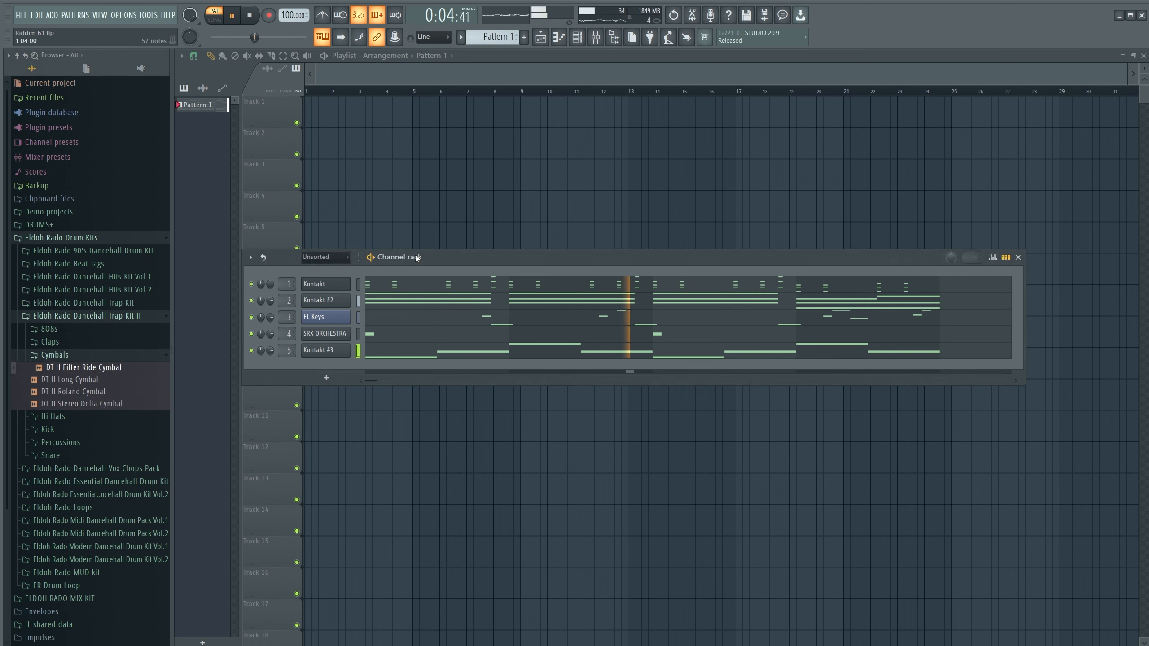
left_click(325, 378)
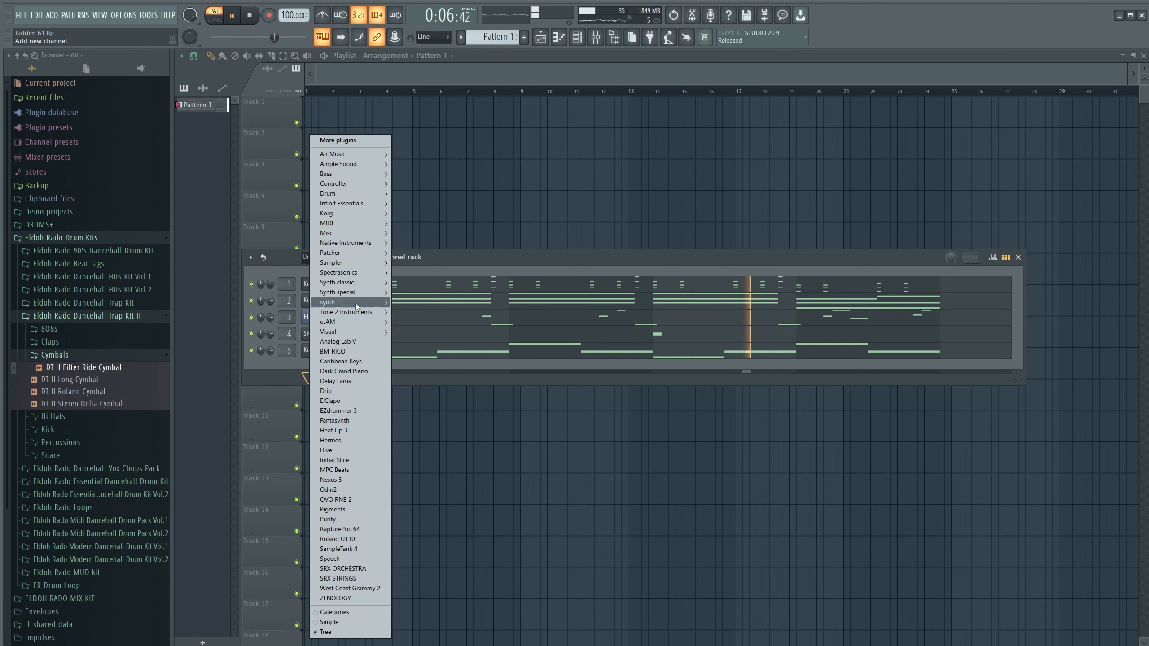
mouse_move(364, 240)
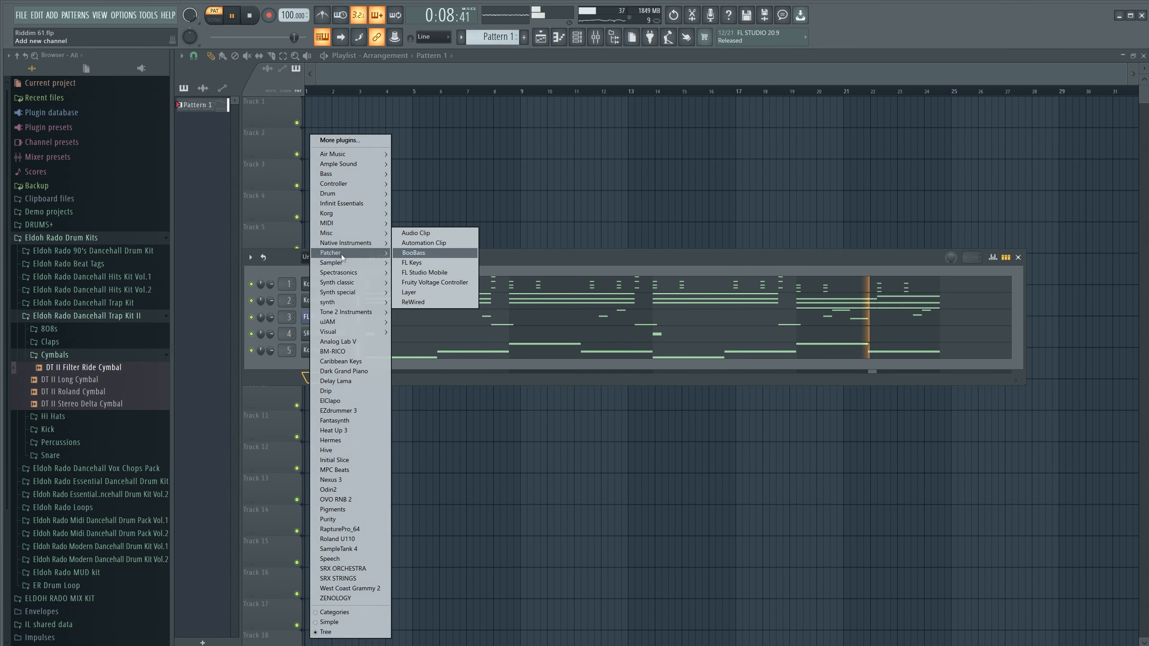
left_click(412, 263)
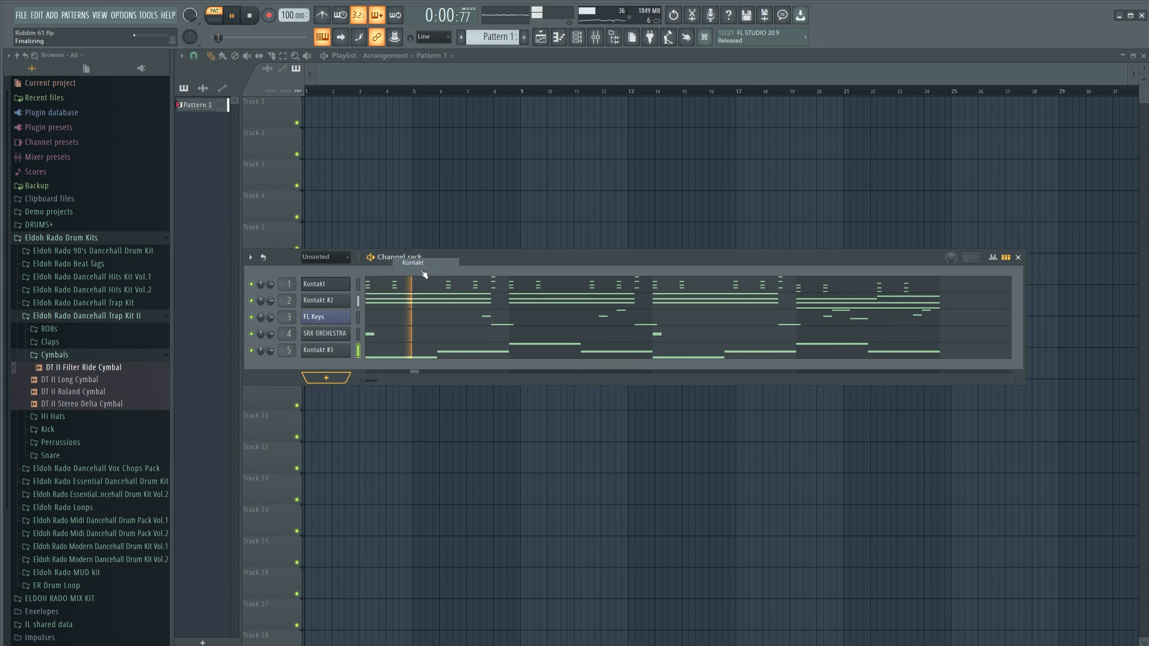
Load Mondo Tom 1 from the Drums of War 2 Kontakt 4 instruments through Quick-Load and enlarge the rack area to show it.
left_click(625, 185)
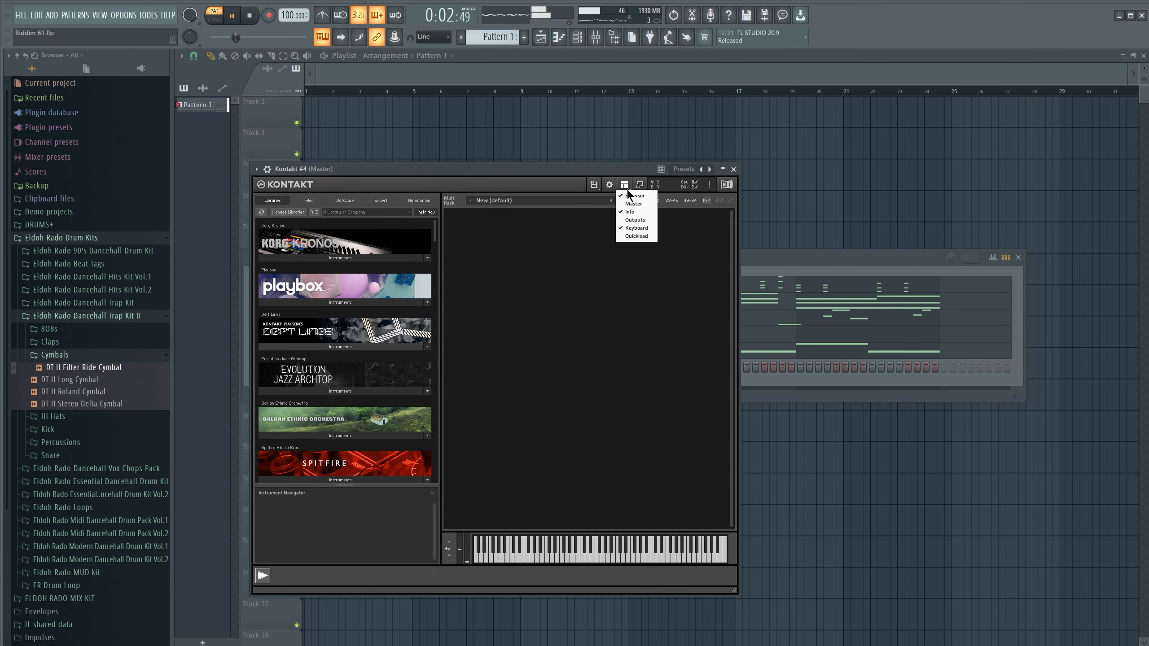
left_click(633, 236)
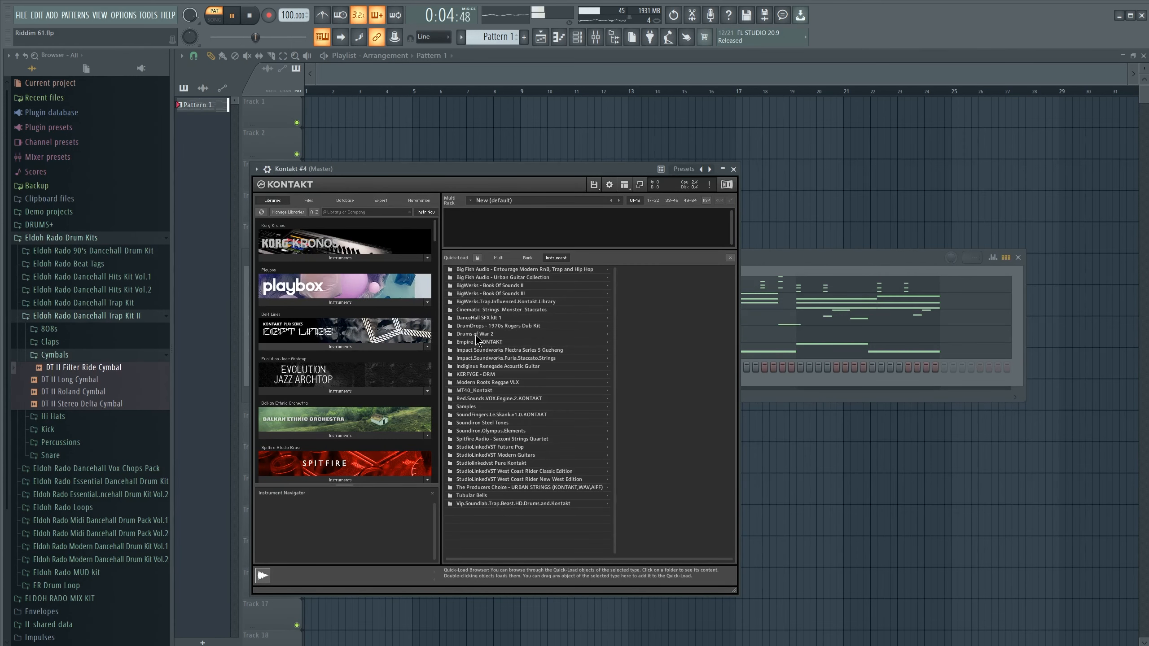
left_click(488, 335)
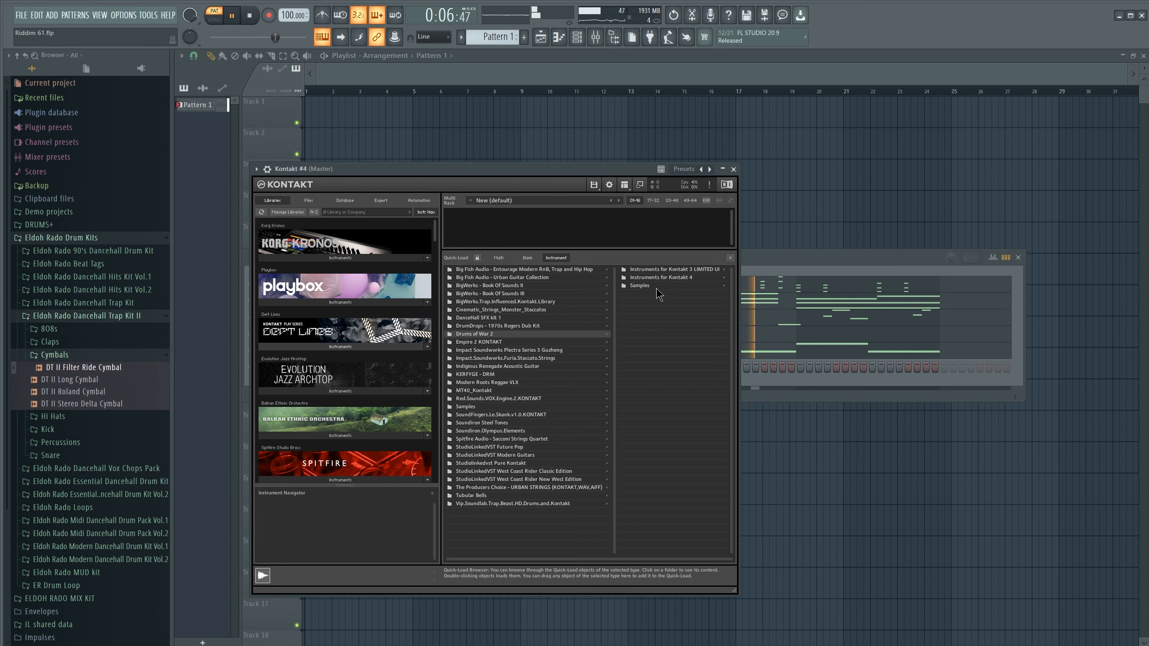
left_click(681, 278)
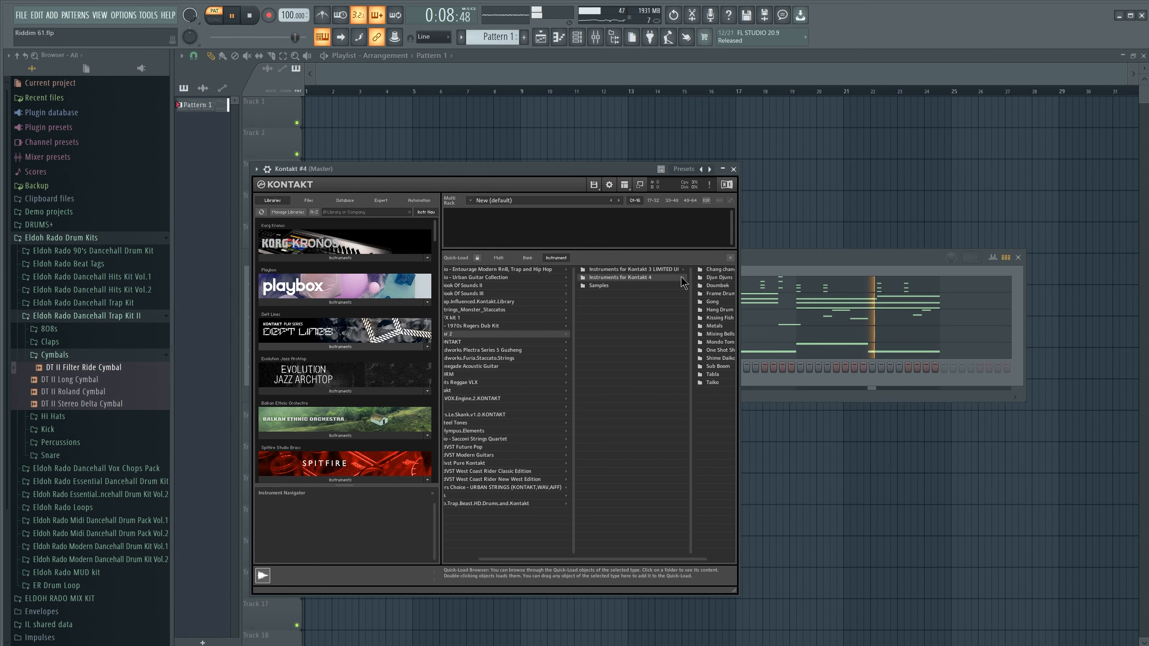
left_click(697, 342)
left_click_drag(698, 271, 637, 230)
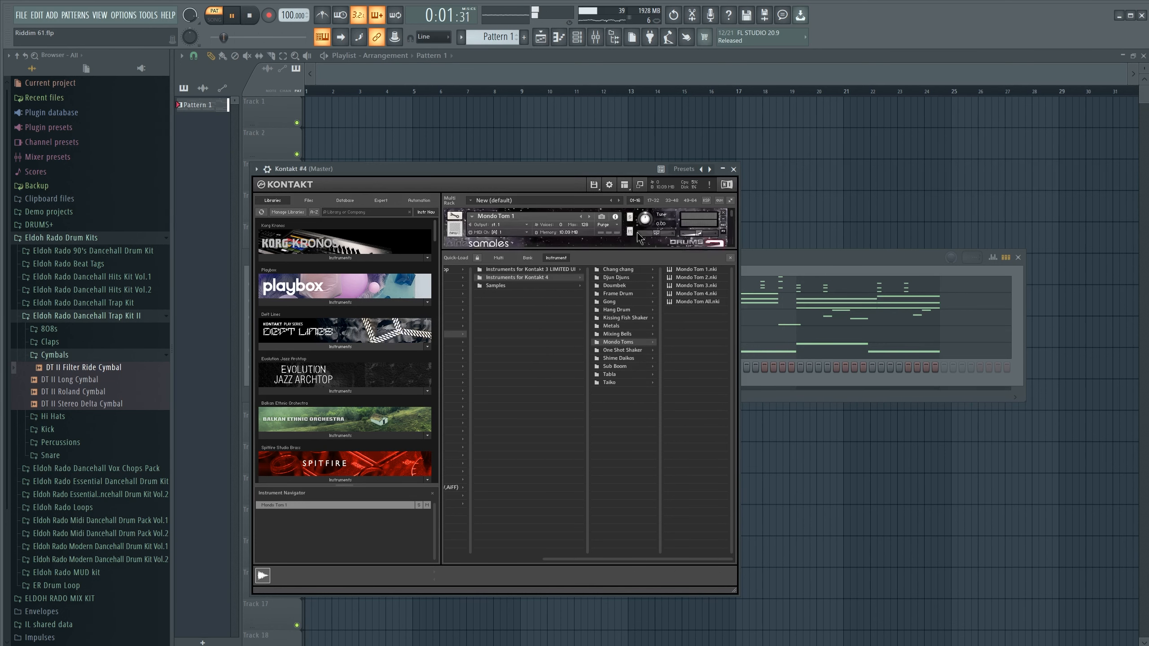
left_click_drag(702, 252, 700, 357)
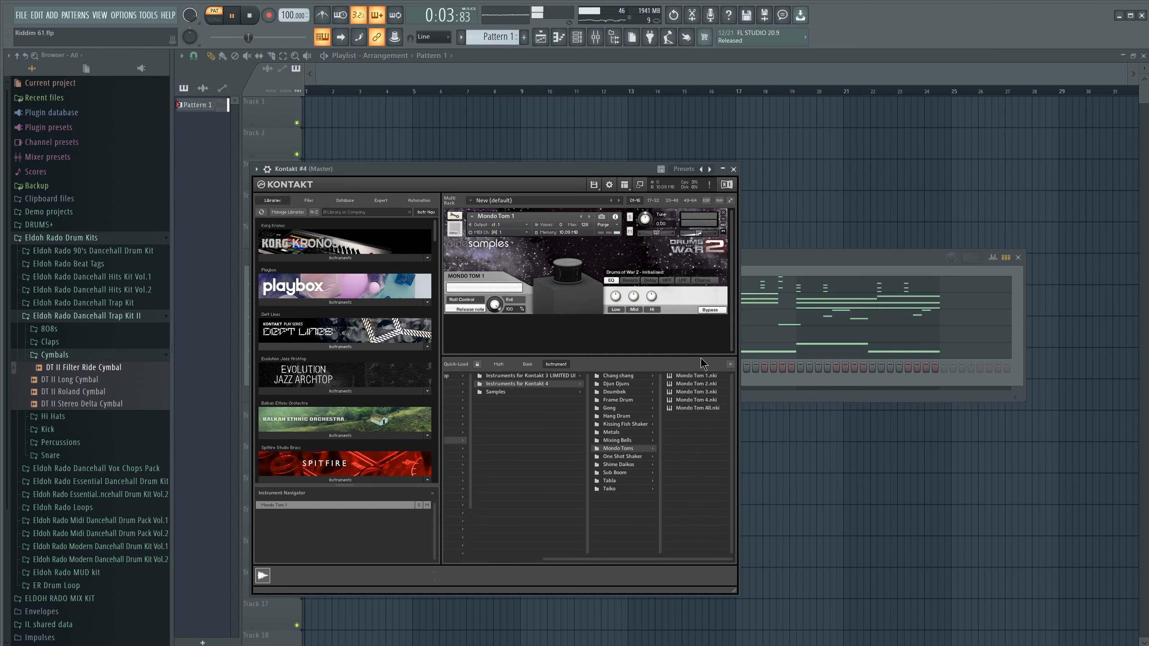
Hide the Quick-Load browser in the Kontakt #4 window.
left_click(626, 185)
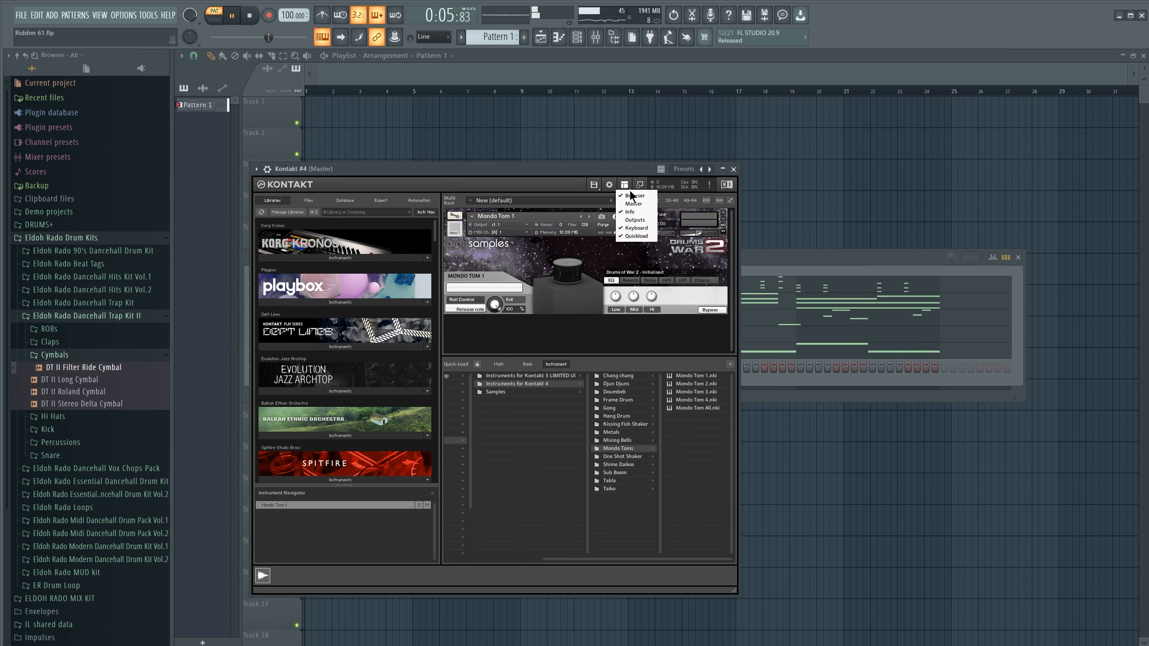
left_click(634, 236)
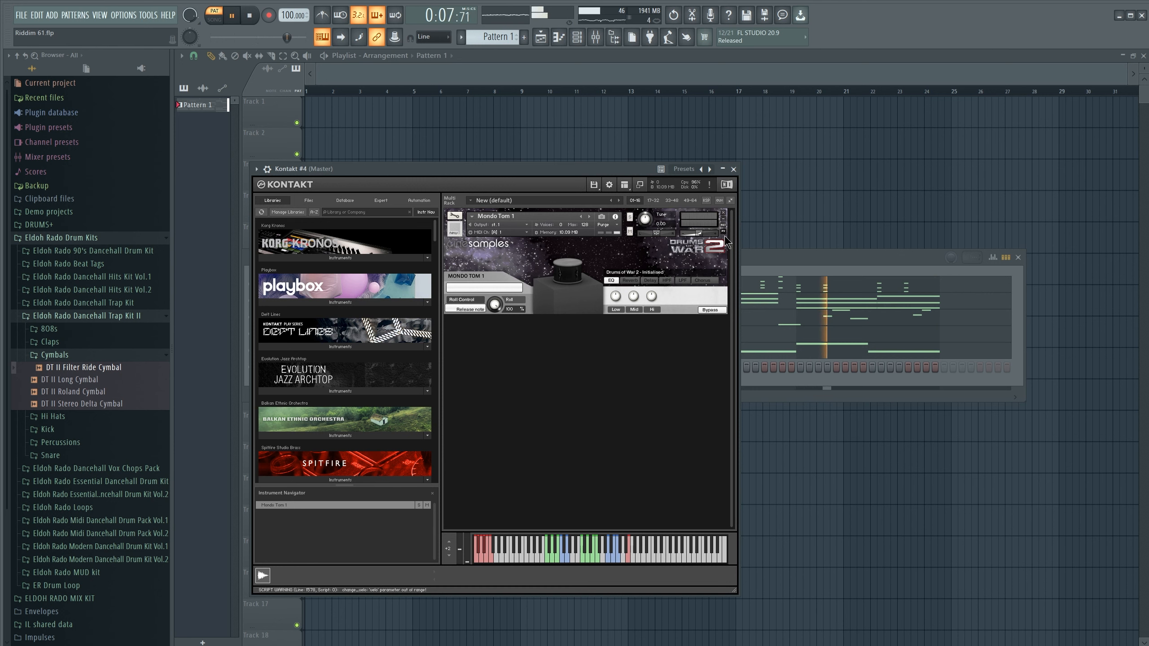
Audition DT II Beast Kick from the Dancehall Trap Kit II kicks and add it to the channel rack as a new channel.
left_click(66, 357)
left_click(47, 380)
left_click(69, 393)
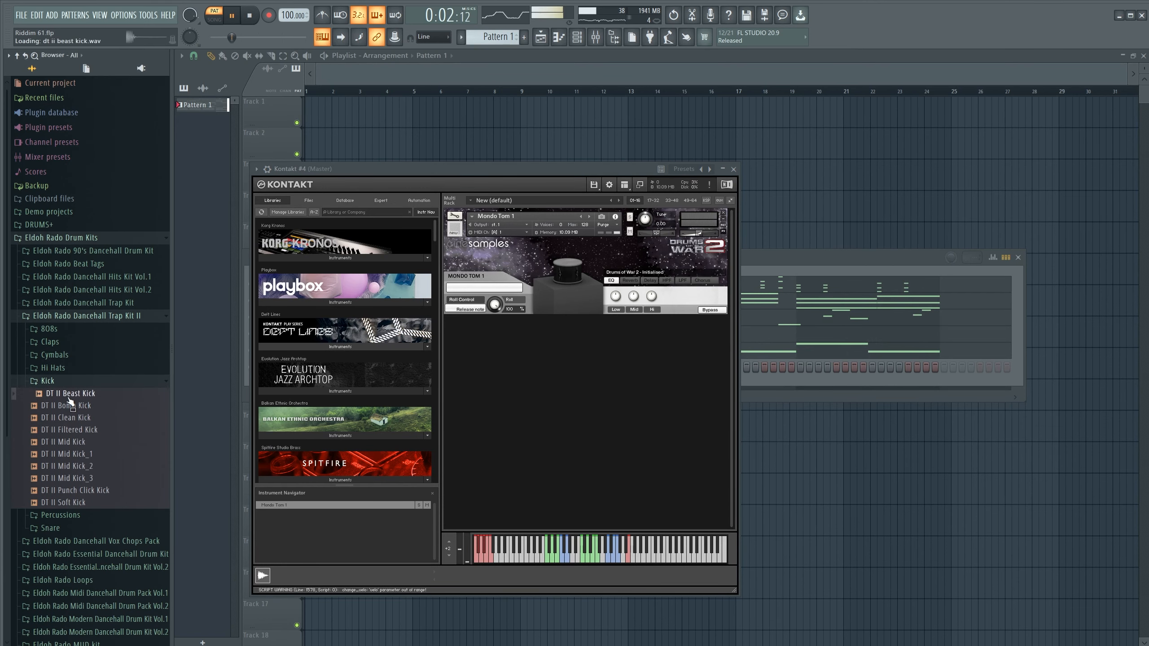
left_click_drag(539, 171, 730, 468)
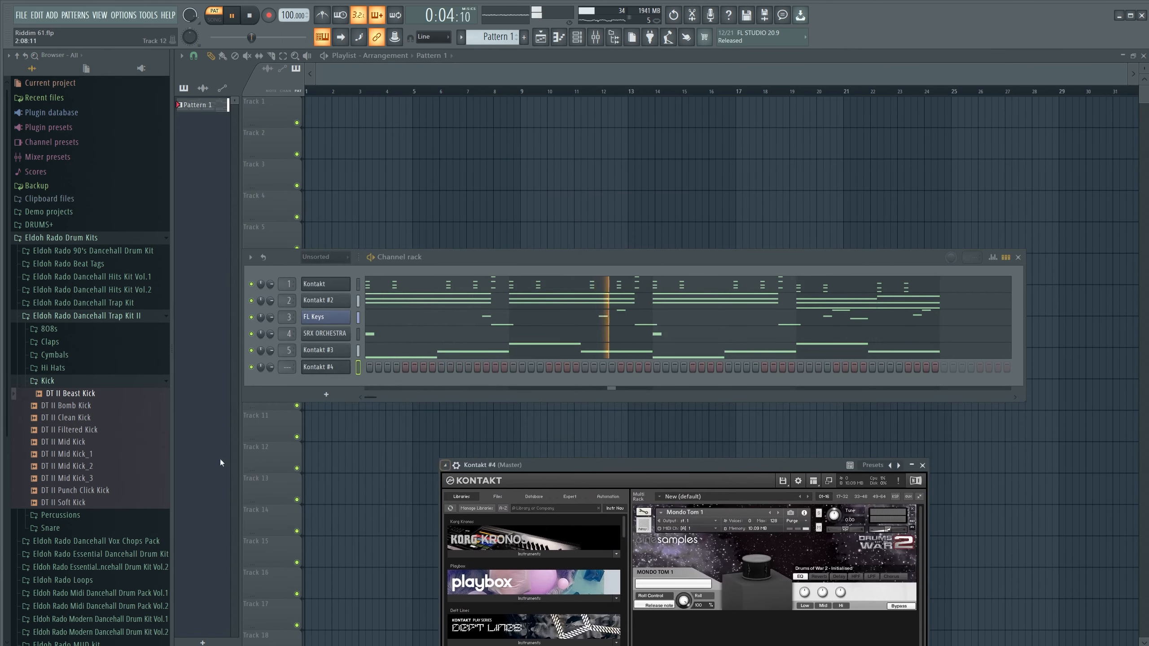
left_click_drag(82, 398, 342, 377)
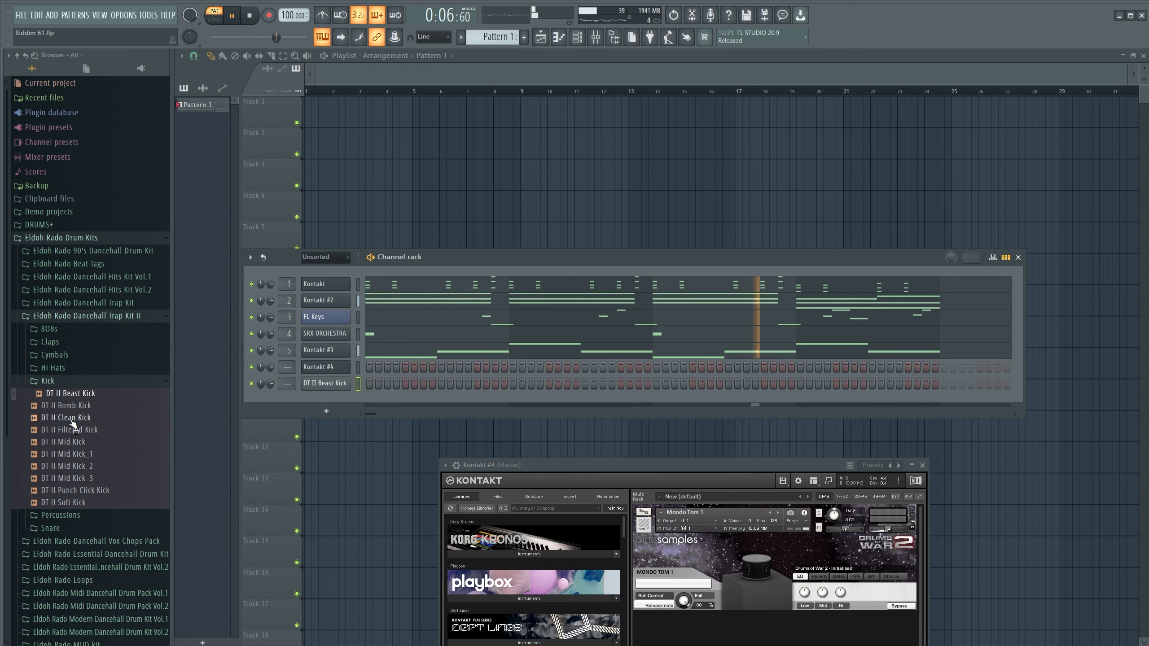
Audition DT II High Life 2_1 from the kit's snares and add it as a new channel below the kick.
left_click(66, 377)
left_click(51, 406)
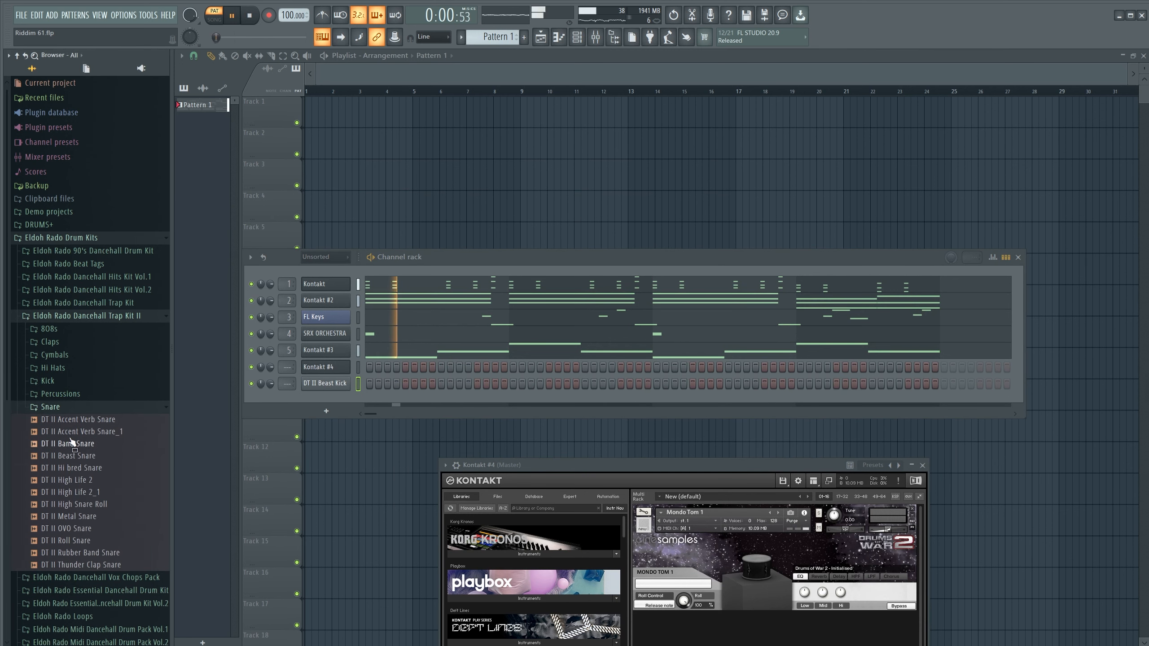
left_click(84, 491)
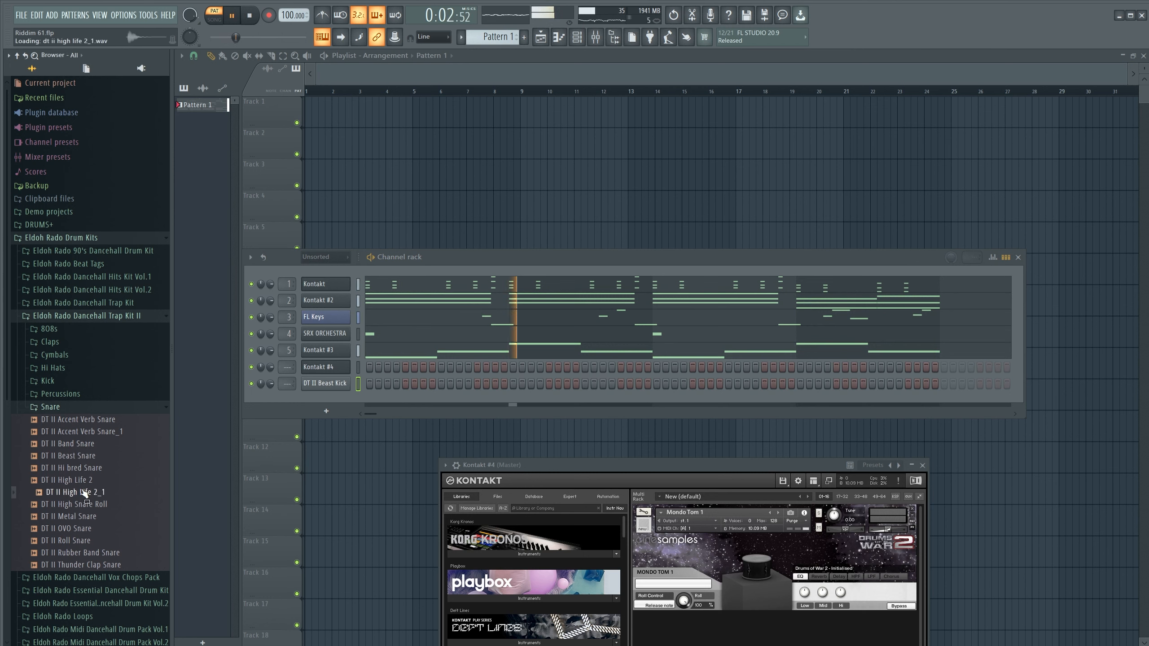
left_click_drag(86, 494, 327, 394)
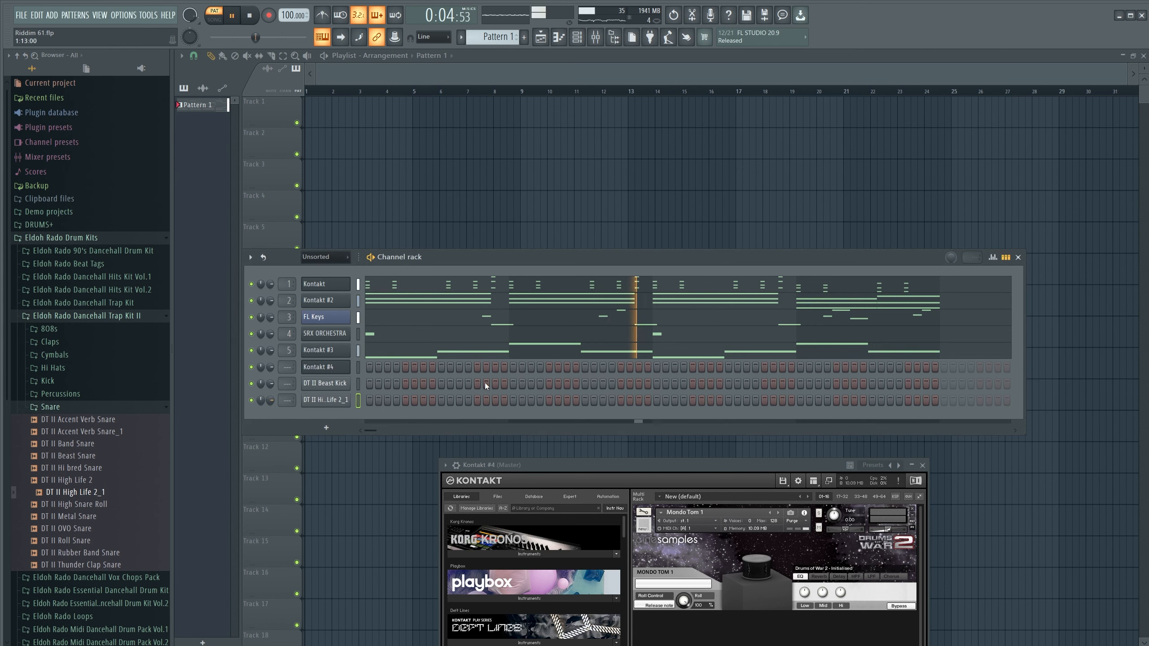
Move the channel rack higher and turn on step looping with a one-bar loop for the drum channels.
left_click_drag(539, 261, 536, 220)
key("space")
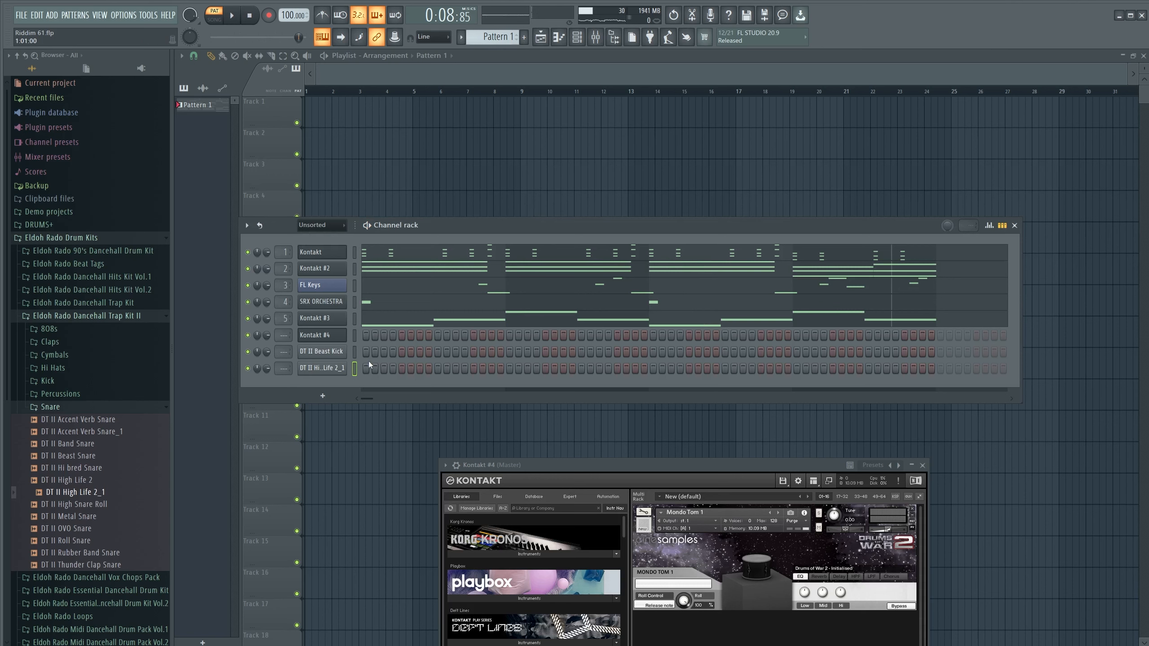
key("space")
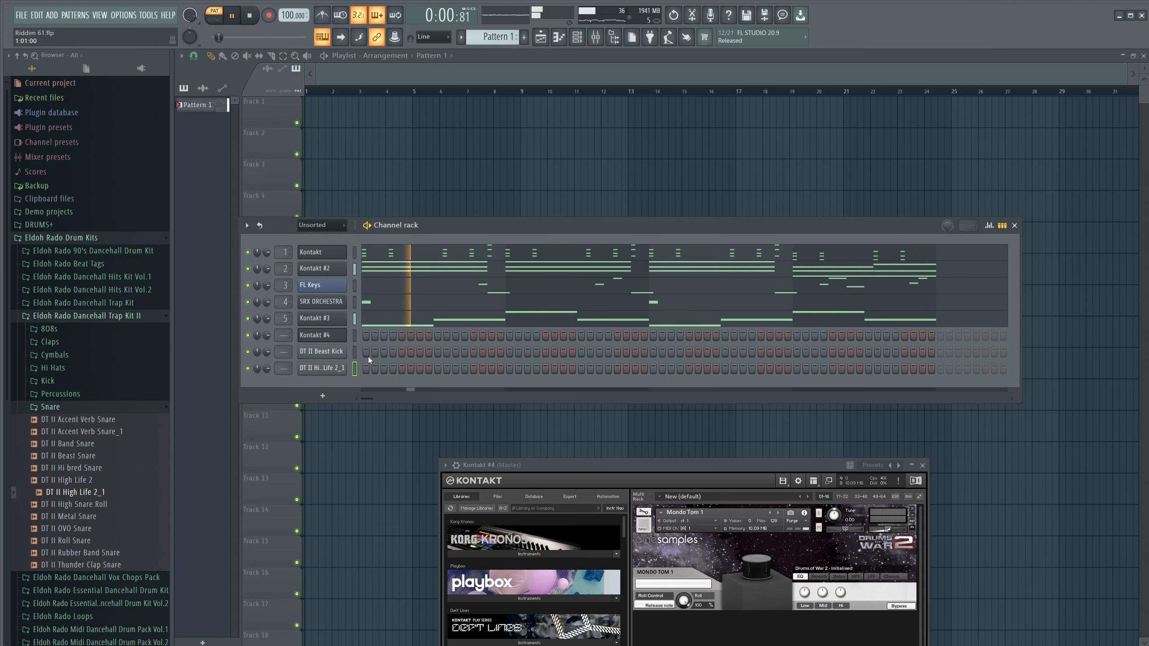
key("space")
left_click(366, 352)
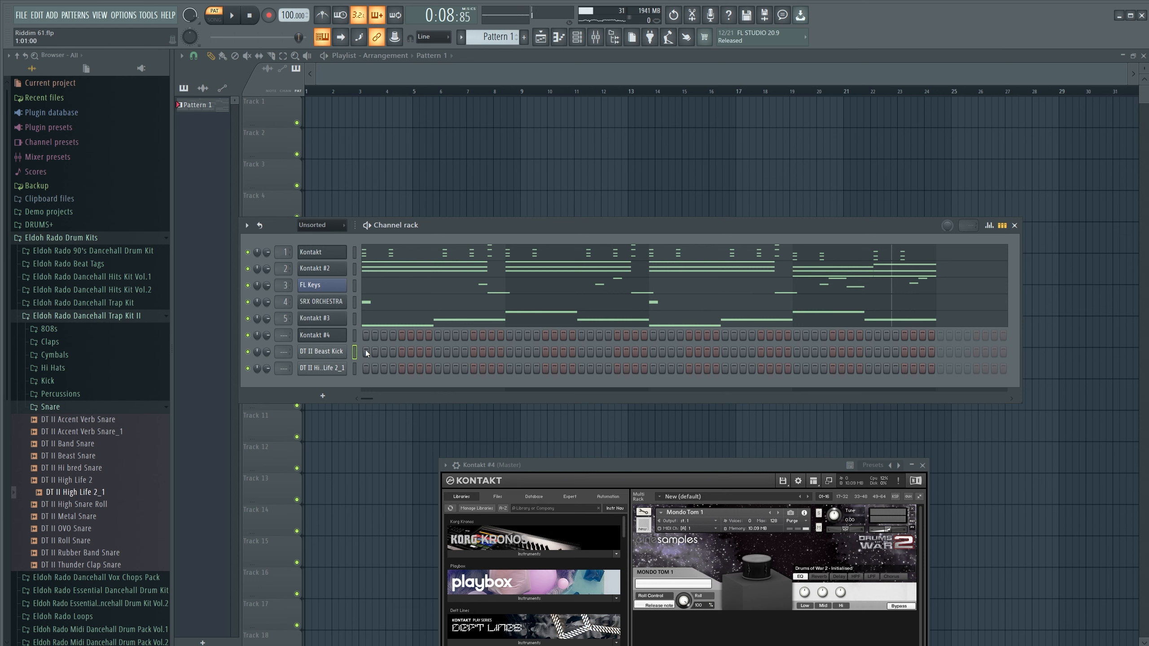
left_click(263, 230)
right_click(264, 231)
left_click(285, 255)
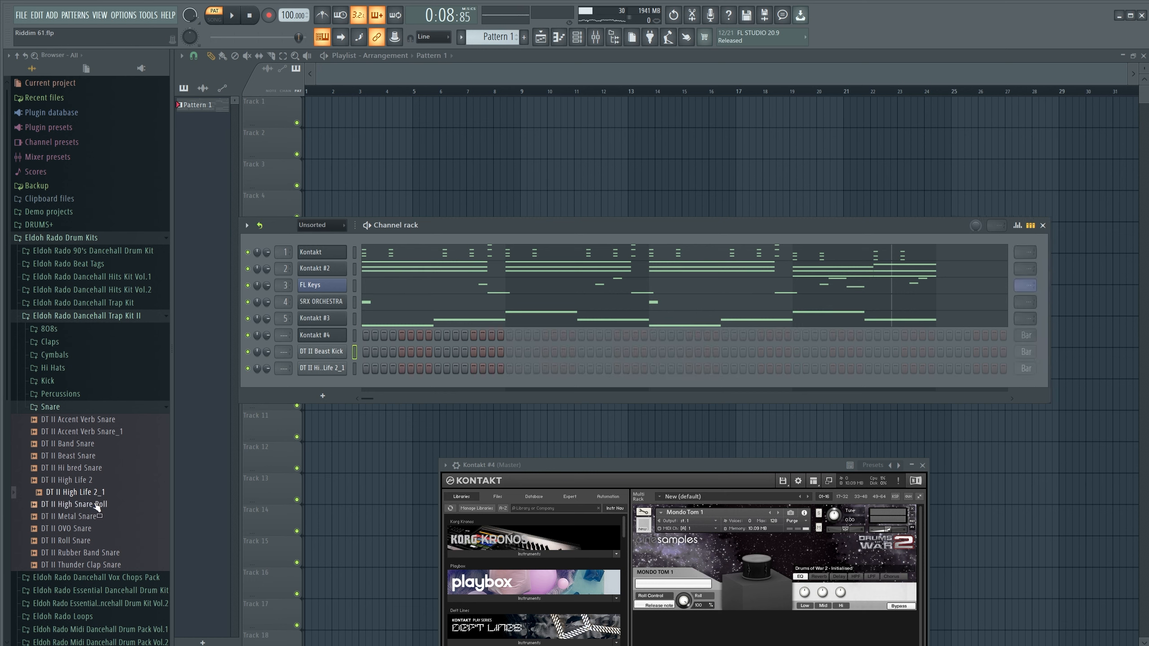
Program kick hits on steps 1, 4 and 11 and snare hits on steps 7 and 13, and play the pattern.
key("space")
key("space")
key("space")
left_click(367, 355)
left_click(393, 353)
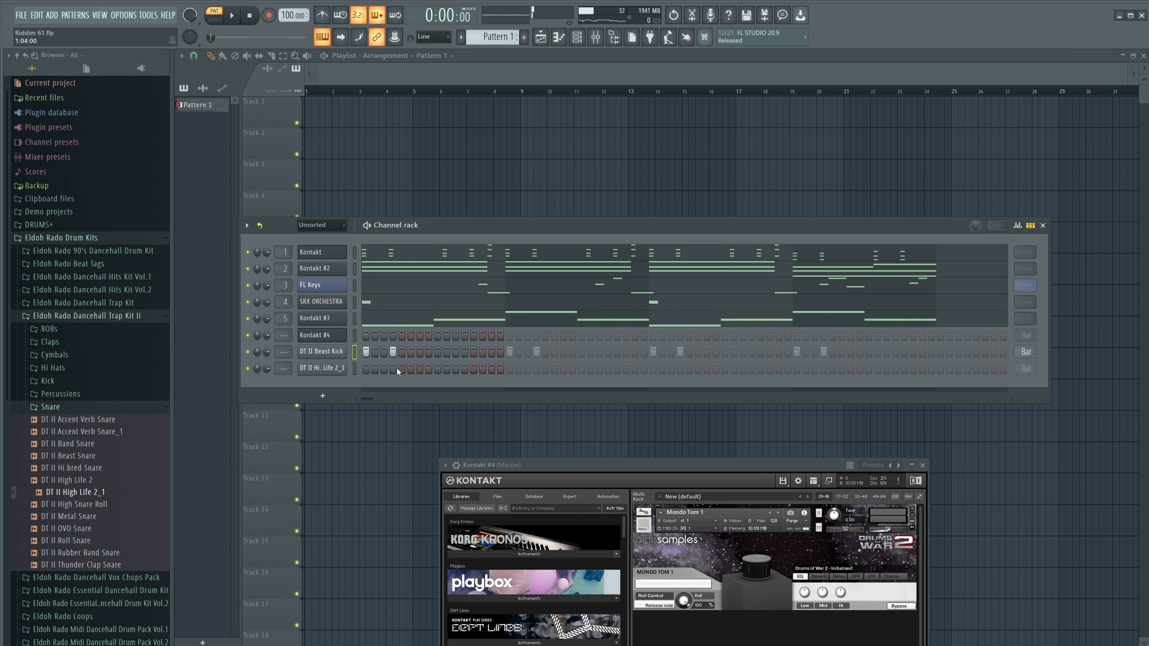
left_click(418, 368)
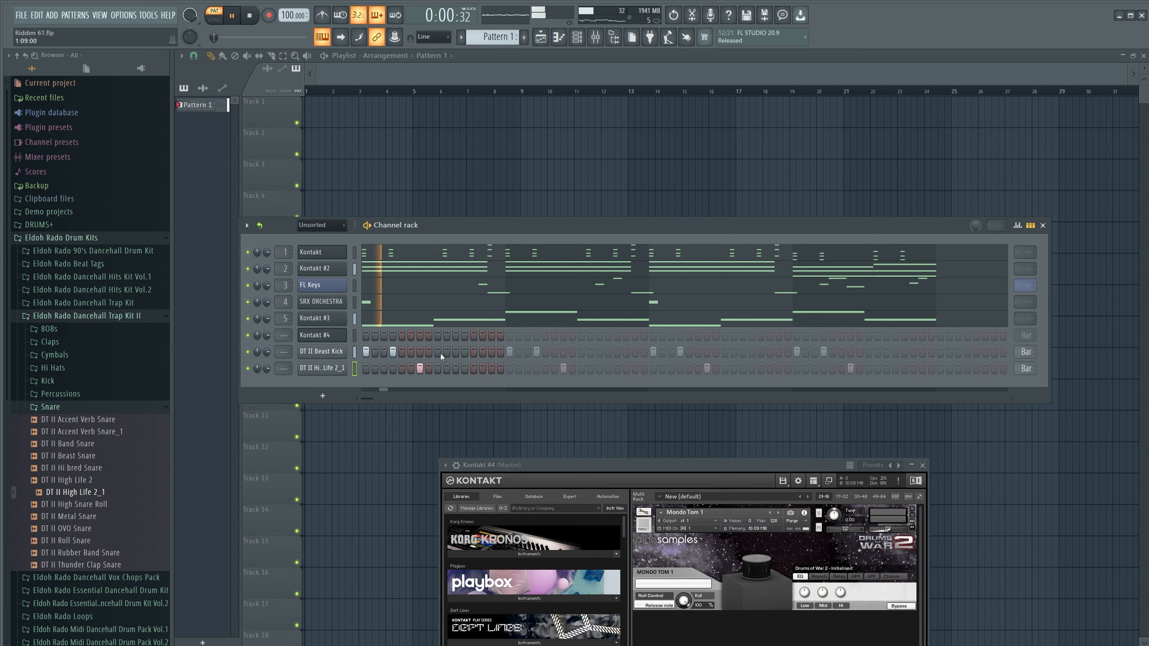
left_click(456, 353)
left_click(473, 368)
key("space")
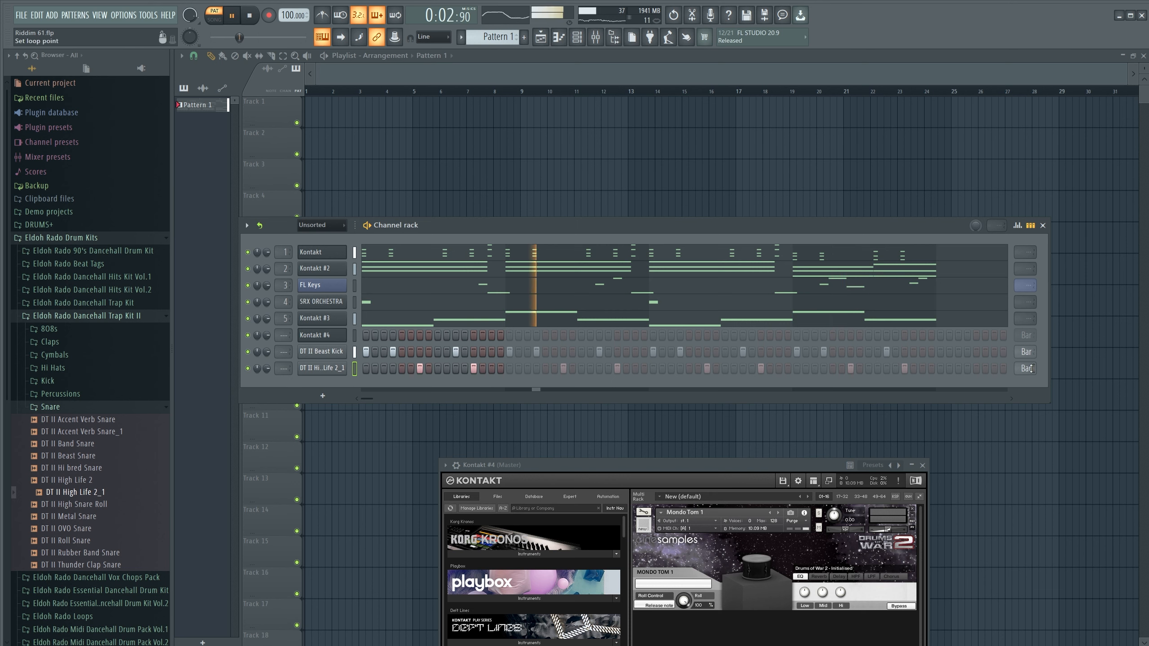
Extend the snare channel's loop to 32 steps, add hits on steps 23, 29 and 31, and play the pattern.
key("space")
left_click_drag(1027, 369, 1024, 369)
scroll(1024, 369, "up", 14)
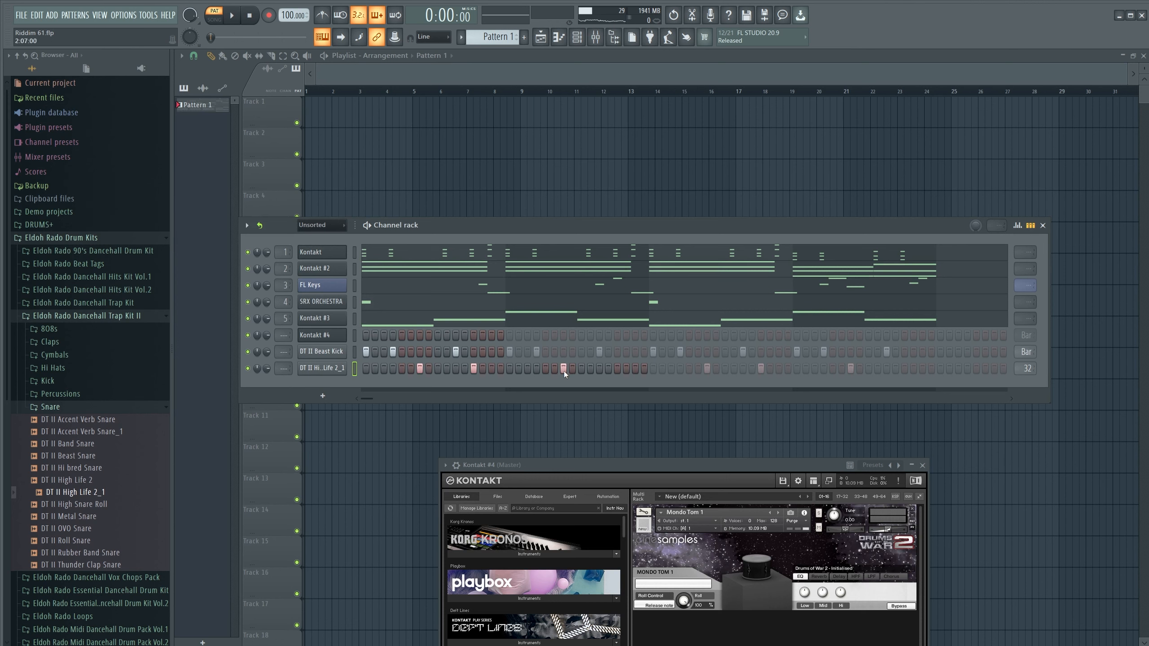
key("space")
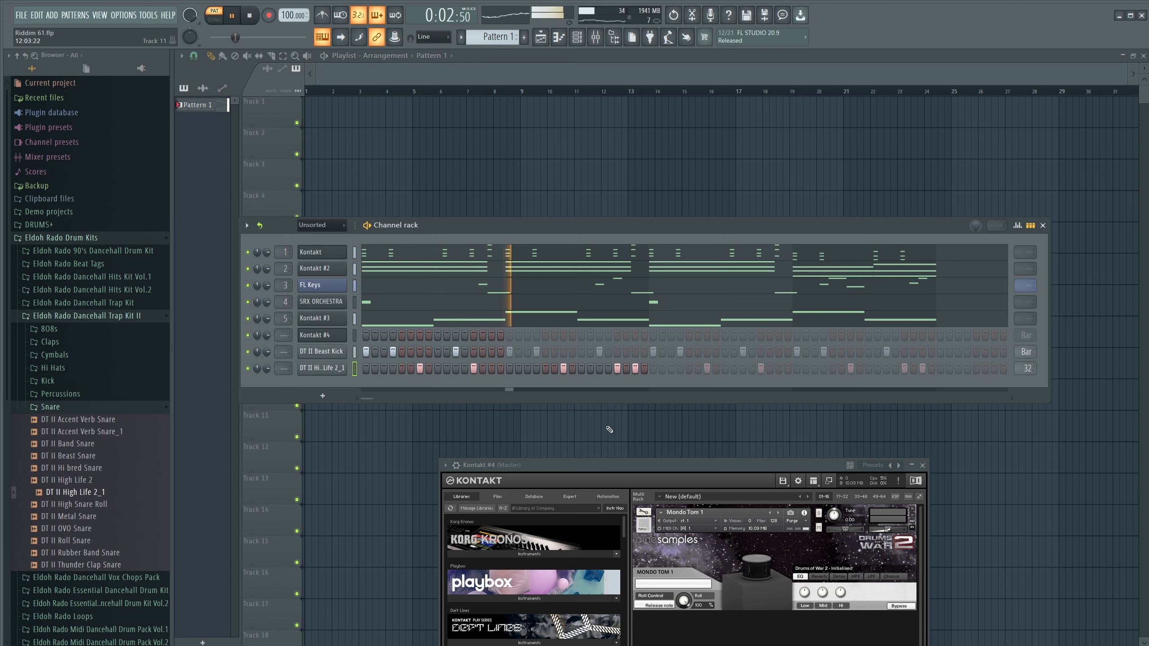
Remove Mondo Tom 1 from Kontakt #4, clear space around the channel rack and add a SubLab channel.
left_click_drag(672, 467, 675, 208)
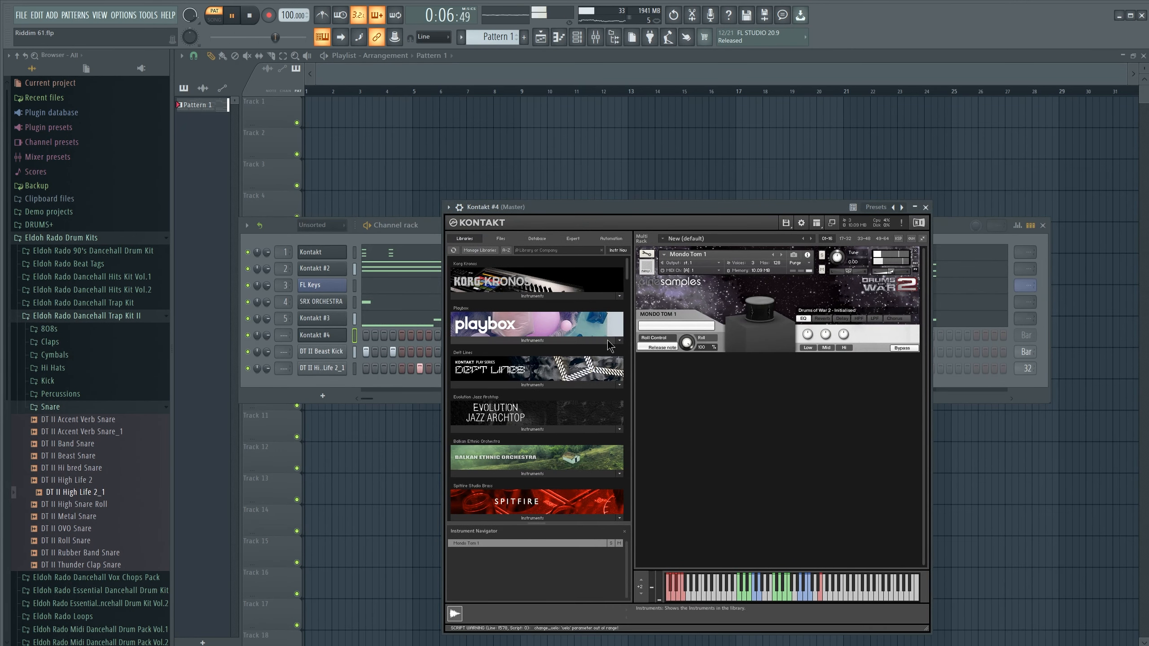
left_click(915, 253)
left_click_drag(617, 211, 566, 482)
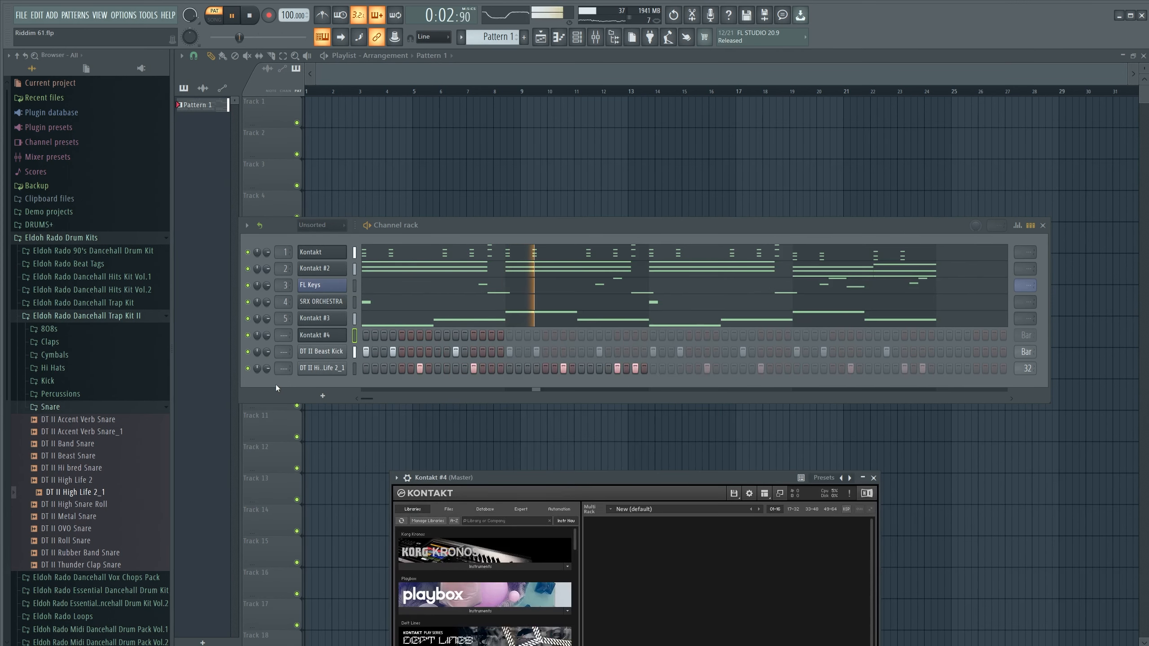
left_click_drag(301, 384, 313, 294)
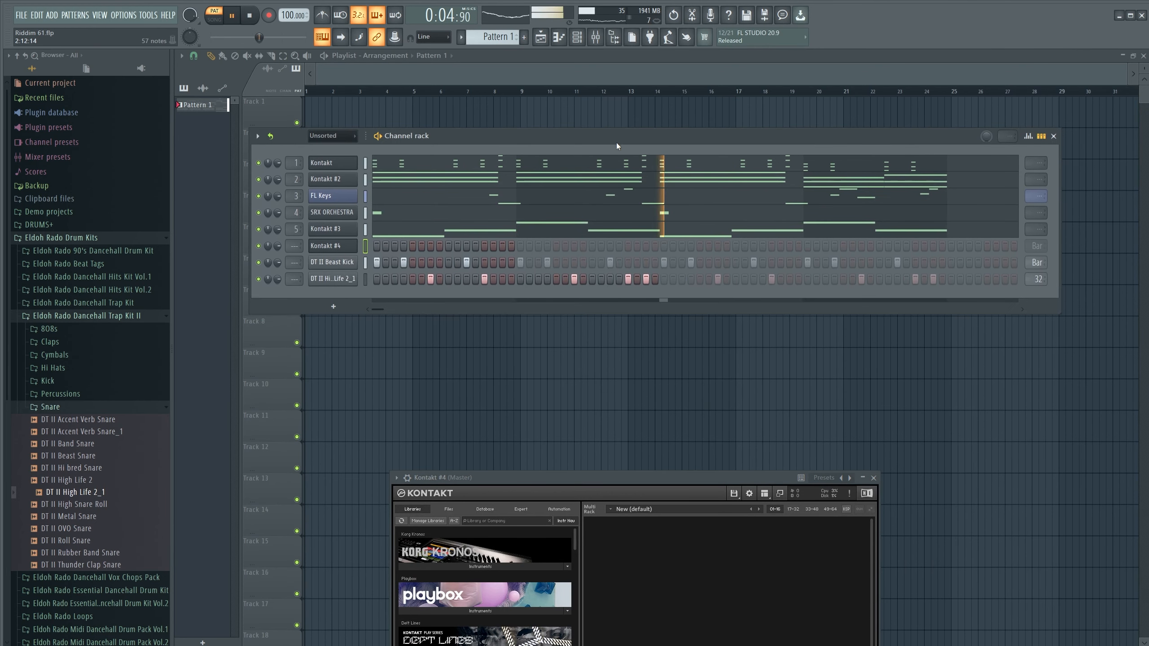
key("space")
left_click(334, 307)
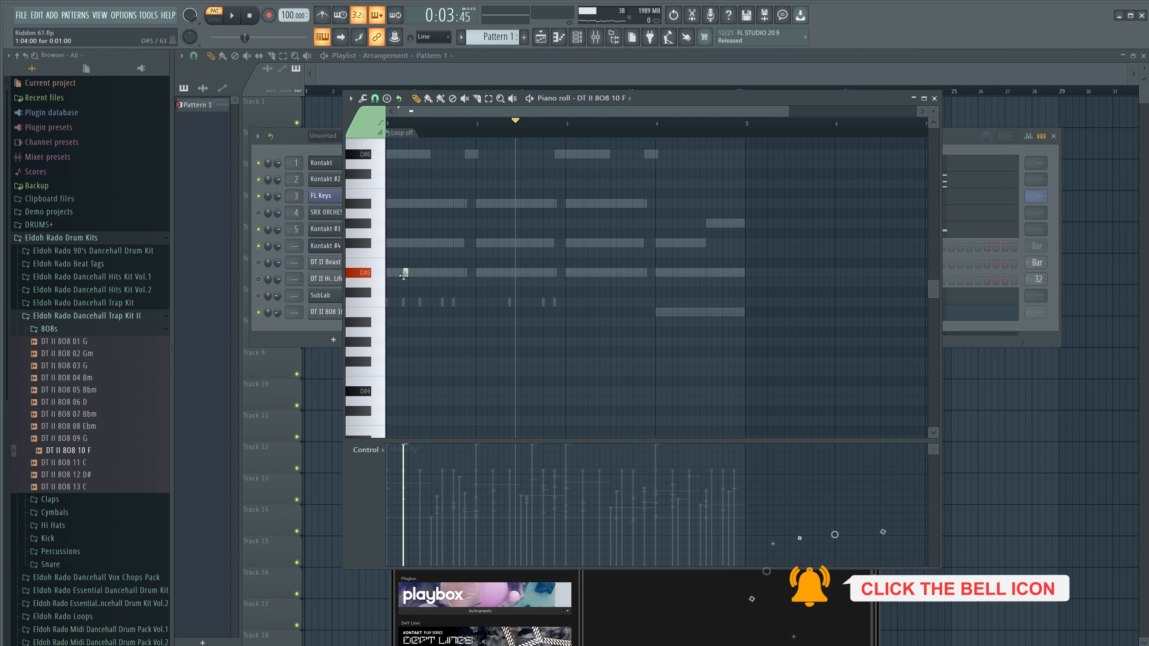
Place the DT II 808 10 F channel's D#5 note at the start of bar 1 and audition it.
left_click_drag(407, 273, 387, 272)
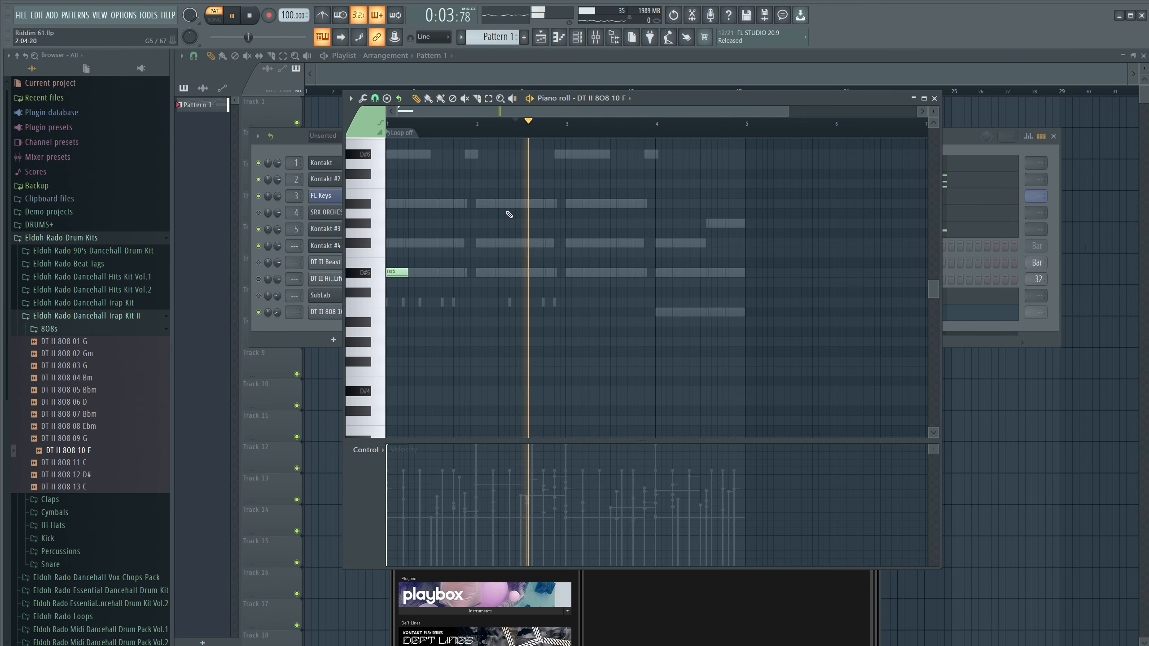
key("space")
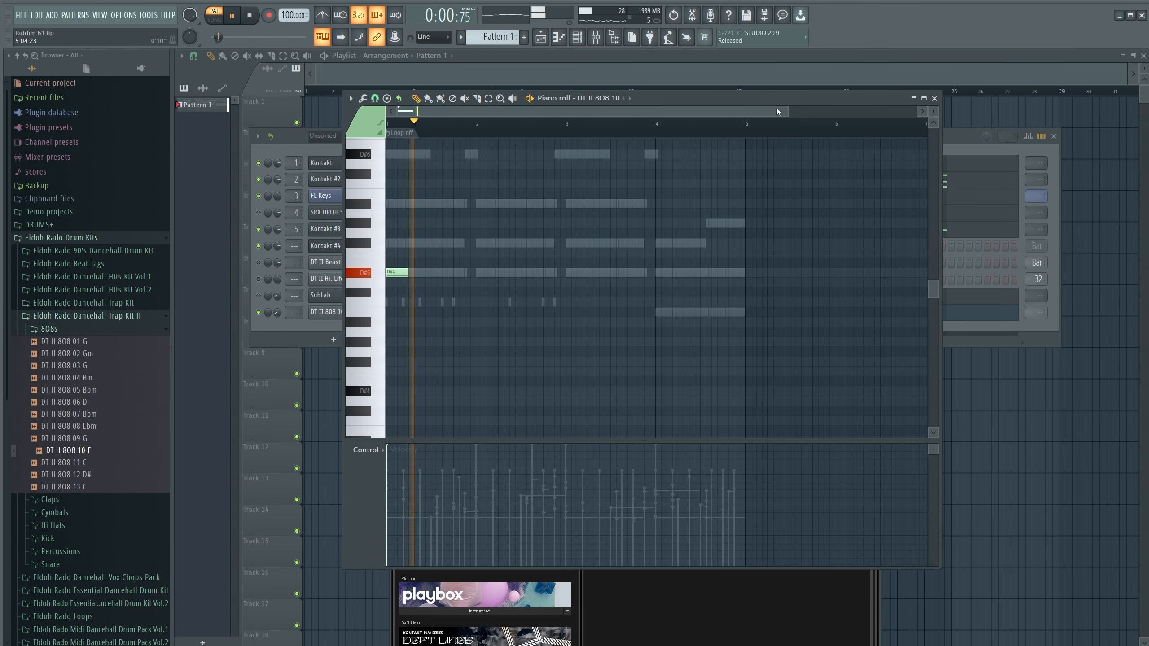
left_click_drag(788, 111, 477, 131)
key("space")
Set the root note of the DT II 808 10 F sampler to F5 and audition the channel with the pattern.
left_click(317, 315)
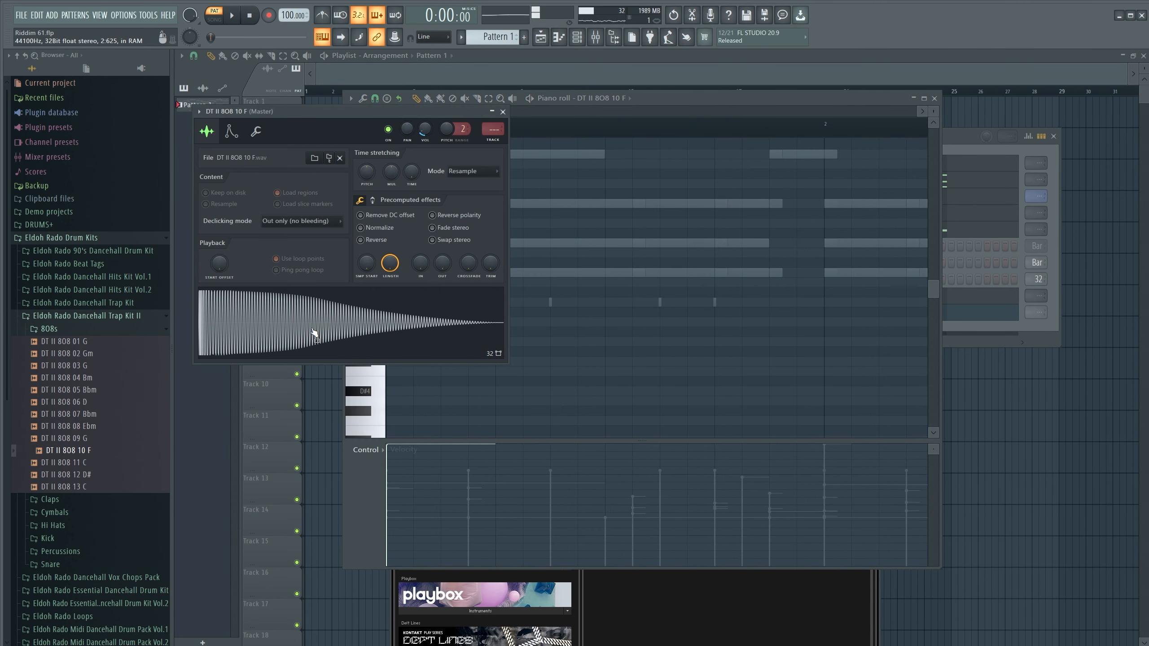
left_click(256, 131)
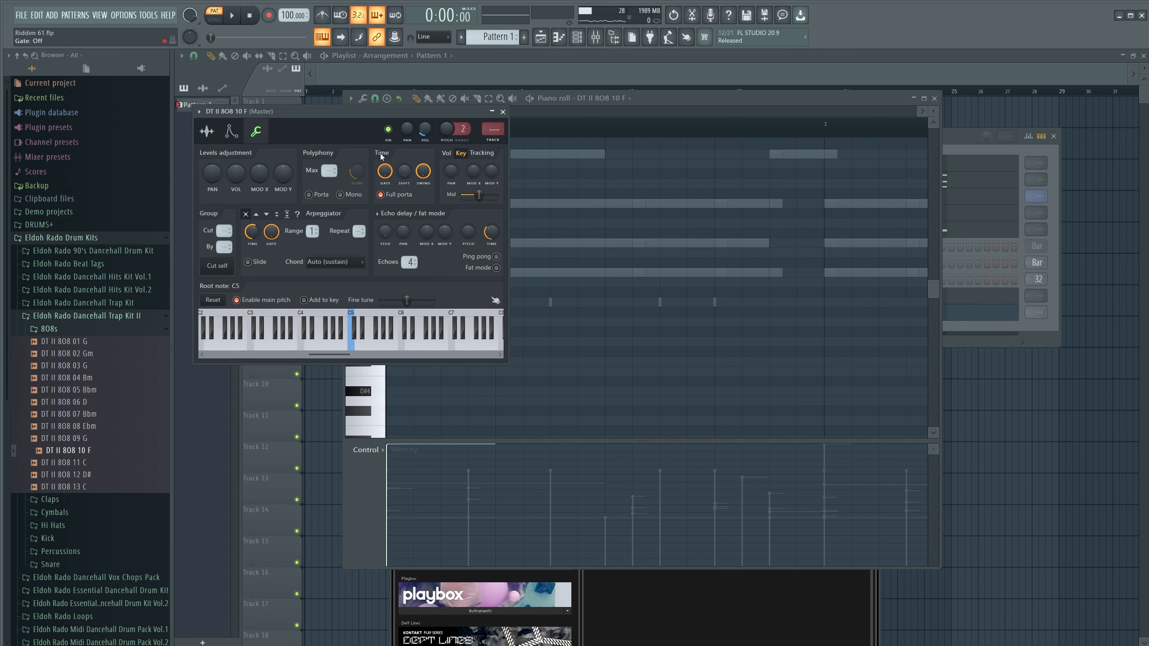
left_click_drag(356, 113, 579, 115)
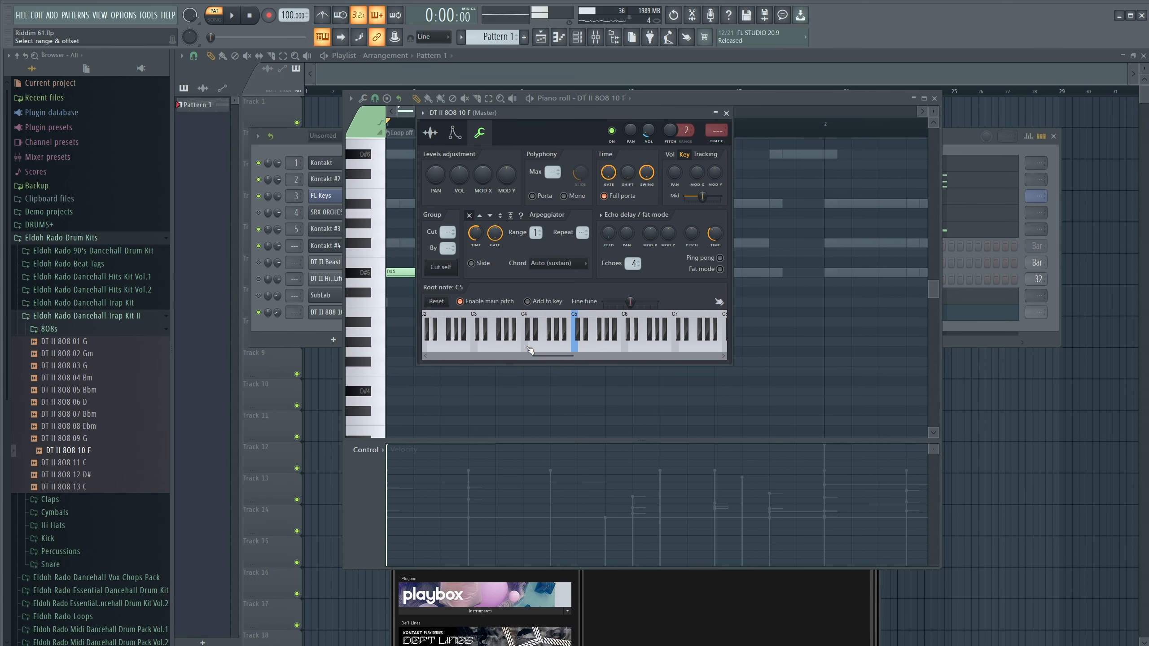
left_click(260, 315)
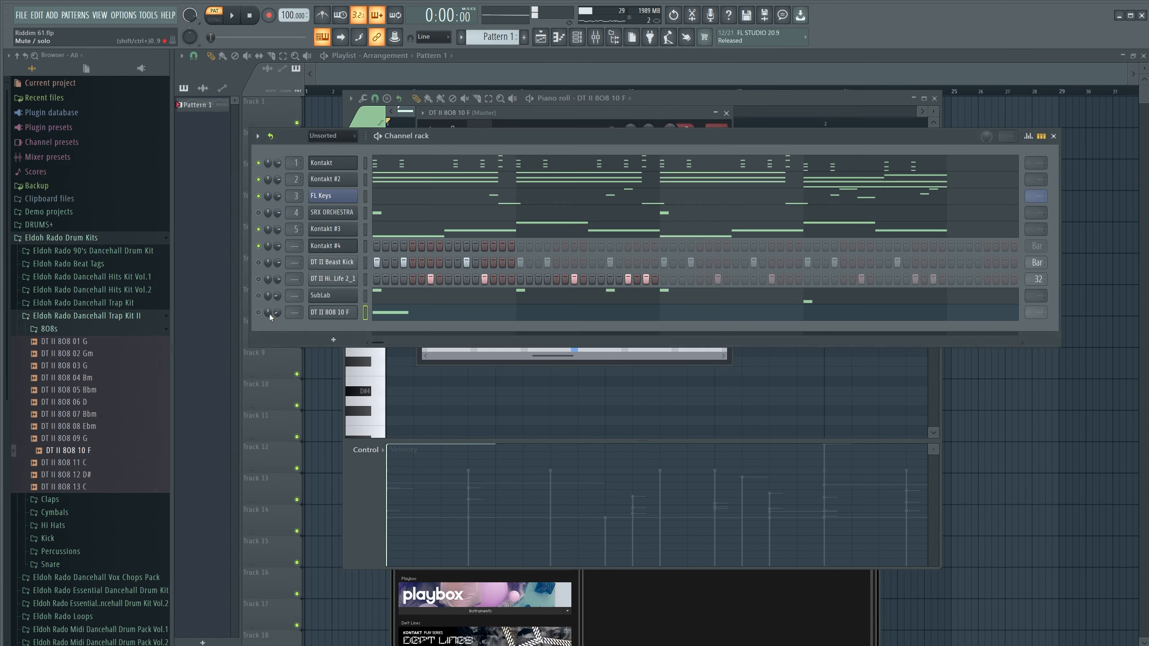
left_click(492, 357)
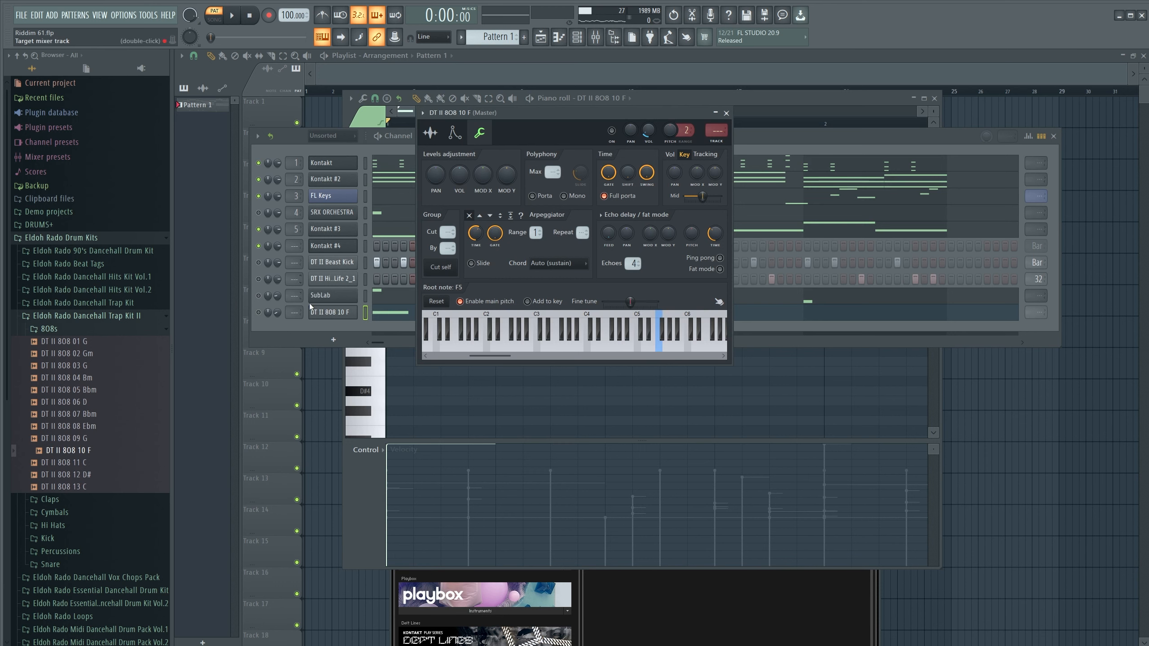
left_click(257, 320)
key("space")
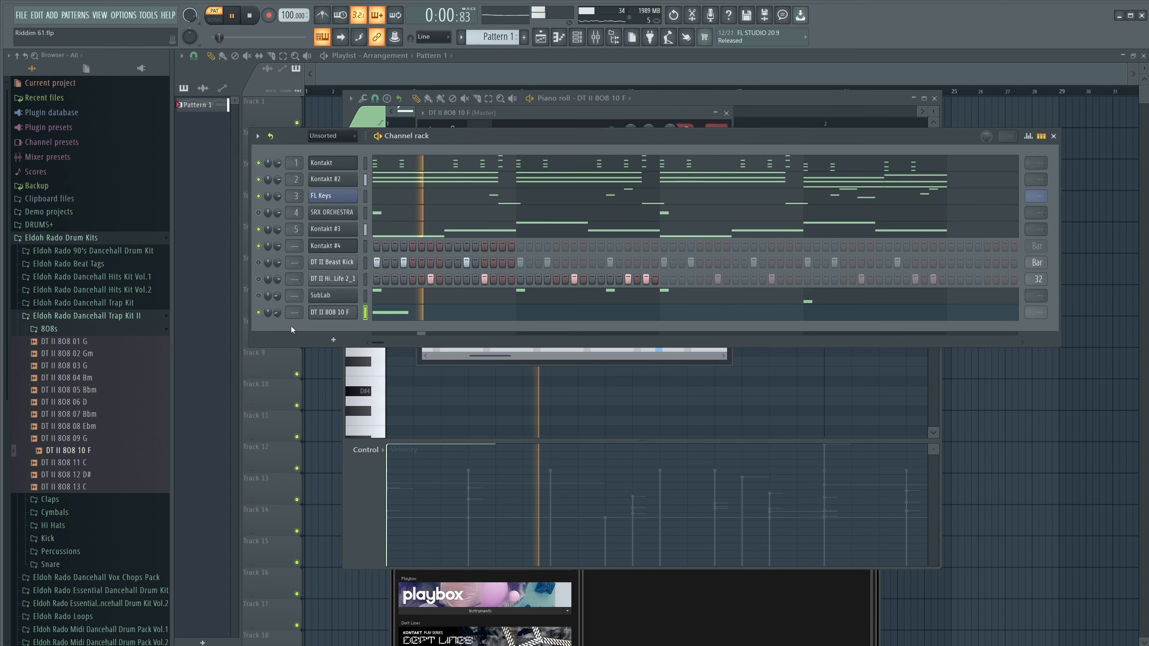
Reopen the DT II 808 10 F piano roll and listen to the D#5 note against the other parts.
right_click(350, 314)
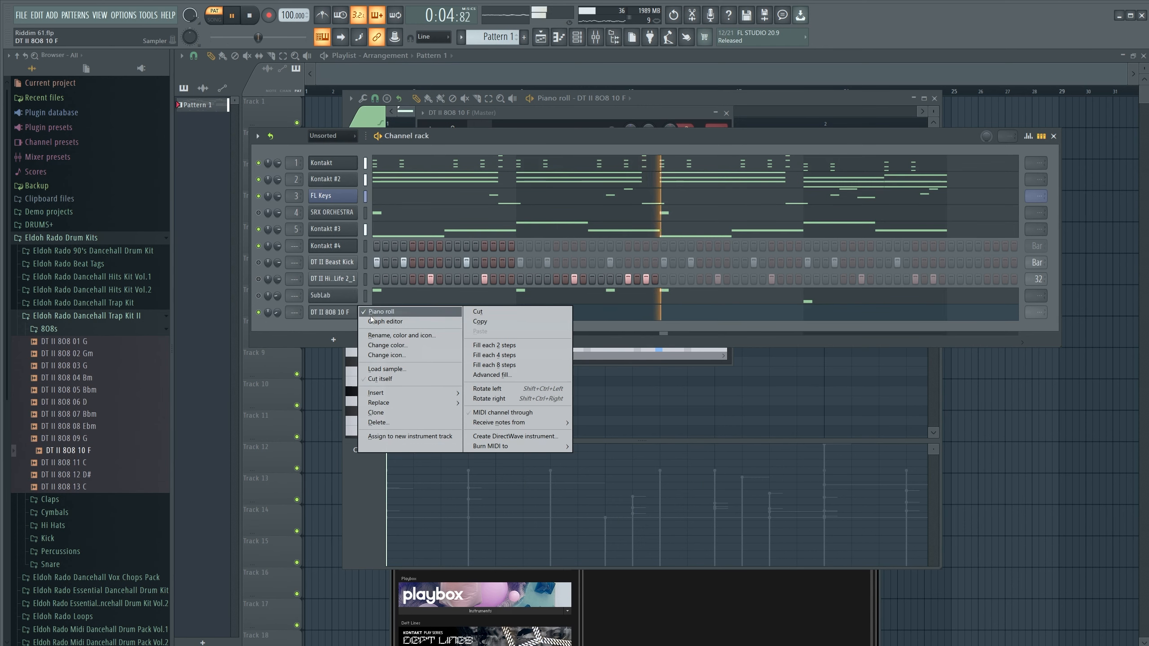
left_click(372, 314)
right_click(365, 313)
left_click(368, 312)
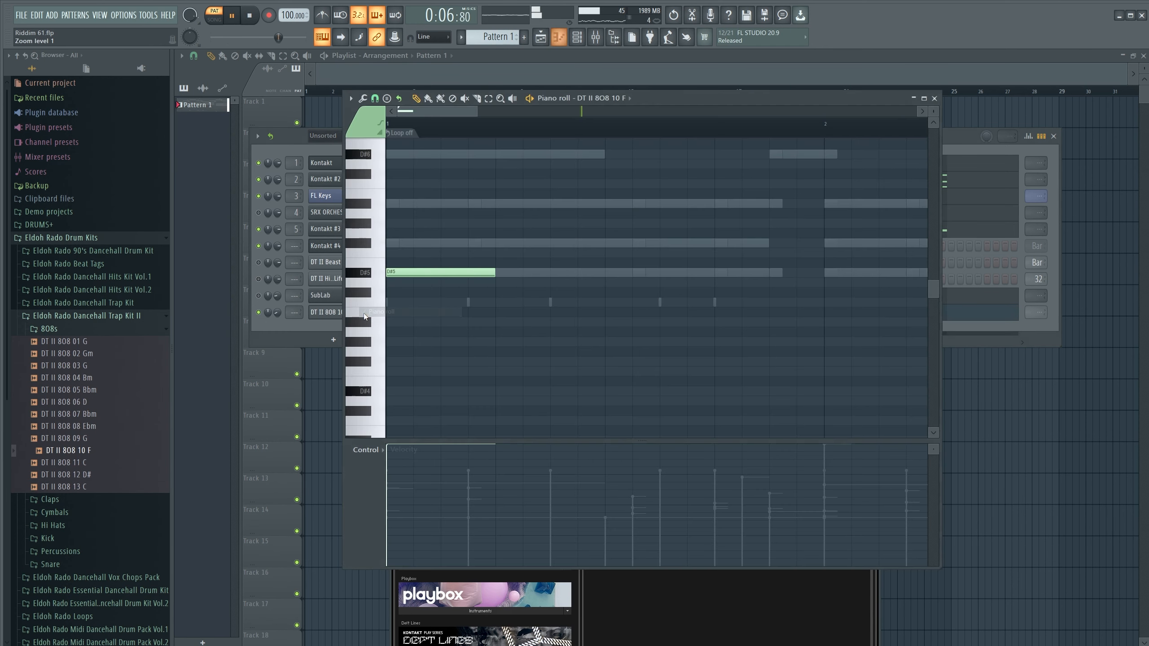
left_click_drag(474, 109, 527, 114)
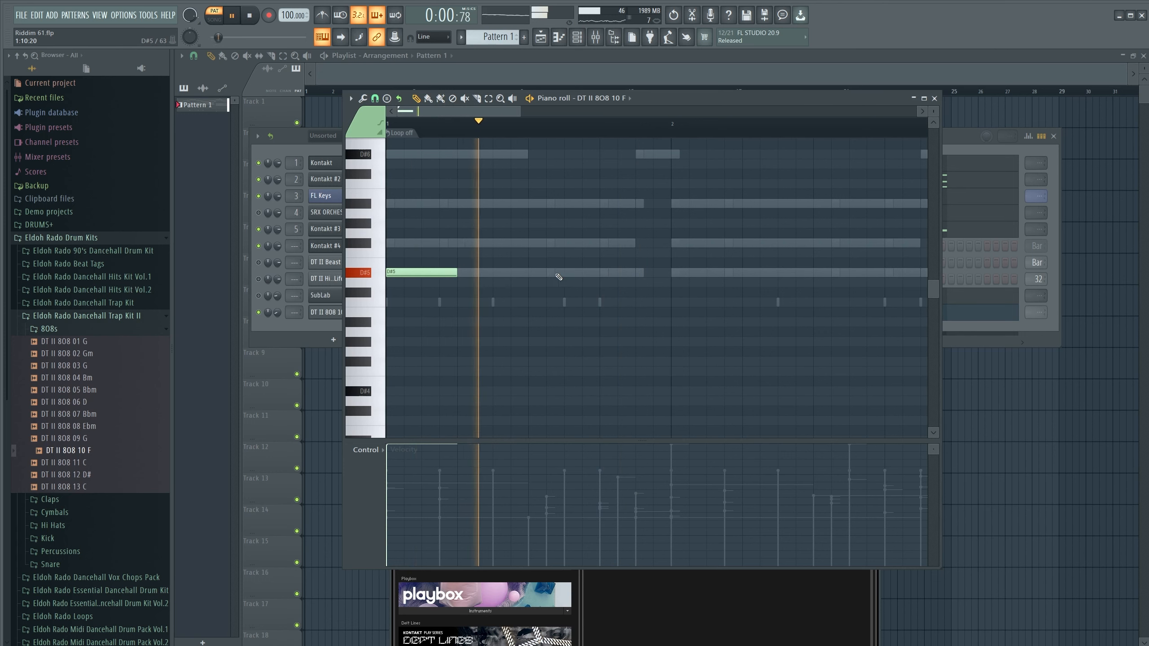
key("space")
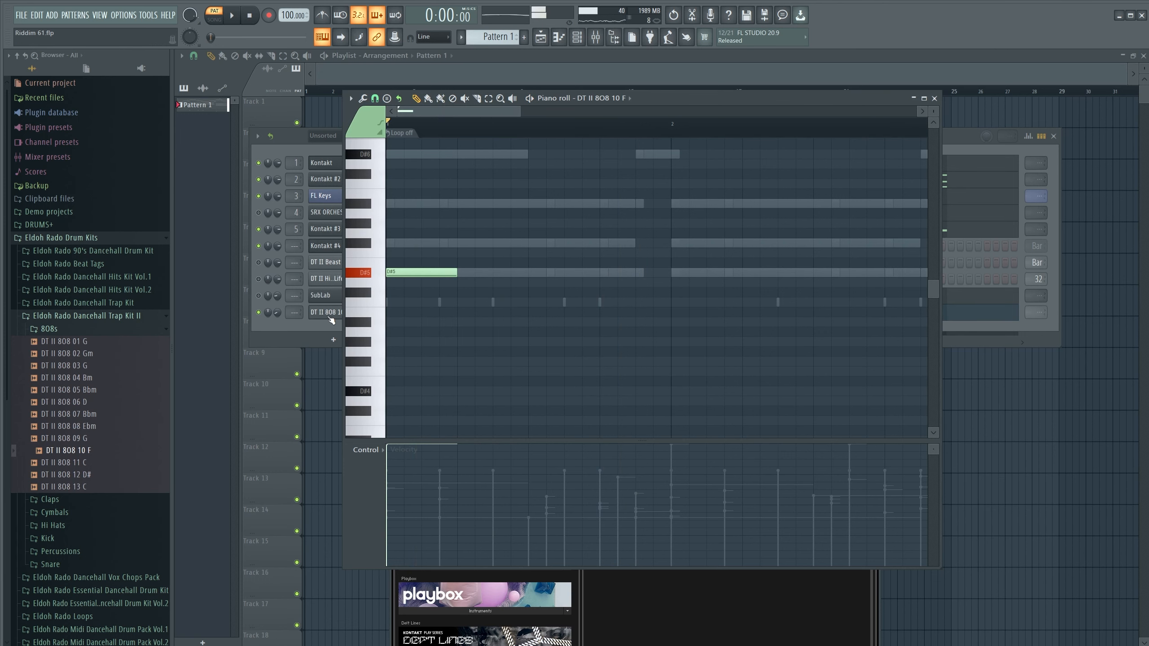
Enable the DT II 808 10 F sampler's volume envelope with decay, sustain and release at minimum, and close the channel settings.
left_click(331, 317)
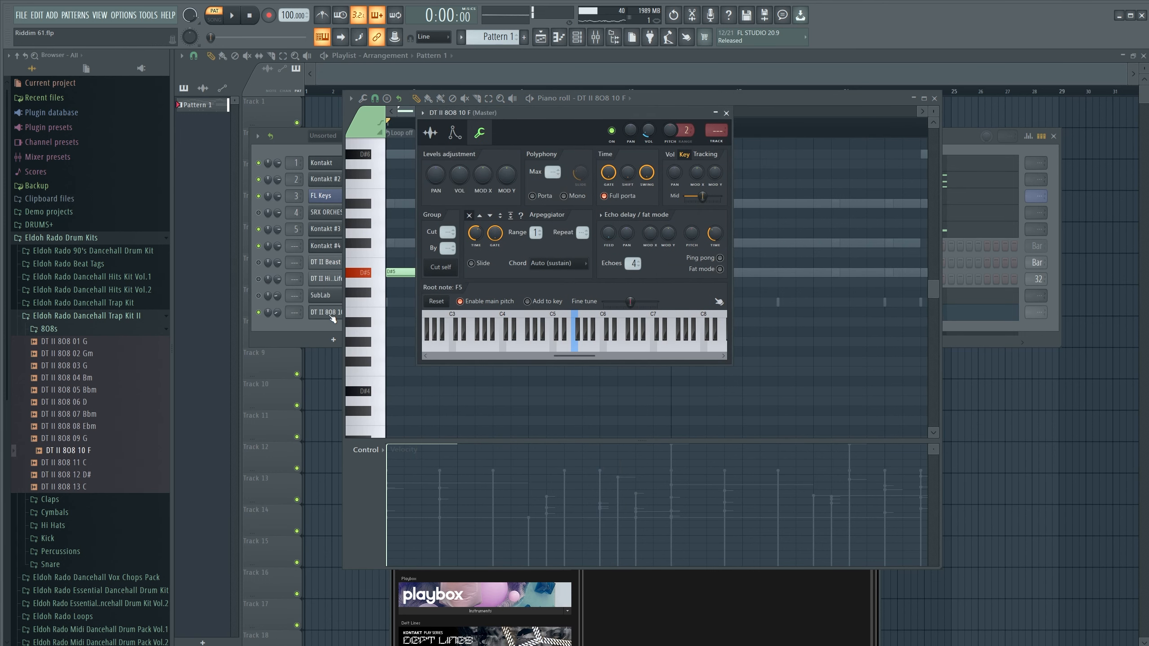
left_click(454, 133)
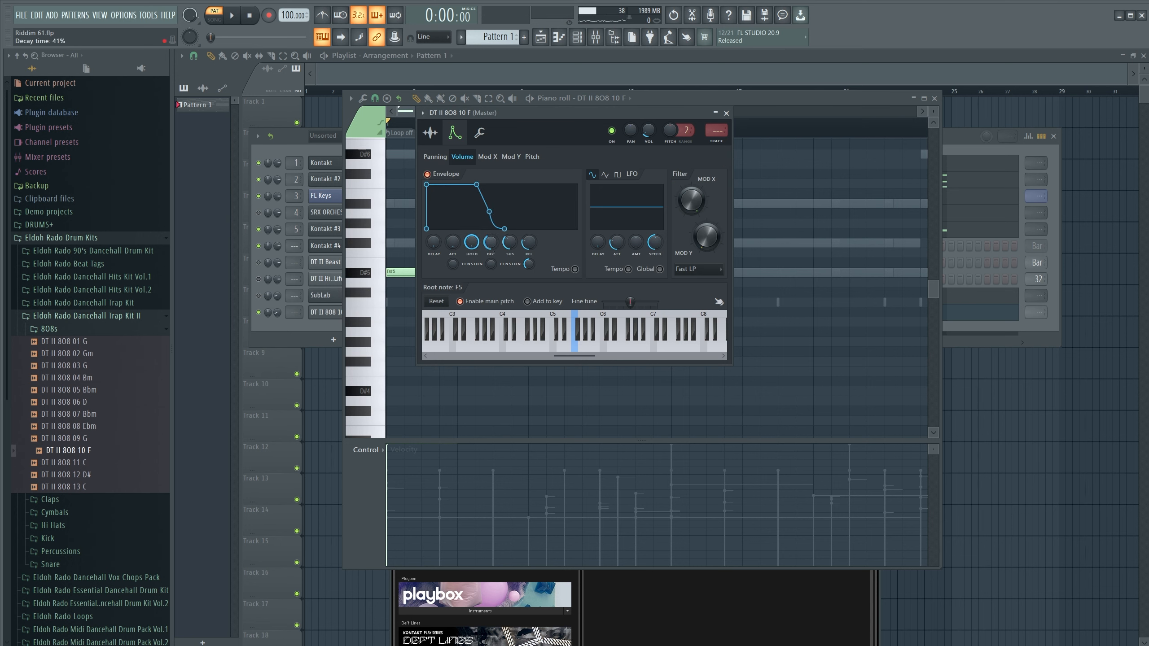
key("space")
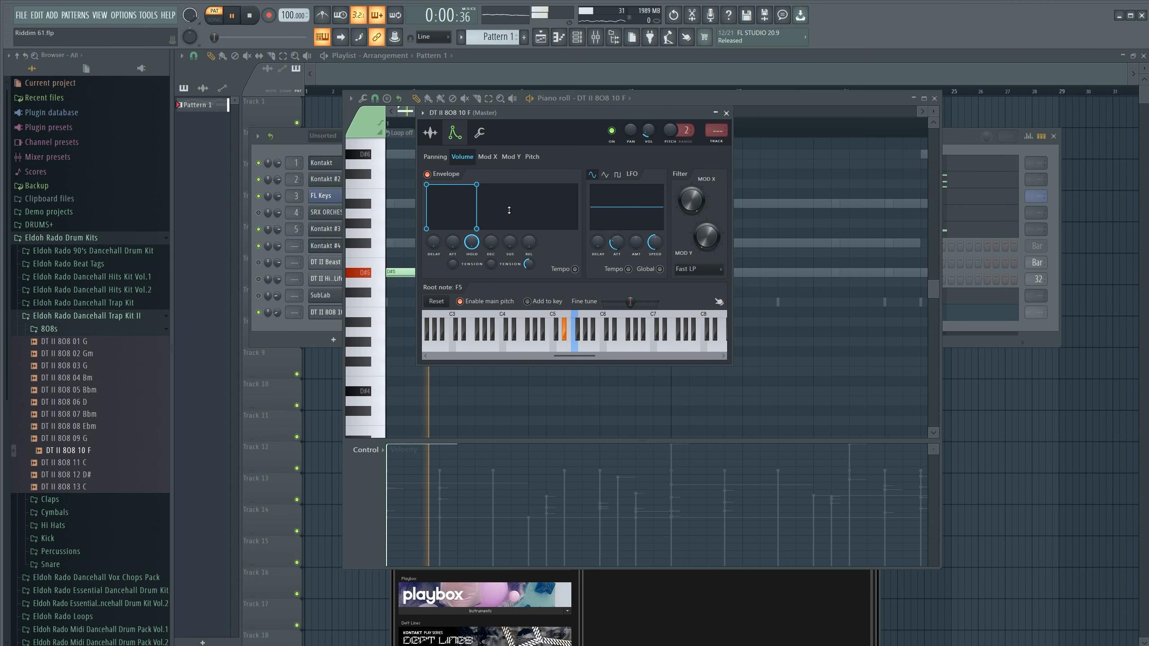
left_click(727, 113)
Shorten the DT II 808 10 F channel's D#5 note to three steps and audition it with the pattern.
key("space")
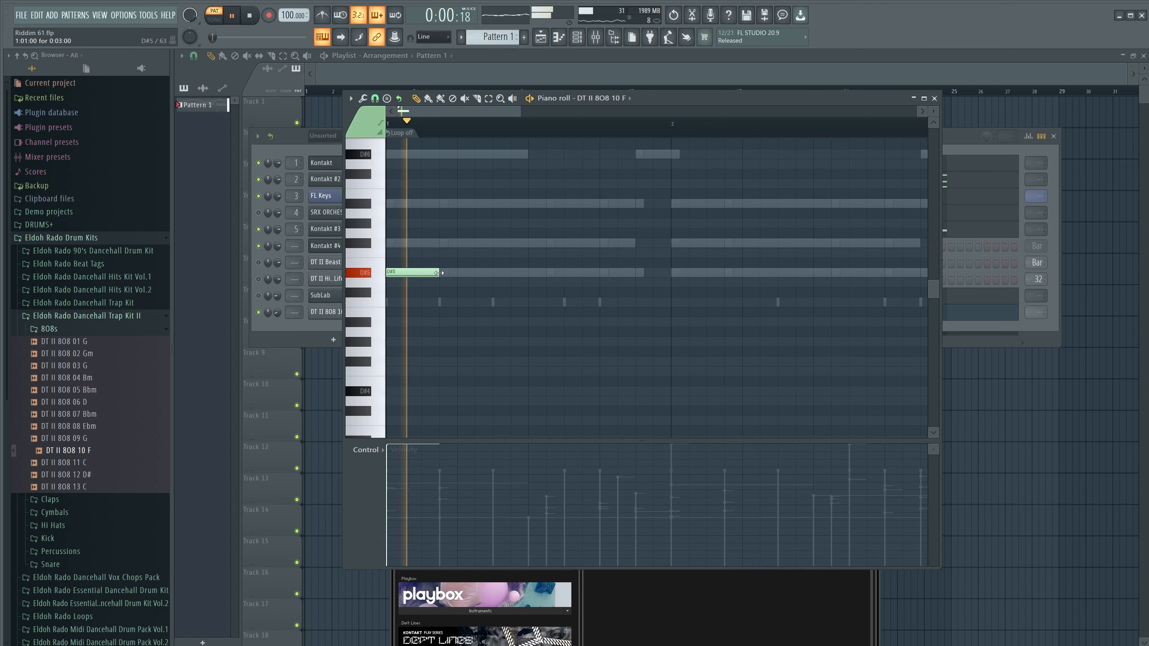
key("space")
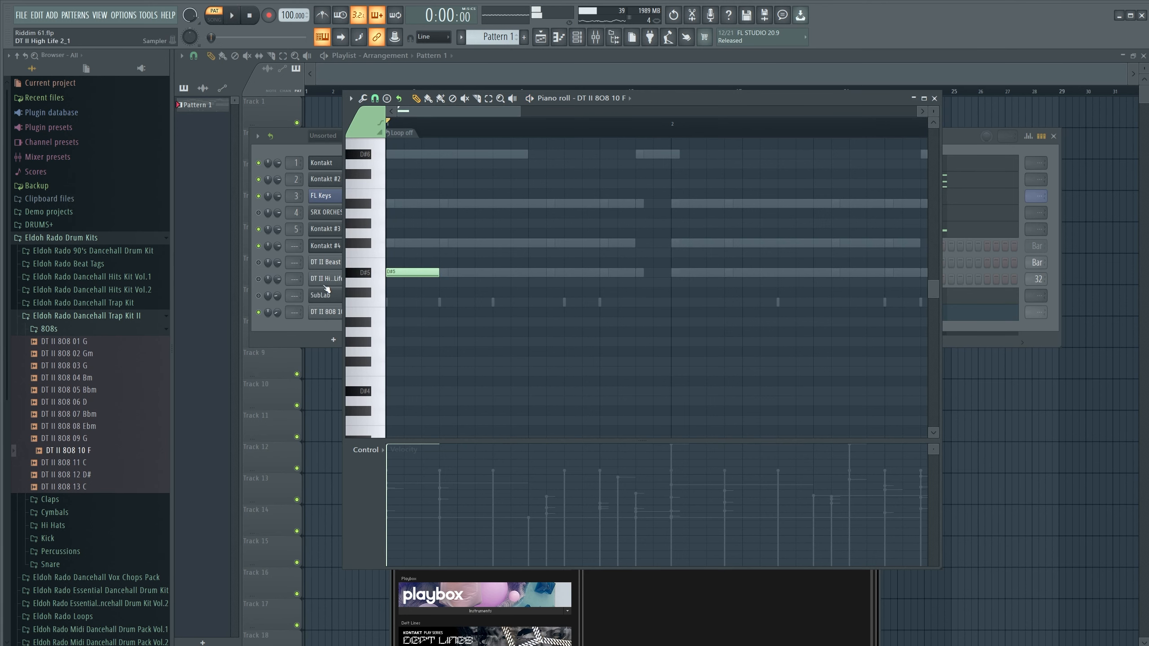
key("space")
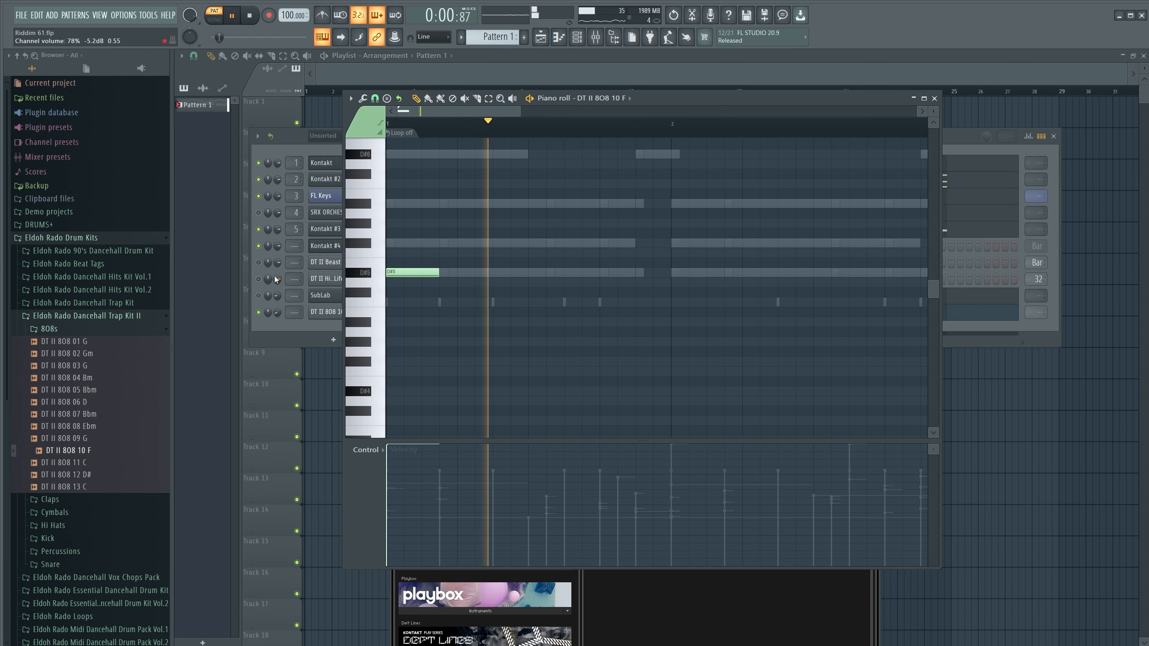
key("space")
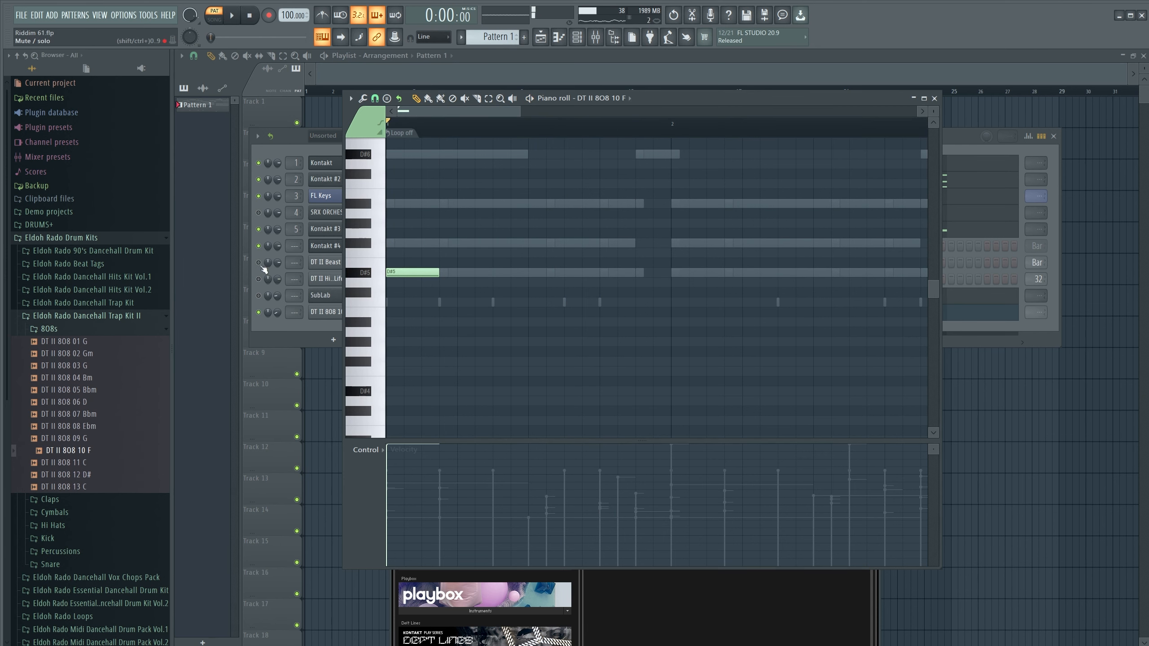
Unmute the DT II Beast channel and play the pattern to hear it with the 808 note.
left_click(261, 266)
key("space")
right_click(356, 308)
left_click(364, 311)
right_click(363, 311)
left_click(376, 315)
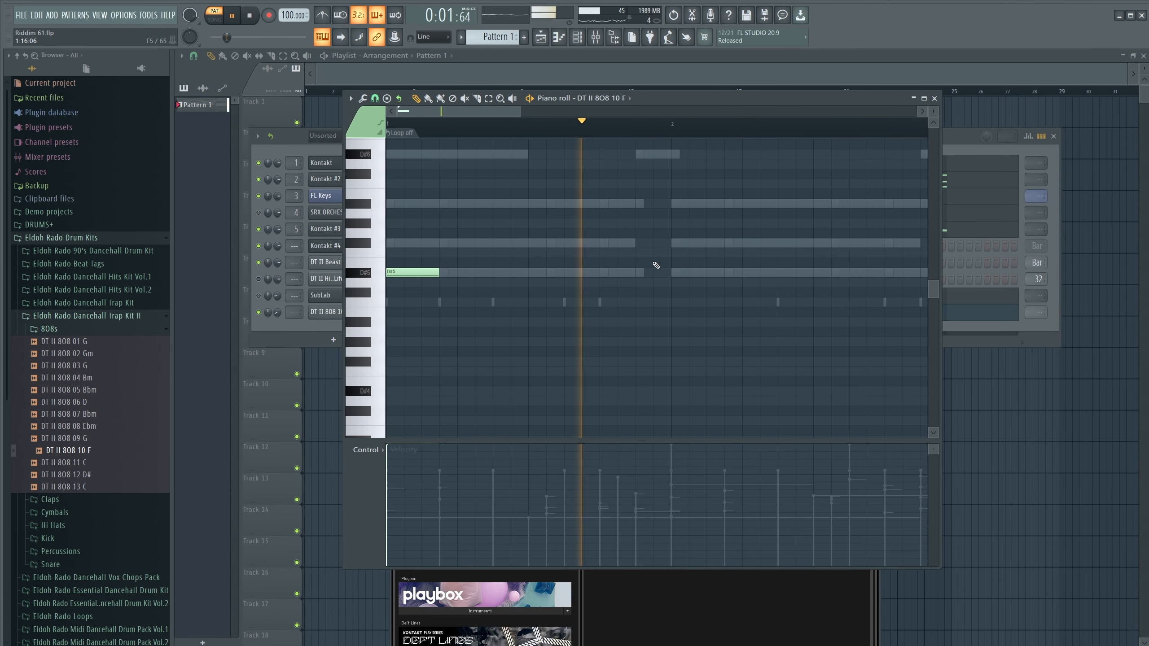
key("space")
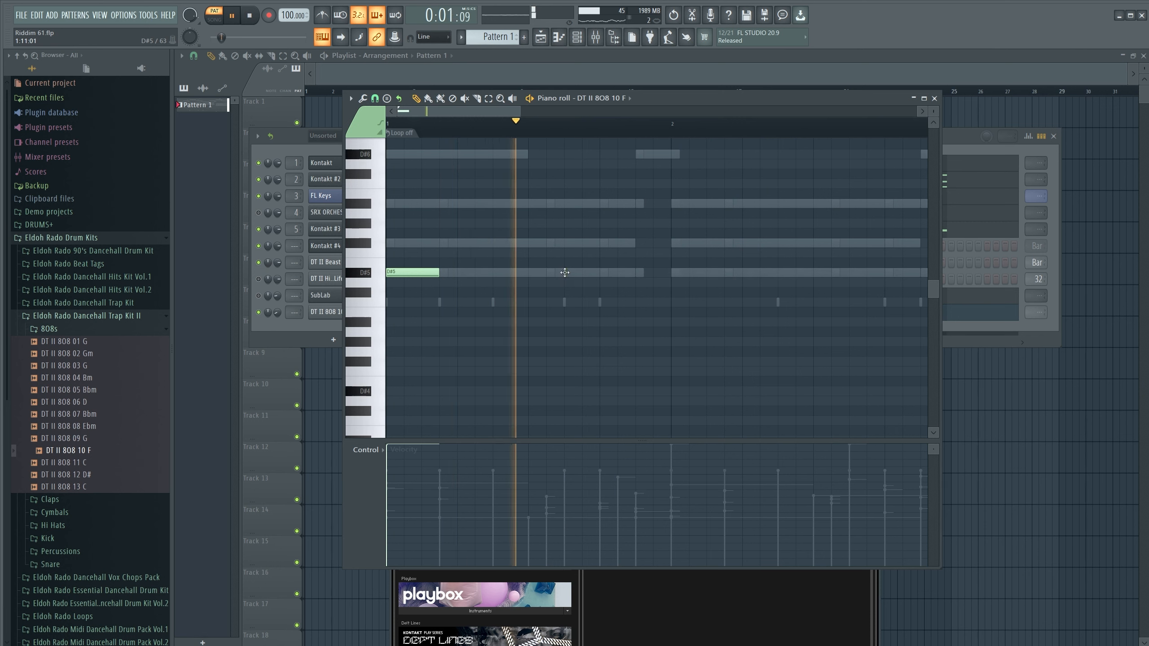
Add three-step D#5 808 notes at step 11 of bar 1, the start of bar 2 and step 10 of bar 2, listening during playback.
left_click(570, 274)
key("space")
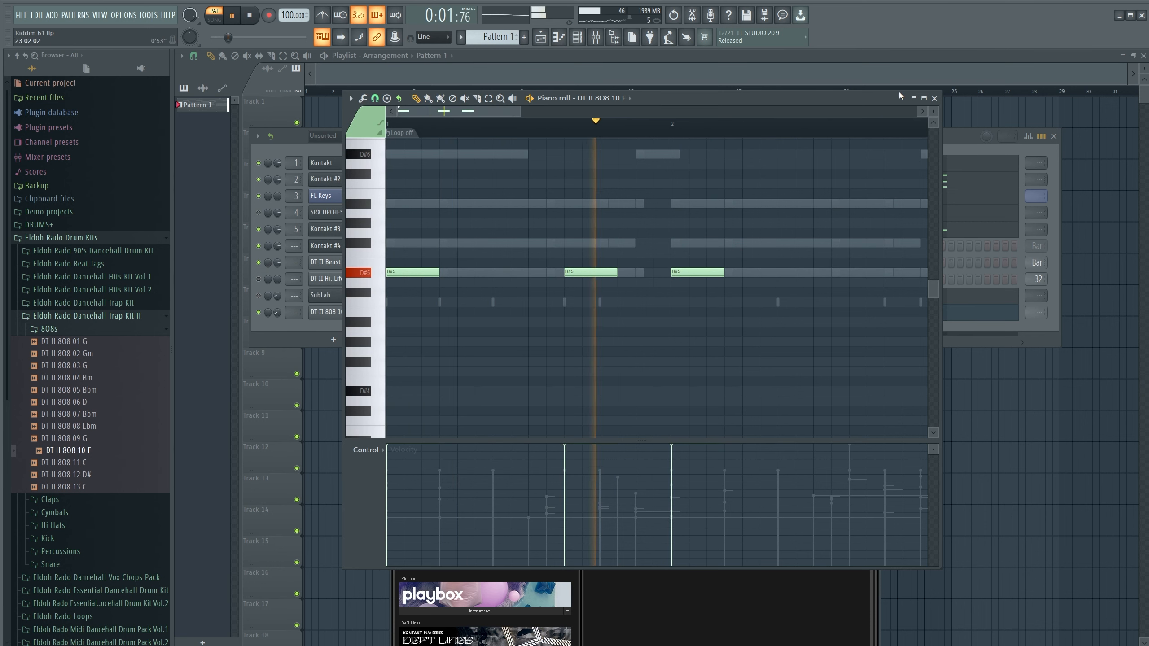
left_click(929, 103)
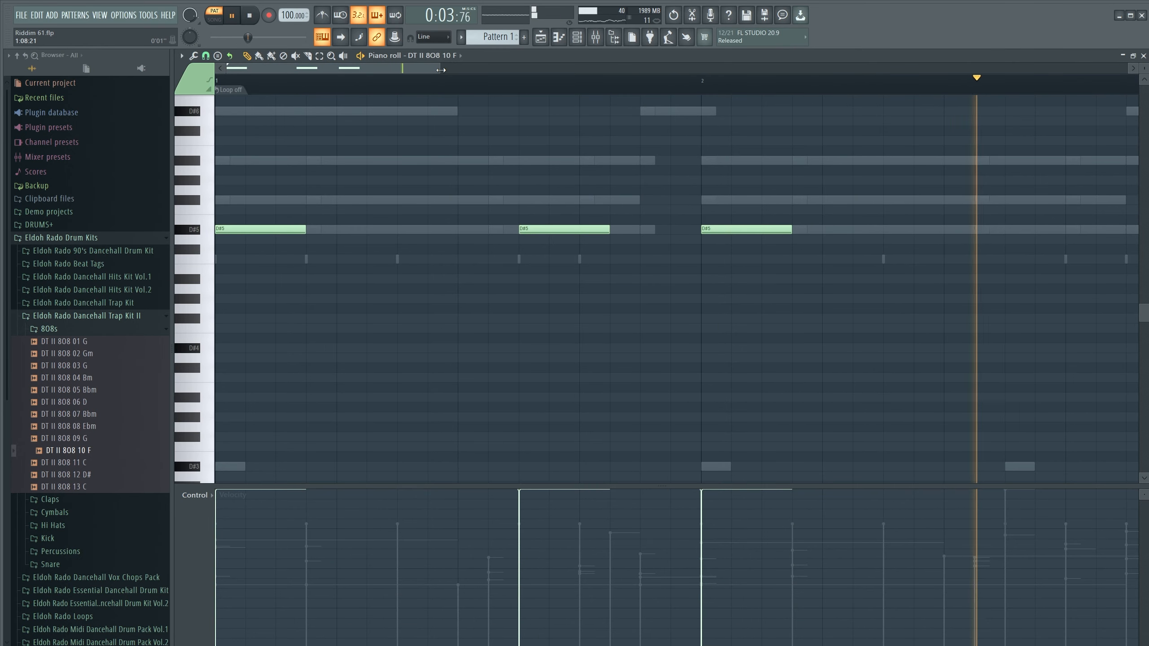
left_click_drag(494, 73, 501, 72)
left_click(853, 230)
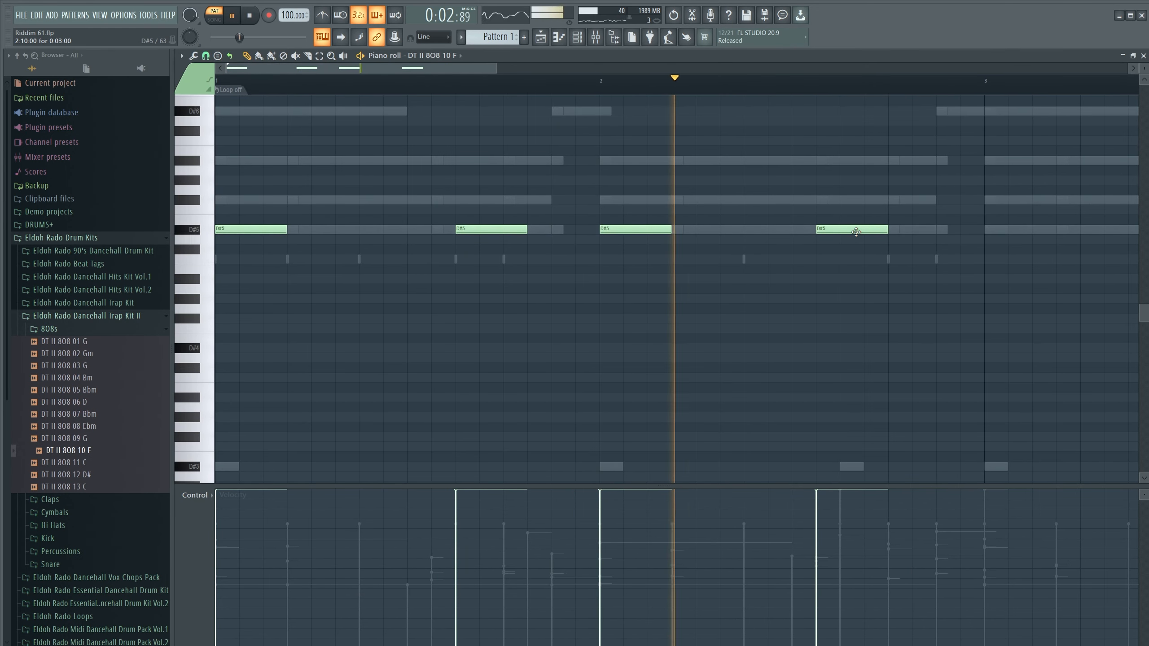
key("space")
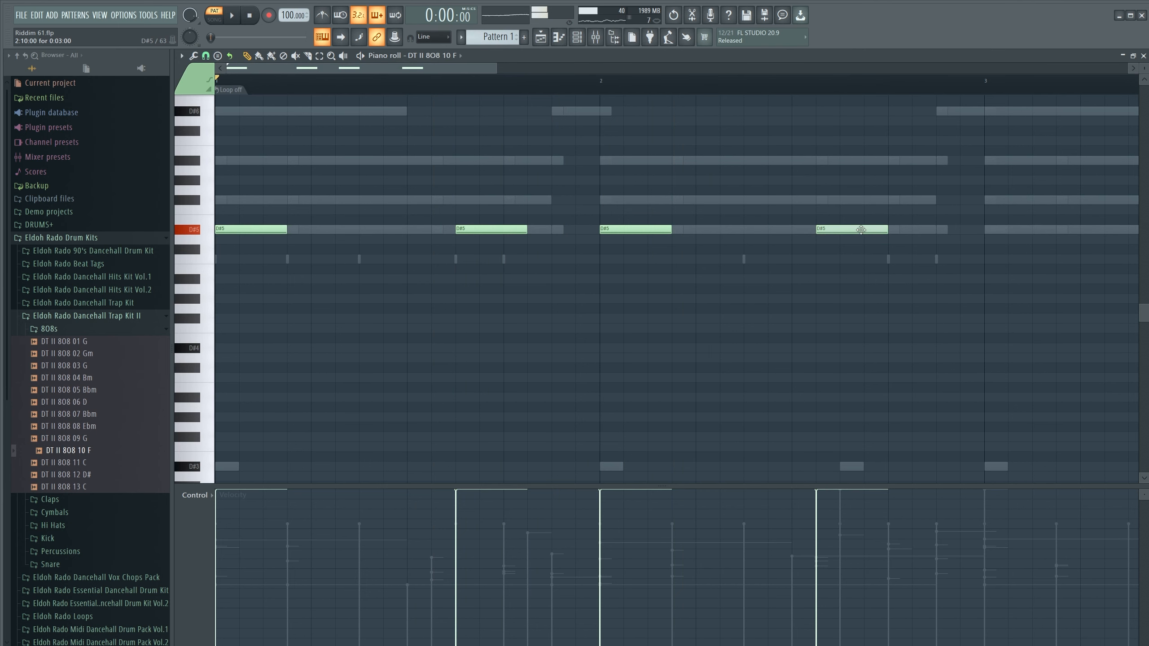
Move the second D#5 note of bar 2 to 2:11 and add a three-step D#5 note at the start of bar 3.
key("space")
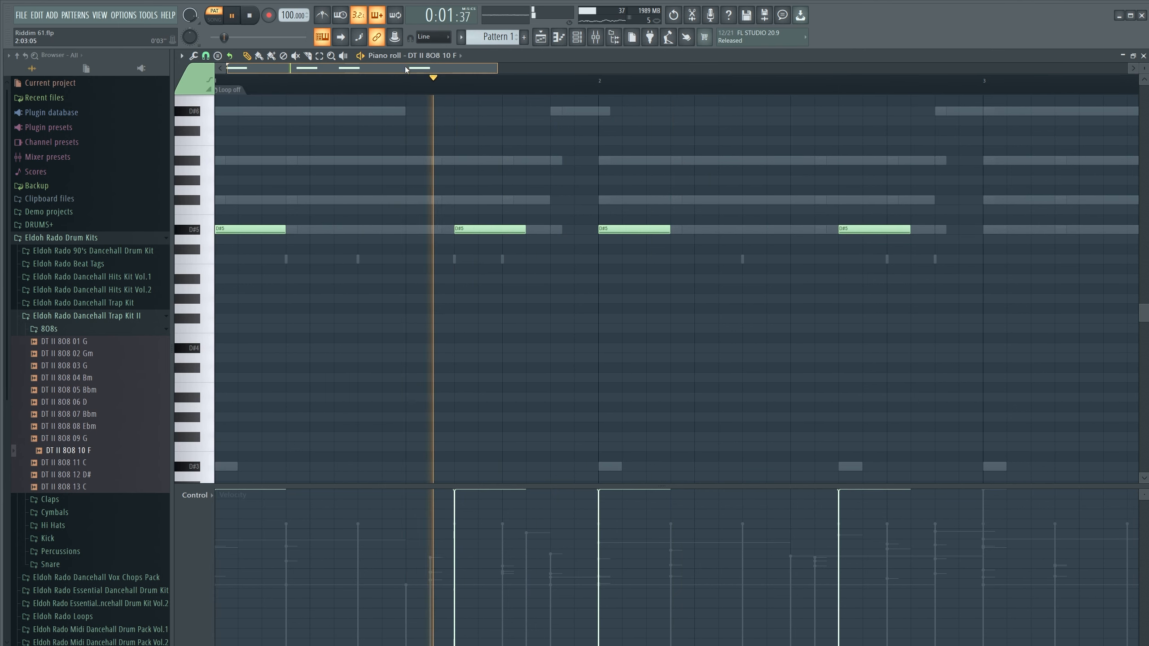
left_click_drag(405, 67, 458, 74)
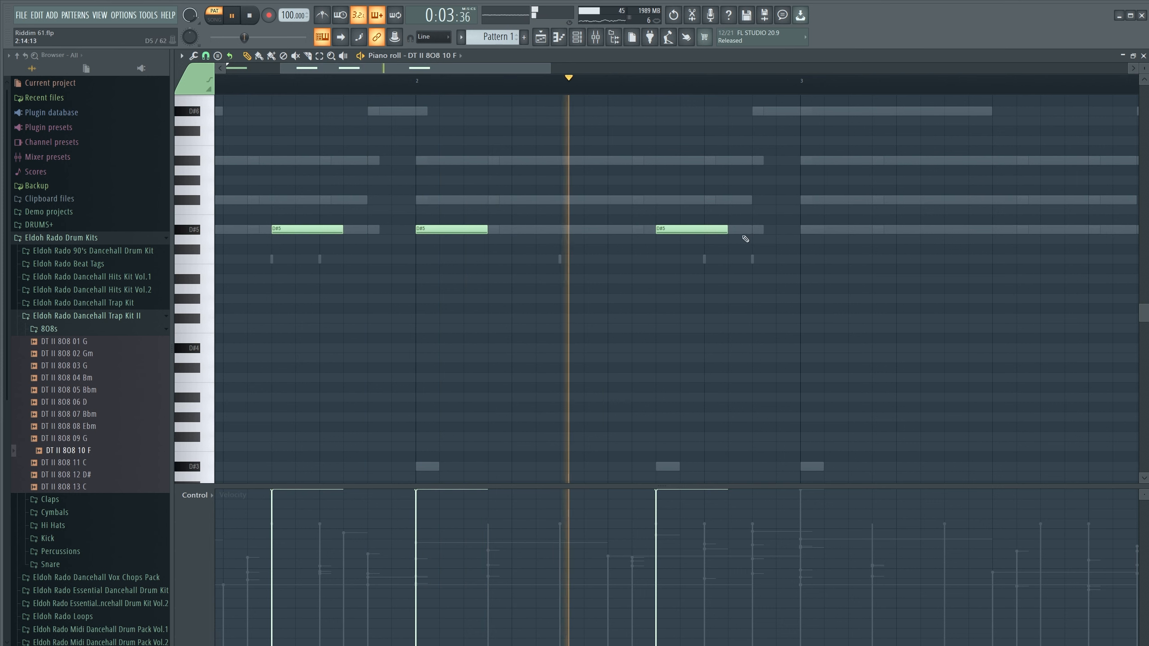
key("space")
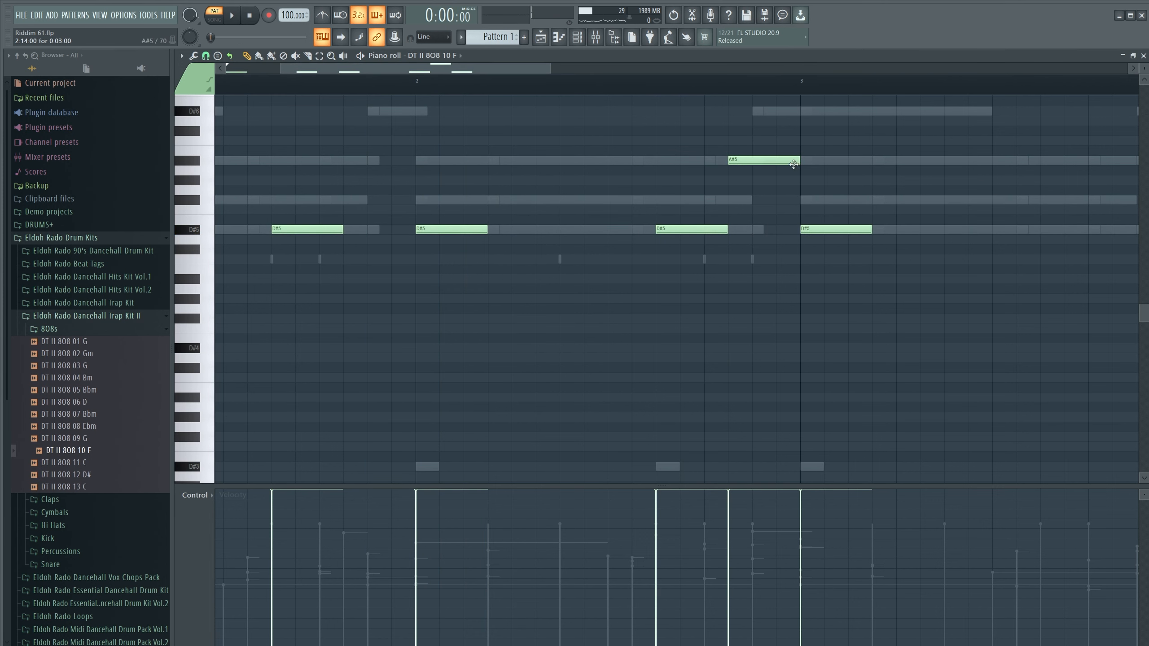
Make a one-step A#5 slide note at 2:14 and play the pattern from 2:09.
double_click(742, 162)
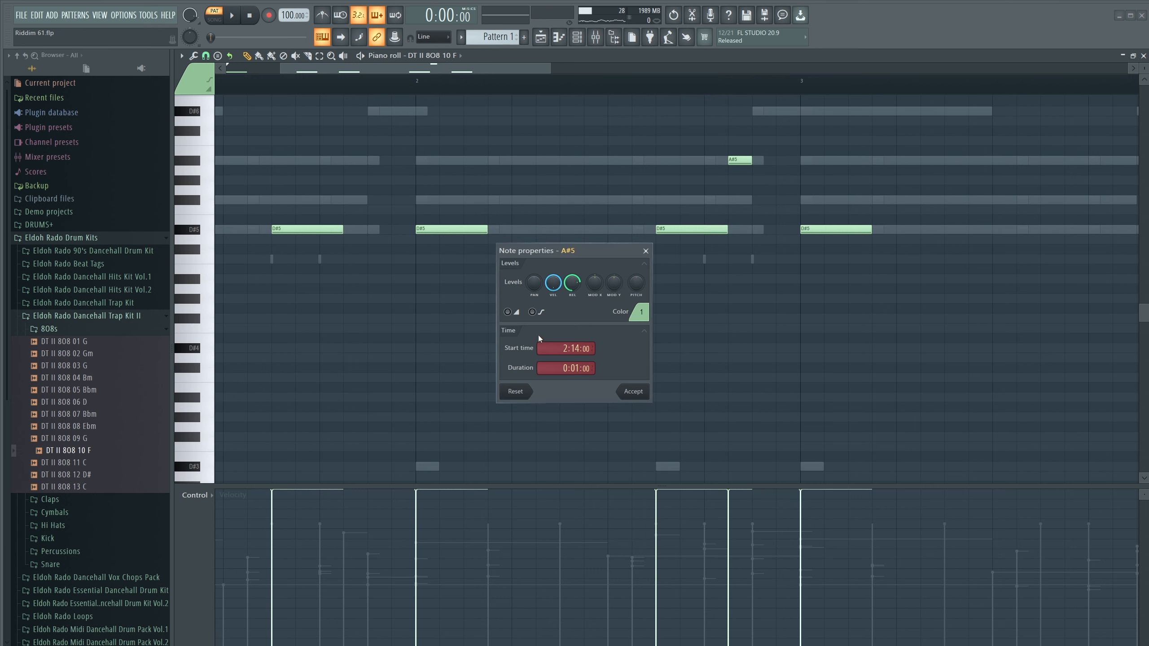
left_click(633, 392)
left_click(613, 93)
key("space")
key("space")
key("space")
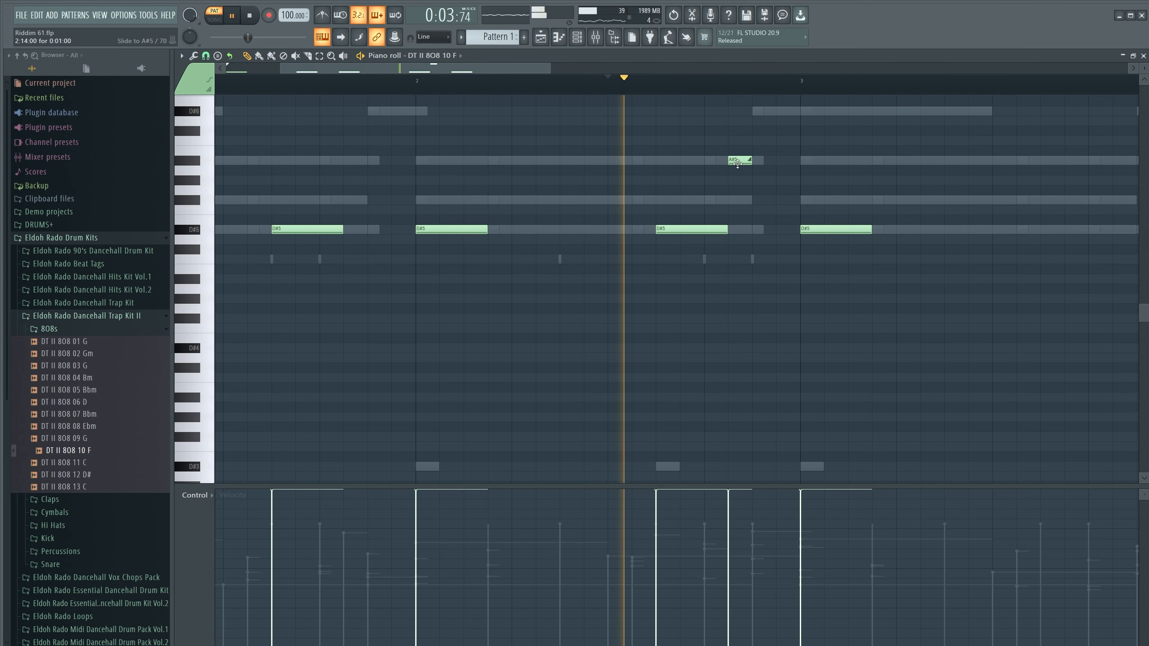
Add a one-step F#5 note at 2:15 with slide turned off and audition it after the A#5 slide note.
key("space")
double_click(740, 162)
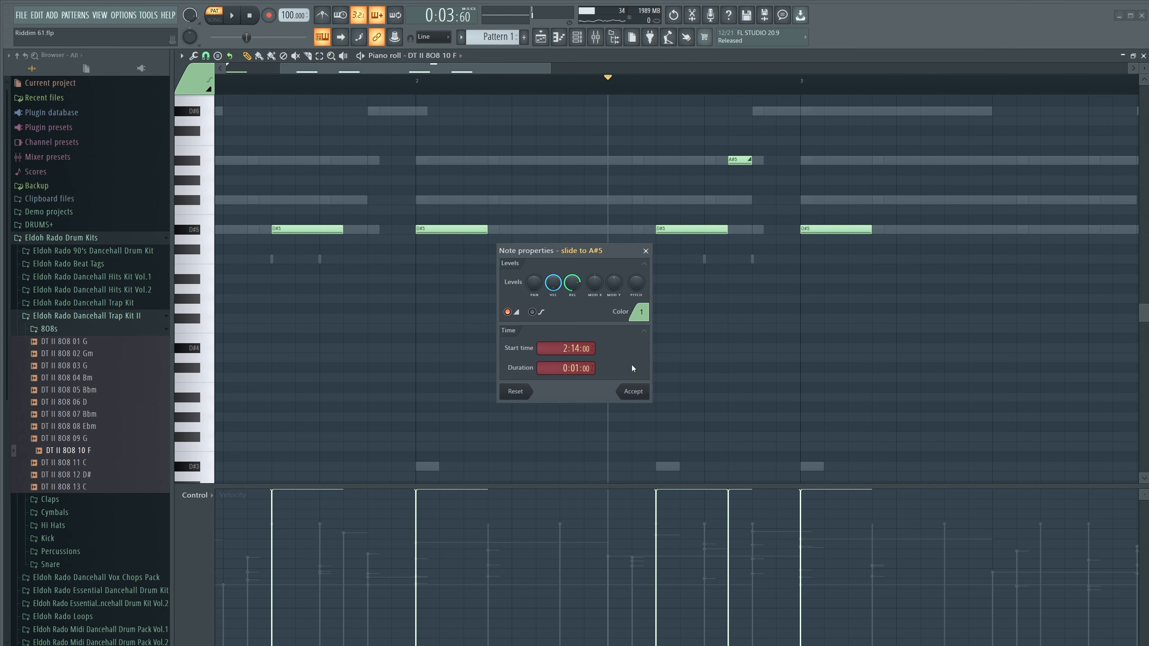
left_click(646, 250)
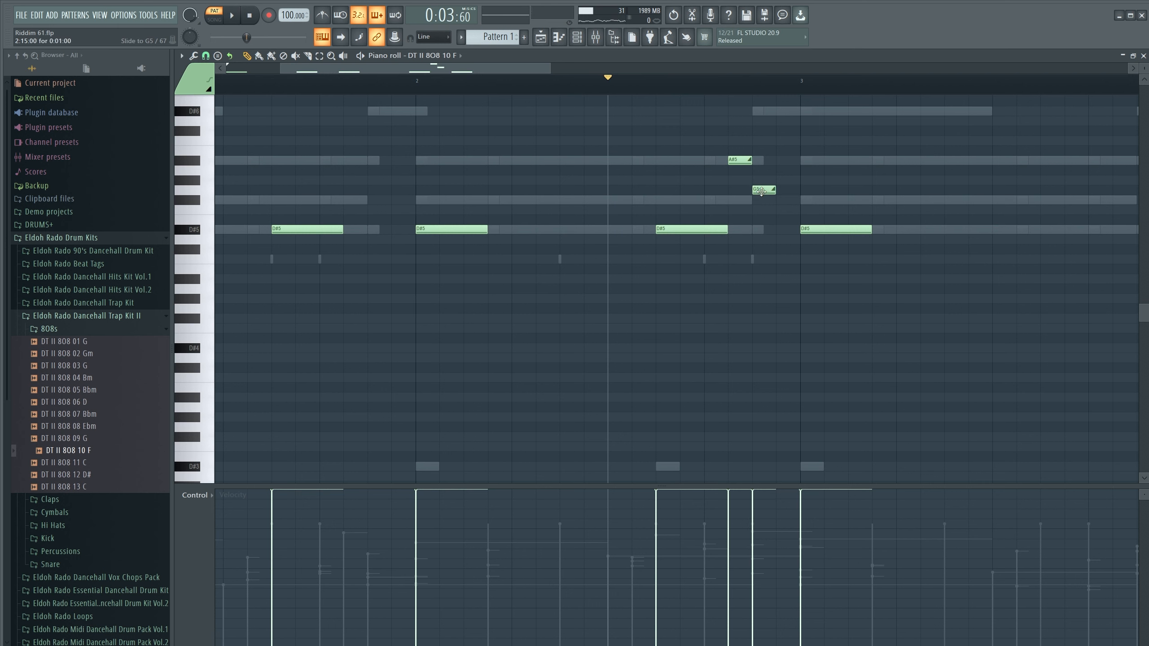
double_click(763, 201)
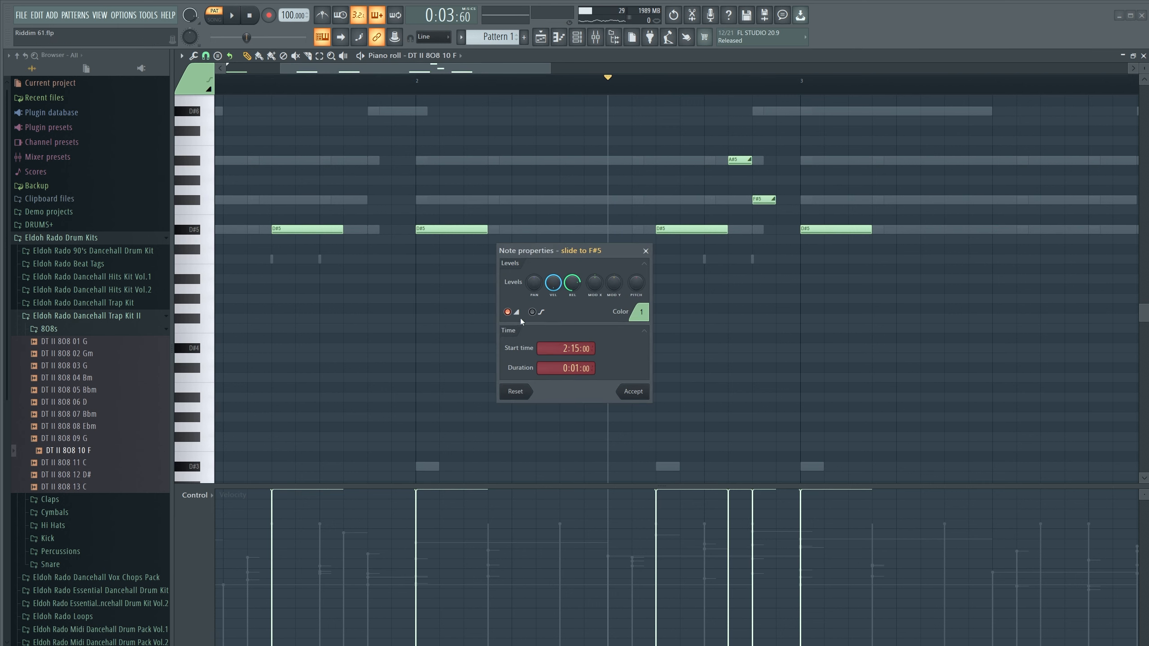
left_click(632, 391)
key("space")
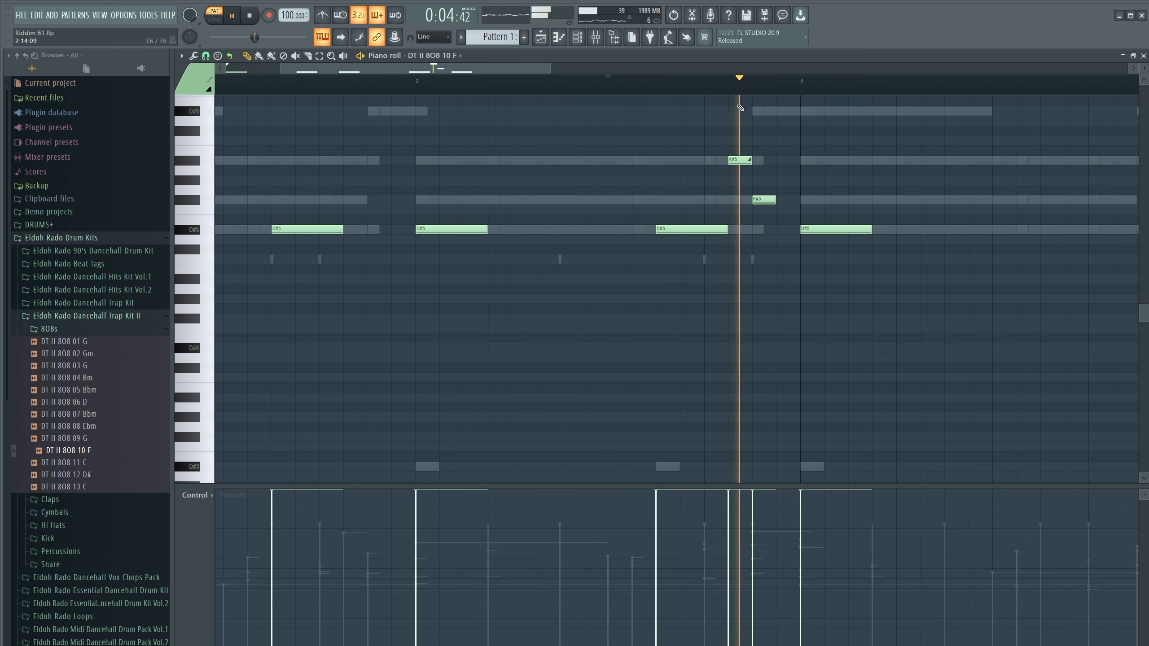
key("space")
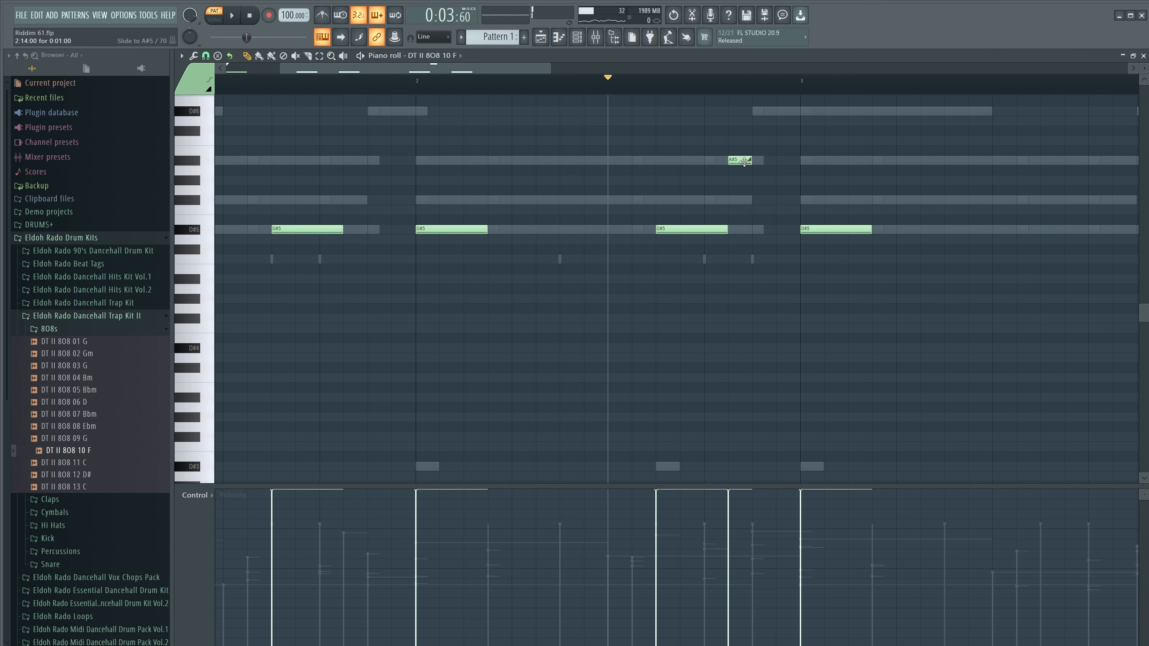
Move the A#5 slide note to 2:10, directly before the D#5 note, and play it back.
key("space")
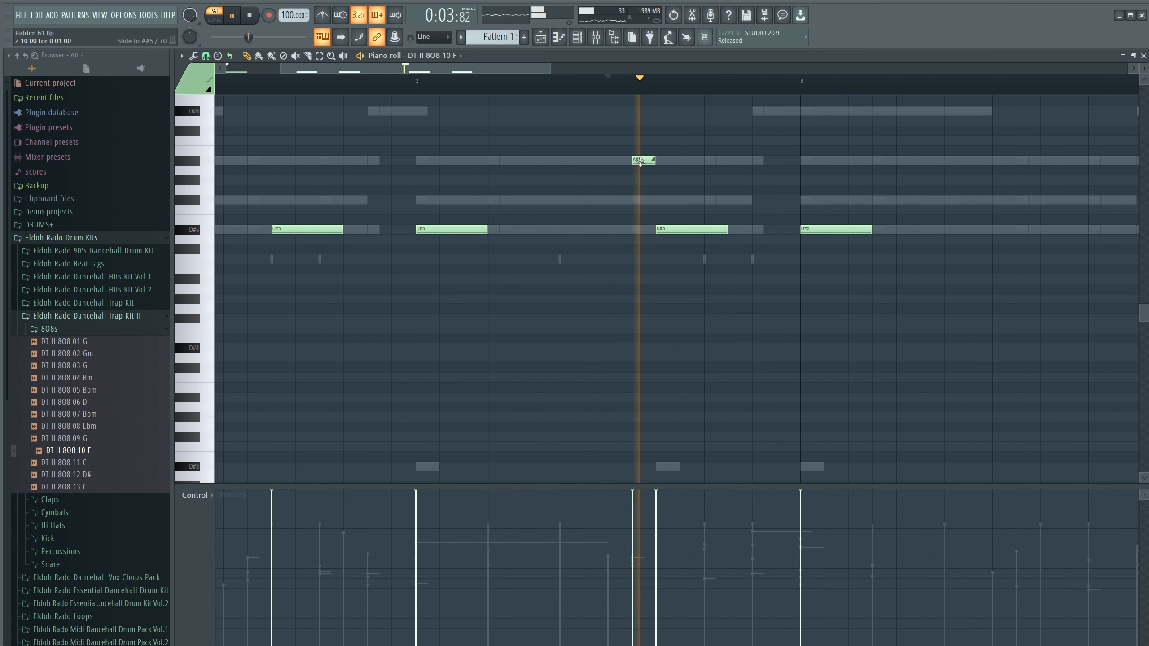
key("space")
key("space")
key("space")
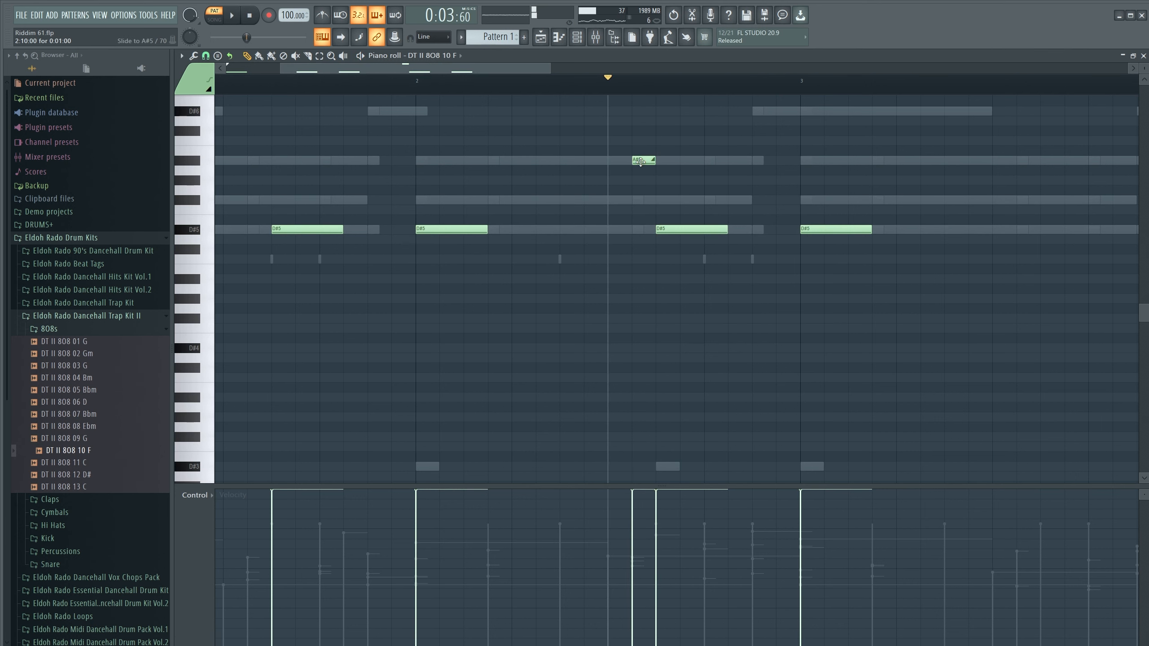
double_click(640, 160)
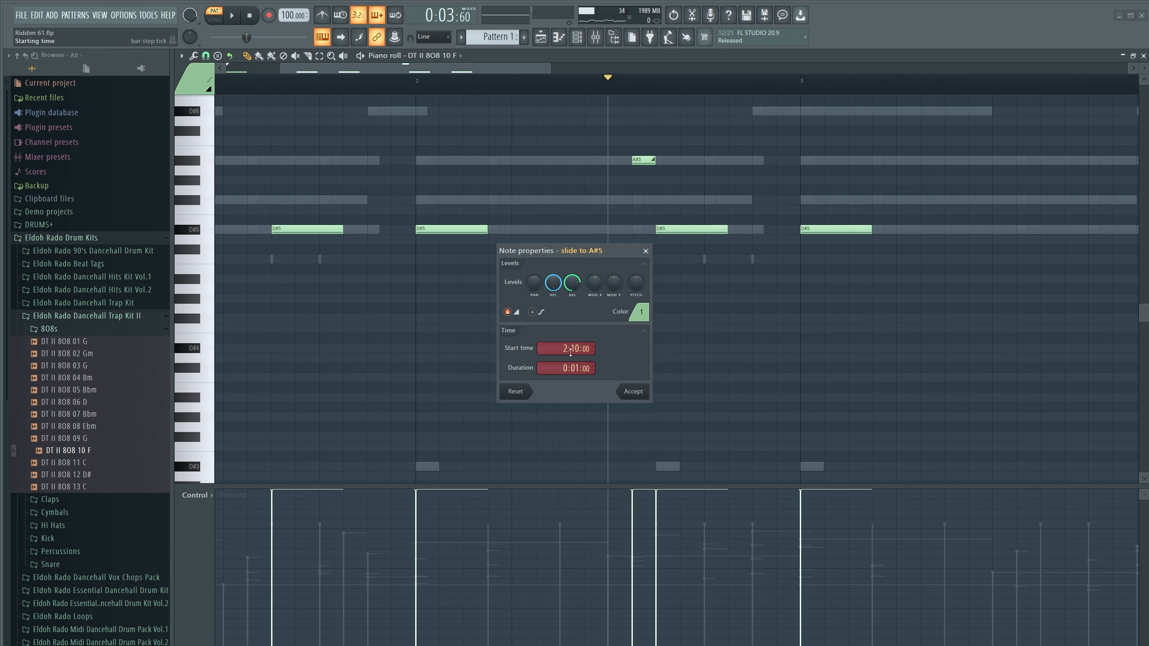
left_click(646, 251)
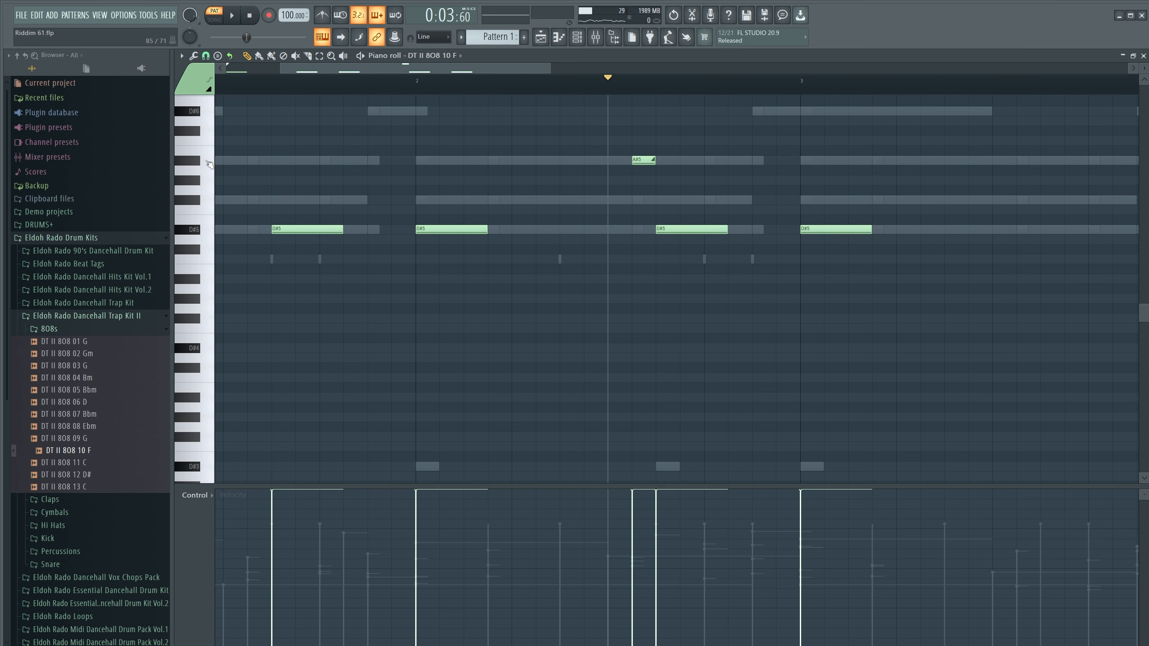
Turn off slide for the A#5 note at 2:10 and try slide on the D#5 note at 2:11.
double_click(647, 162)
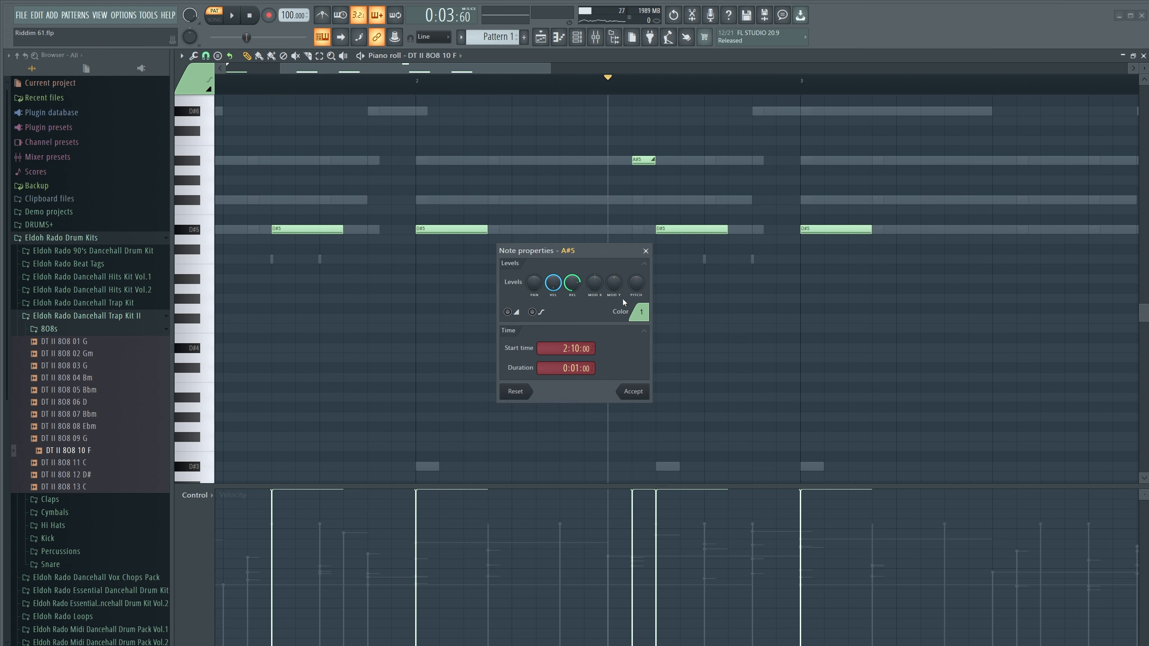
left_click(633, 391)
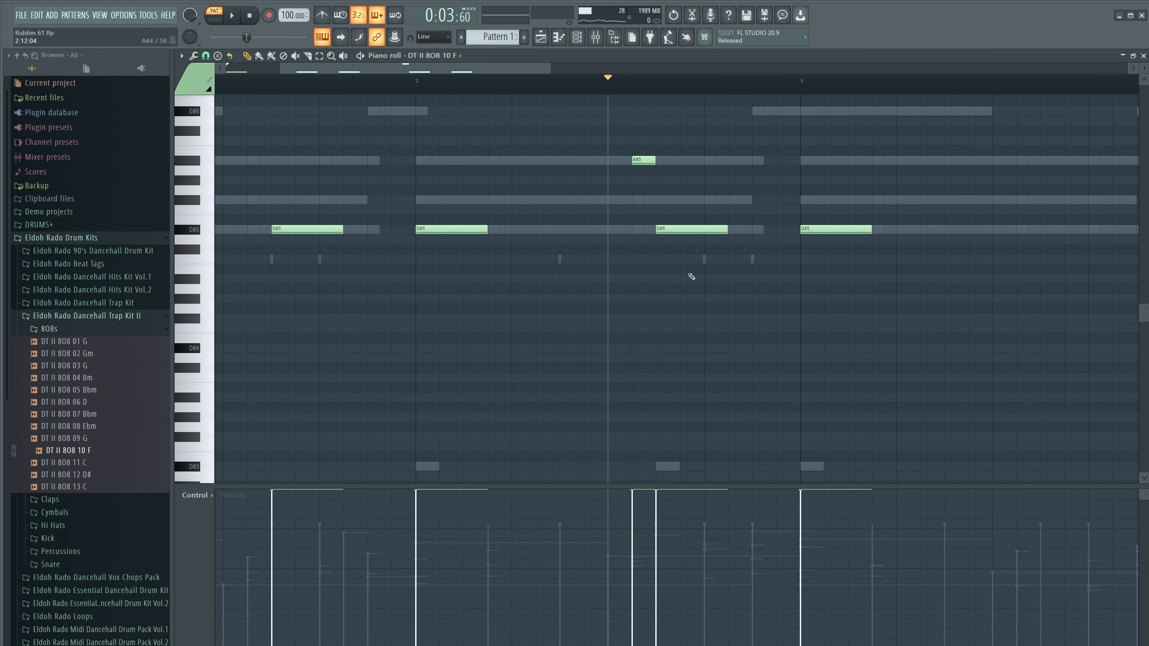
double_click(689, 231)
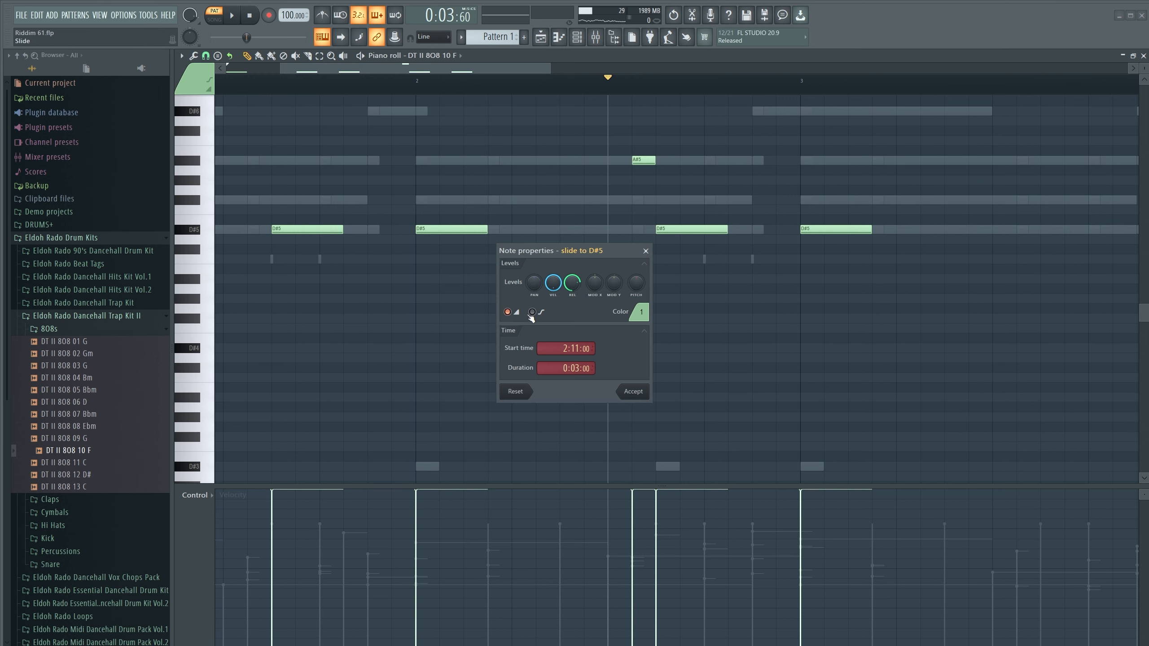
left_click(645, 396)
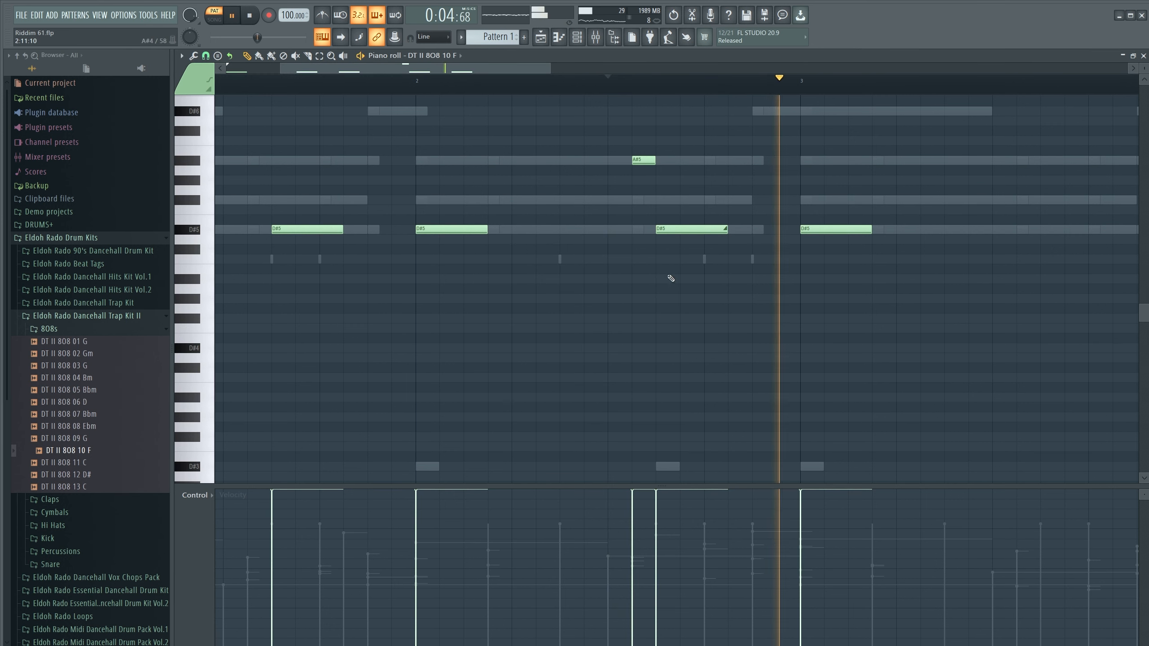
double_click(680, 230)
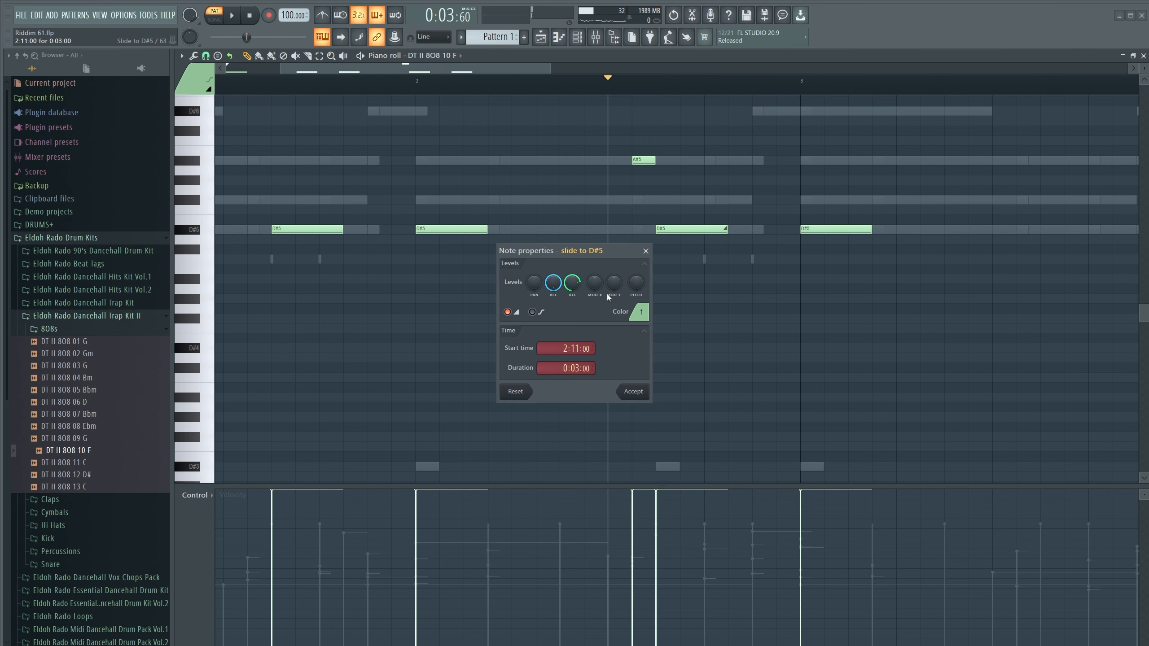
left_click(632, 392)
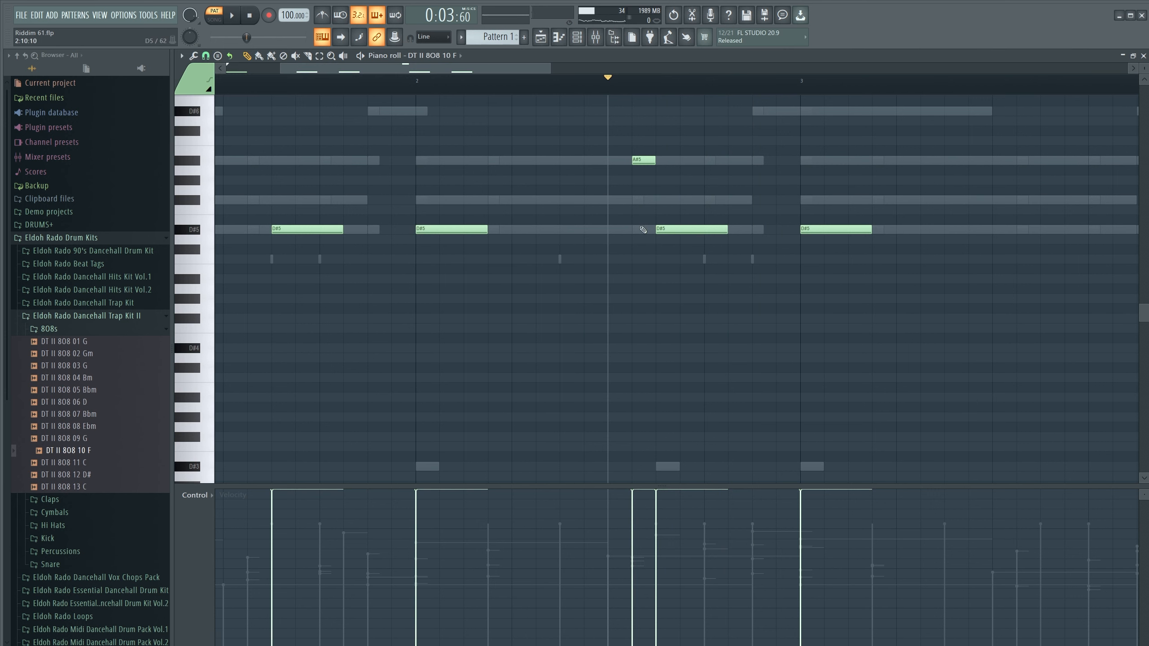
Delete the A#5 note at 2:10 and return the piano roll to the DT II 808 10 F channel.
right_click(641, 164)
right_click(641, 164)
left_click(432, 55)
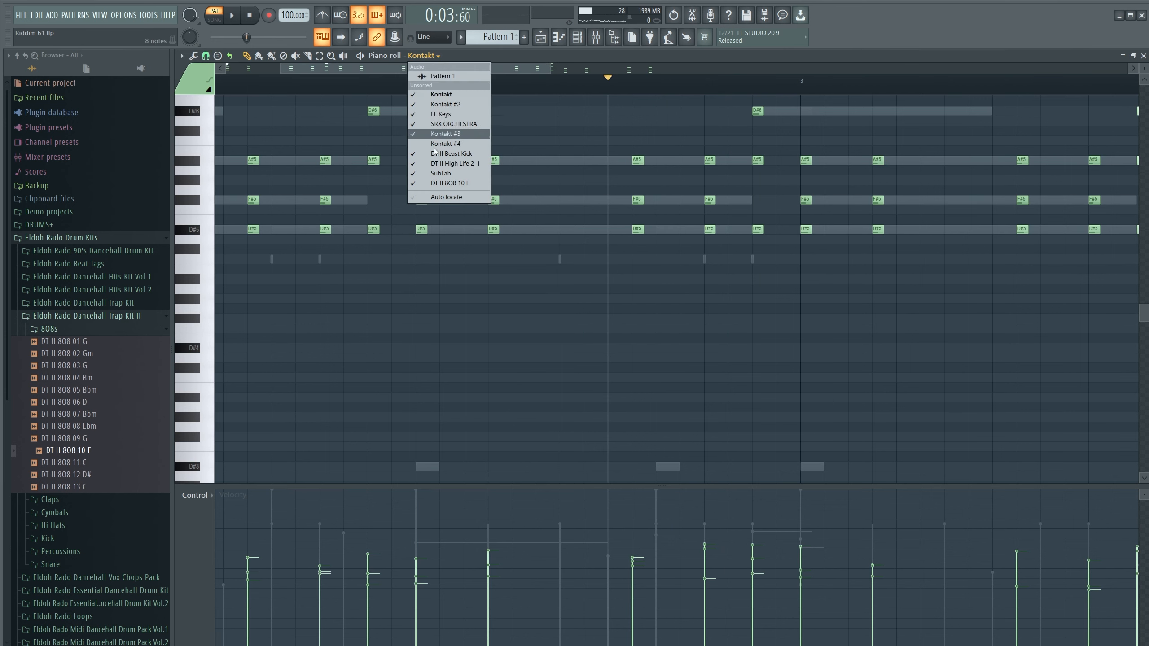
left_click(446, 183)
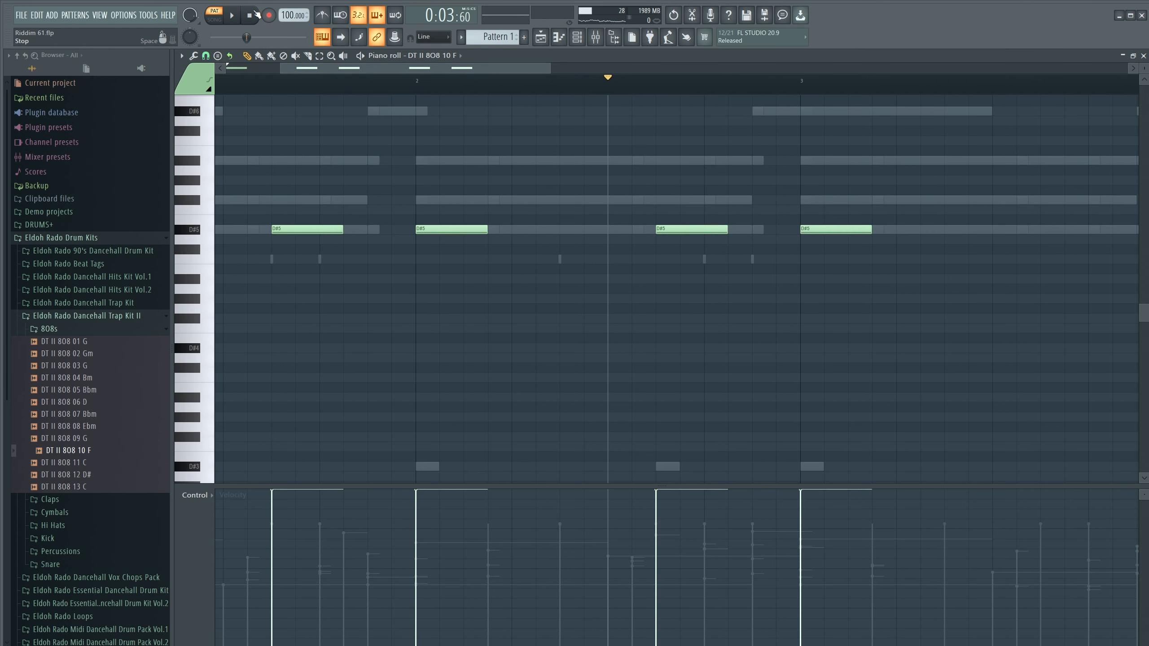
Copy all five D#5 notes so that the copies begin at bar 4 on B4.
key("space")
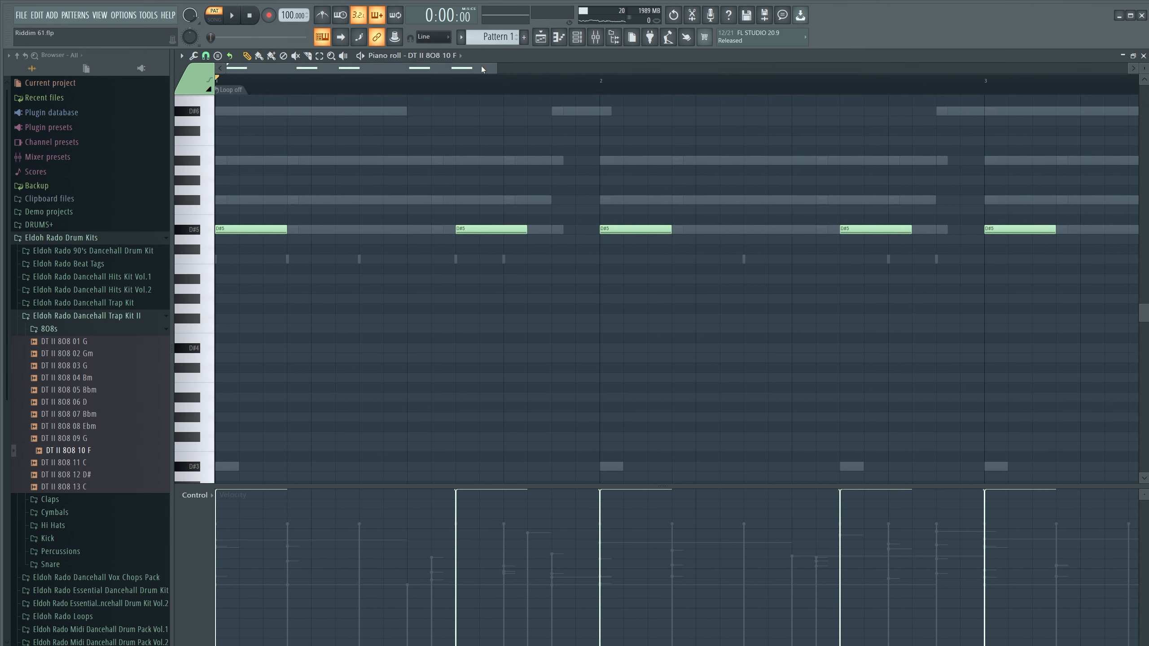
left_click_drag(522, 67, 962, 68)
key("space")
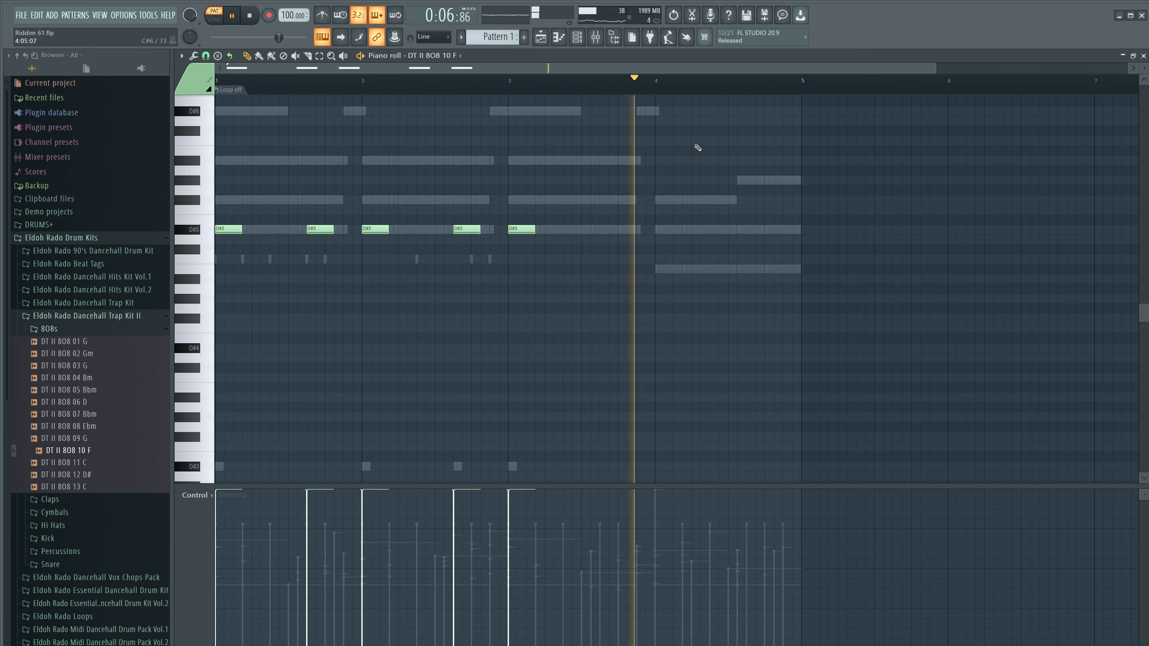
key("ctrl+v")
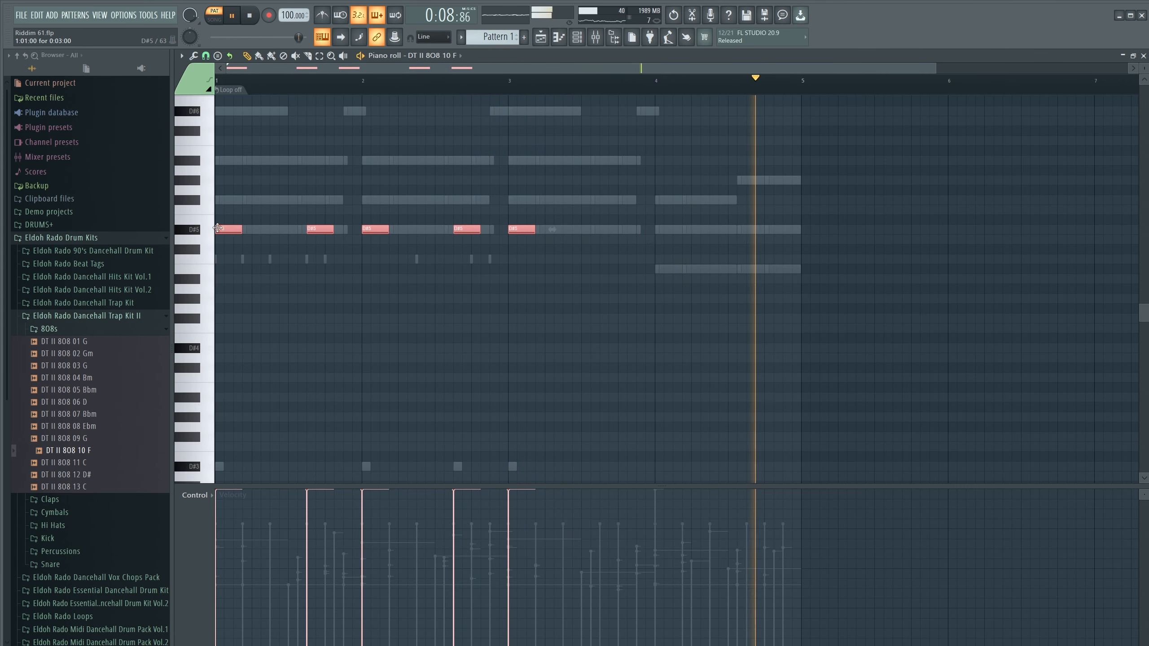
left_click_drag(614, 252, 659, 267)
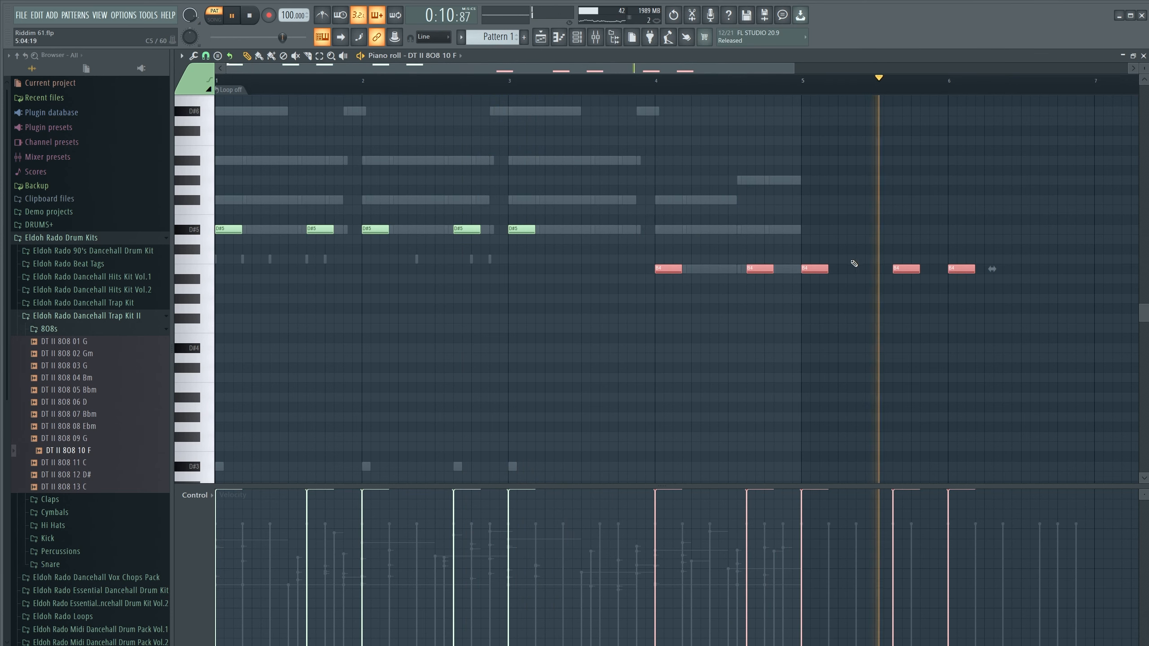
left_click(830, 286, "ctrl")
Delete the three copied B4 notes that lie beyond bar 4.
right_click(814, 268)
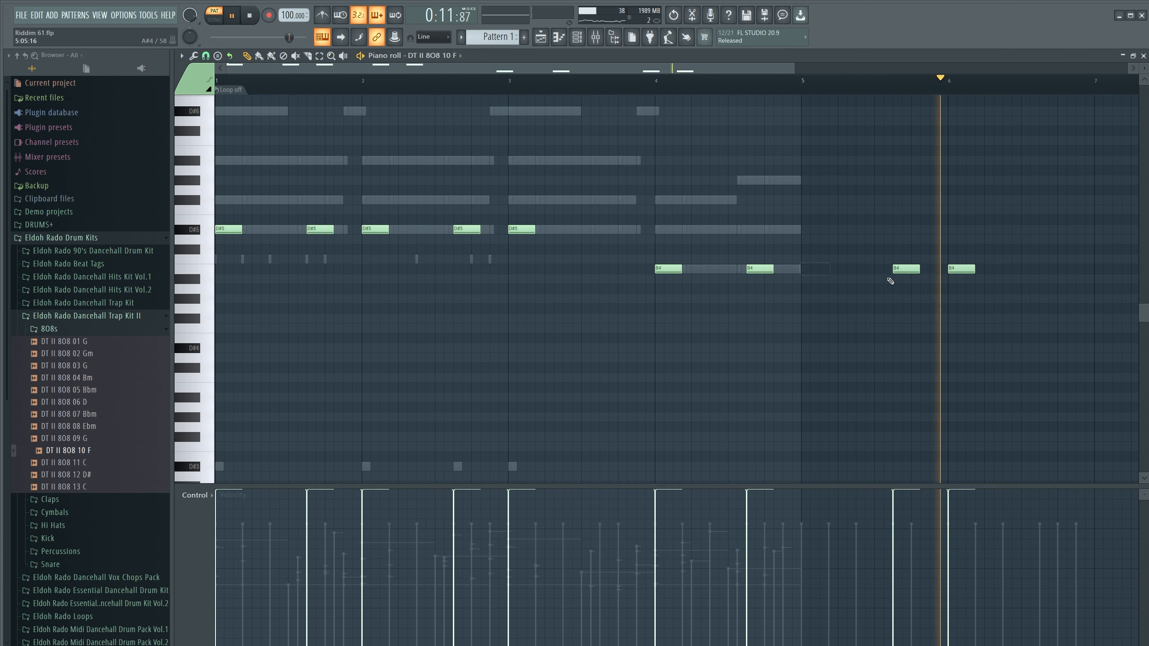
right_click(960, 269)
right_click(913, 270)
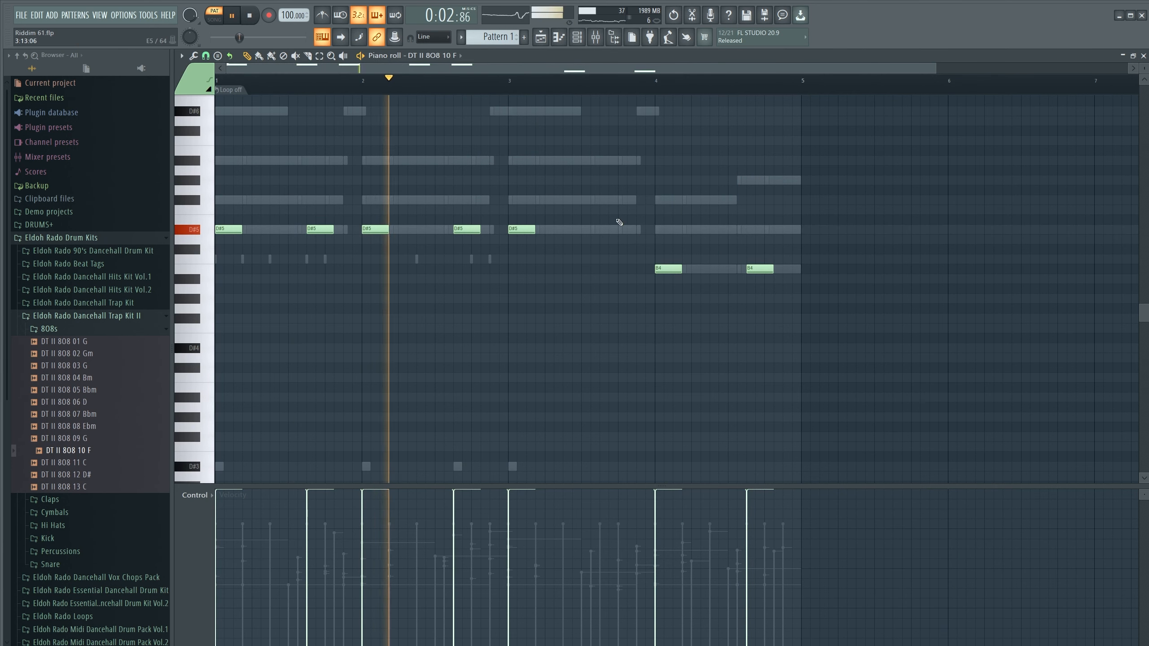
Play the pattern from 2:09 and shorten the D#5 note at the start of bar 3 to two steps.
scroll(577, 82, "up", 3)
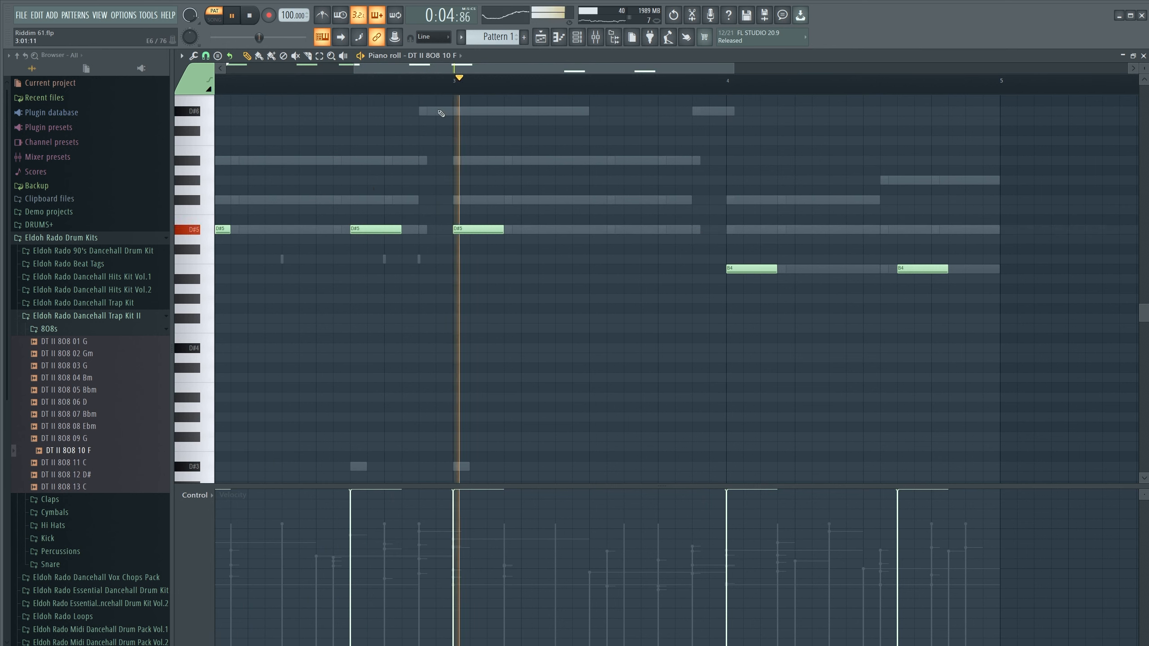
key("space")
left_click(324, 91)
key("space")
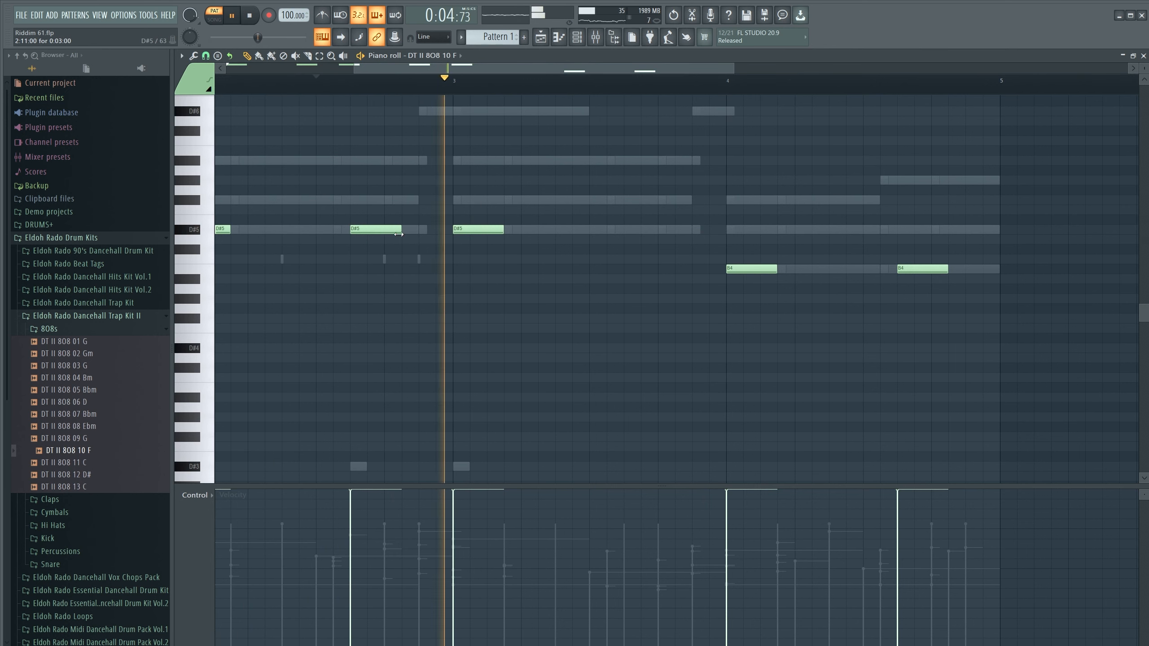
key("space")
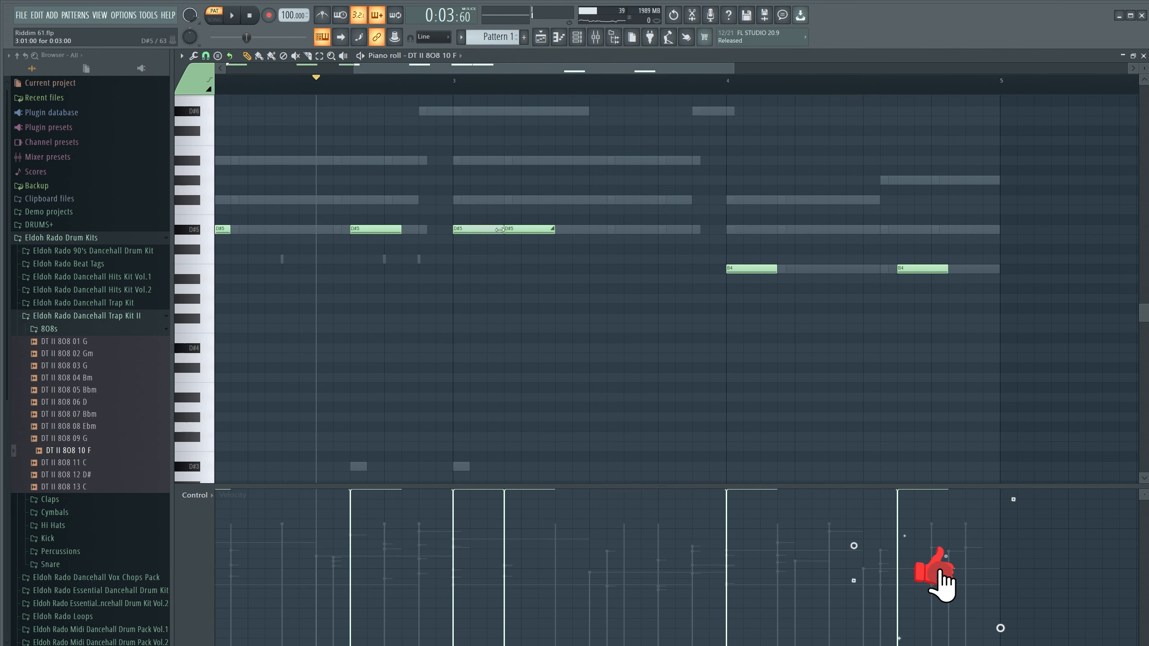
left_click_drag(499, 229, 481, 229)
Replace the slide note in bar 3 with a plain two-step D#5 note at 3:04 in the DT II 808 10 F channel.
right_click(514, 233)
right_click(514, 233)
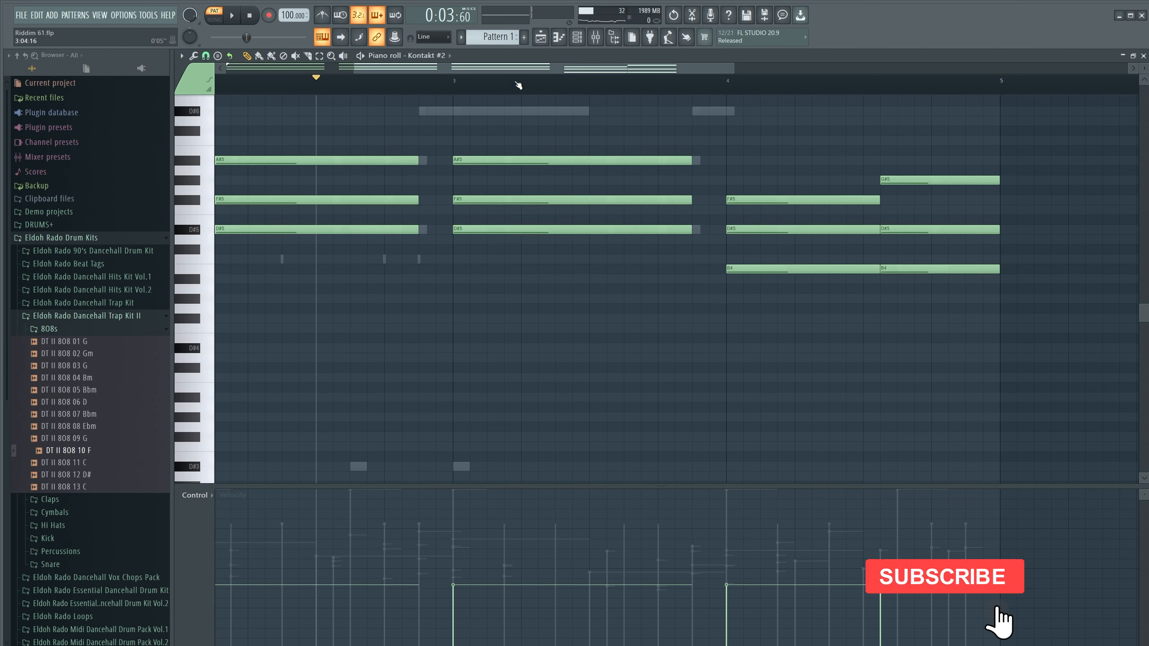
left_click(431, 56)
left_click(453, 183)
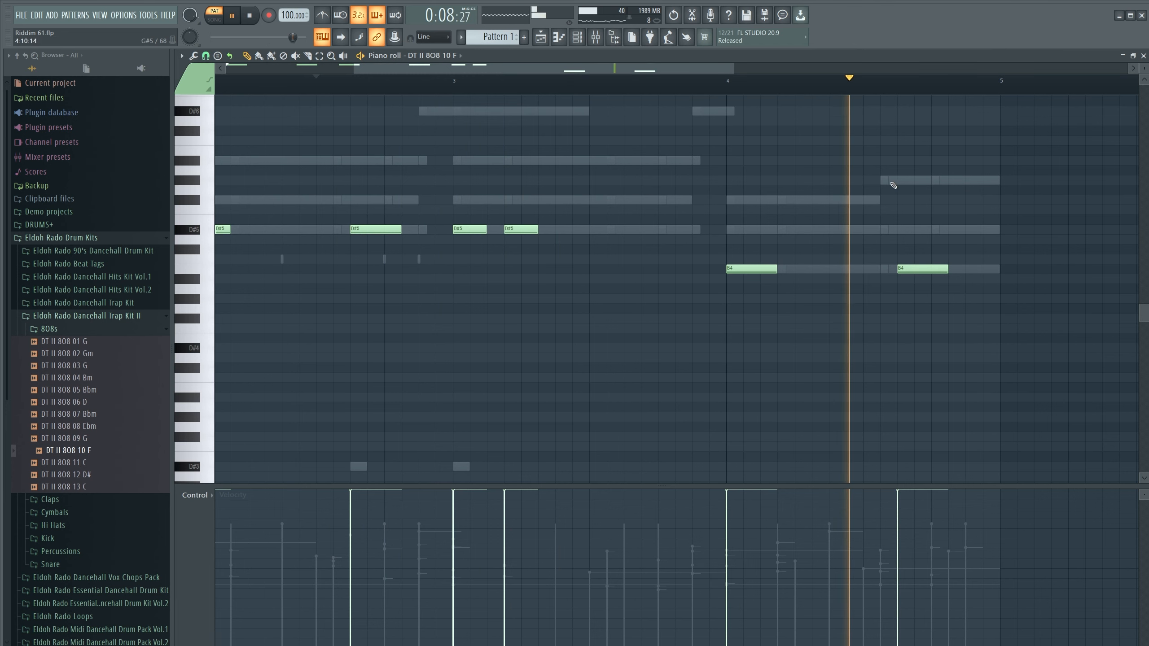
Select all notes of the DT II 808 10 F bass line and close the piano roll.
scroll(608, 91, "down", 2)
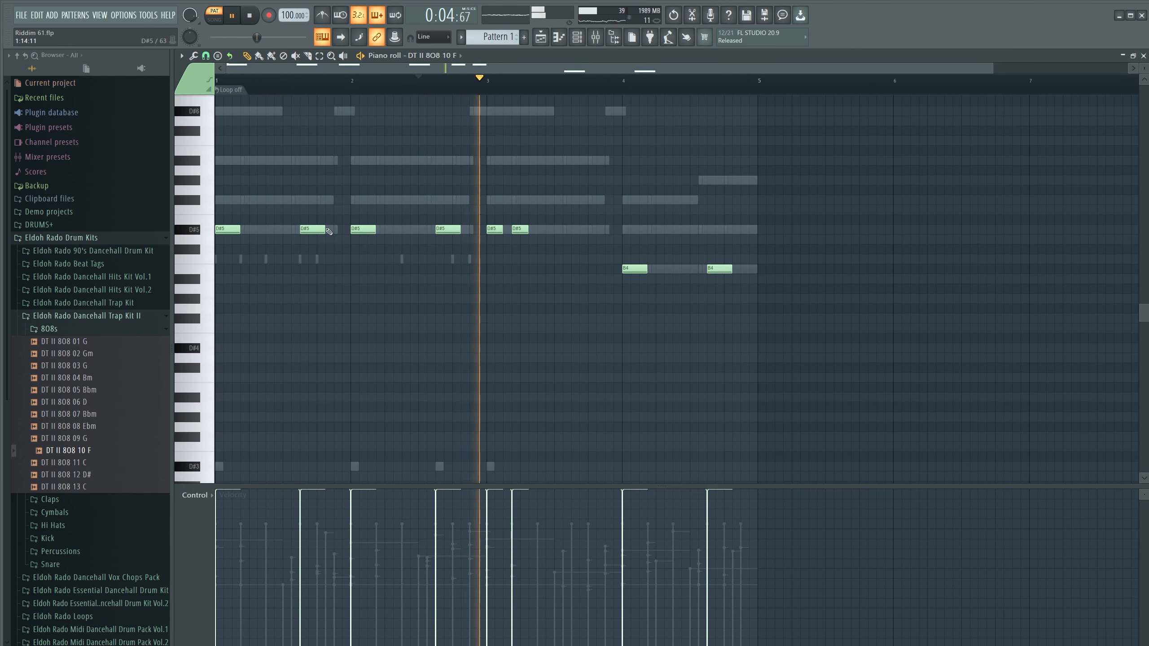
key("ctrl+a")
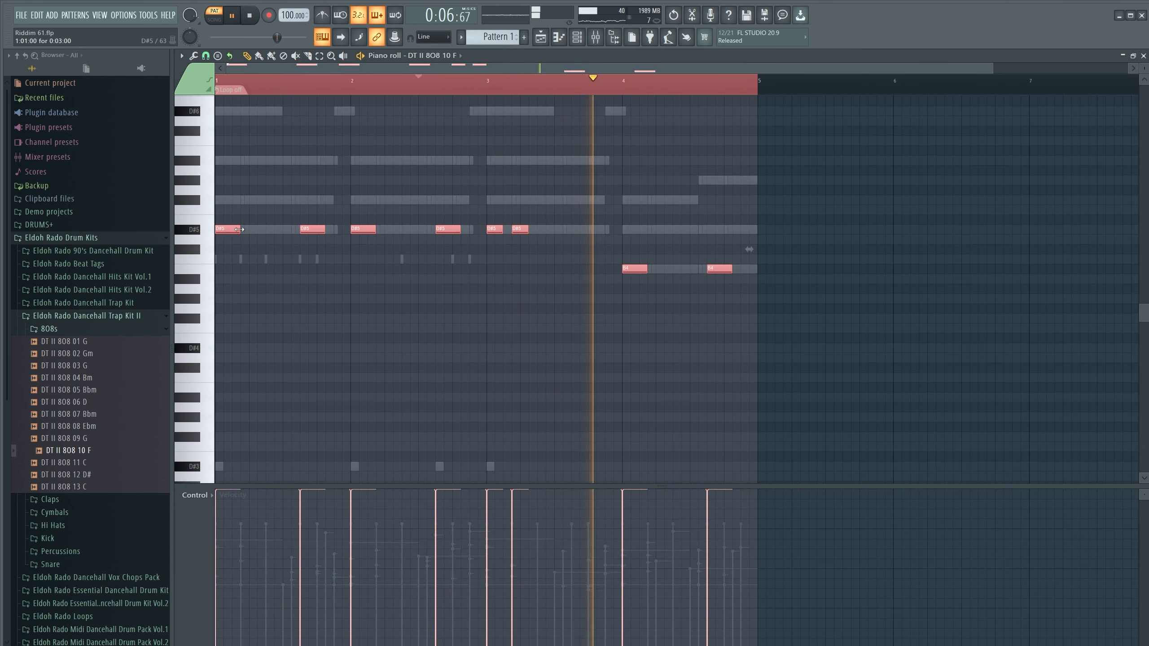
left_click(1123, 56)
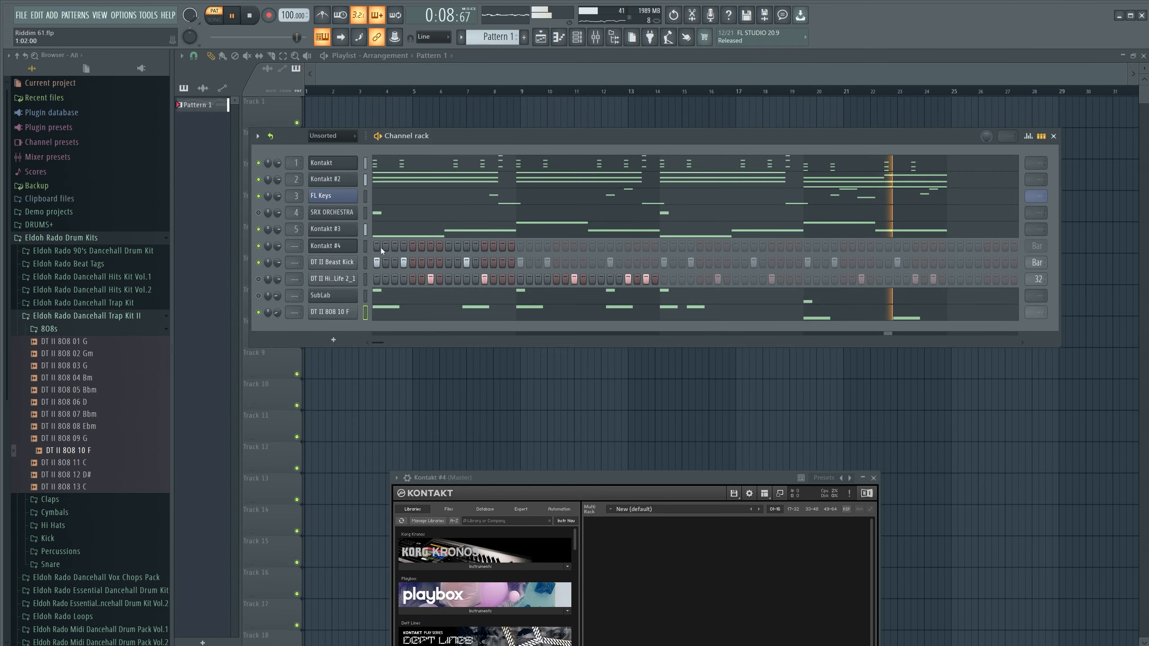
Enable Cut itself for the DT II 808 10 F channel and check the setting.
left_click(328, 313)
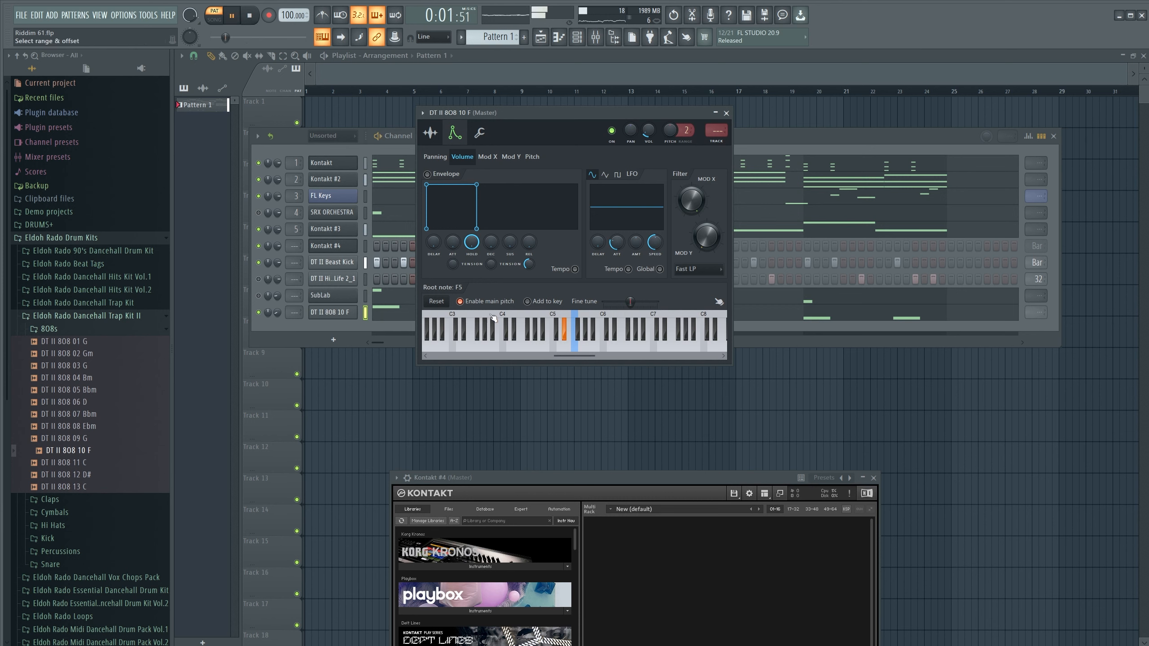
right_click(347, 317)
left_click(388, 379)
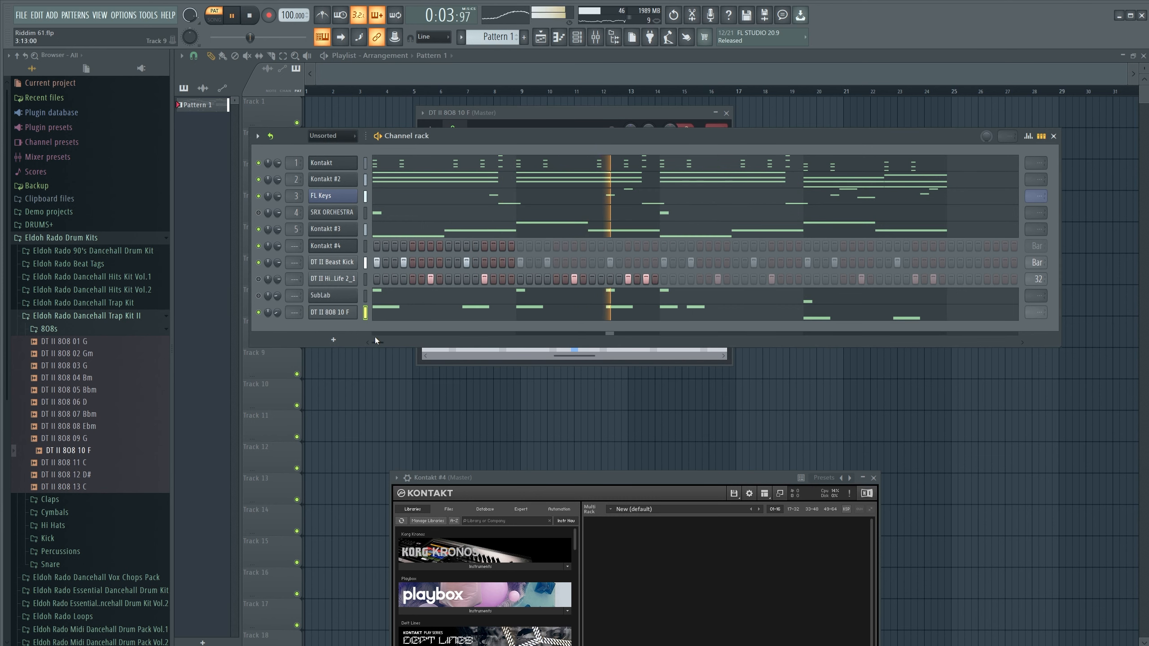
right_click(344, 318)
left_click(333, 317)
left_click(333, 317)
right_click(333, 316)
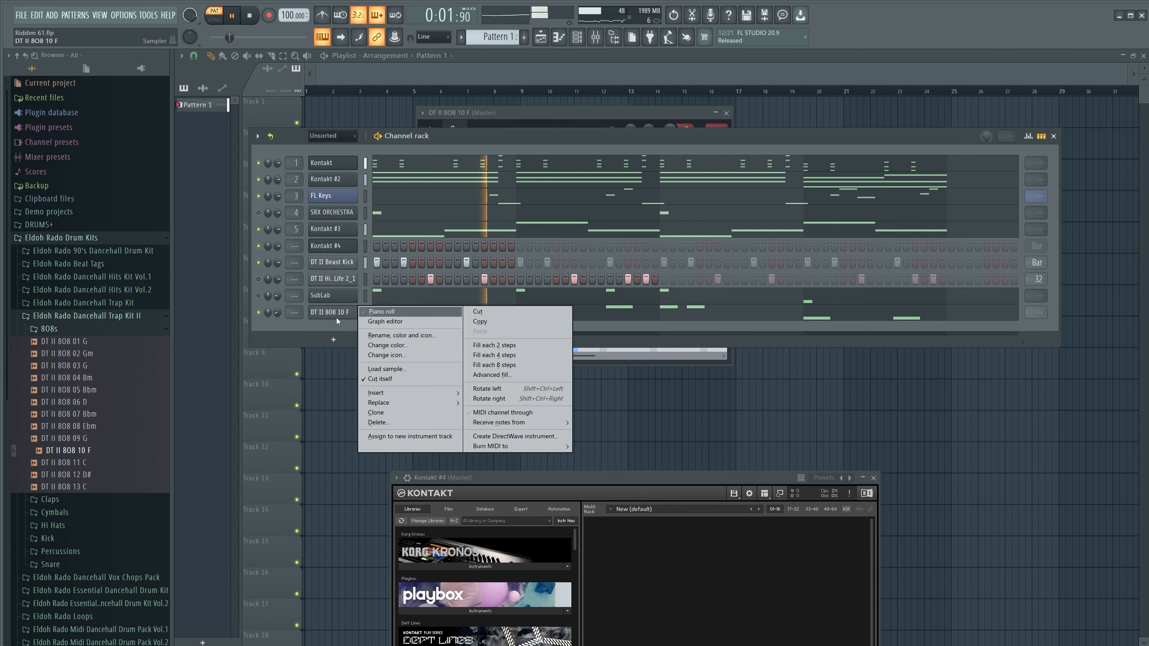
left_click(325, 323)
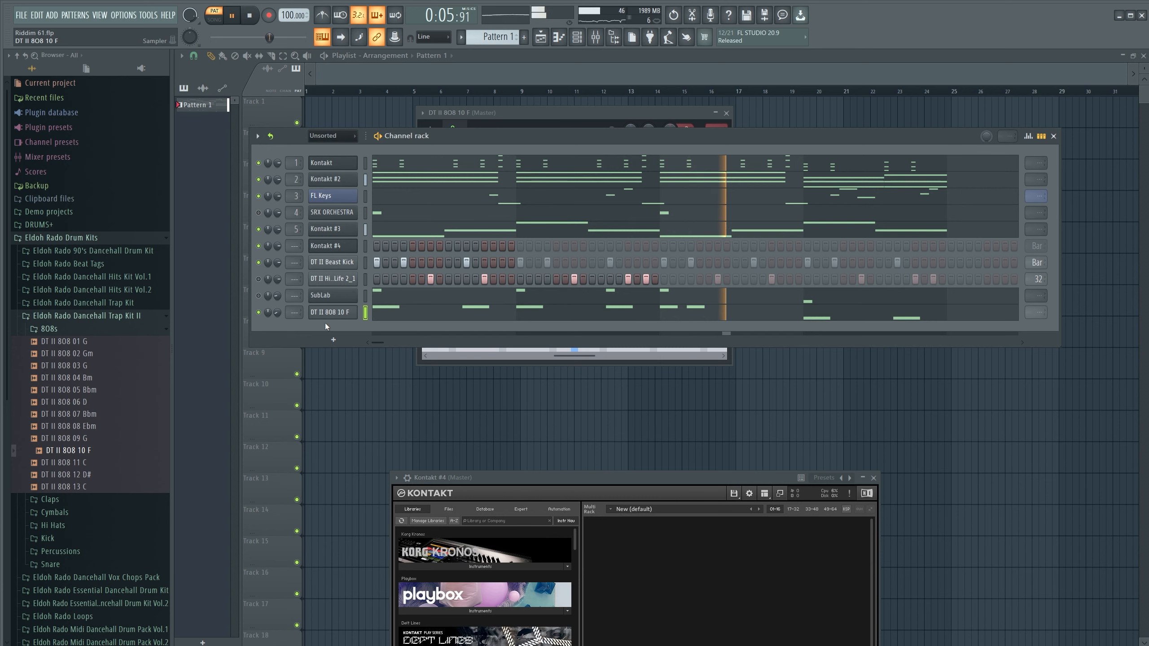
Load the TRS Classic Clipper effect in slot 3 of the Master mixer track and close its window.
left_click(594, 44)
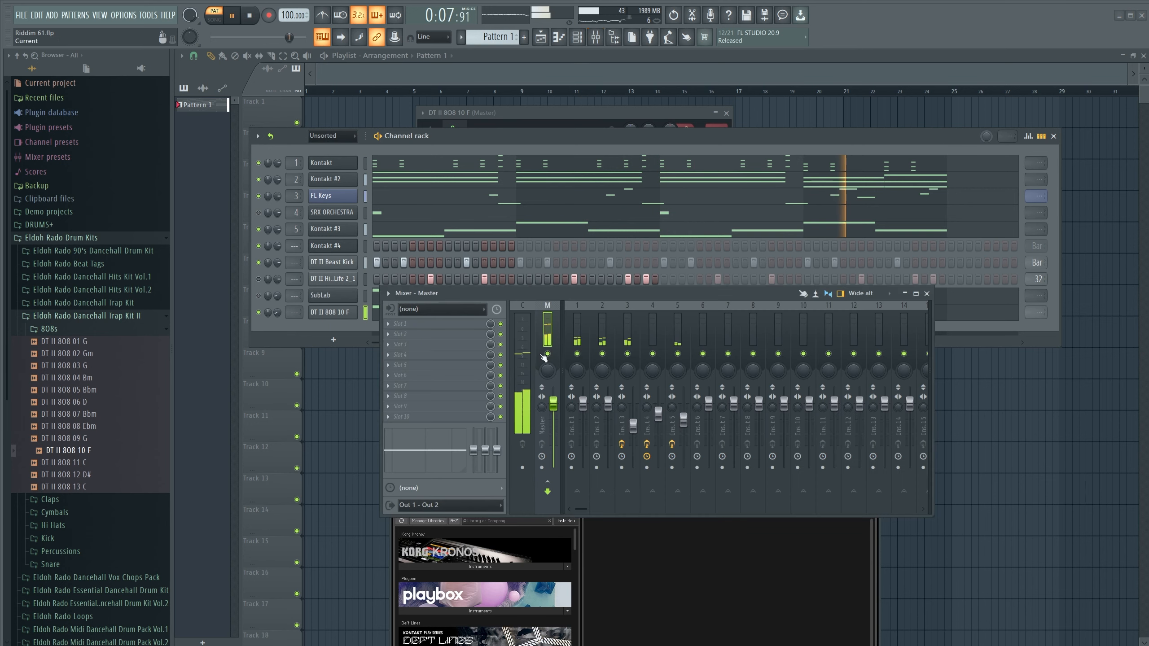
left_click(475, 344)
mouse_move(546, 444)
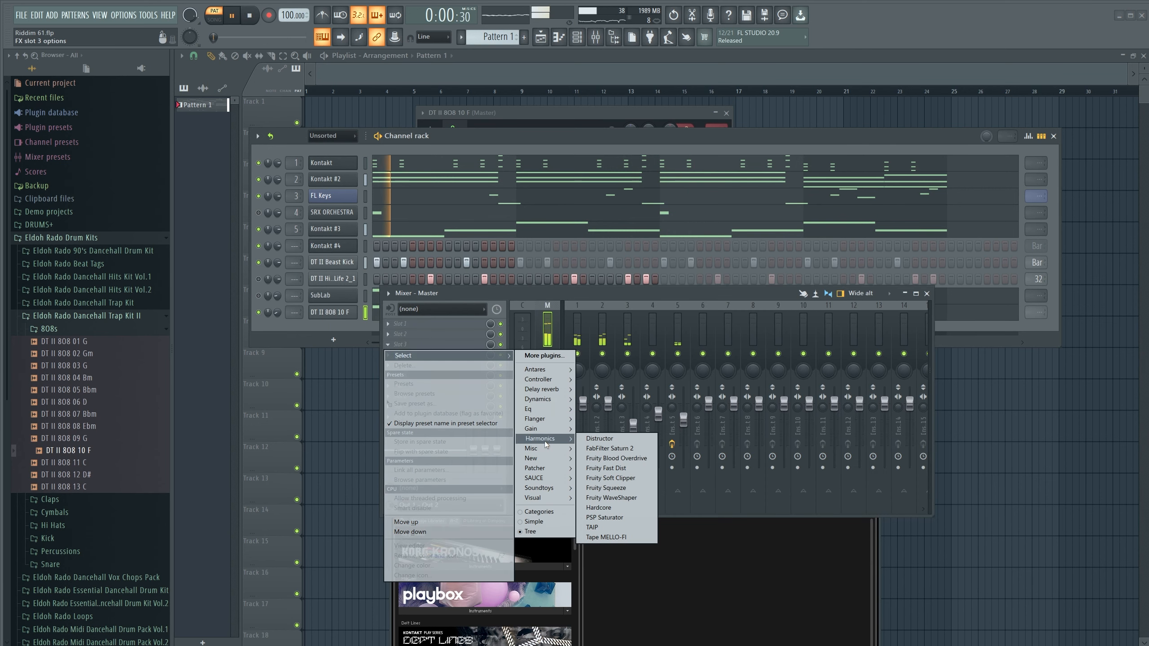
mouse_move(550, 488)
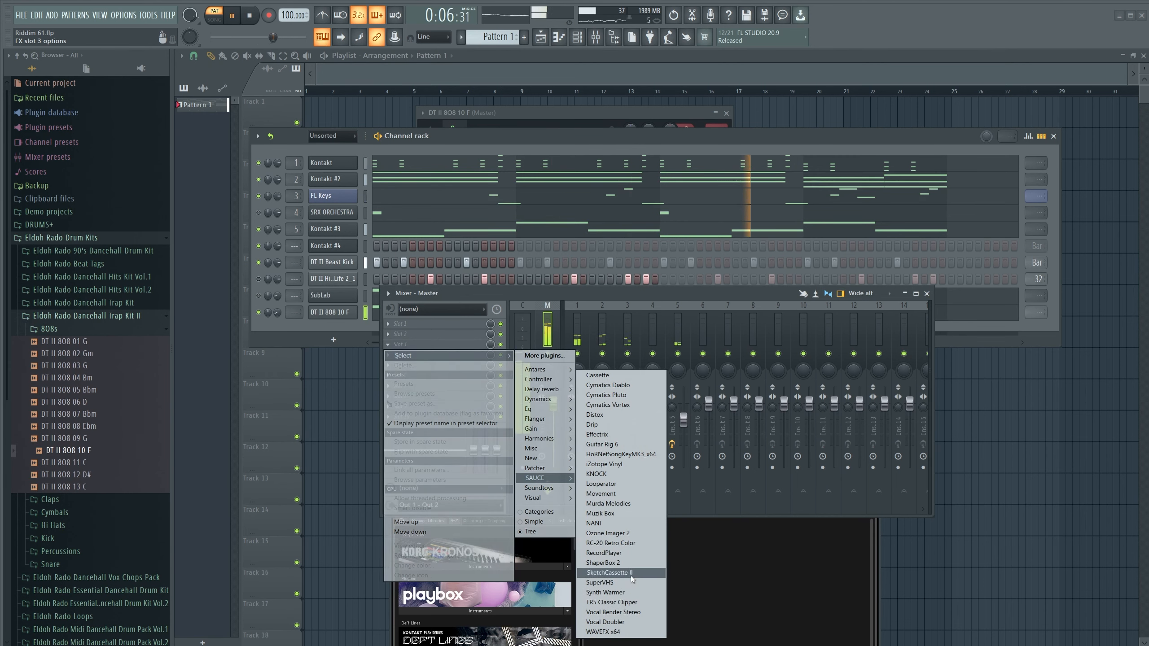
left_click(631, 602)
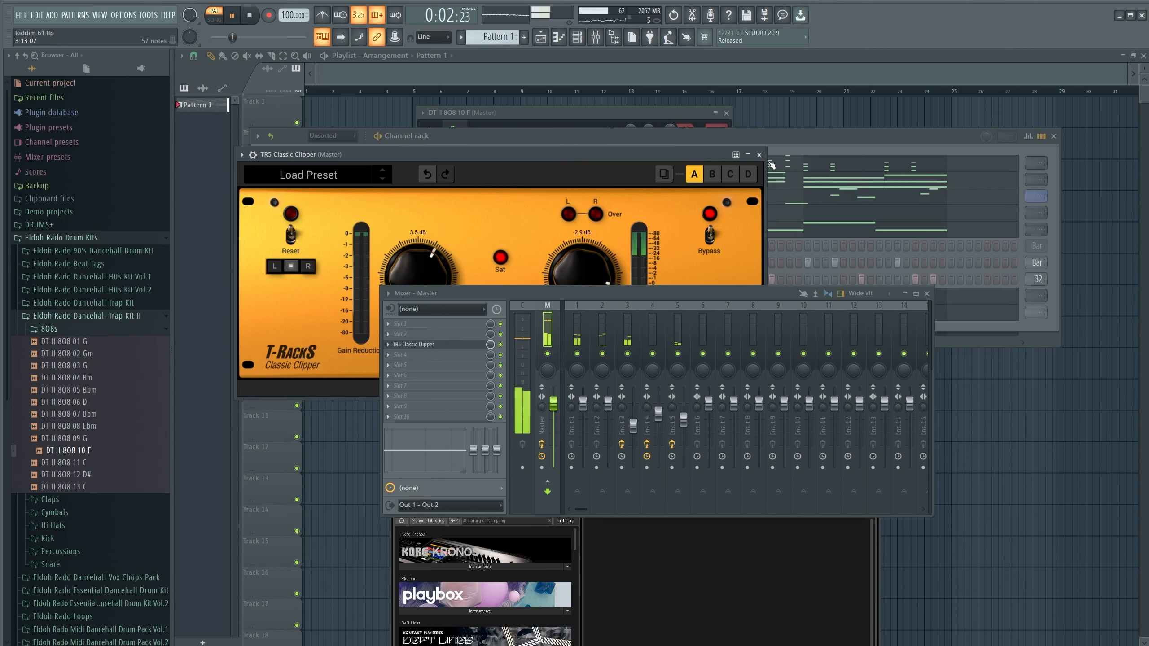
left_click(758, 155)
Try all notes of the DT II 808 10 F channel one octave lower.
right_click(342, 318)
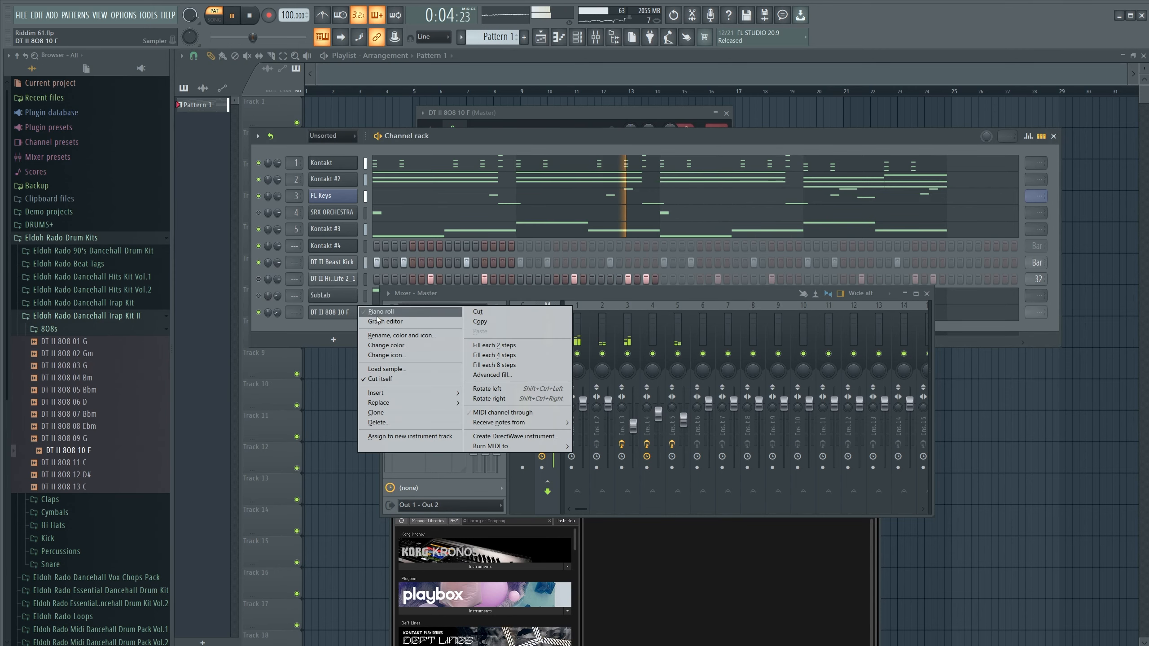
left_click(362, 315)
key("ctrl+a")
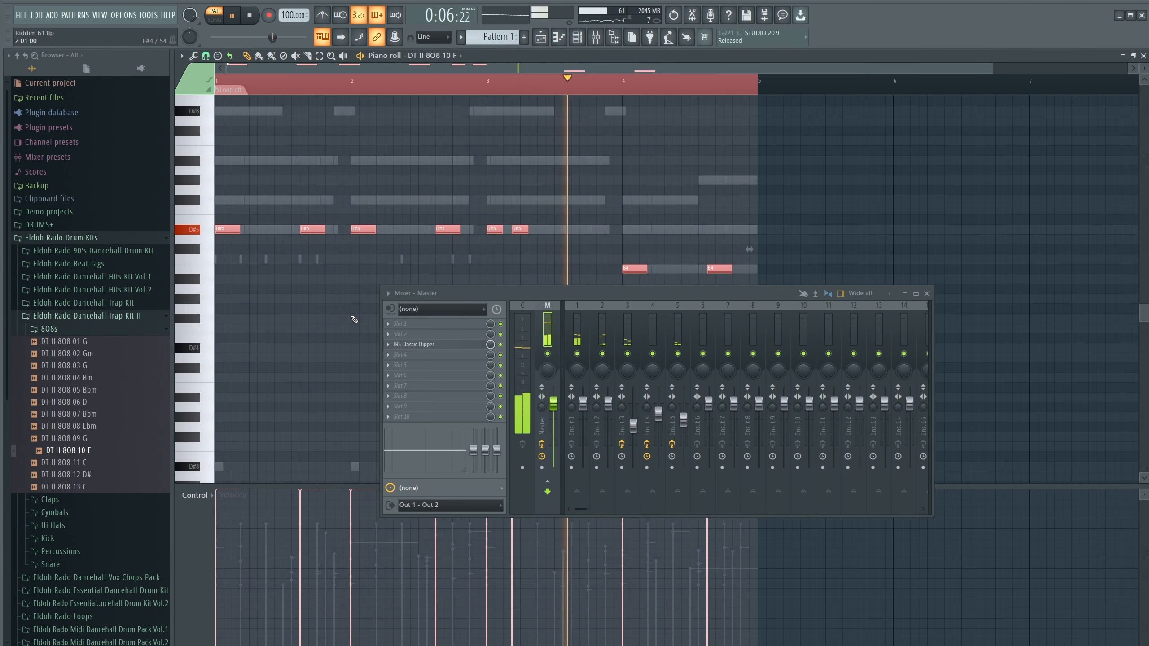
key("ctrl+Down")
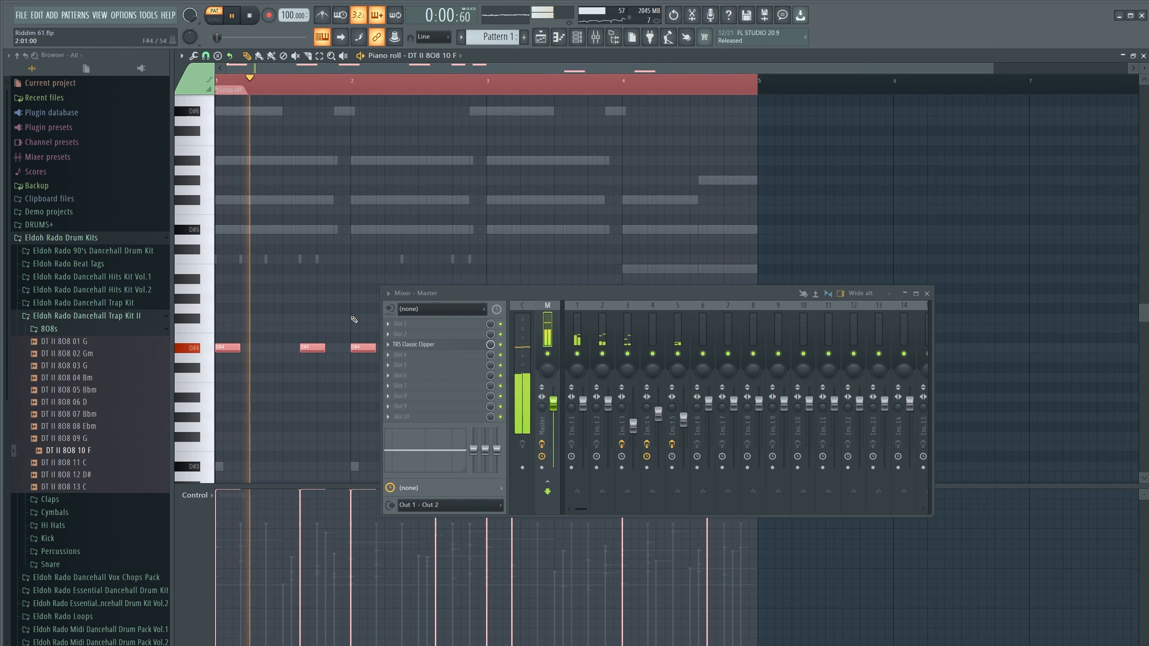
key("ctrl+Up")
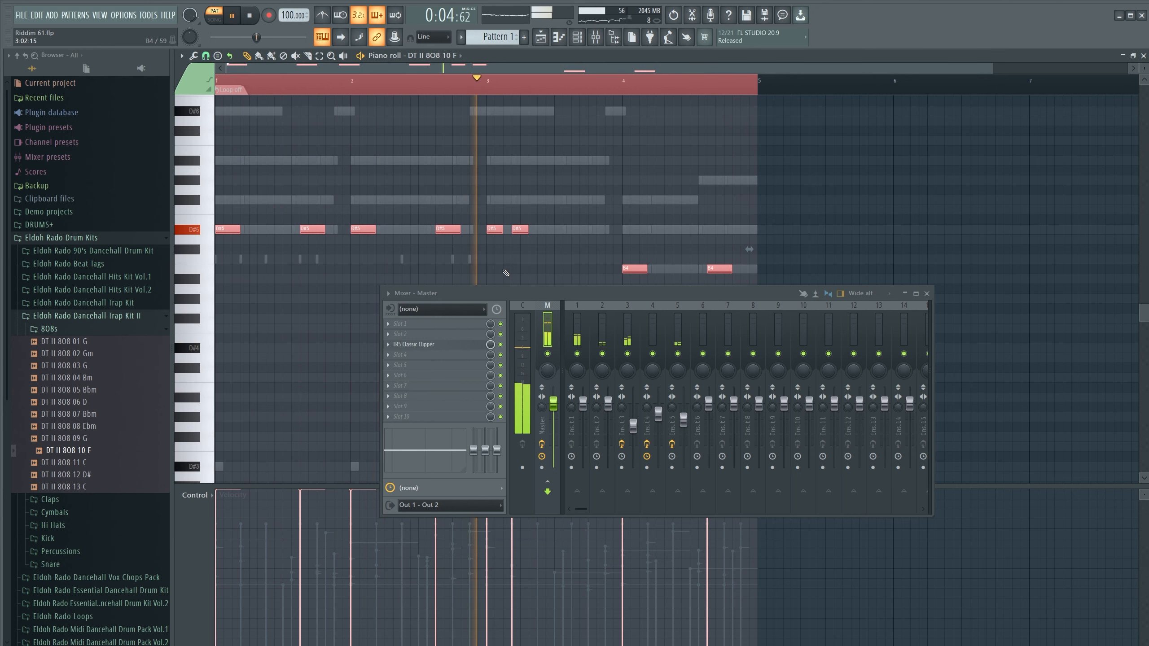
Add the DT II Acid Hi Hat sample from the Hi Hats folder of Dancehall Trap Kit II as a new channel.
left_click_drag(520, 295, 643, 237)
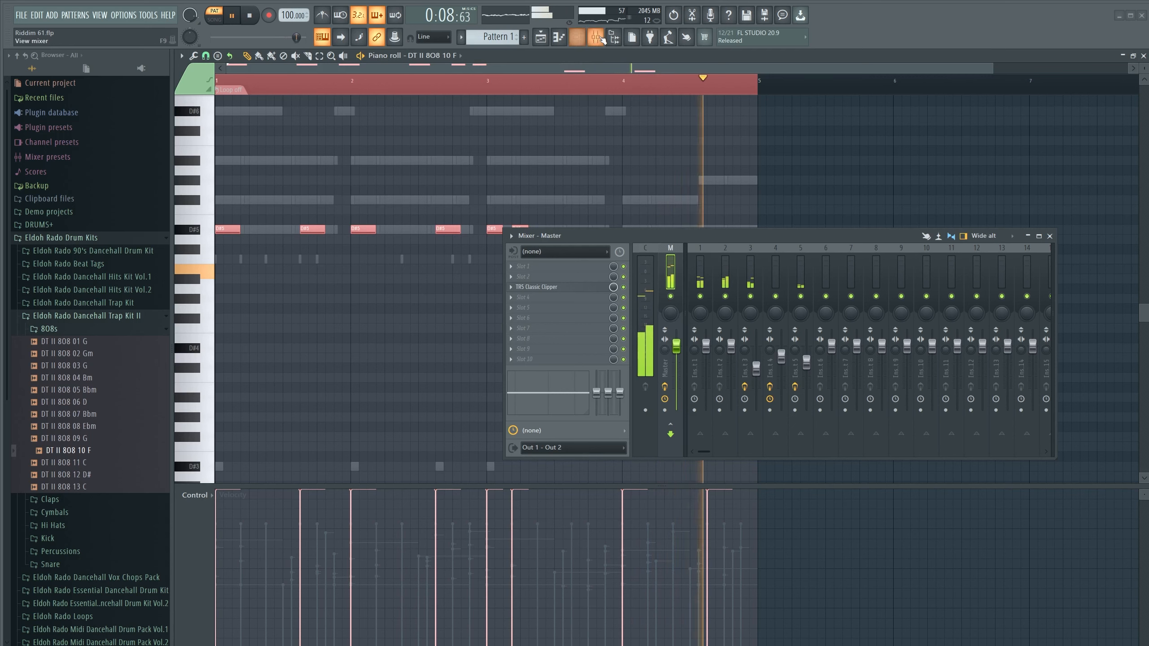
left_click(577, 39)
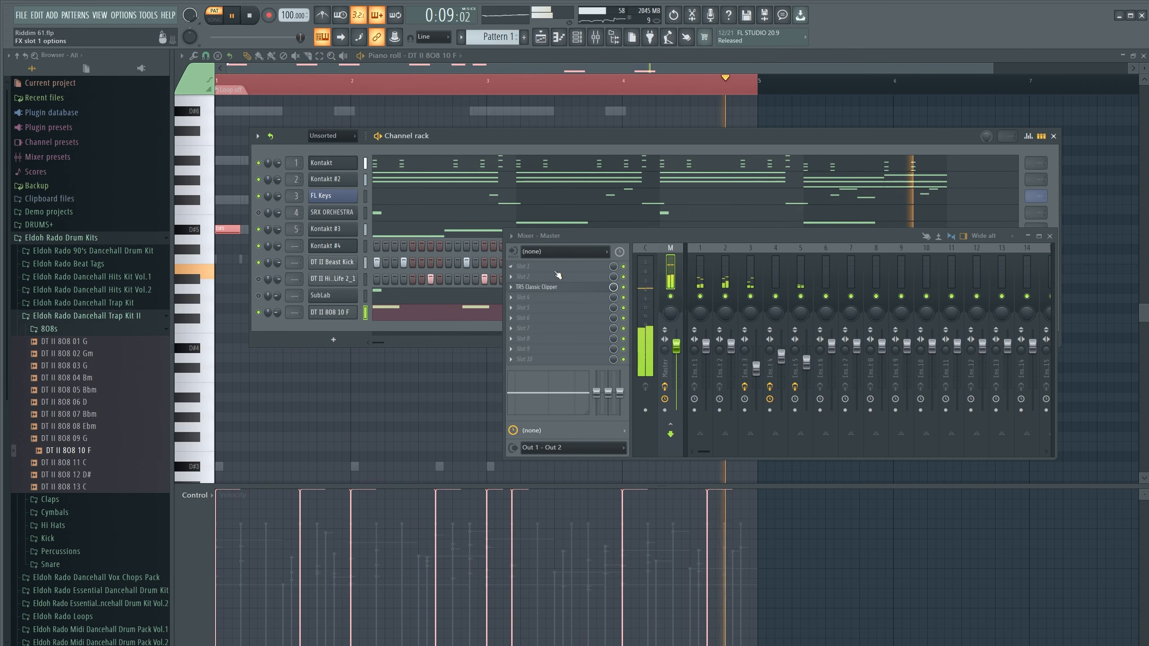
left_click(54, 329)
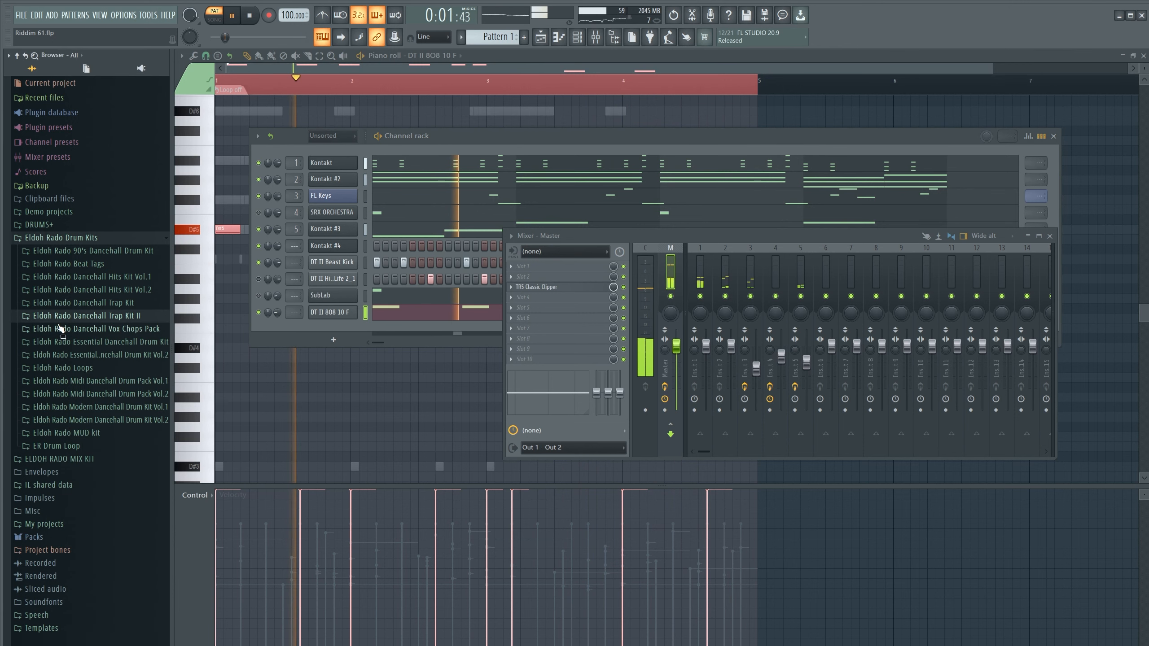
left_click(51, 328)
left_click(51, 328)
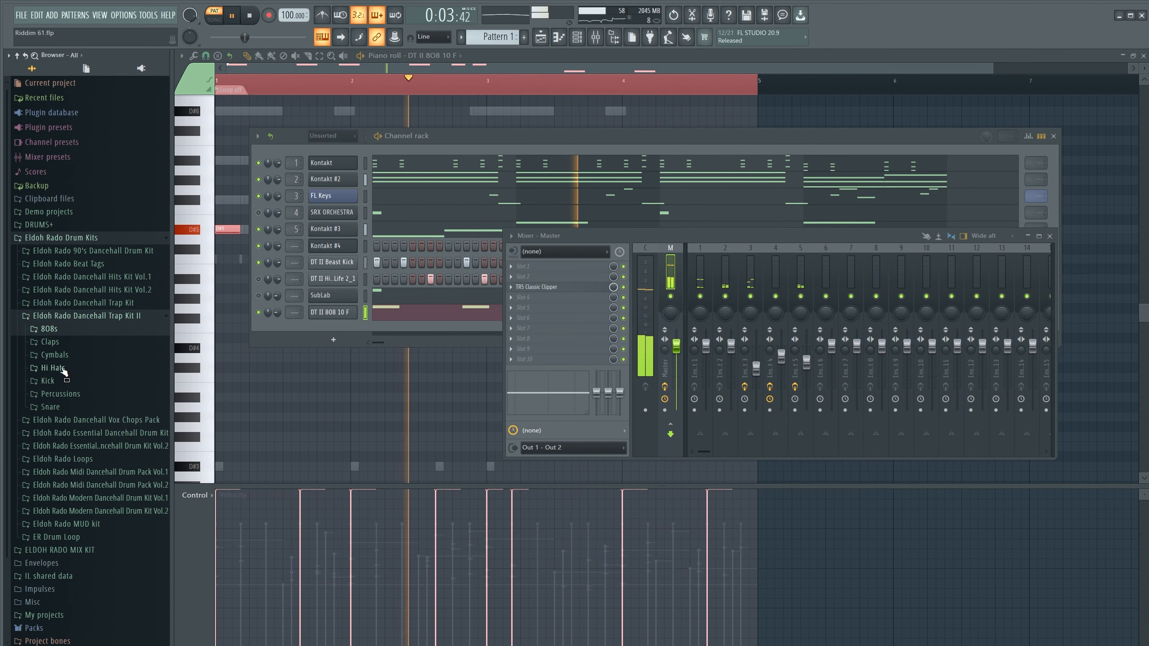
left_click(54, 367)
left_click(72, 393)
left_click_drag(77, 404, 333, 327)
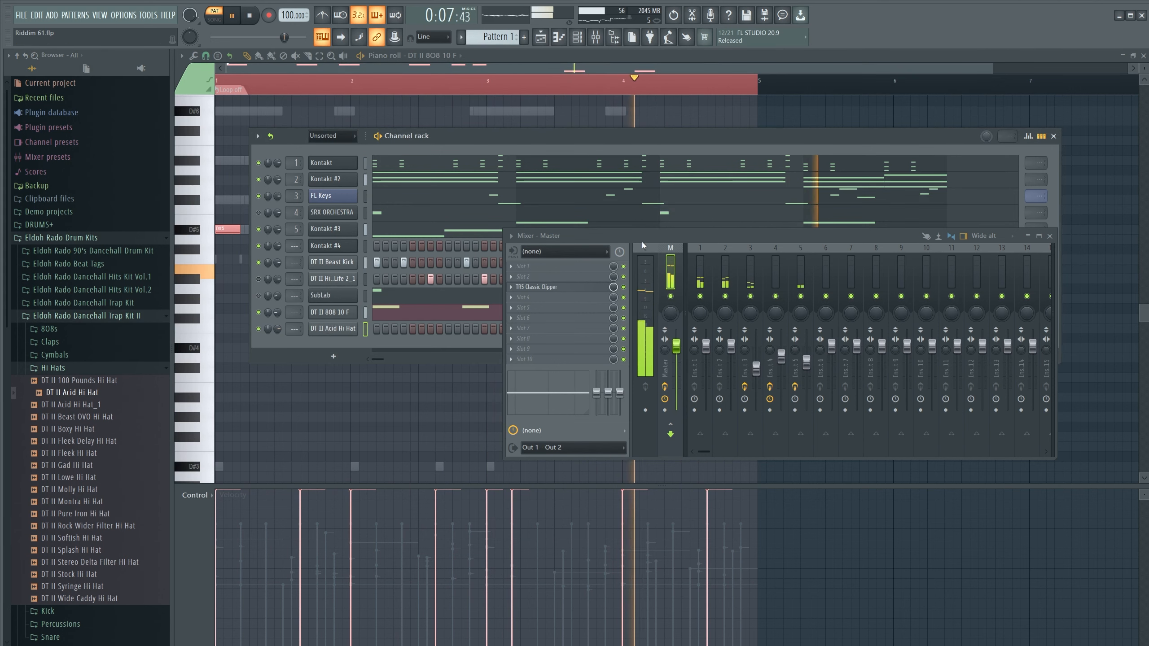
Fill the first 16 steps of the DT II Acid Hi Hat channel and set its volume to 28%.
left_click_drag(636, 237, 577, 462)
left_click_drag(515, 331, 374, 334)
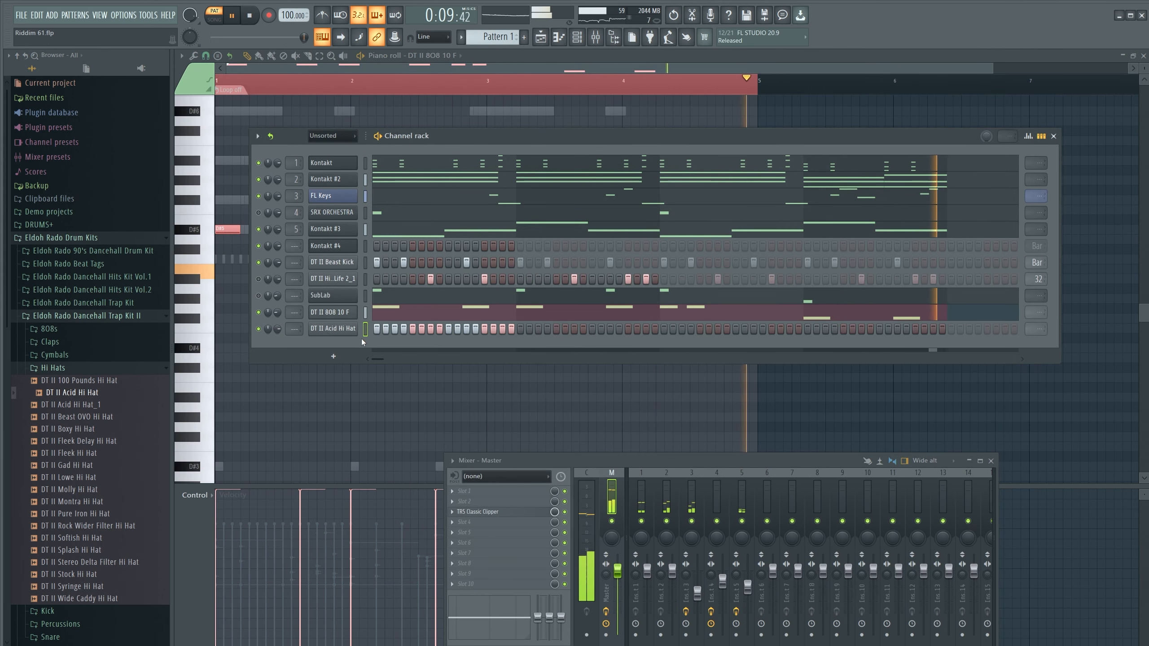
left_click_drag(277, 329, 278, 373)
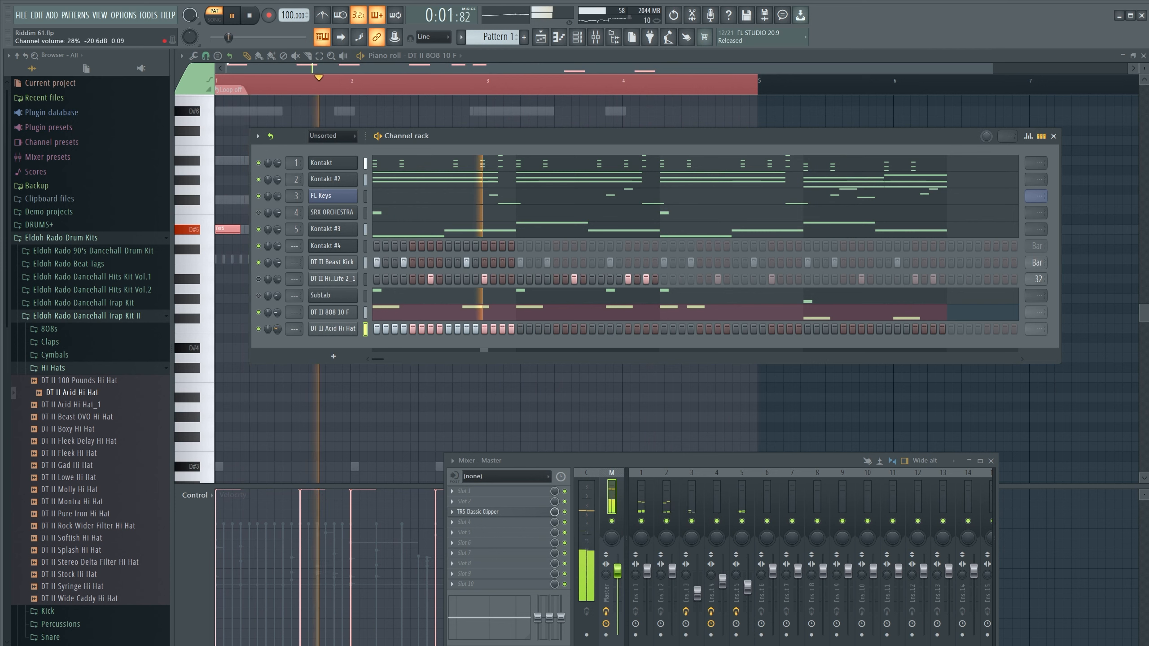
Unmute the DT II Hi..Life 2_1 channel and play the pattern several times from the start.
left_click(258, 278)
key("space")
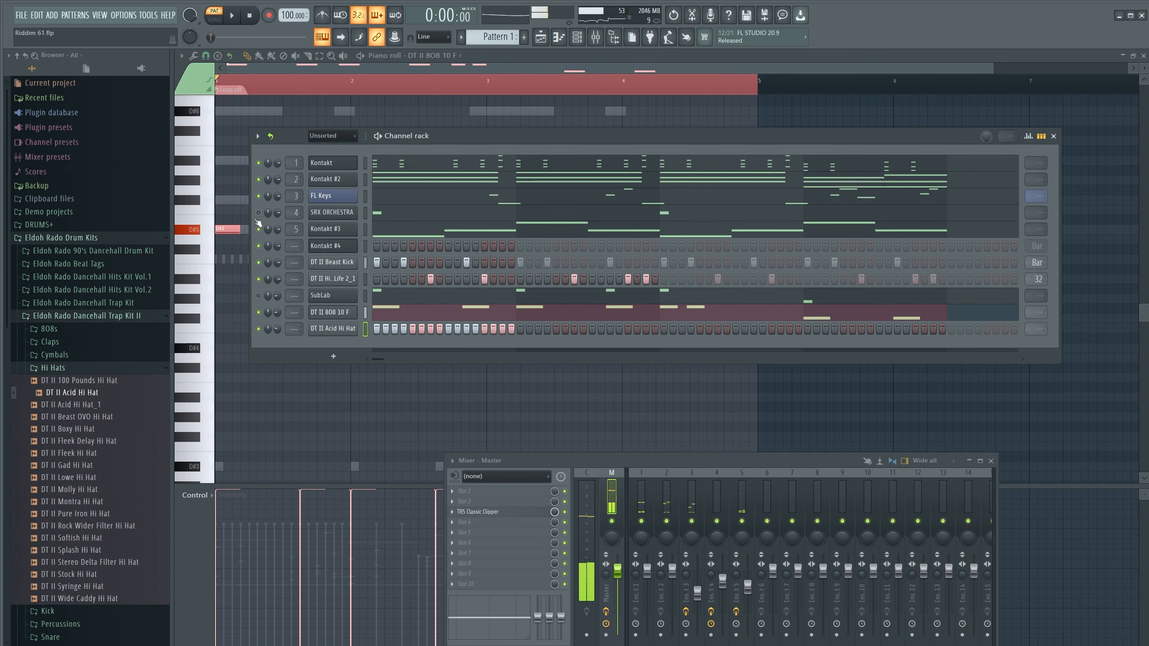
key("space")
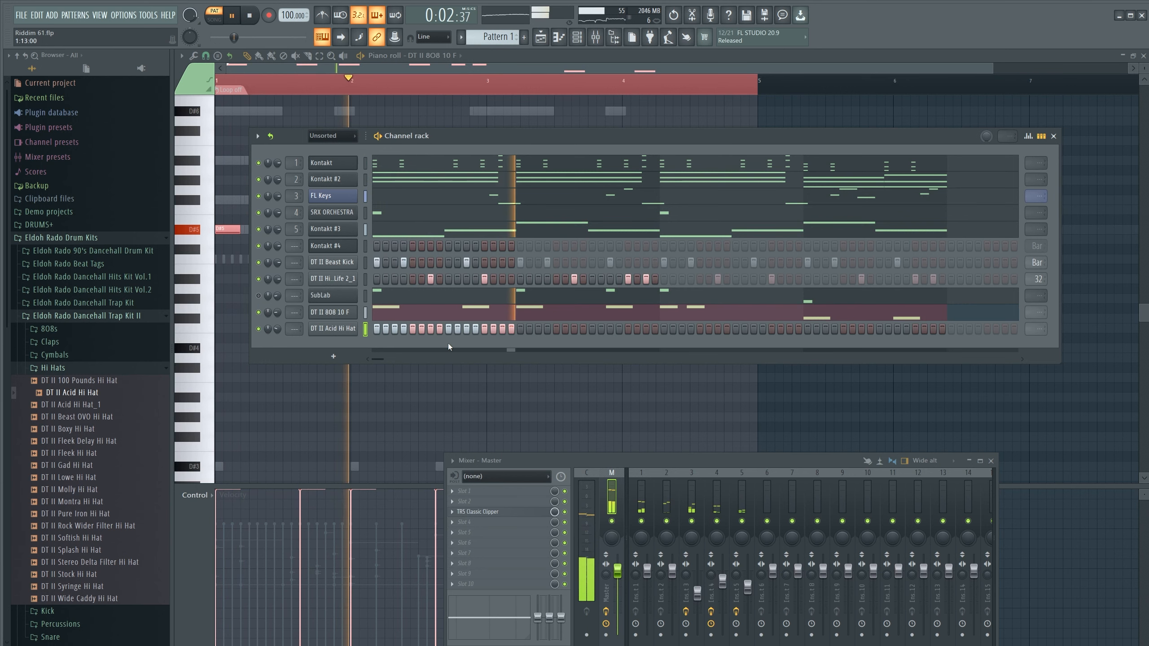
key("space")
key("space")
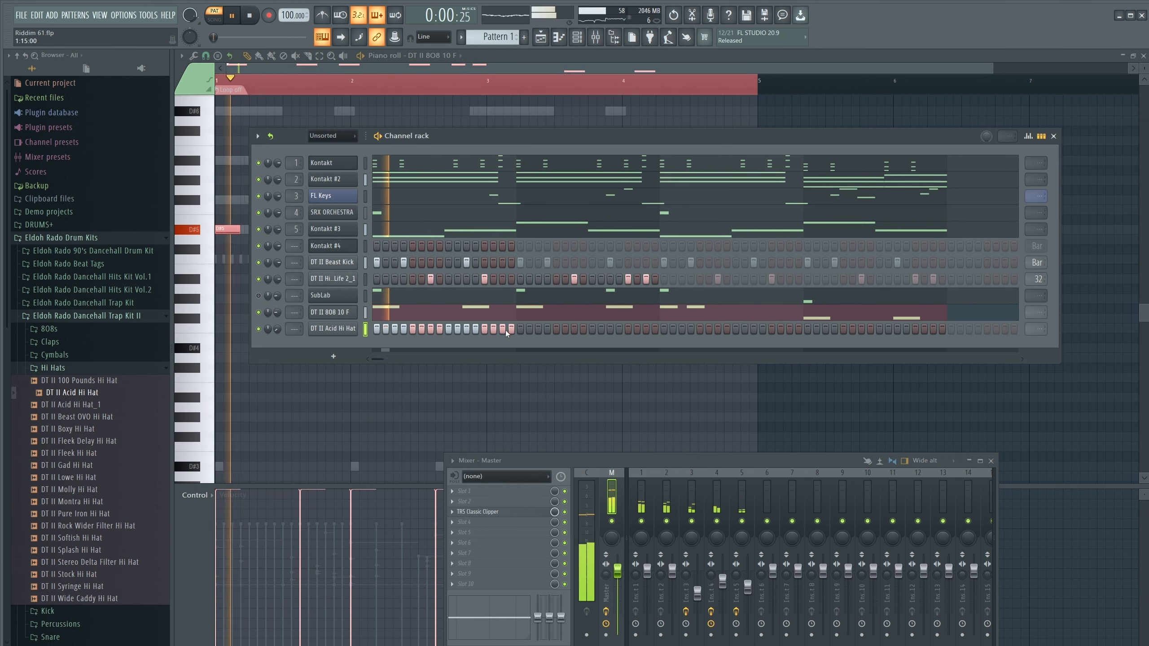
key("space")
key("space")
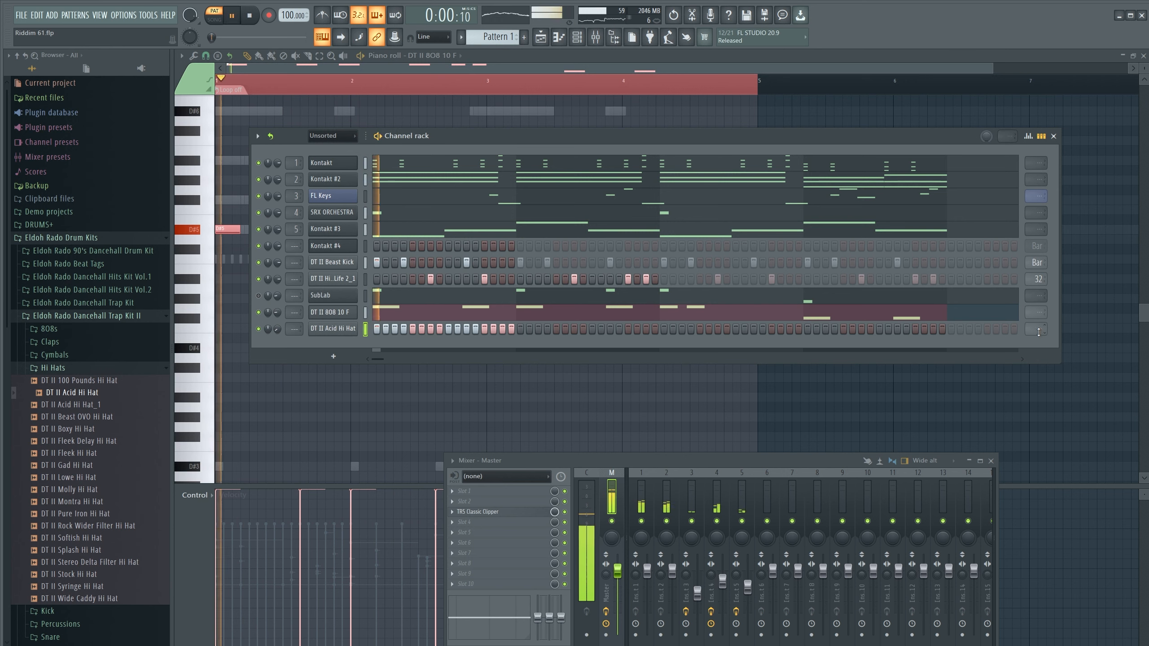
Set the DT II Acid Hi Hat's loop length to 32 steps and clear its filled steps.
key("space")
scroll(1036, 331, "down", 5)
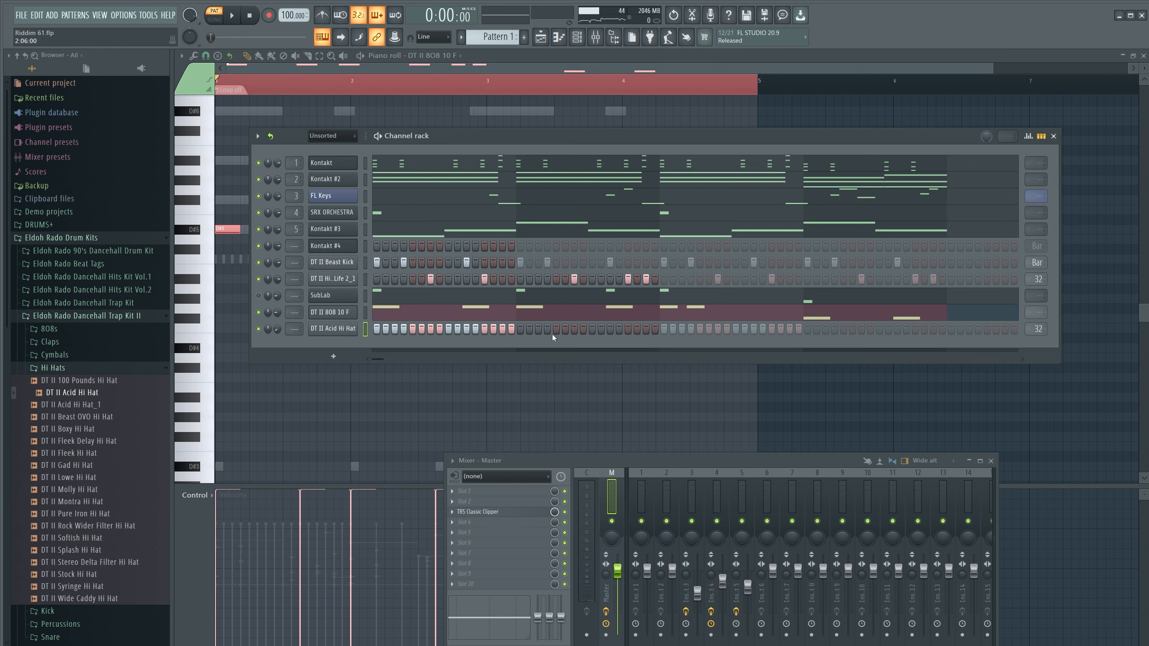
key("space")
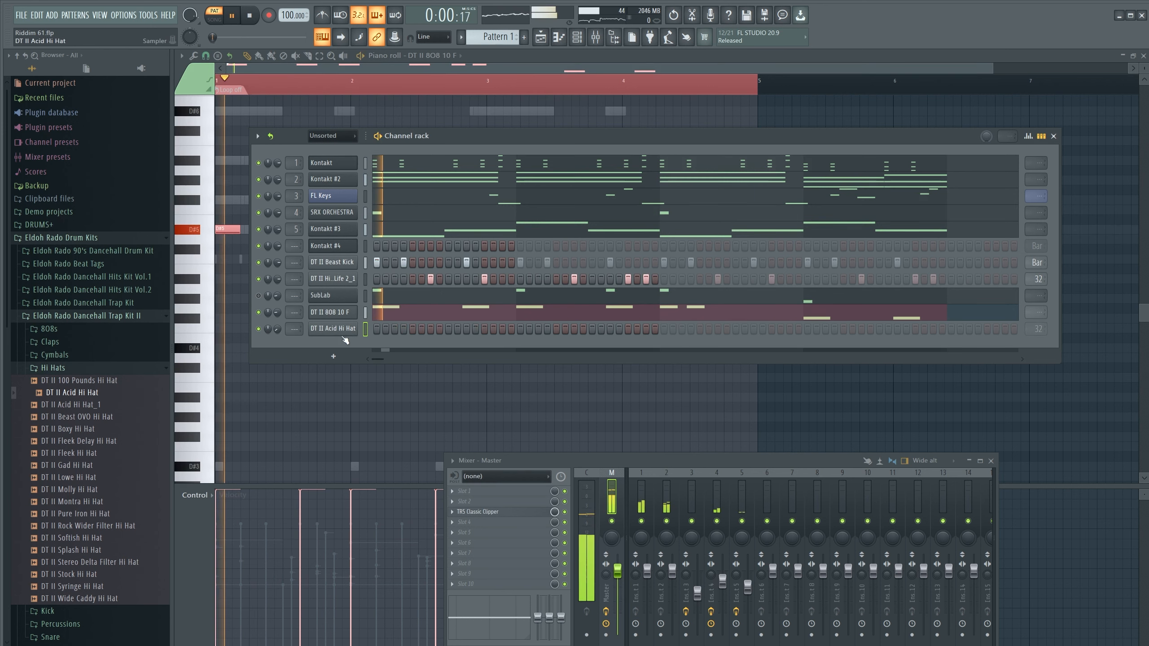
Place a one-step D#5 note at the start of bar 1 in the DT II Acid Hi Hat piano roll.
right_click(352, 330)
left_click(378, 329)
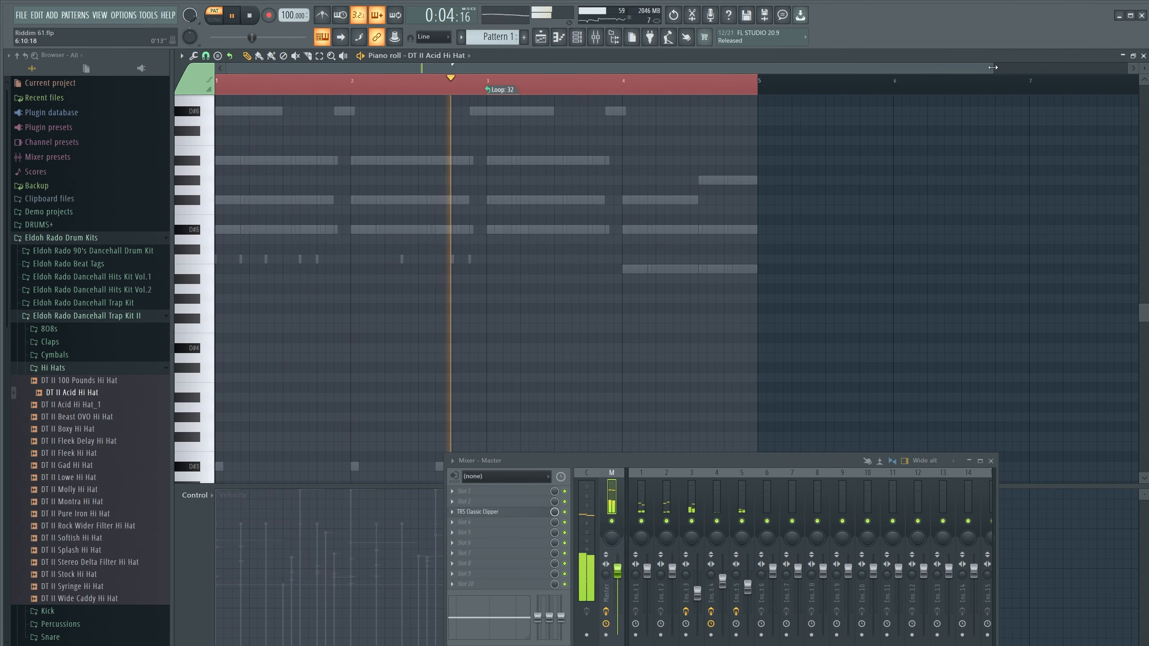
left_click_drag(983, 65, 574, 66)
scroll(419, 176, "up", 3)
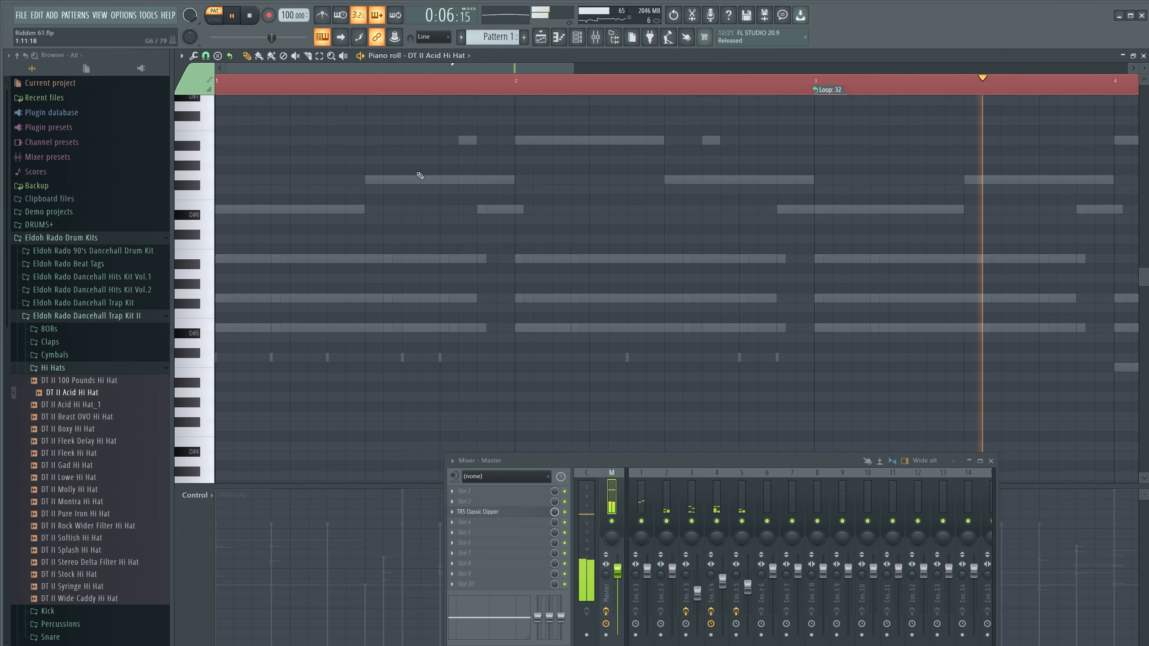
left_click(195, 318)
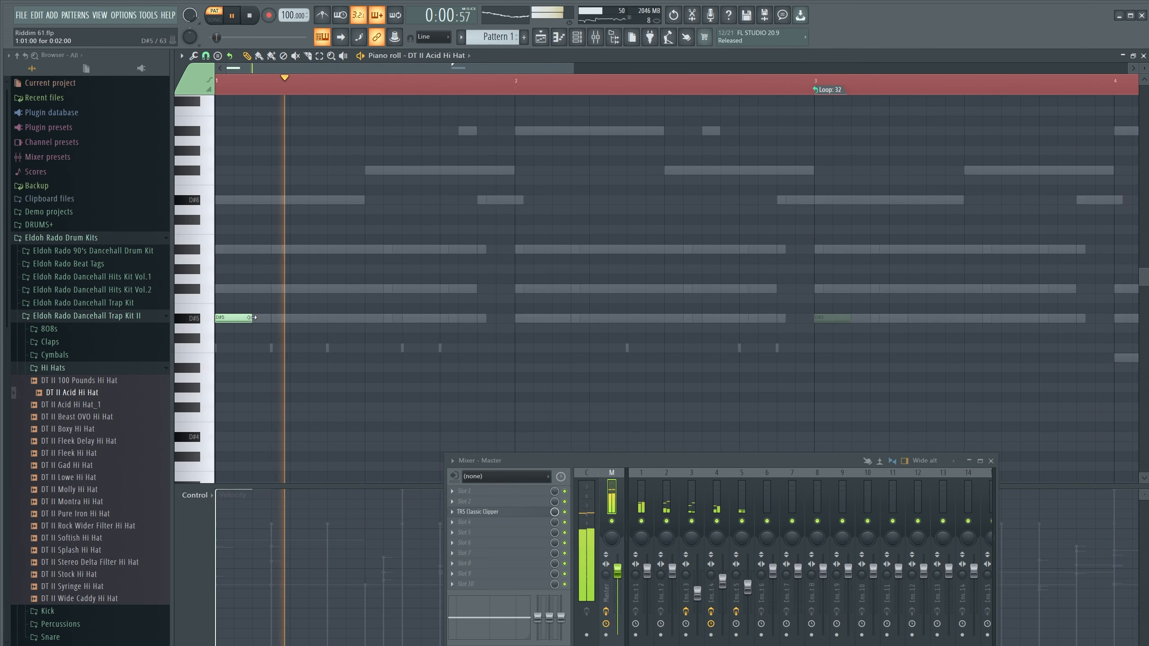
left_click_drag(247, 319, 228, 318)
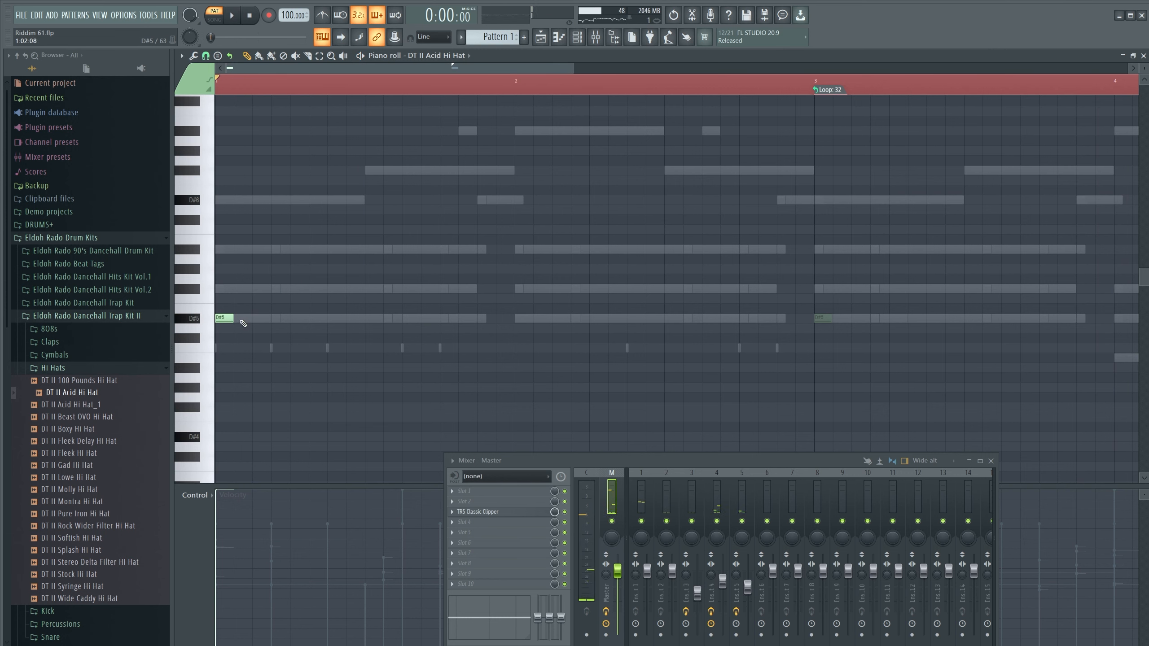
Add one-step D#5 hi-hat notes at steps 3, 6, 9, 10 and 11 of bar 1 and play the pattern.
left_click_drag(254, 320, 261, 319)
key("space")
left_click(291, 321)
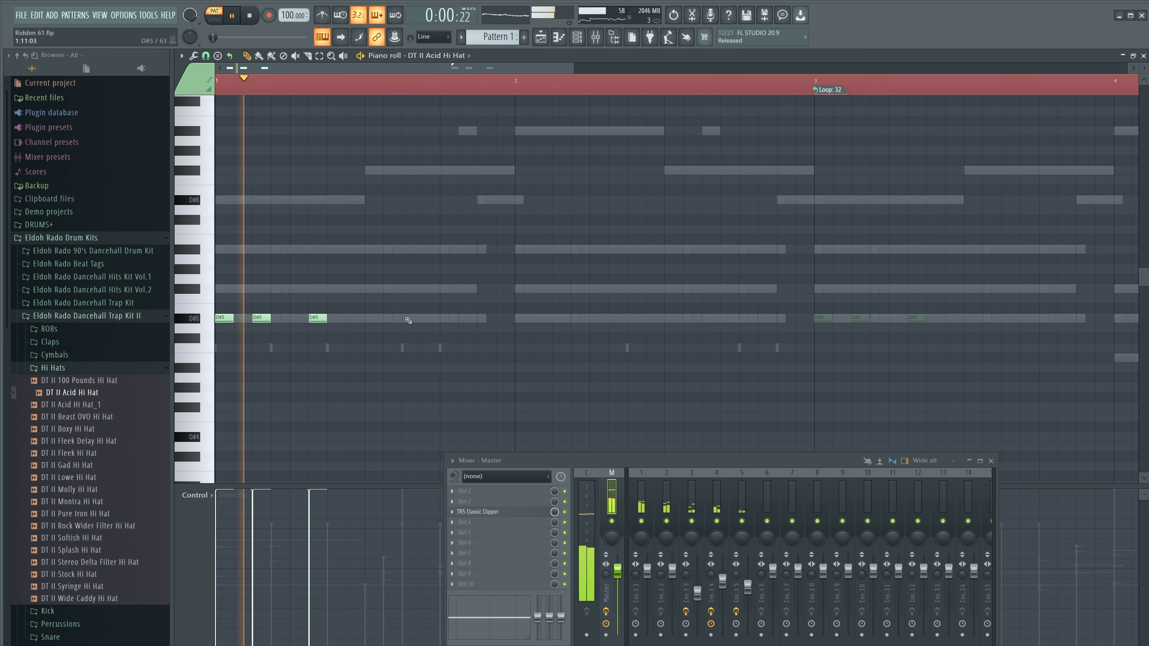
key("space")
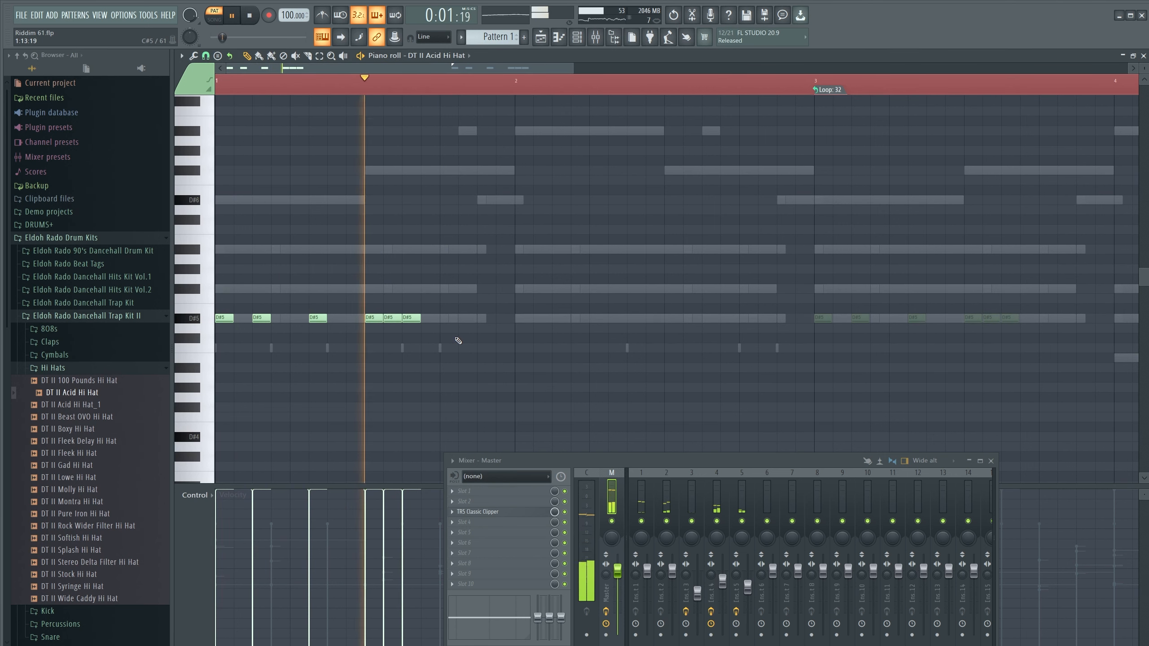
Add one-step D#5 hi-hat notes at steps 1 and 4 of bar 2 and a two-step D#5 note at step 9.
left_click(524, 319)
left_click(581, 318)
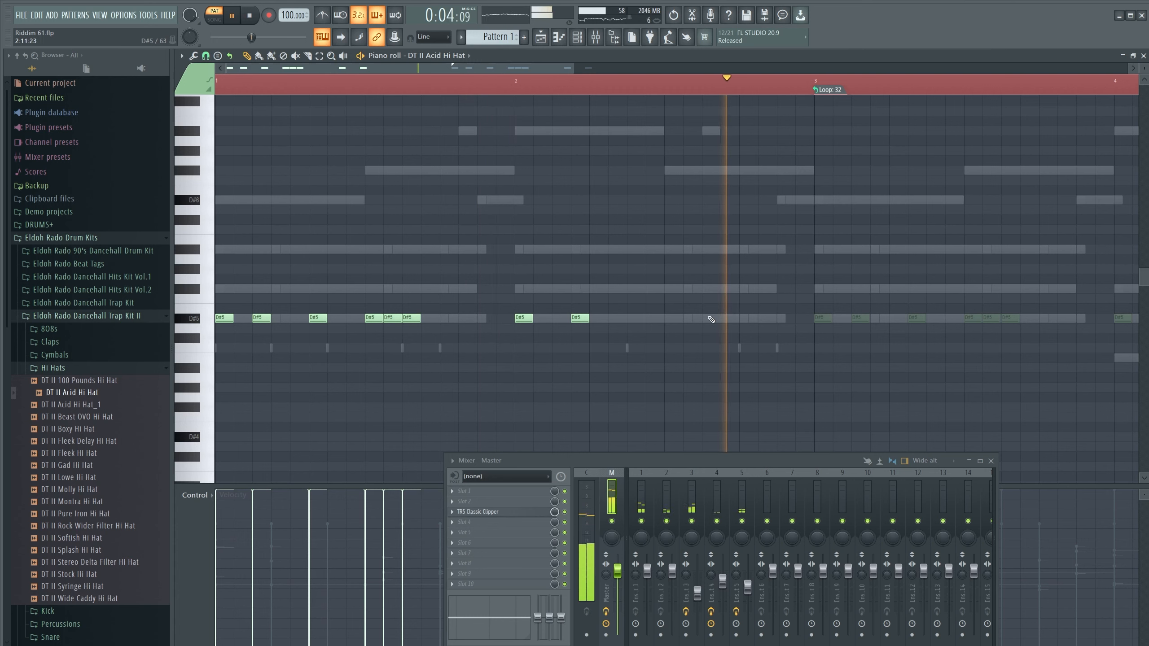
left_click(670, 318)
left_click_drag(683, 319, 701, 320)
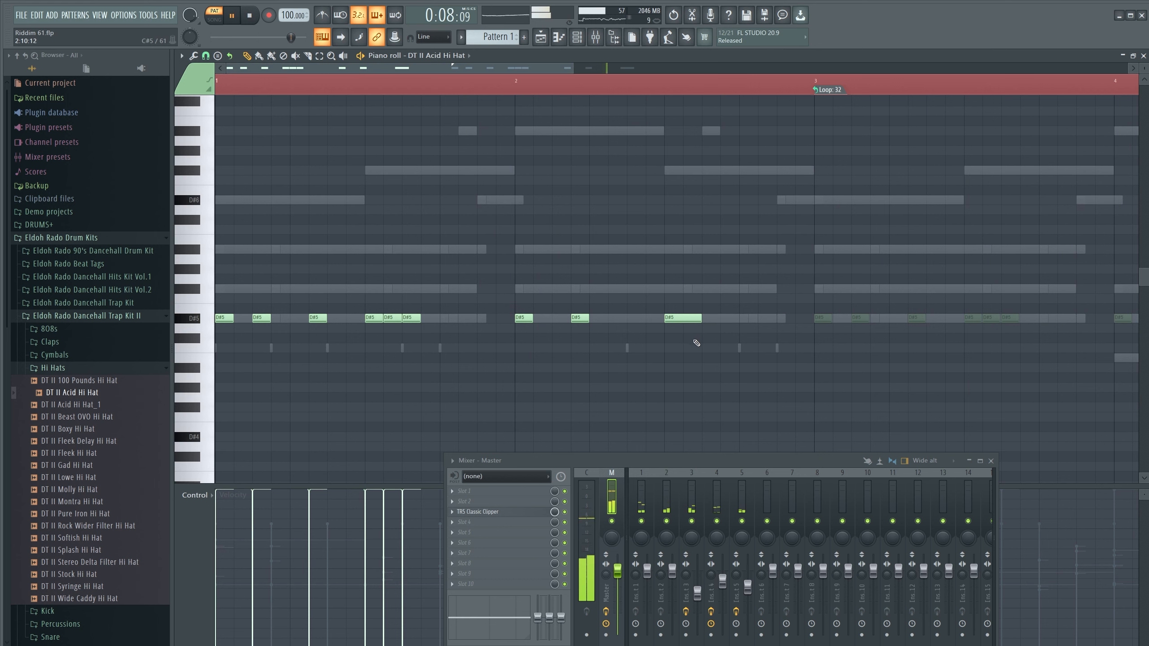
Chop the two-step D#5 note at step 9 of bar 2 into a roll using the chopper's Default pattern.
left_click(182, 56)
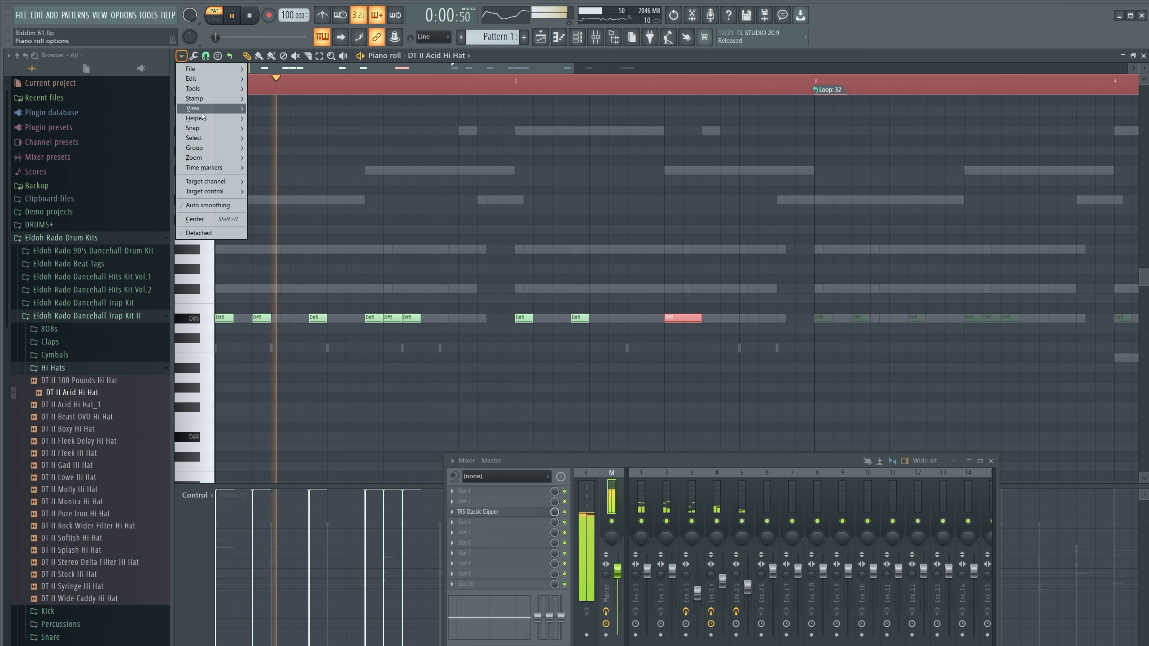
mouse_move(194, 89)
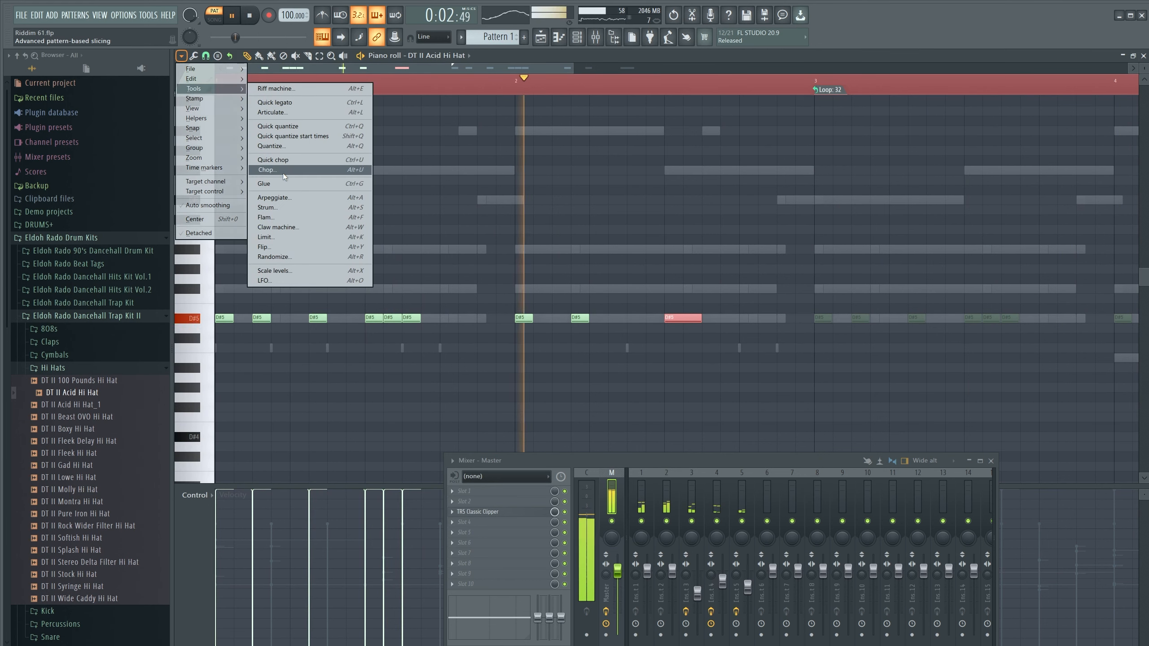
left_click(271, 169)
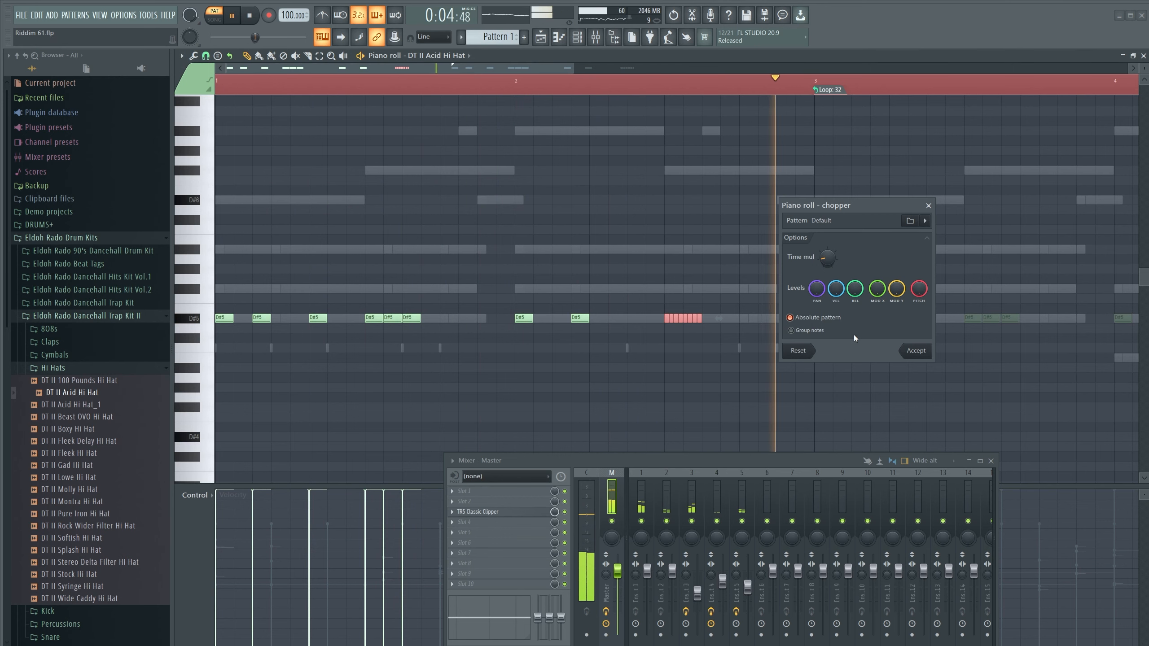
left_click(916, 350)
Shape the velocities of the bar 2 hi-hat roll into a rising ramp and move the mixer away and close it.
left_click_drag(498, 461, 633, 147)
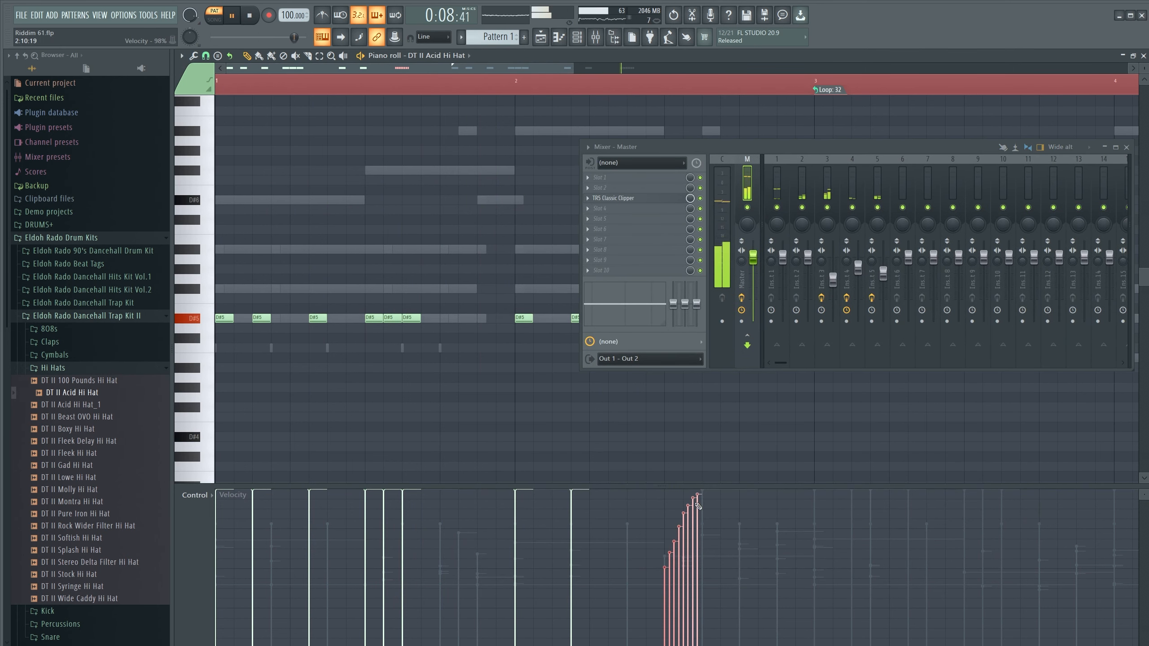
mouse_move(674, 558)
left_mouse_down()
mouse_move(702, 509)
mouse_move(700, 520)
left_mouse_up()
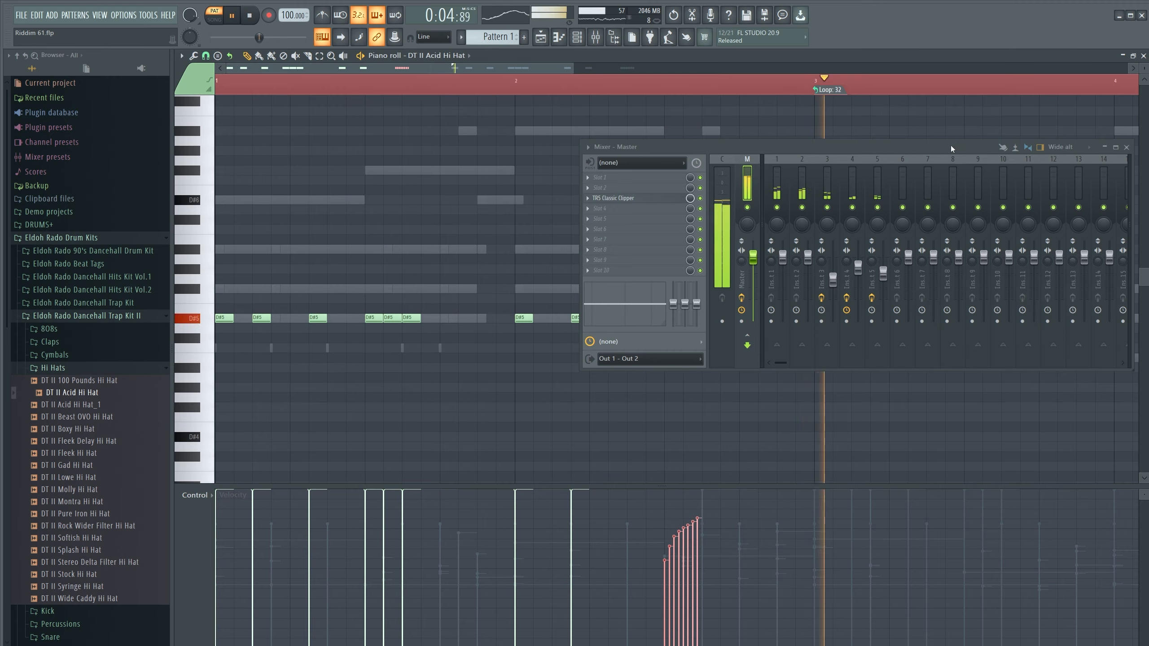
left_click_drag(950, 145, 737, 409)
left_click(911, 410)
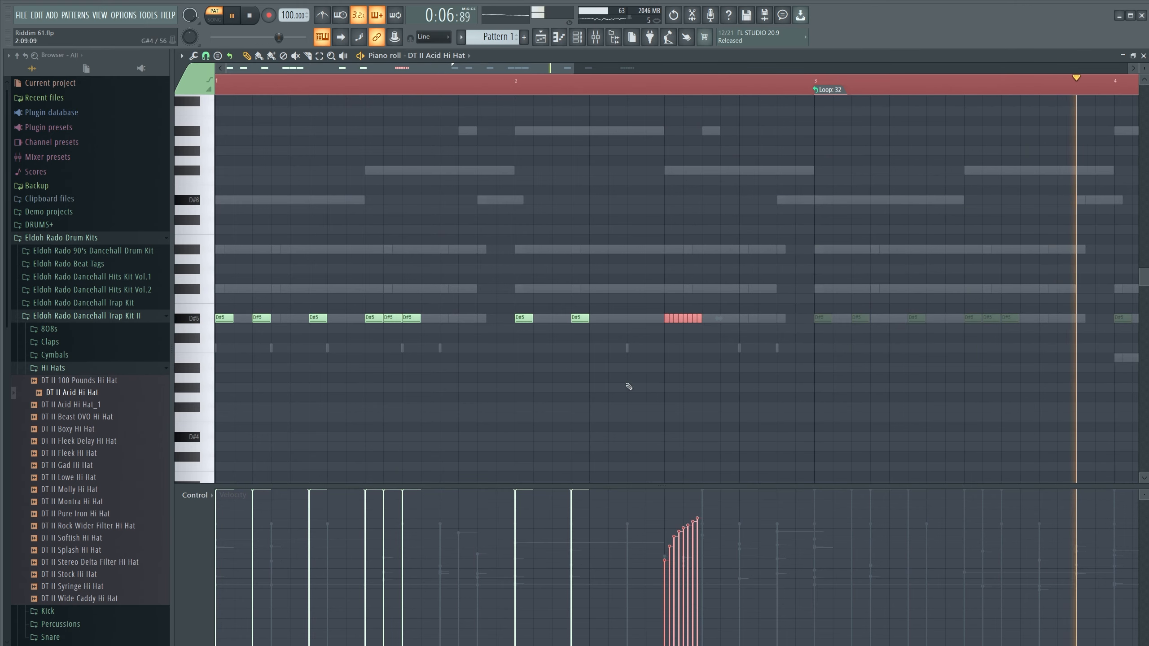
Deselect the roll and place a one-step D#5 hi-hat note at step 14 of bar 1.
left_click_drag(723, 363, 647, 291)
left_click(465, 321)
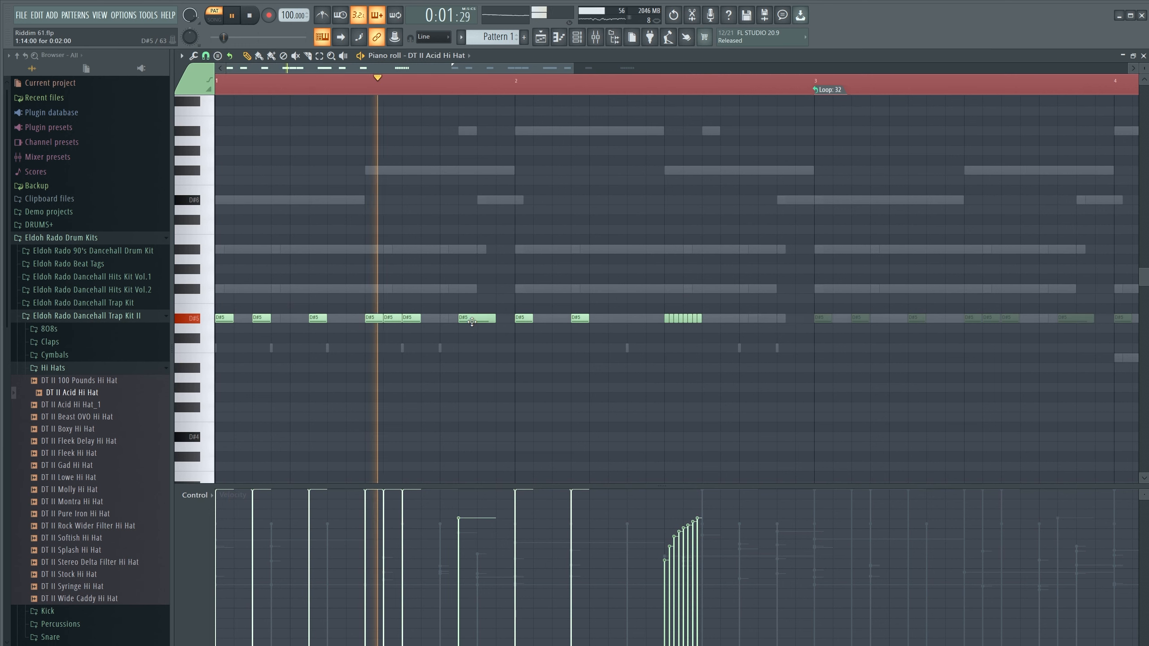
left_click(500, 320)
right_click(501, 319)
right_click(474, 320)
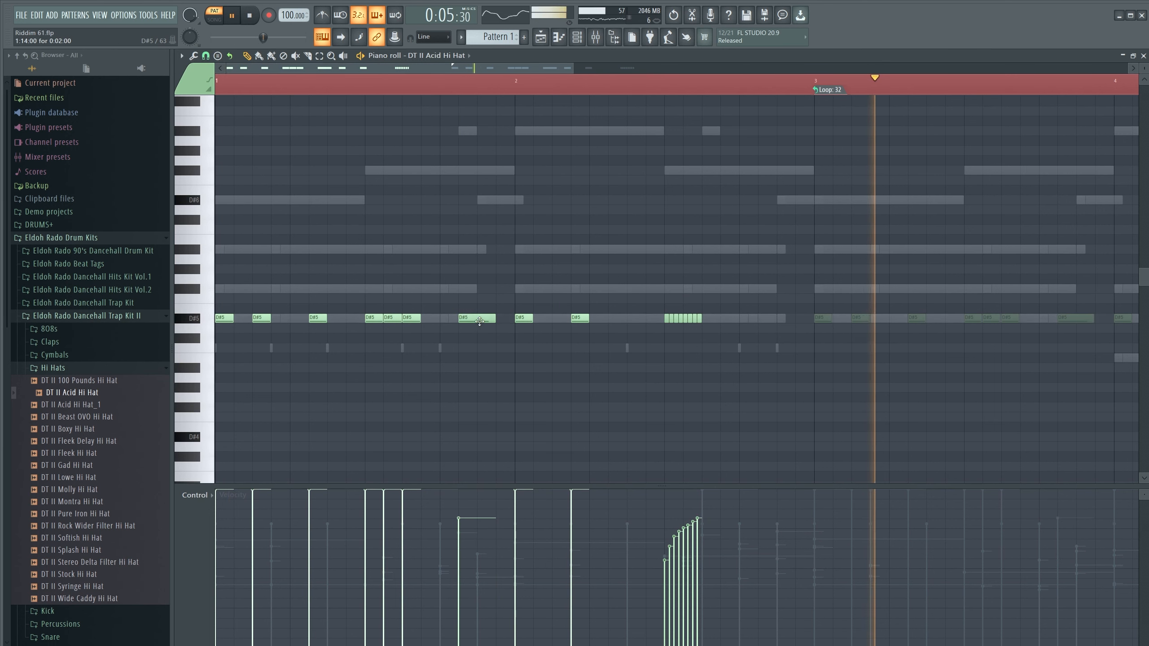
left_click(470, 320)
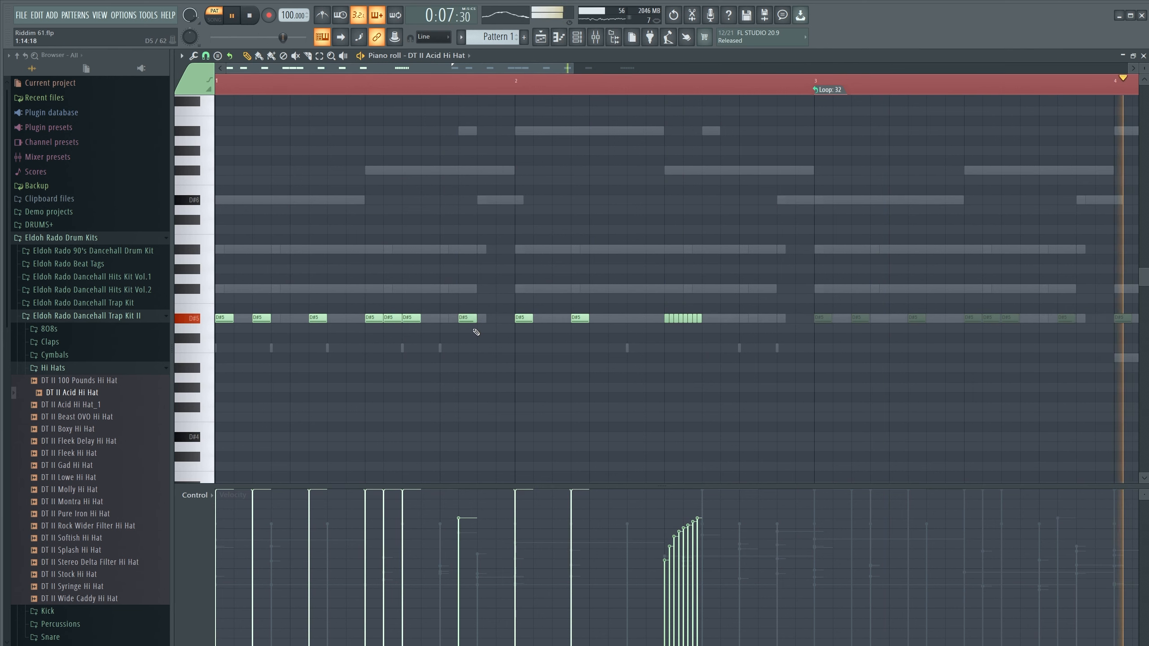
left_click(479, 319)
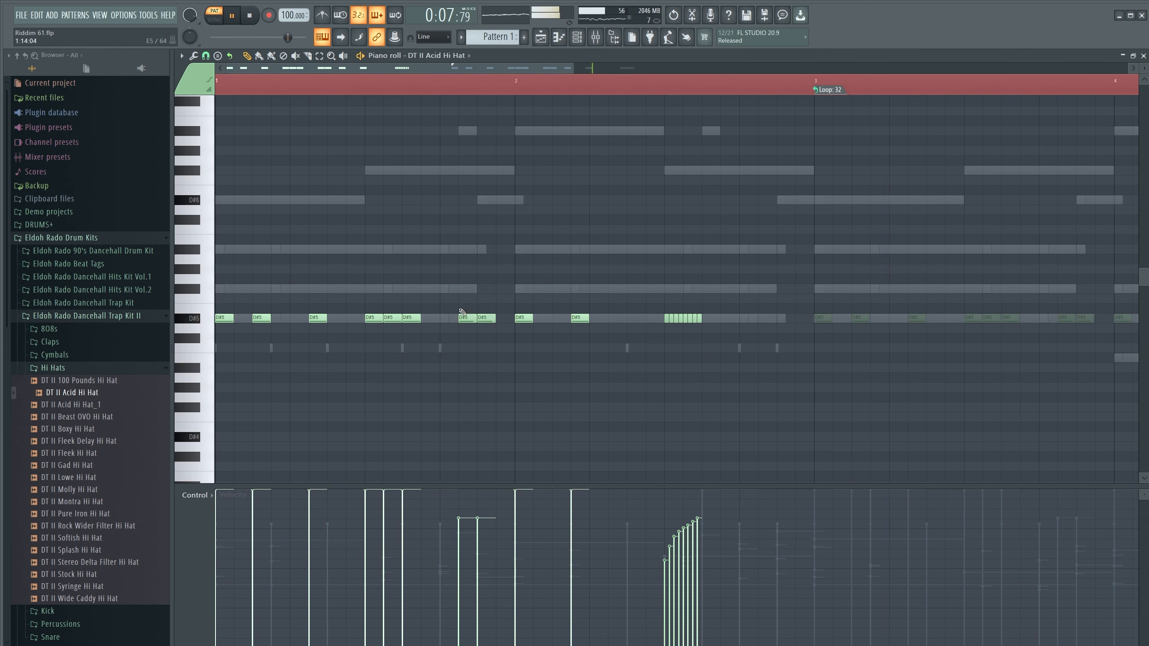
left_click(182, 56)
mouse_move(219, 89)
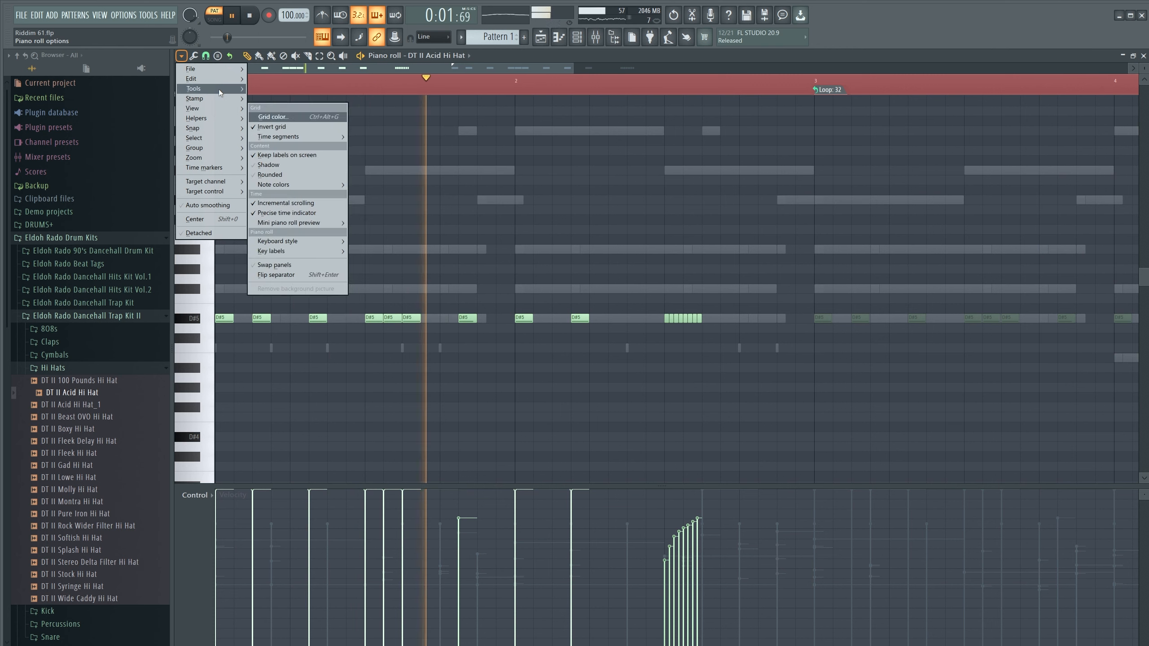
left_click(275, 169)
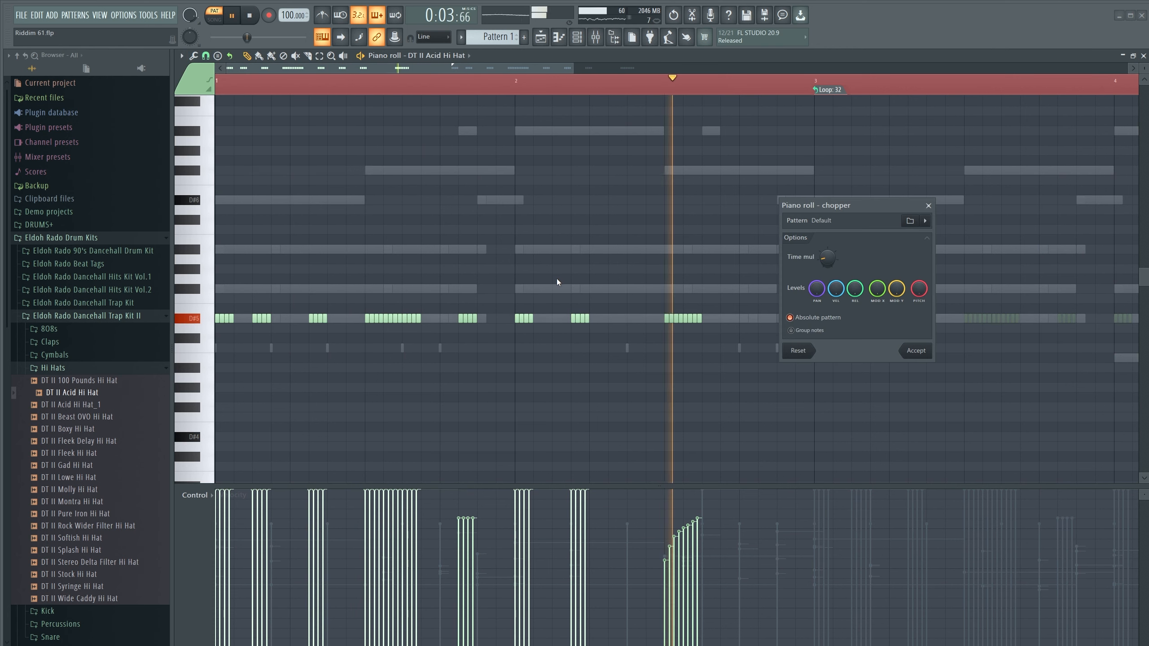
left_click(928, 206)
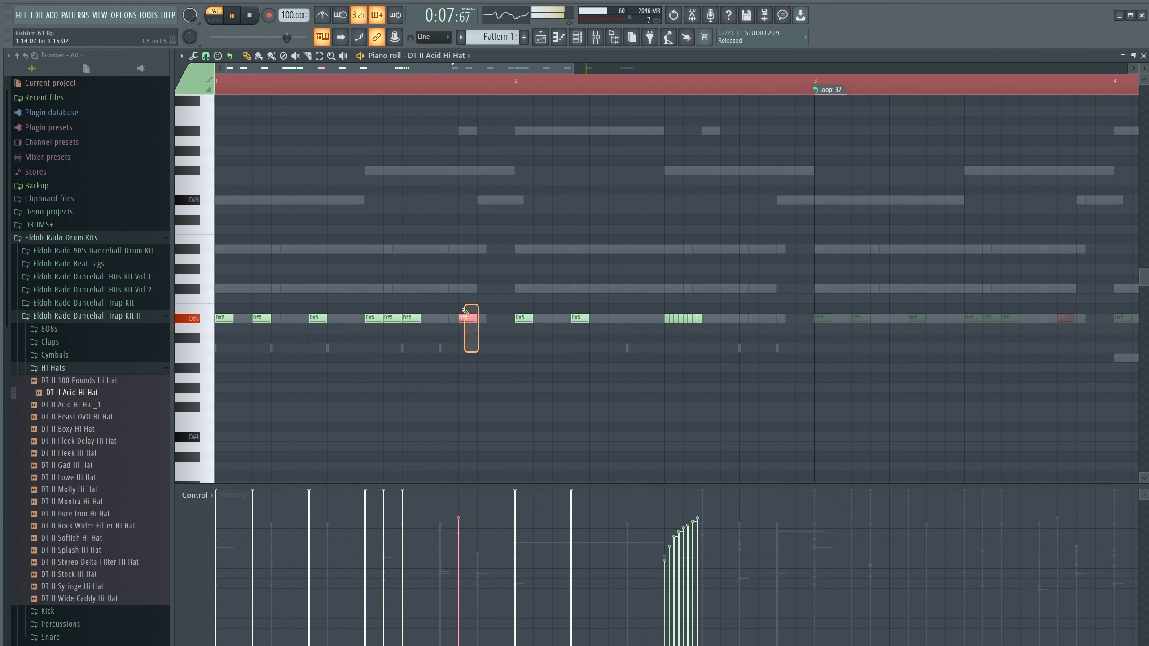
Select only the D#5 note at step 14 of bar 1 and chop it into two hits by raising the chopper's time multiplier.
left_click(184, 56)
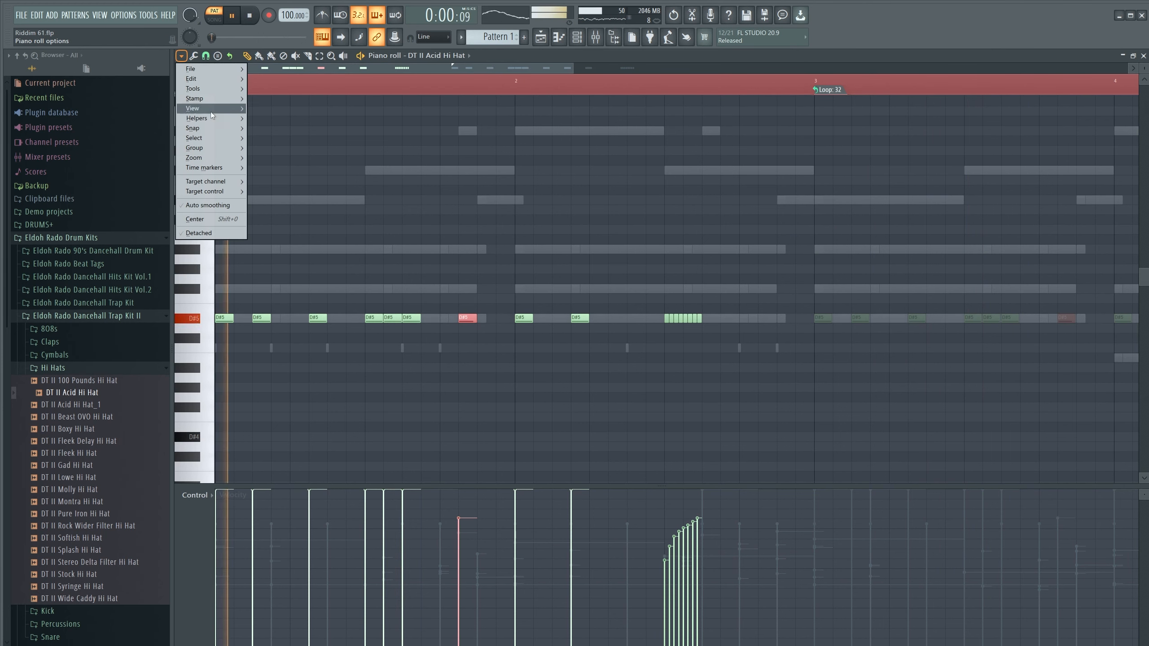
mouse_move(221, 88)
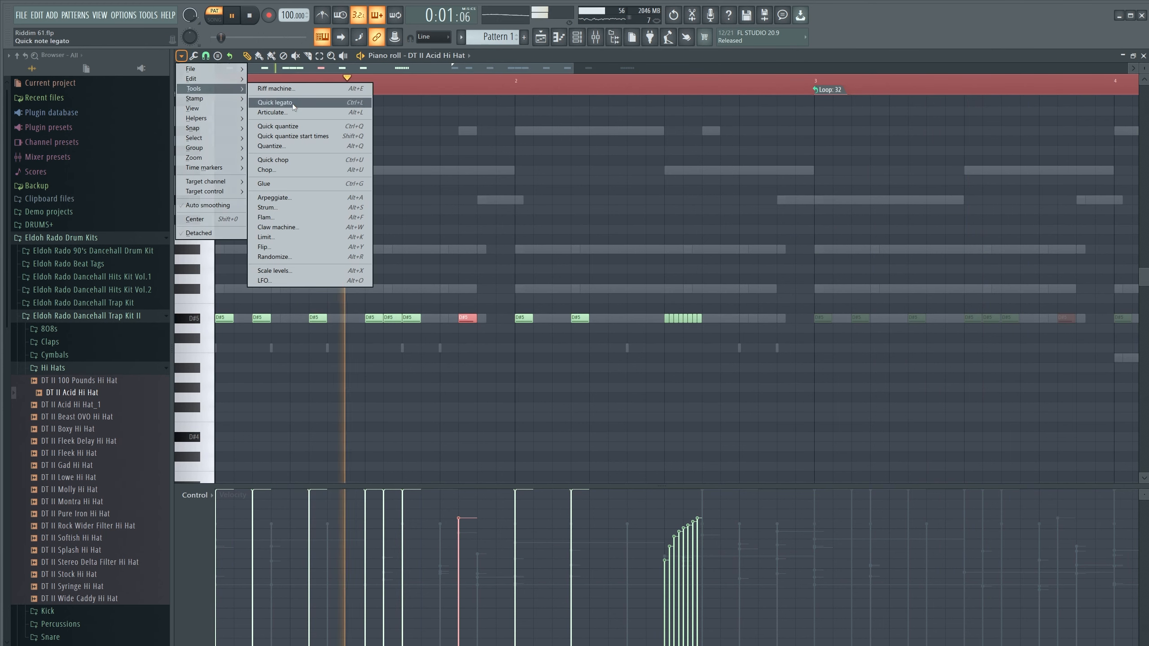
left_click(296, 171)
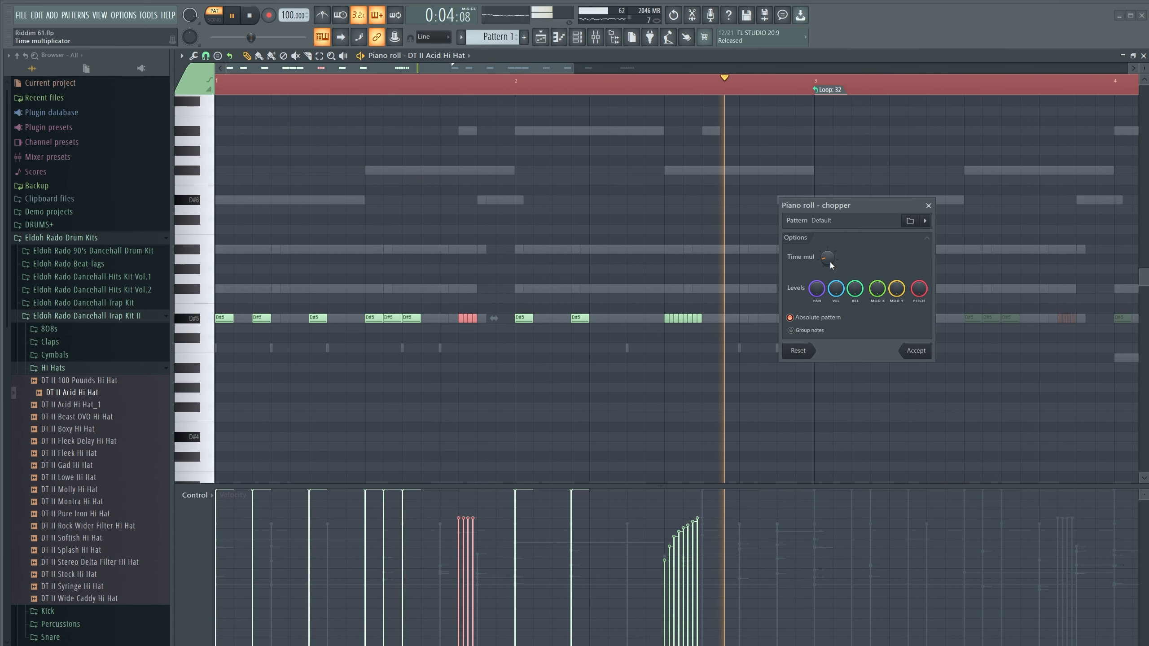
left_click_drag(828, 261, 829, 264)
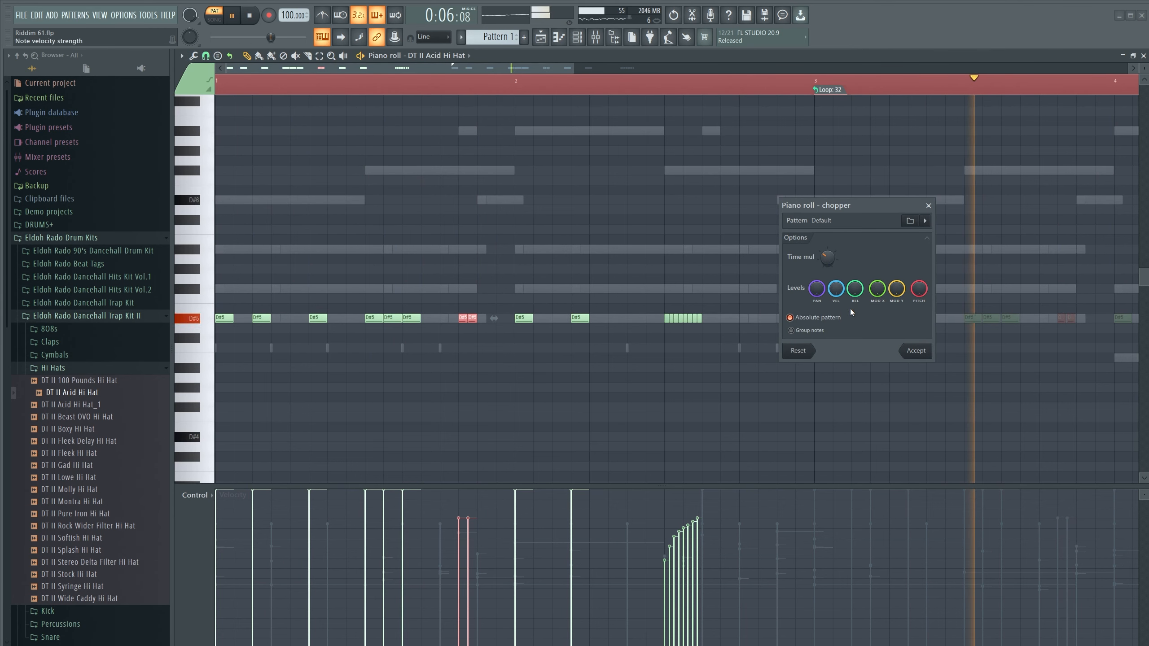
left_click(912, 351)
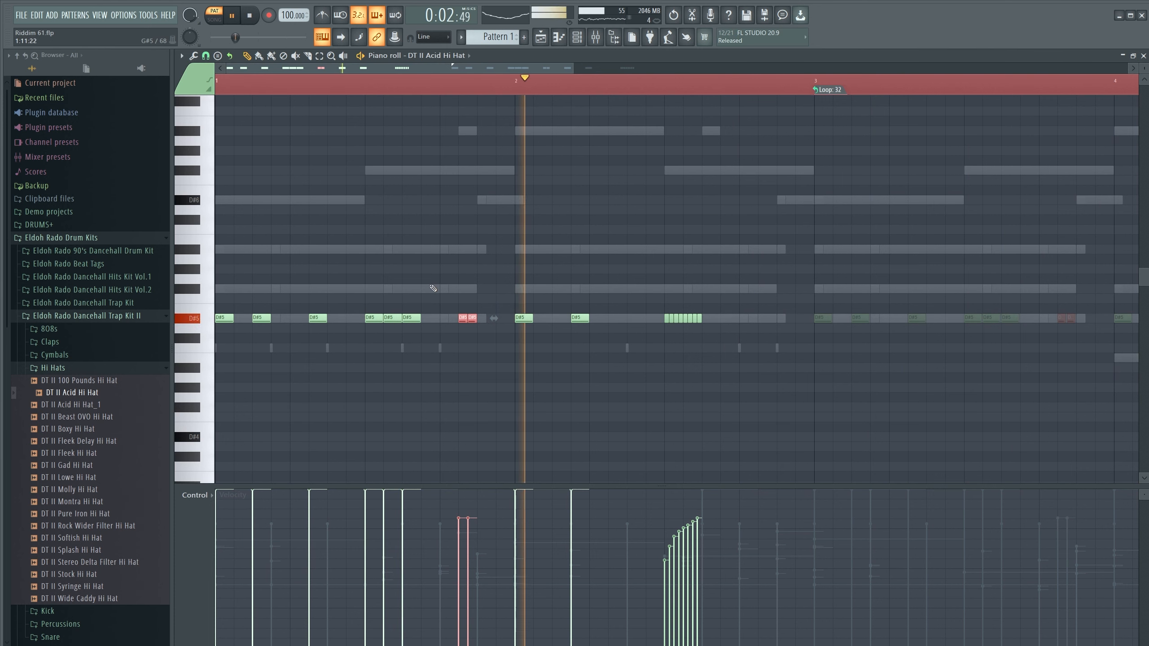
Copy the two chopped hits to step 14 of bar 2, raise the copies' velocities slightly and close the piano roll.
left_click_drag(464, 318, 764, 318)
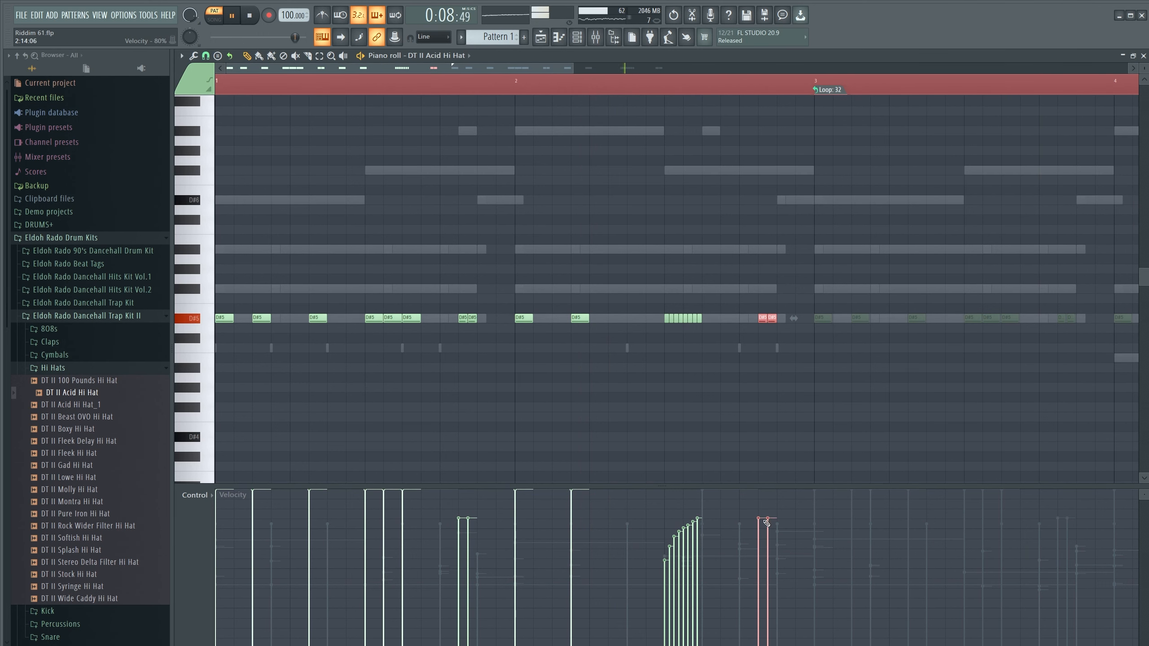
left_click_drag(764, 515, 767, 506)
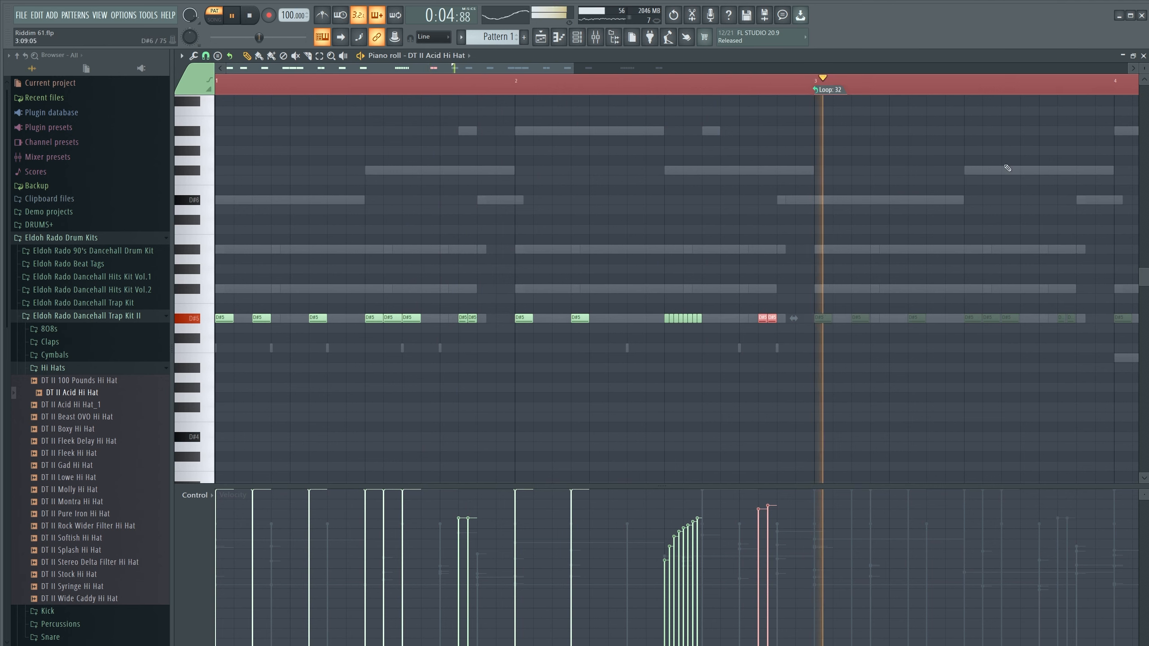
left_click(1144, 55)
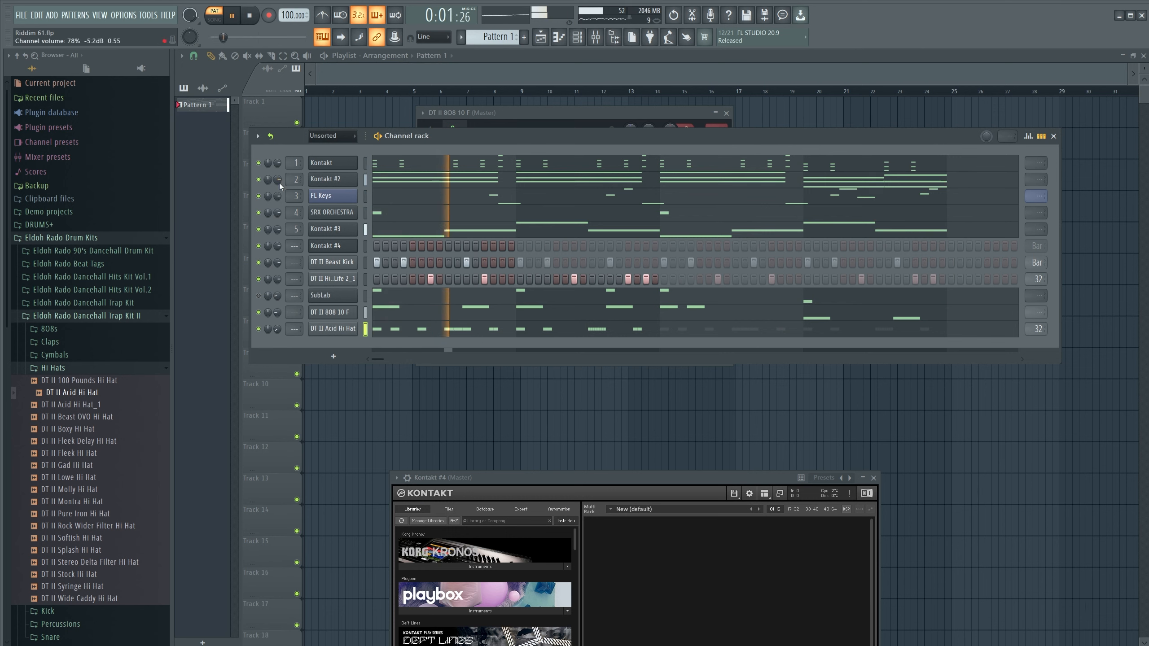
Open the mixer and lower the Insert 4 track's volume slightly.
left_click(595, 39)
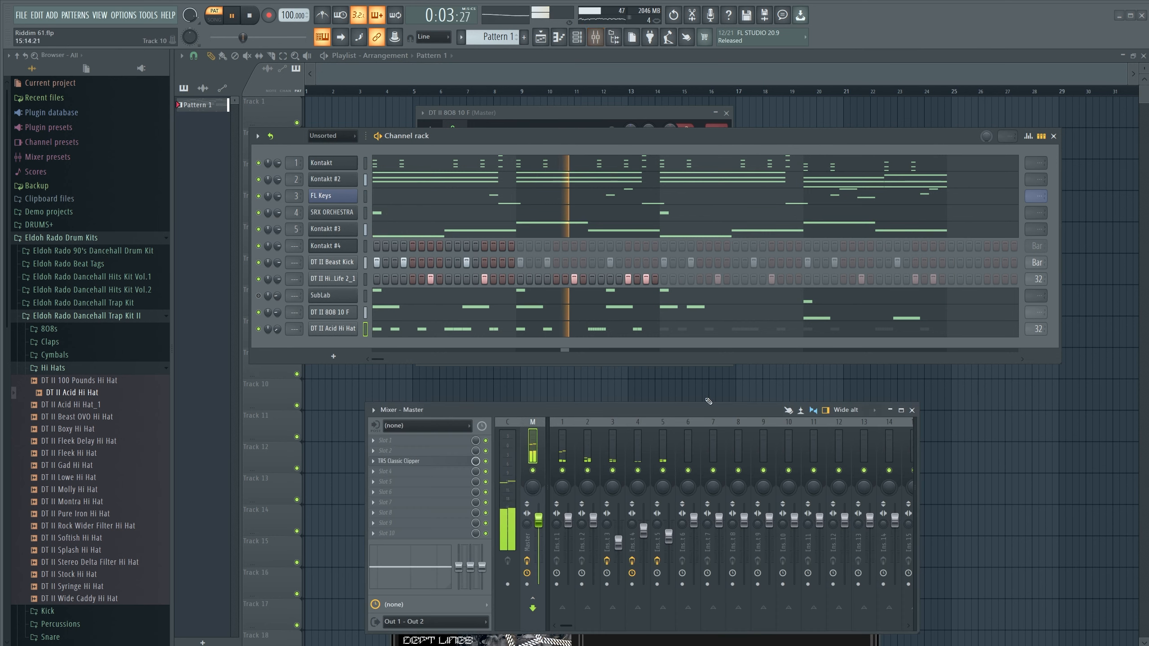
left_click_drag(643, 530, 643, 537)
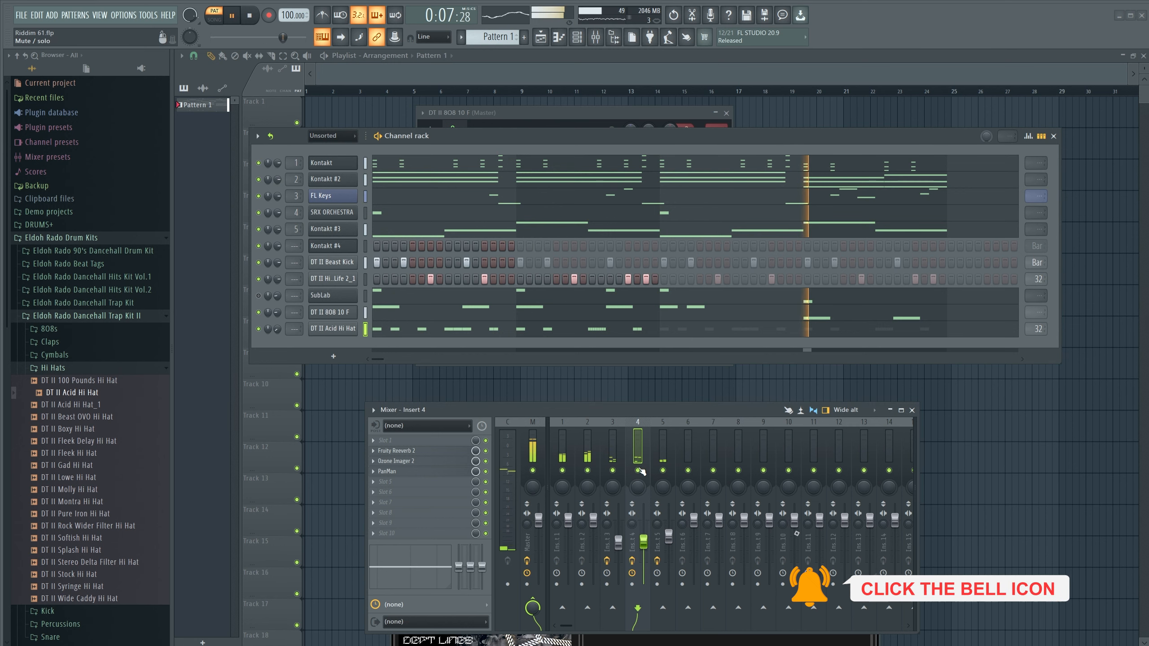
Delete the unused Kontakt #4 channel from the channel rack.
left_click(328, 249)
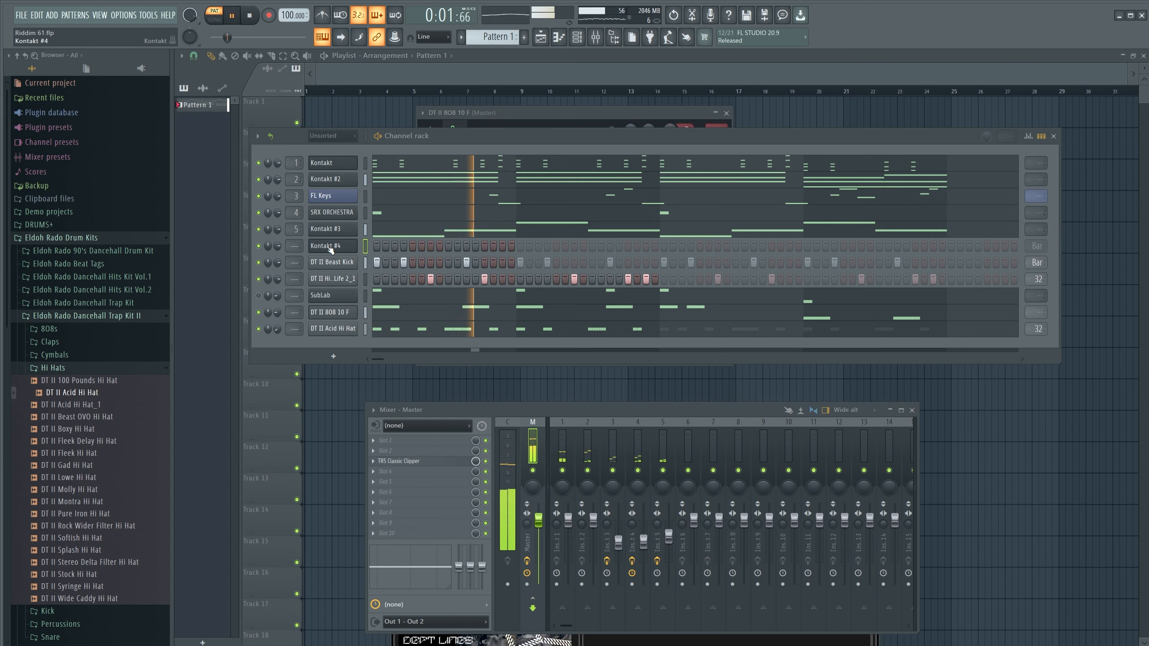
right_click(330, 249)
left_click(390, 347)
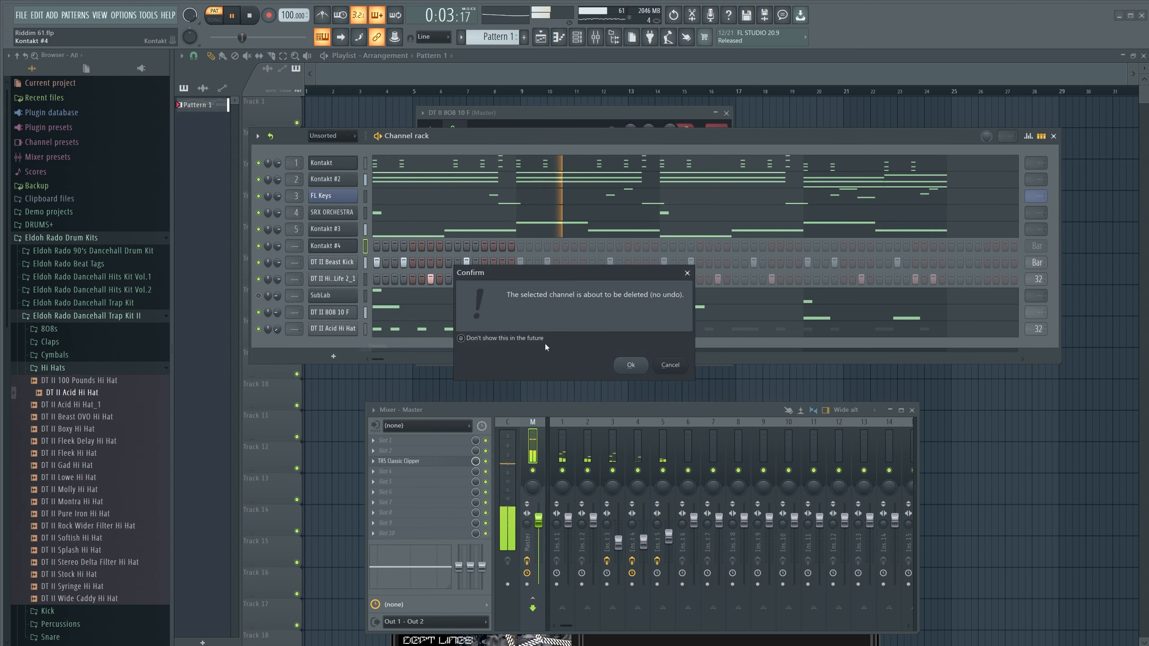
left_click(630, 365)
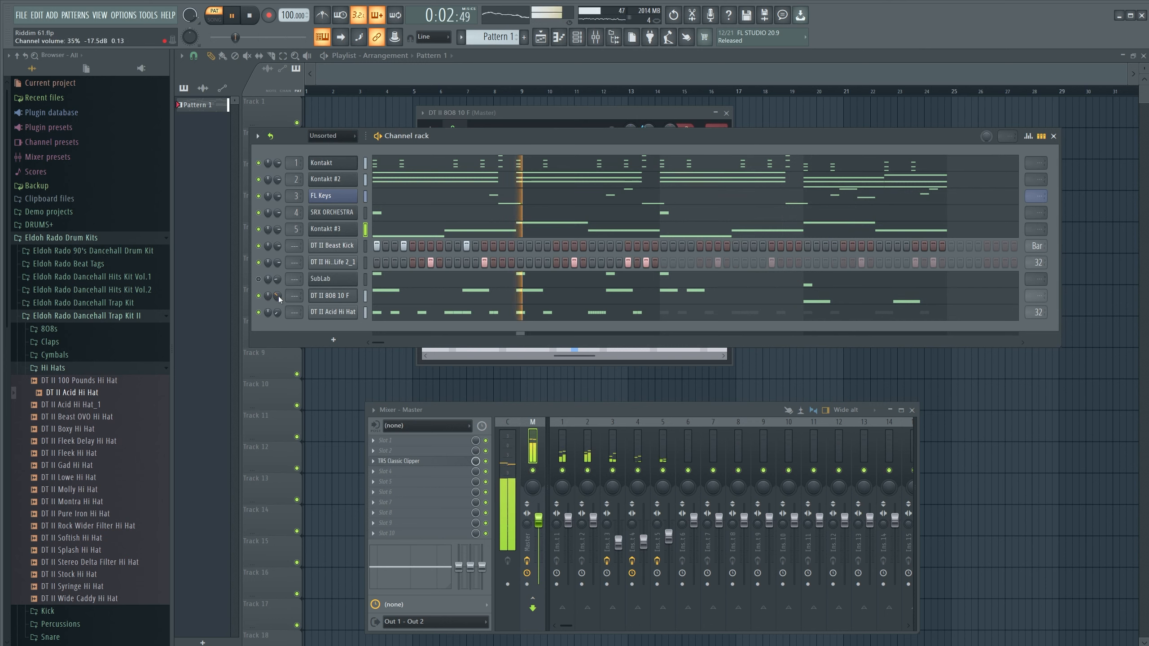
Lower the DT II 808 10 F channel volume to 32% and delete the SubLab channel.
left_click_drag(279, 296, 279, 297)
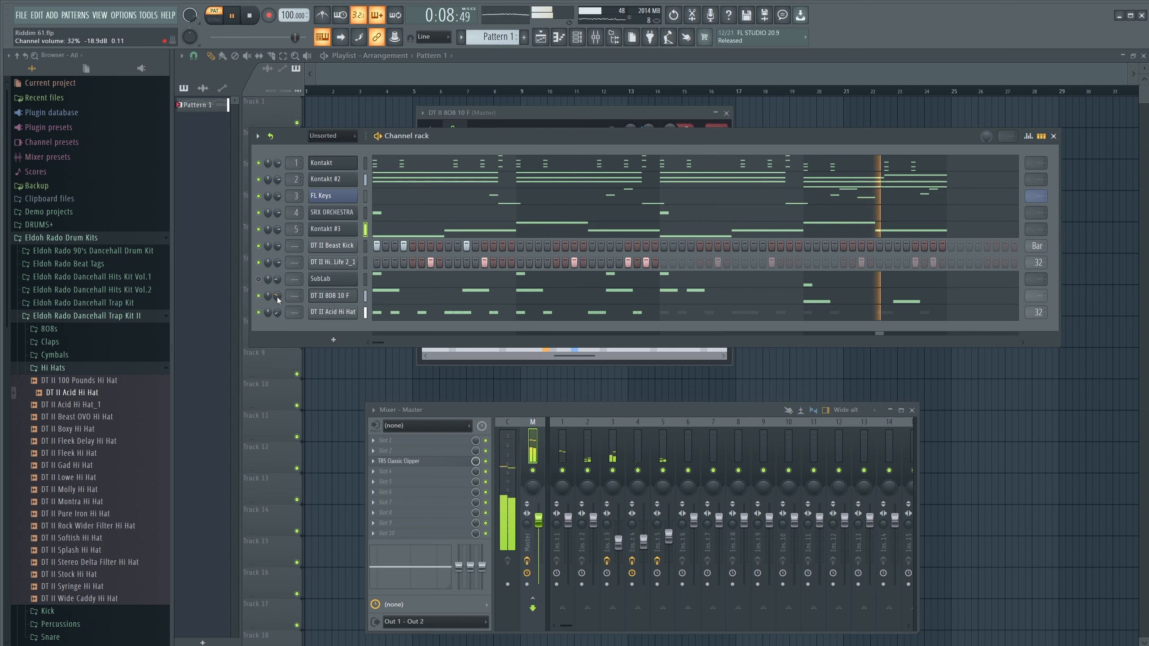
right_click(312, 277)
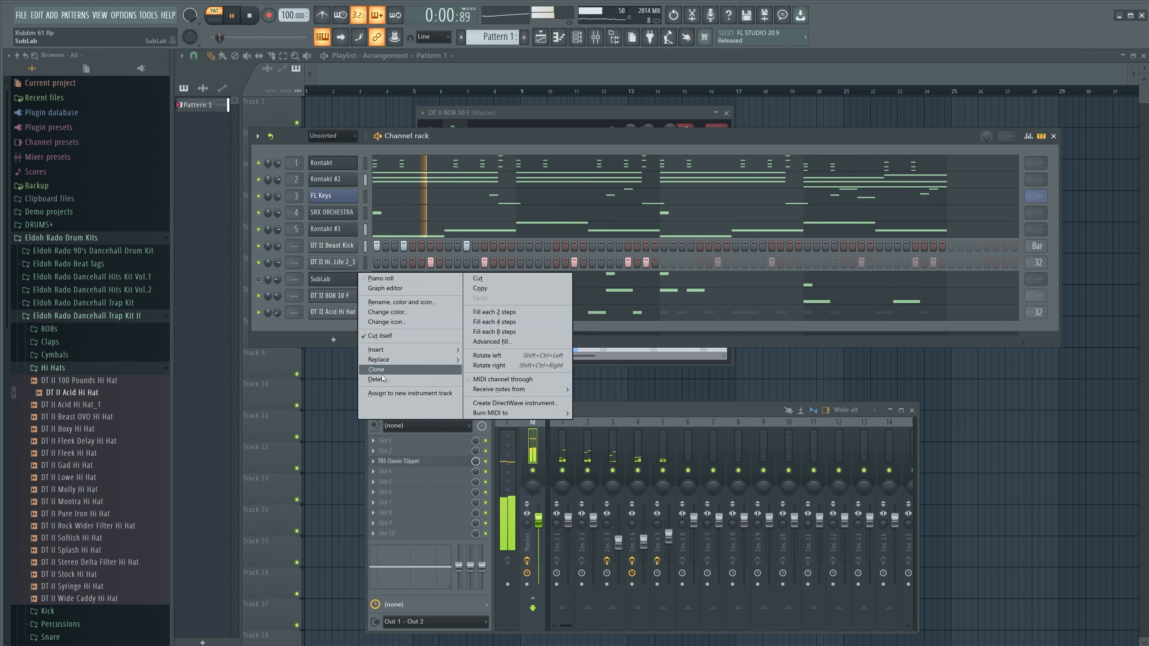
left_click(409, 379)
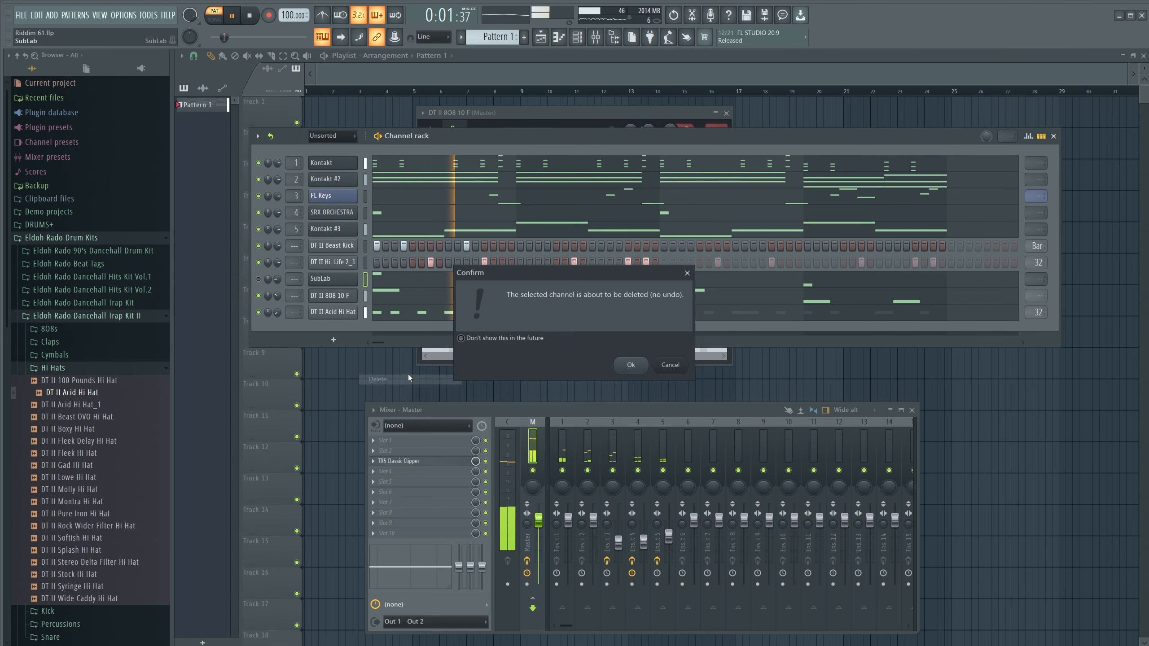
left_click(638, 369)
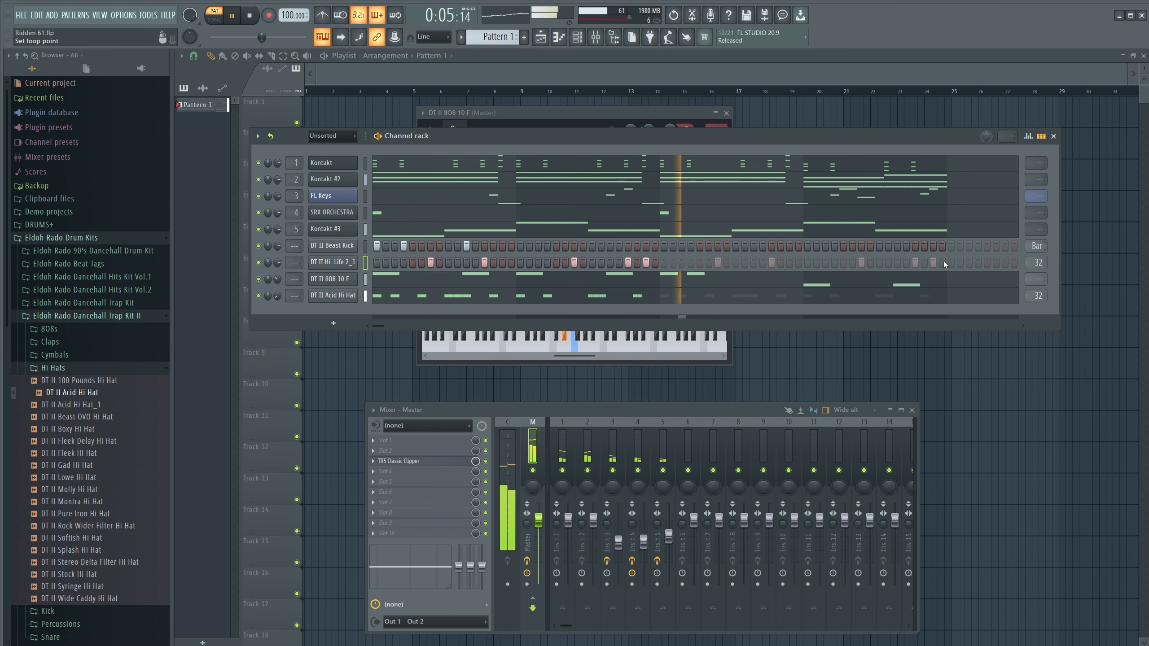
Replay the pattern from the start and clear steps 1, 4 and 11 of the DT II Beast Kick channel.
left_click(466, 246)
key("space")
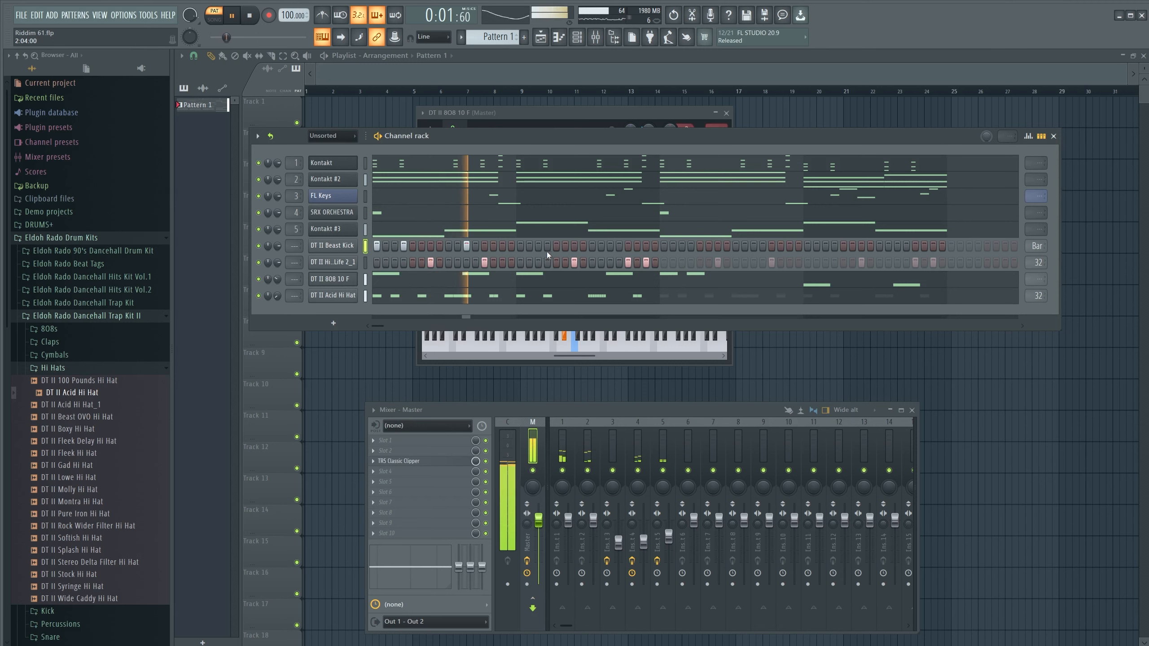
key("space")
key("space")
right_click(467, 246)
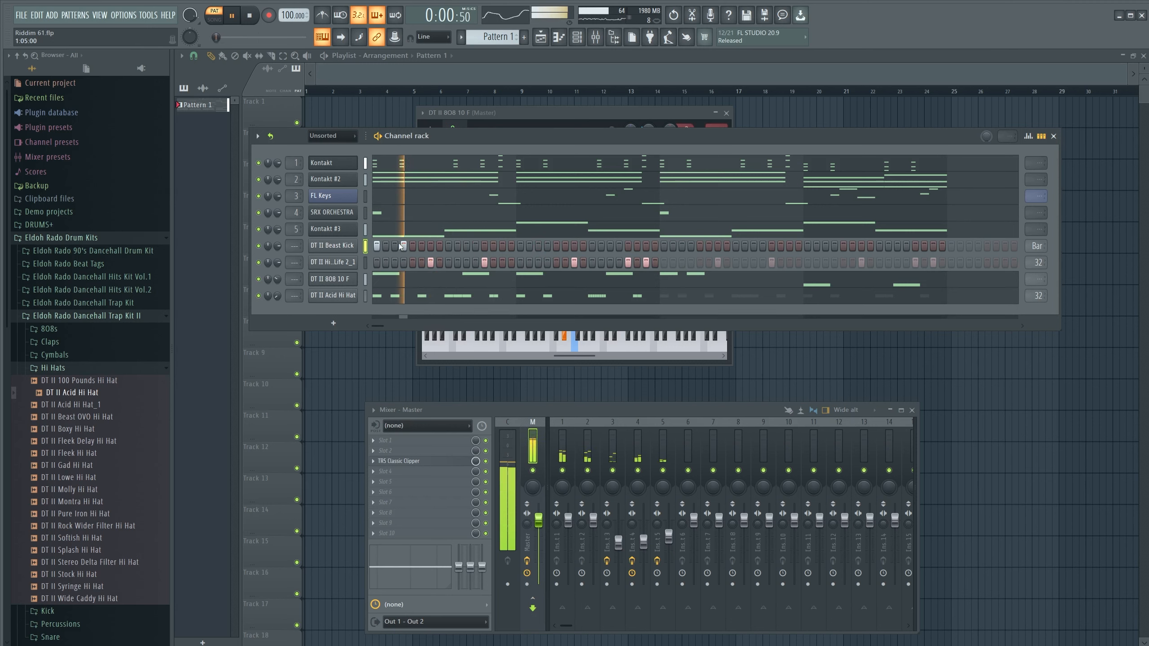
right_click(404, 246)
right_click(376, 245)
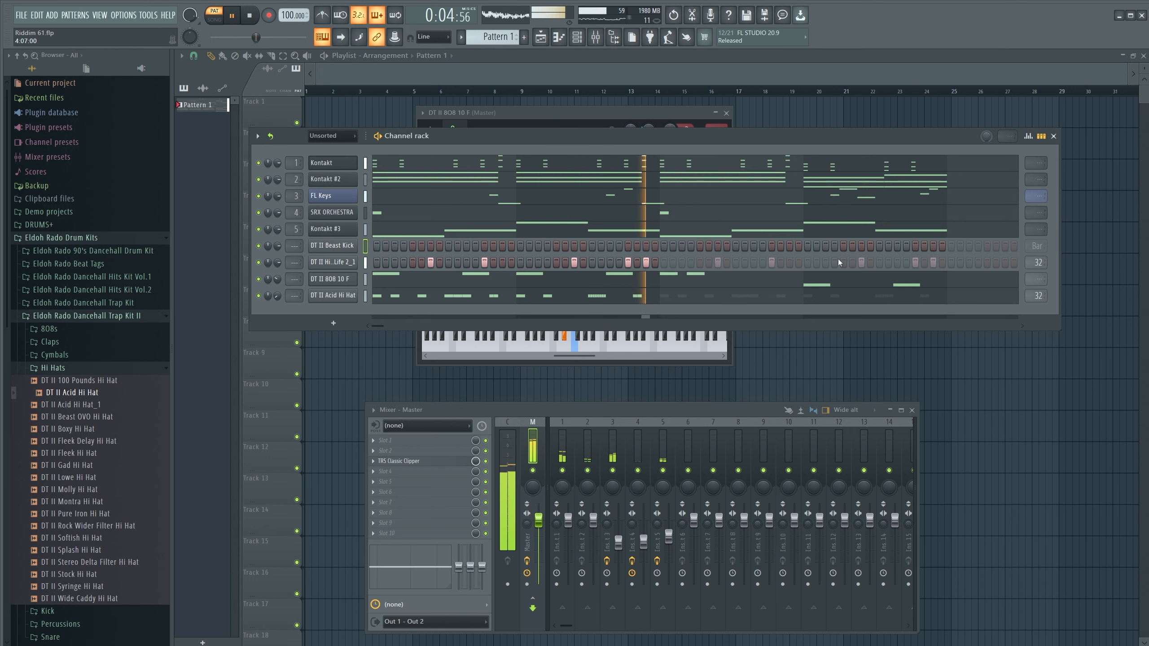
Undo the last DT II Beast Kick step clearing and add kick hits in bar 2 on steps 17, 20 and 27.
key("ctrl+z")
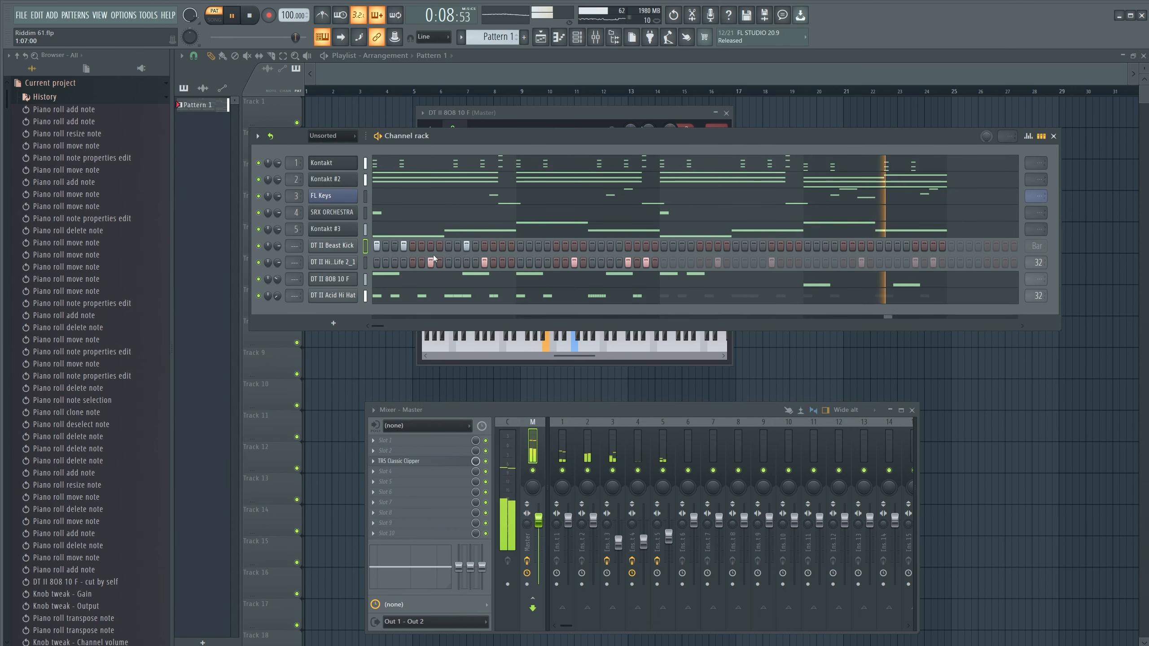
left_click(521, 246)
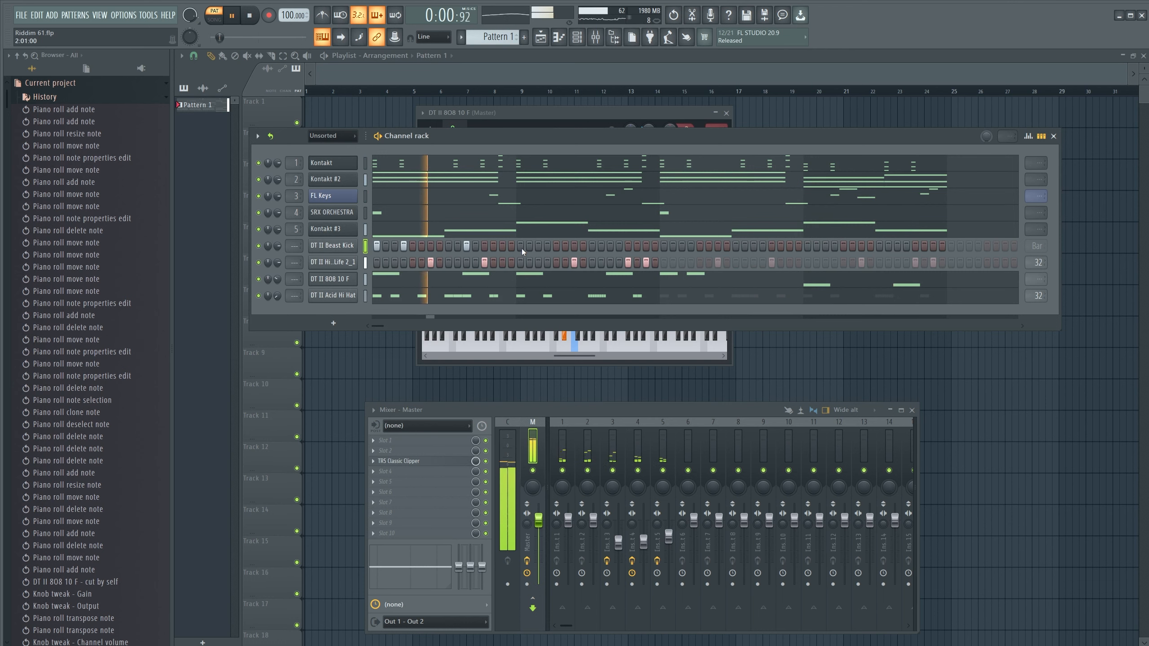
left_click(547, 247)
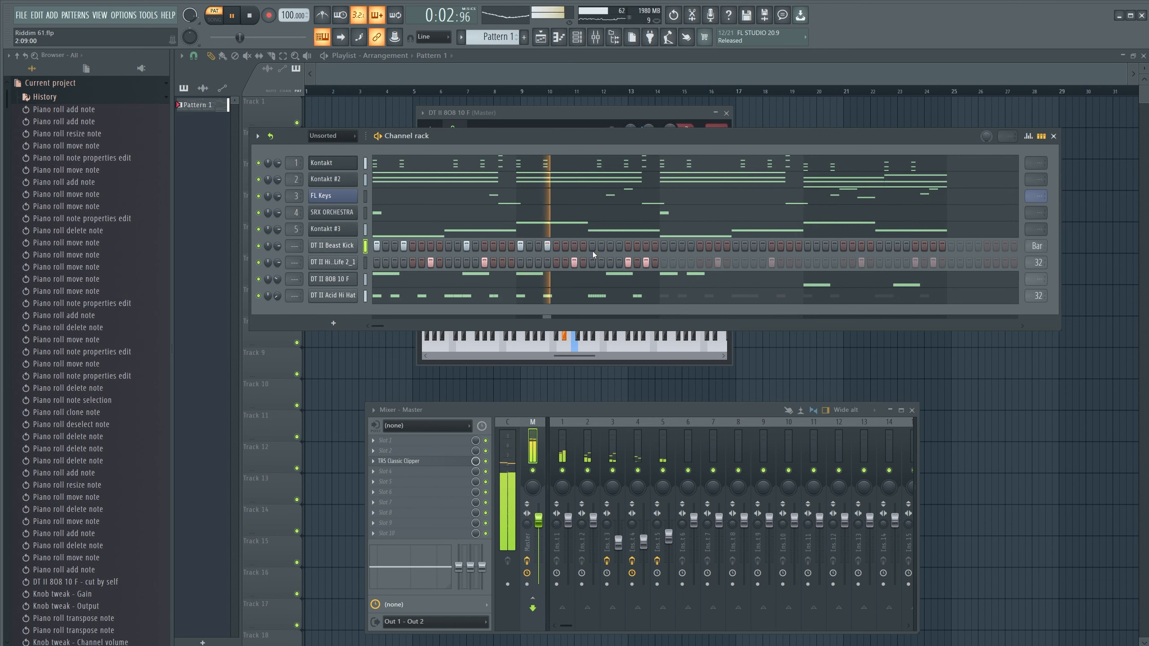
left_click(611, 247)
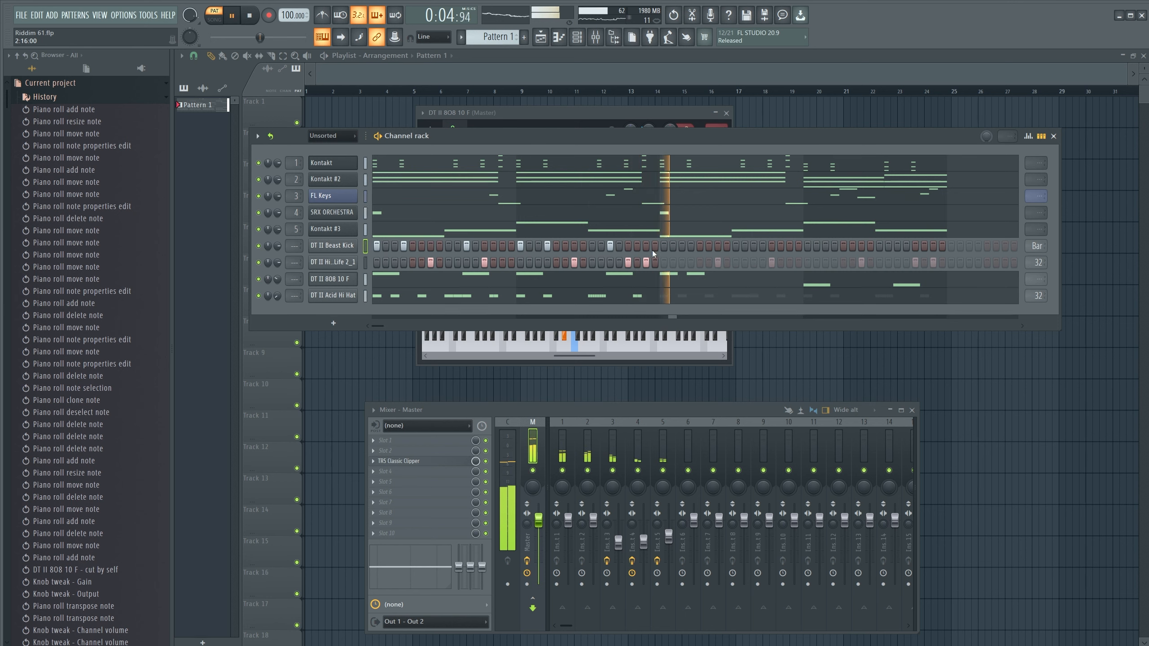
Repeat the DT II Beast Kick rhythm in bars 3 and 4 on steps 33, 36, 43, 49, 52 and 59.
left_click(664, 247)
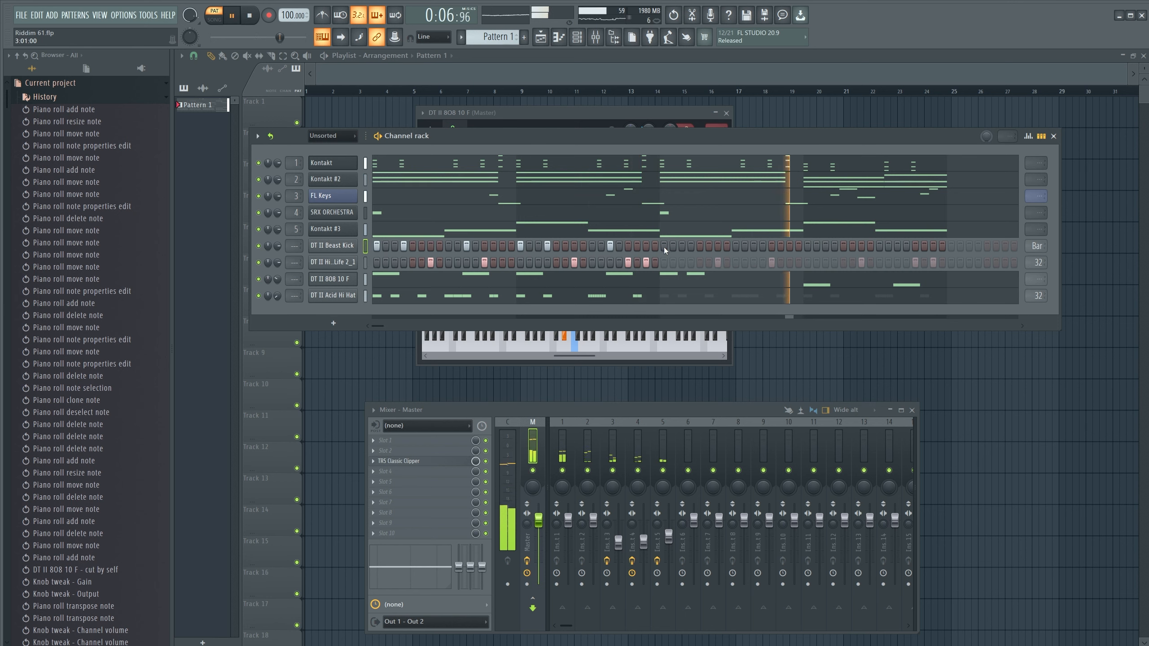
left_click(692, 247)
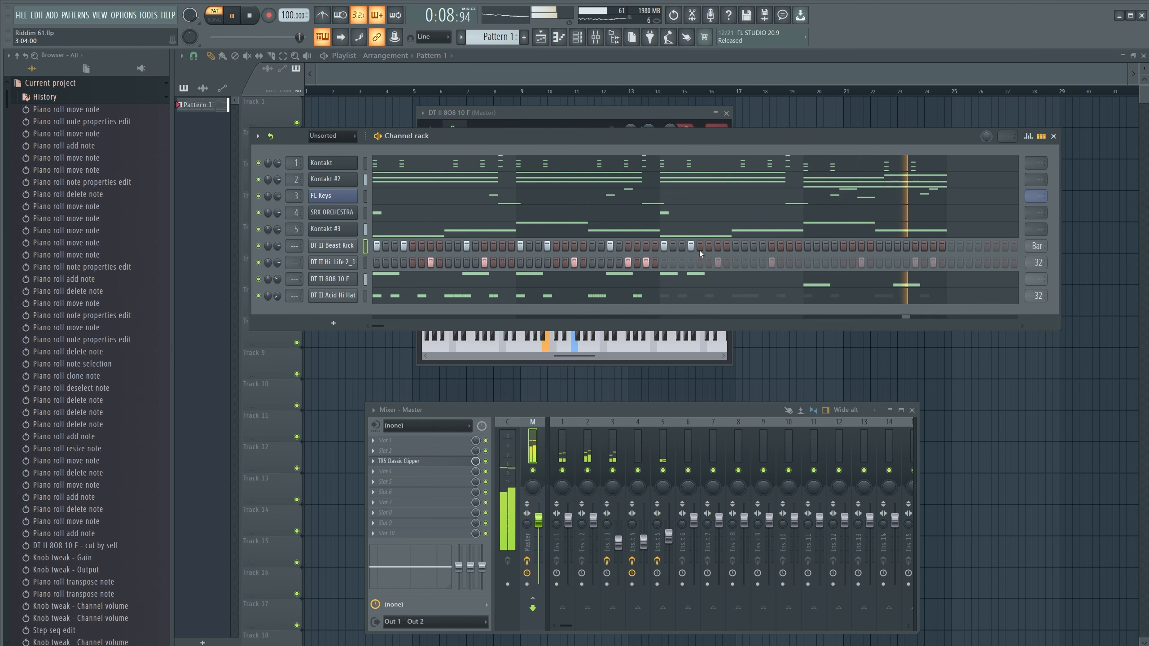
left_click(753, 247)
left_click_drag(809, 247, 818, 247)
left_click(816, 246)
left_click(835, 246)
left_click(897, 246)
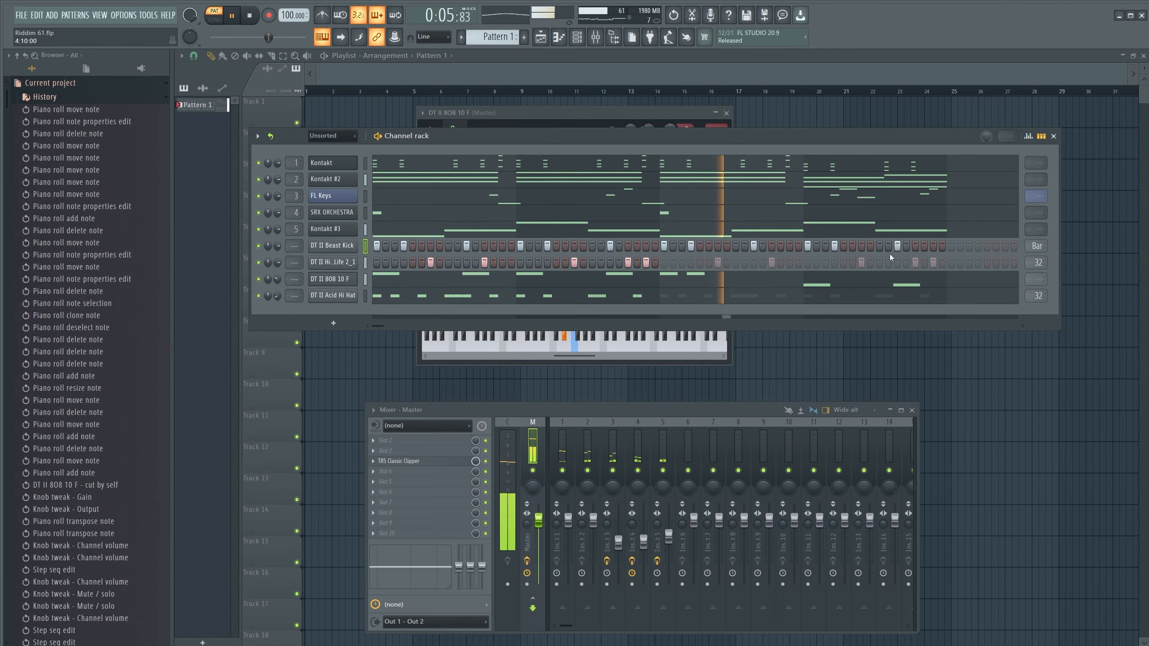
Add an extra DT II Beast Kick note on C5 at step 16 of bar 4 with lowered velocity, and close the mixer.
right_click(344, 246)
left_click(384, 247)
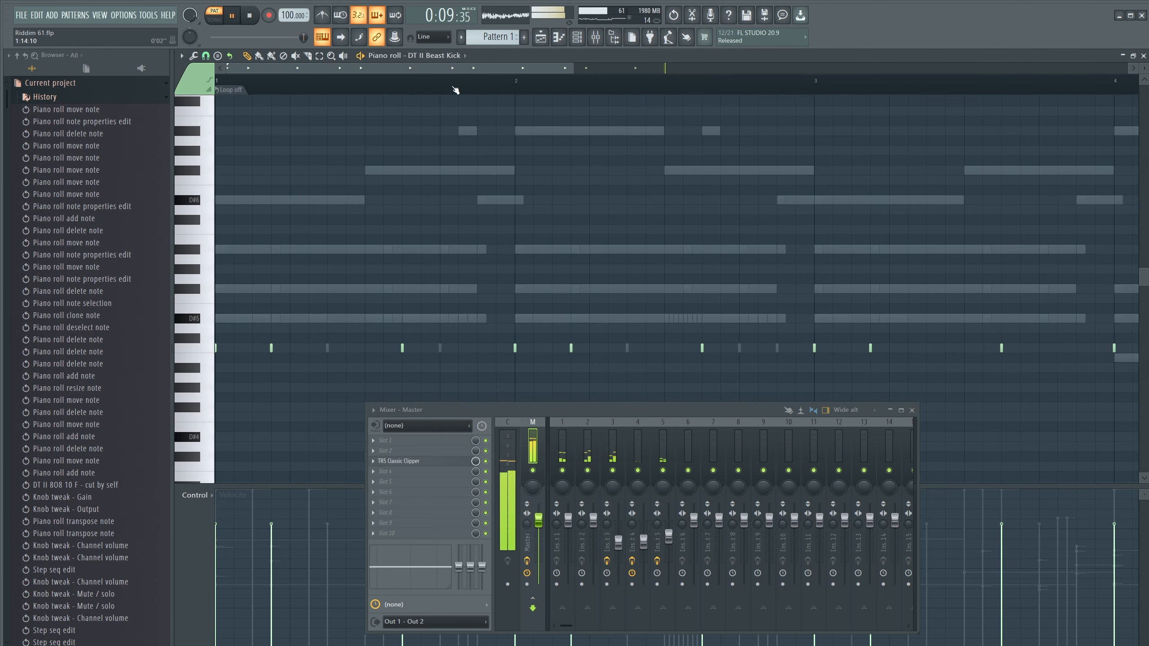
left_click_drag(395, 68, 672, 68)
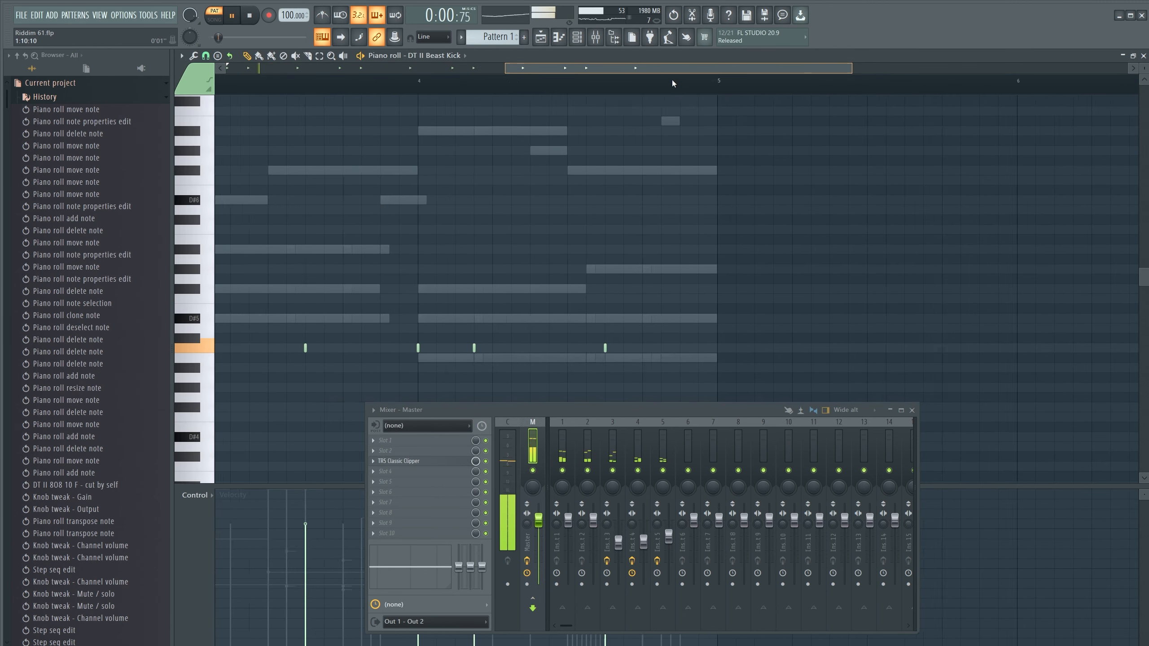
left_click(639, 347)
left_click(912, 411)
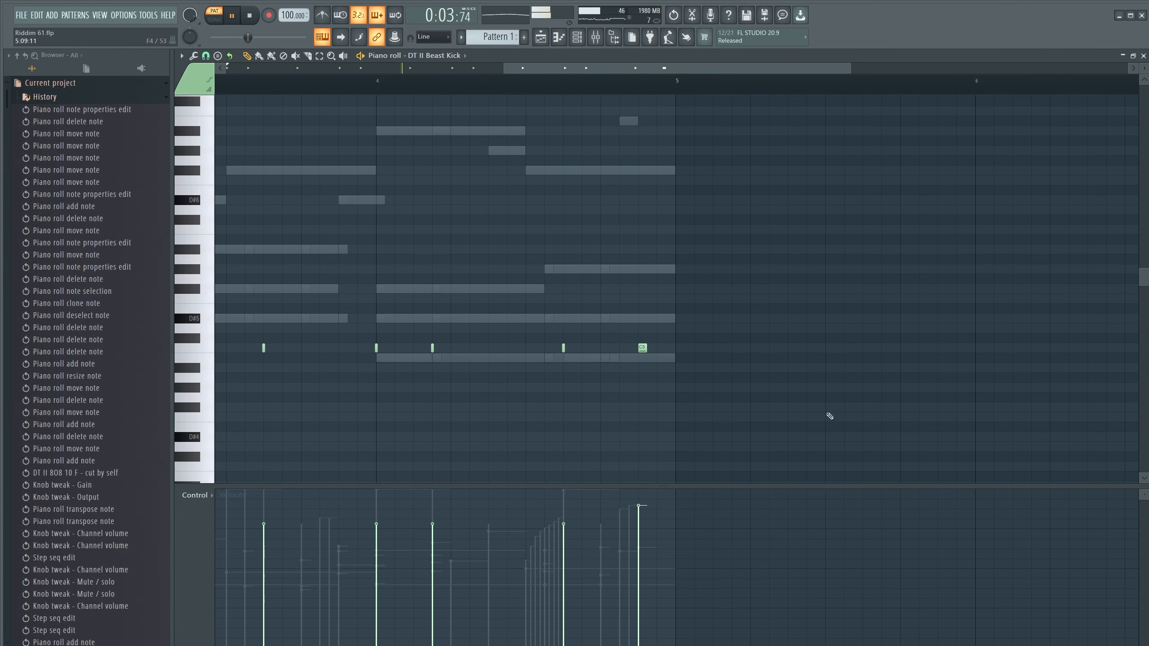
left_click_drag(644, 515, 645, 574)
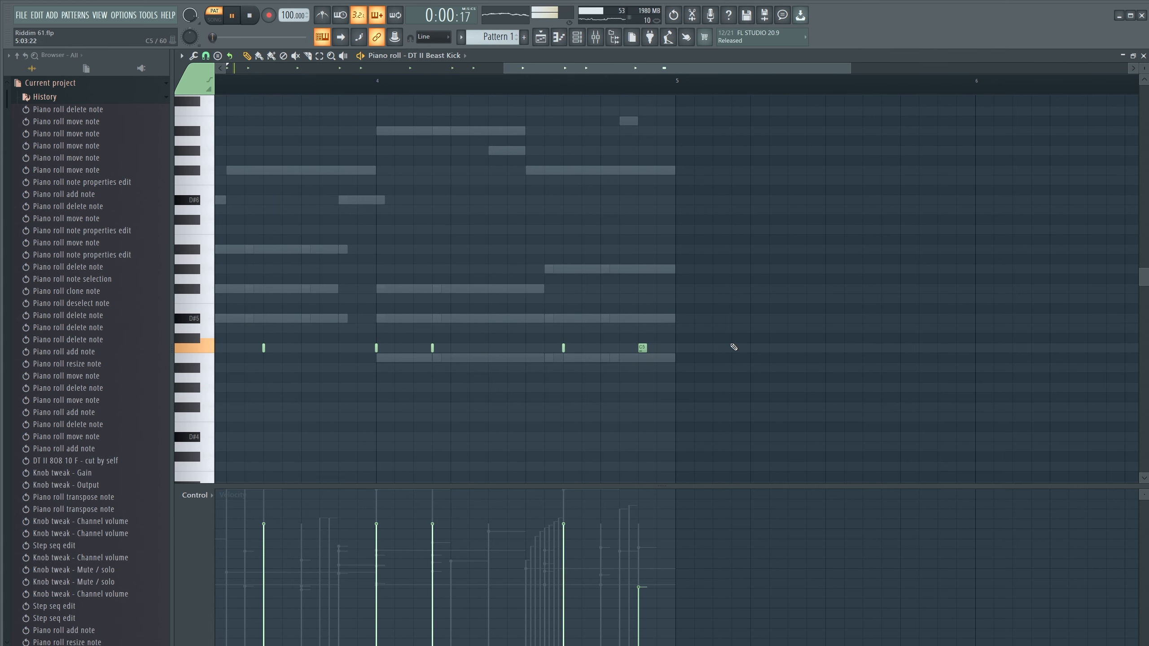
mouse_move(642, 348)
left_mouse_down()
mouse_move(677, 348)
mouse_move(661, 348)
left_mouse_up()
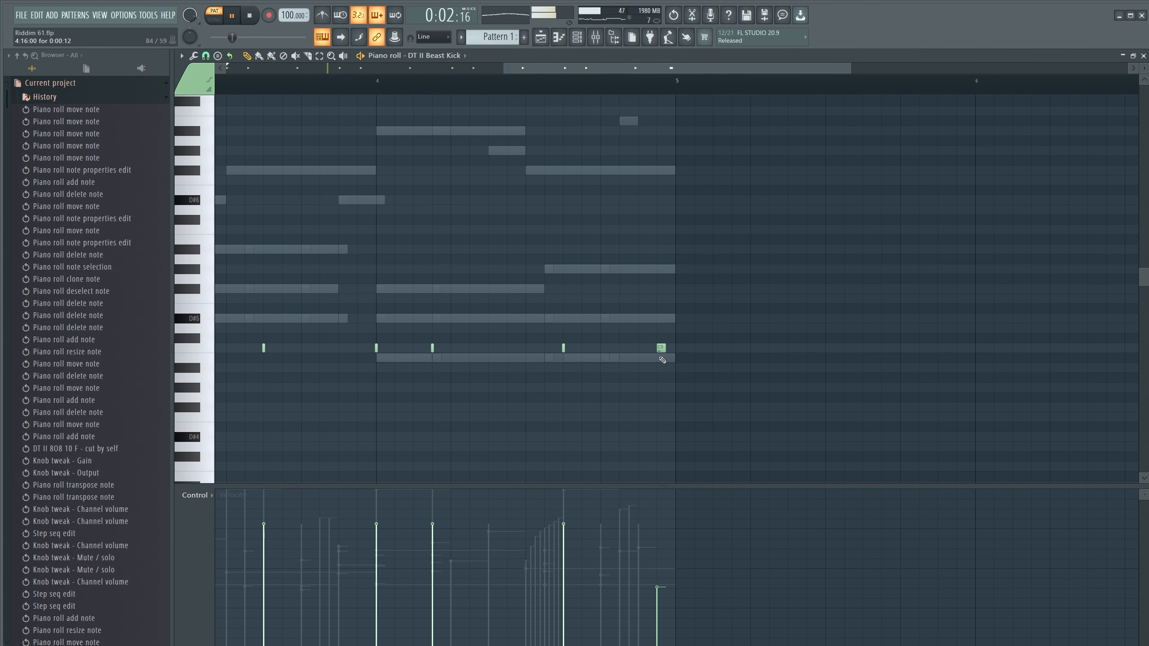
left_click(1142, 56)
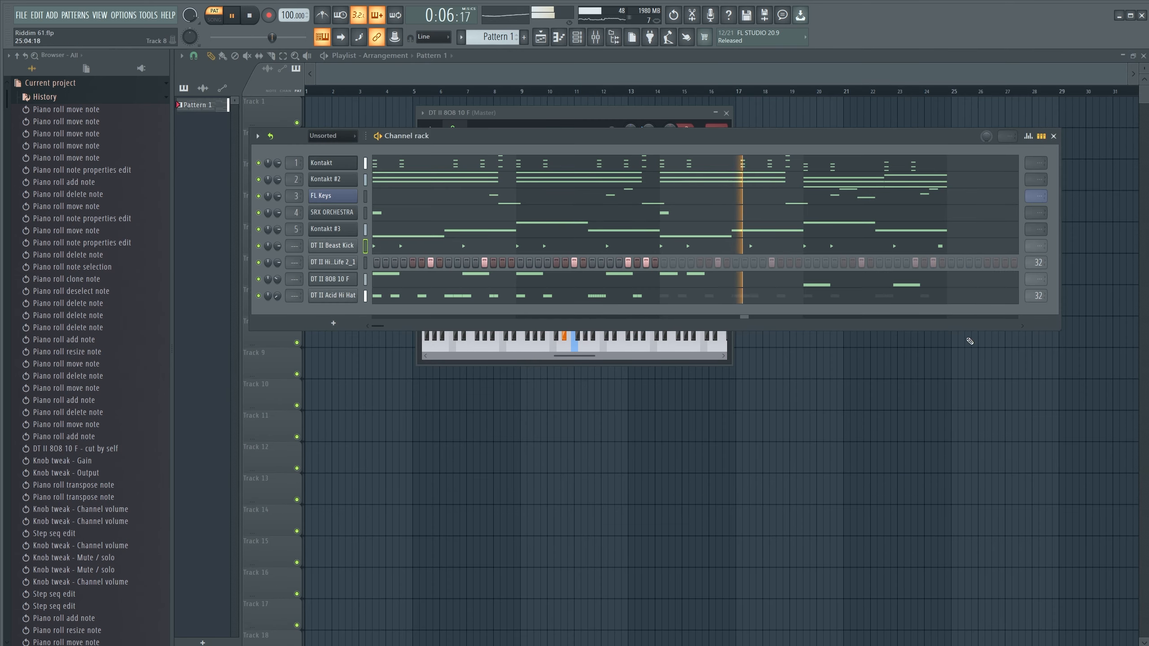
Burn the step loops of the DT II Acid Hi Hat and DT II High Life 2_1 channels to the pattern.
left_click(1036, 297)
left_click(1055, 387)
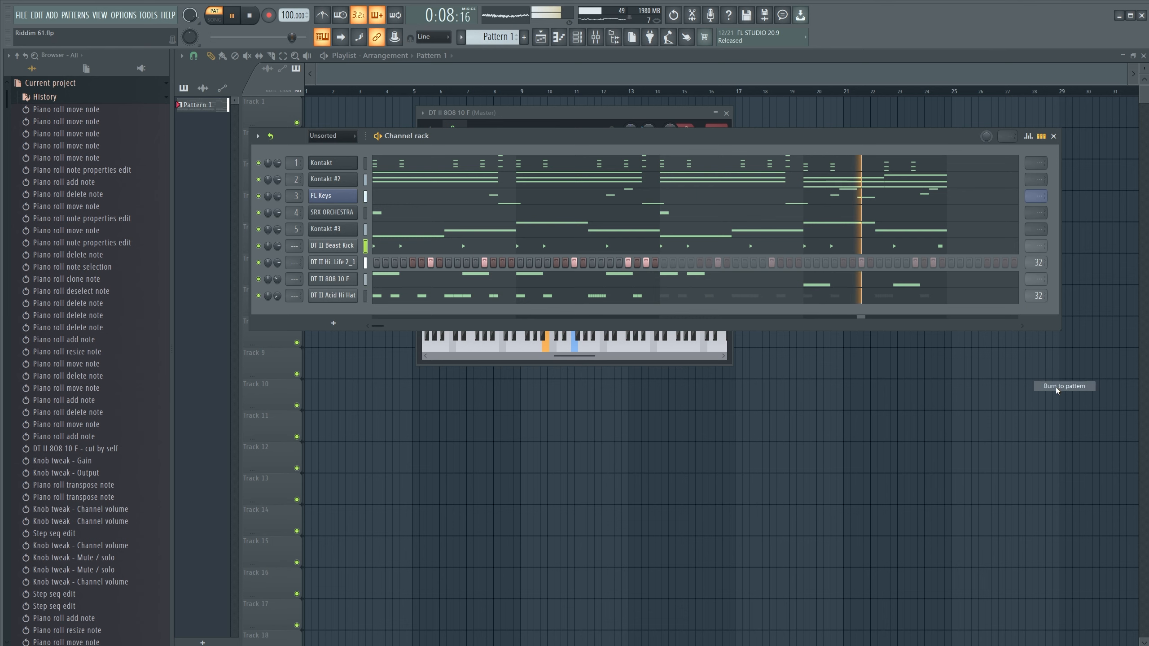
left_click(1040, 263)
left_click(1068, 354)
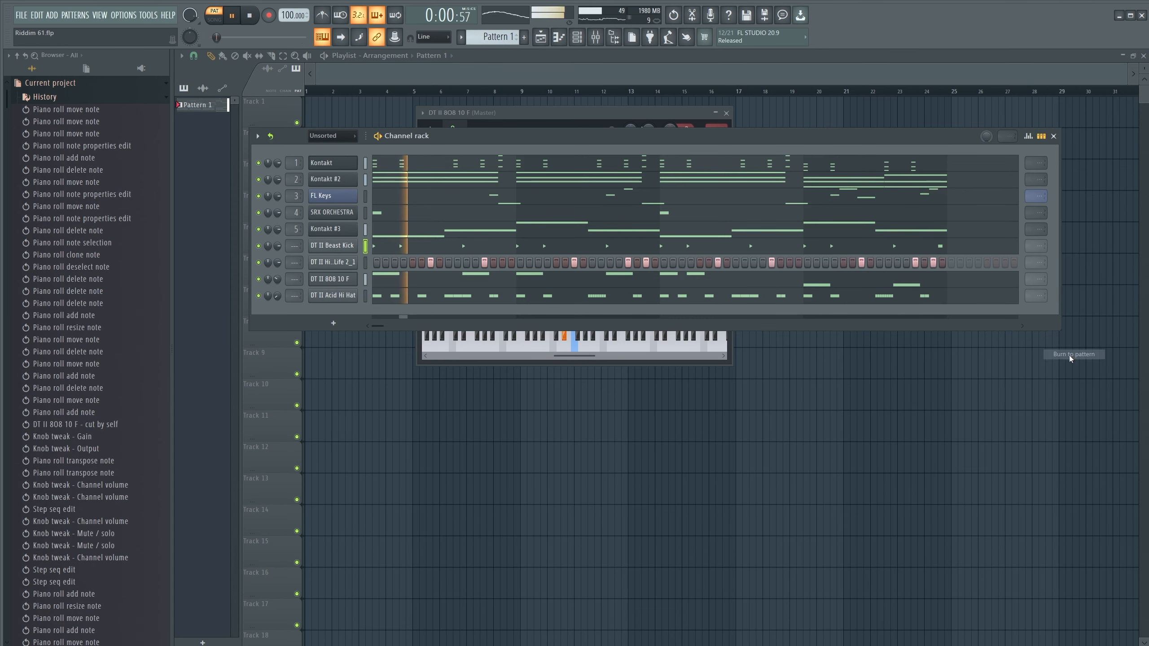
Add quieter DT II High Life 2_1 notes on C5 at step 12 of bar 3 and steps 12 and 14 of bar 4.
right_click(356, 260)
left_click(377, 262)
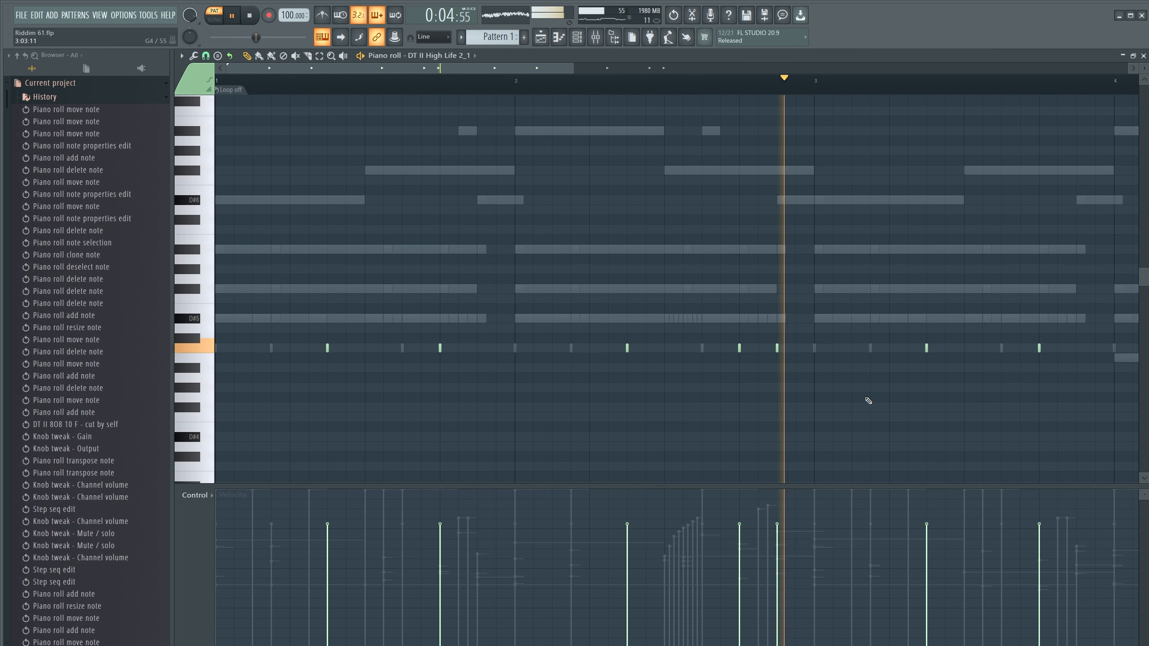
left_click(1020, 353)
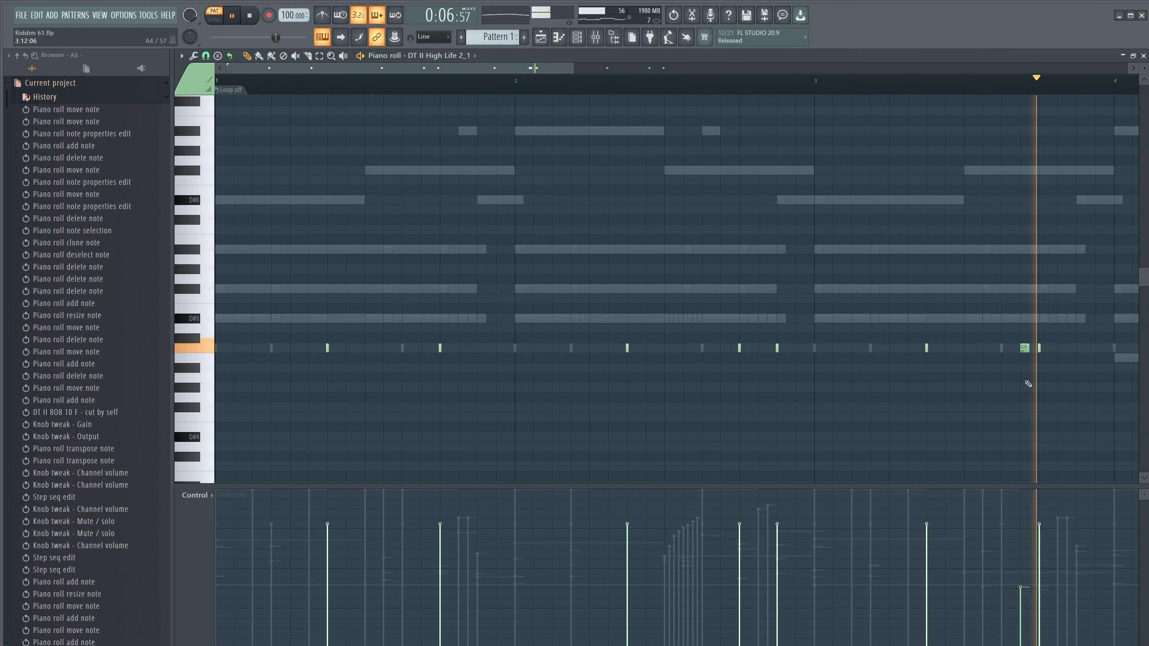
left_click_drag(417, 76, 612, 74)
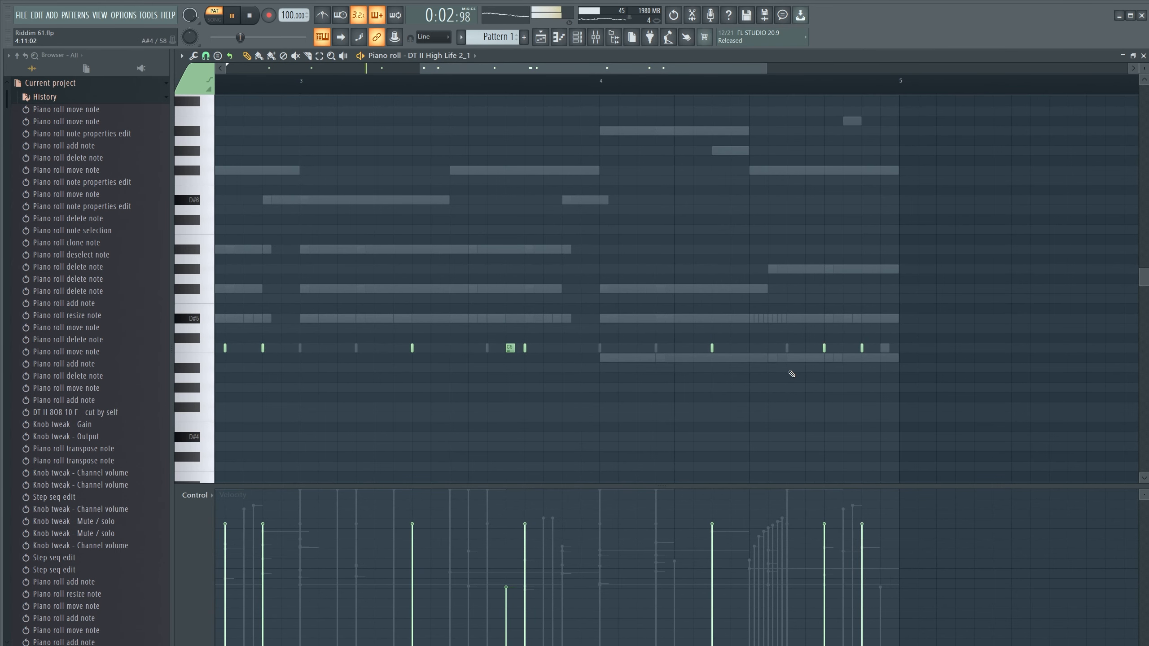
left_click(809, 349)
left_click(848, 348)
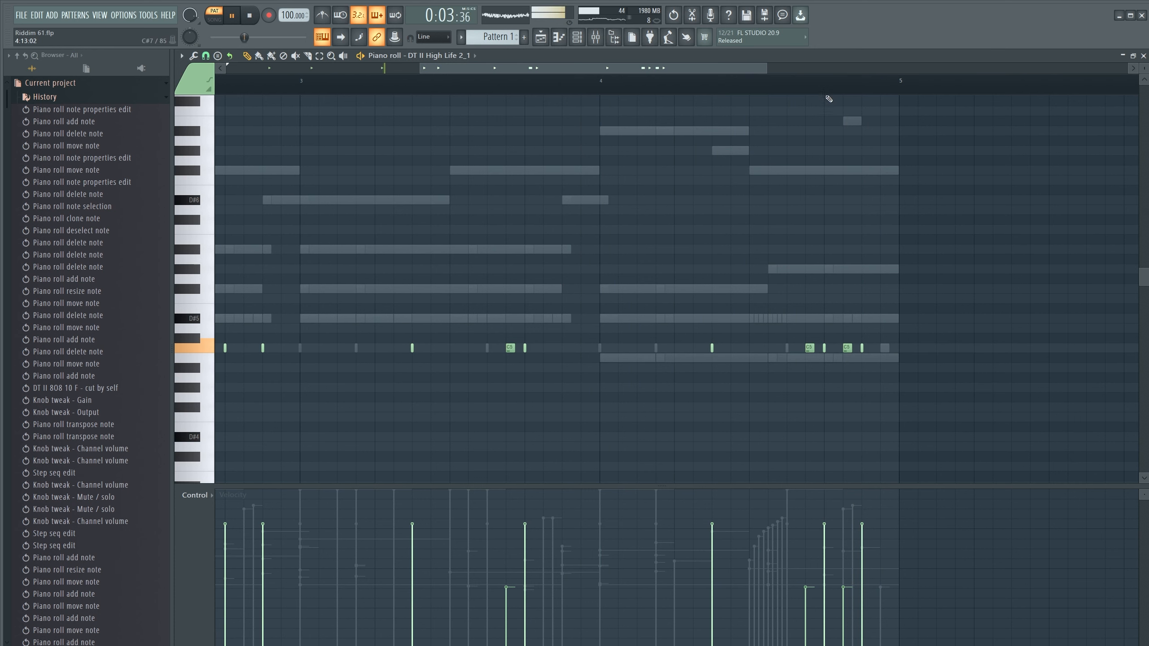
scroll(828, 100, "up", 3)
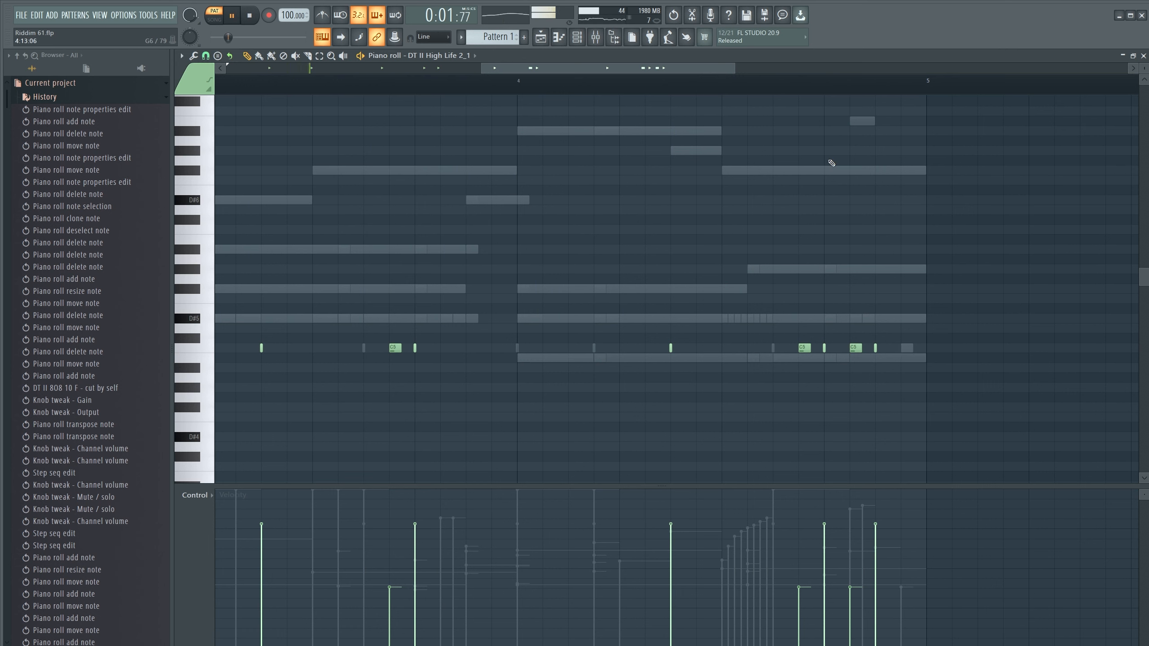
key("space")
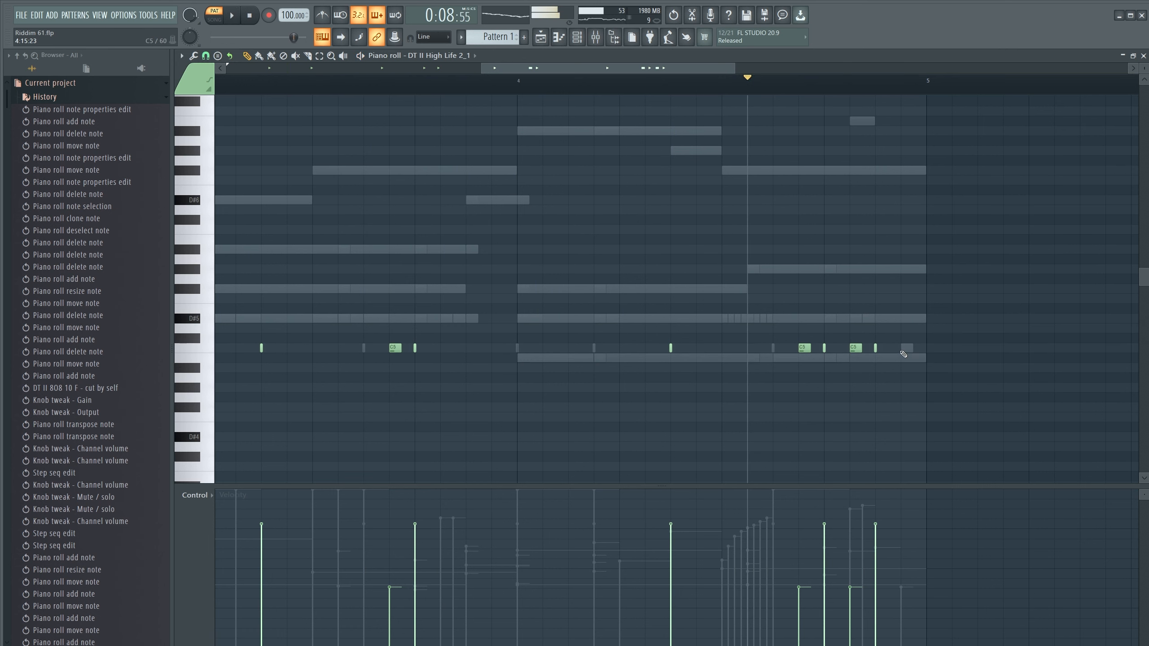
left_click(906, 347)
key("space")
key("space")
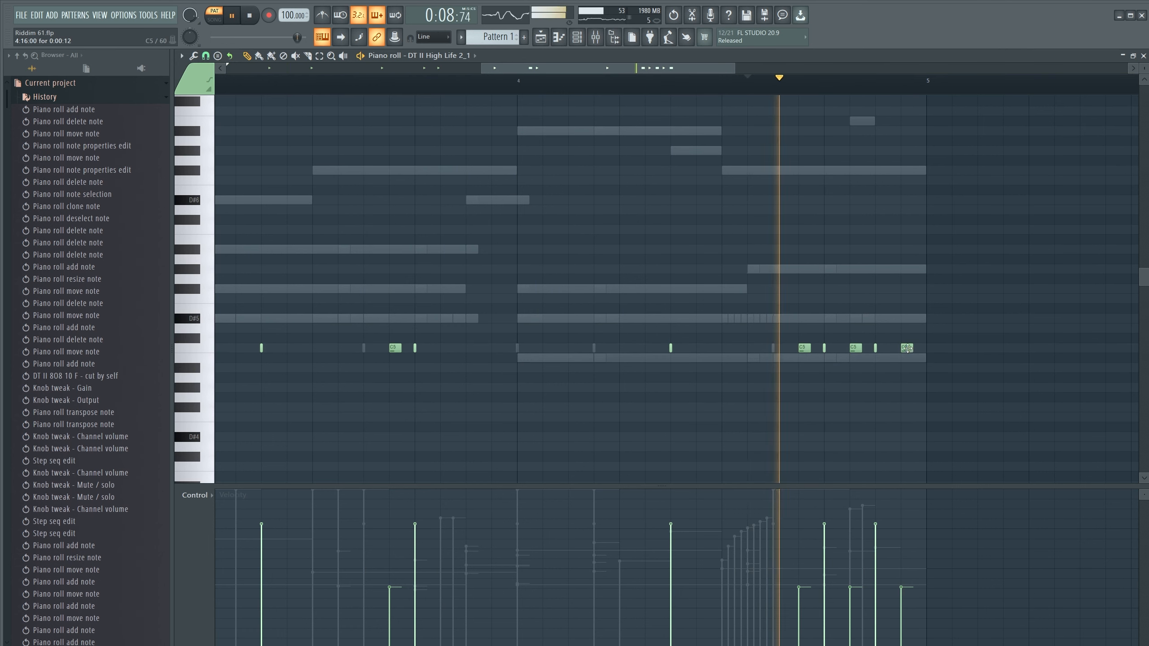
key("ctrl+z")
key("space")
key("space")
Delete the DT II High Life 2_1 note at step 14 of bar 4, add one at step 16, and return to the channel rack.
right_click(857, 348)
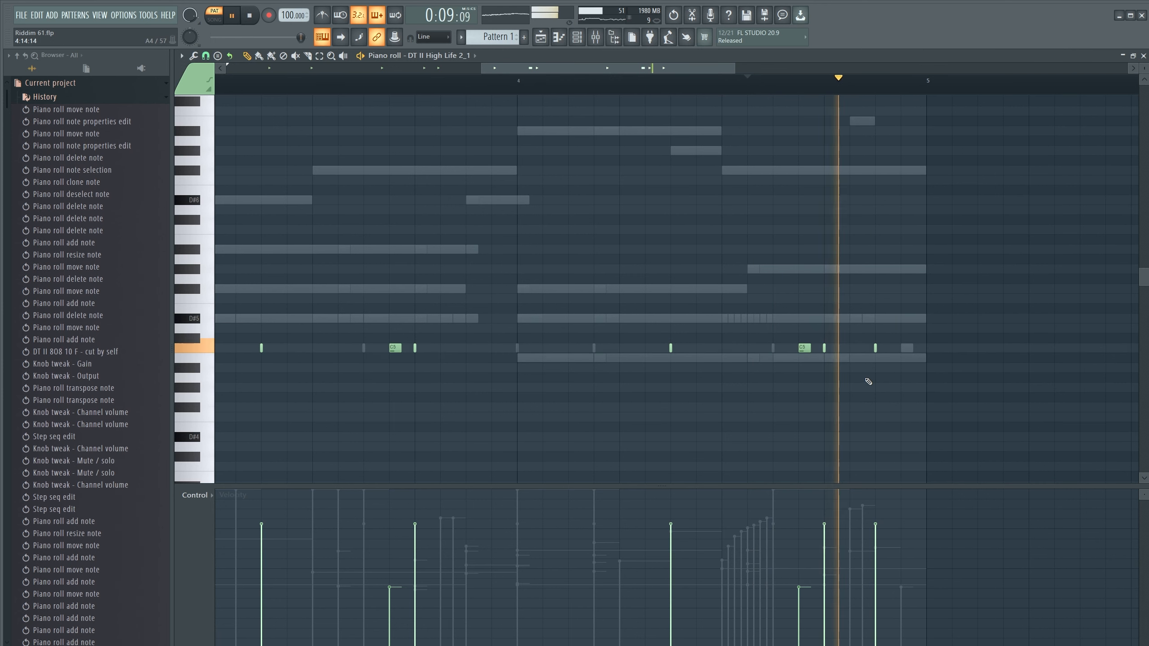
key("space")
left_click(904, 348)
key("space")
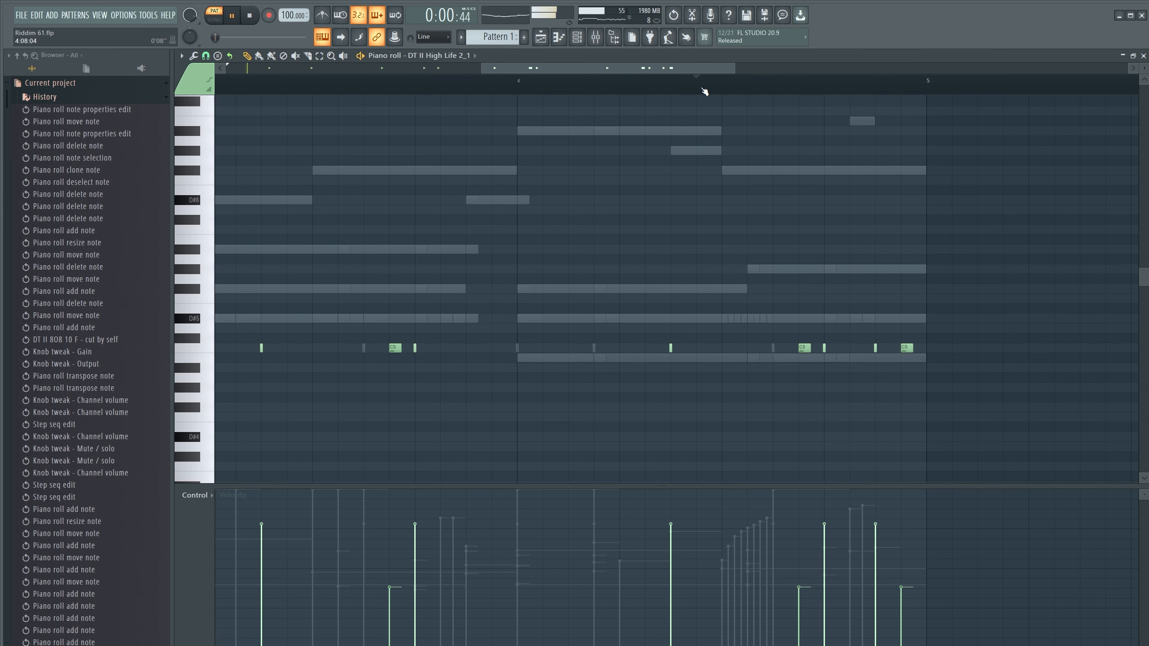
scroll(716, 88, "down", 3)
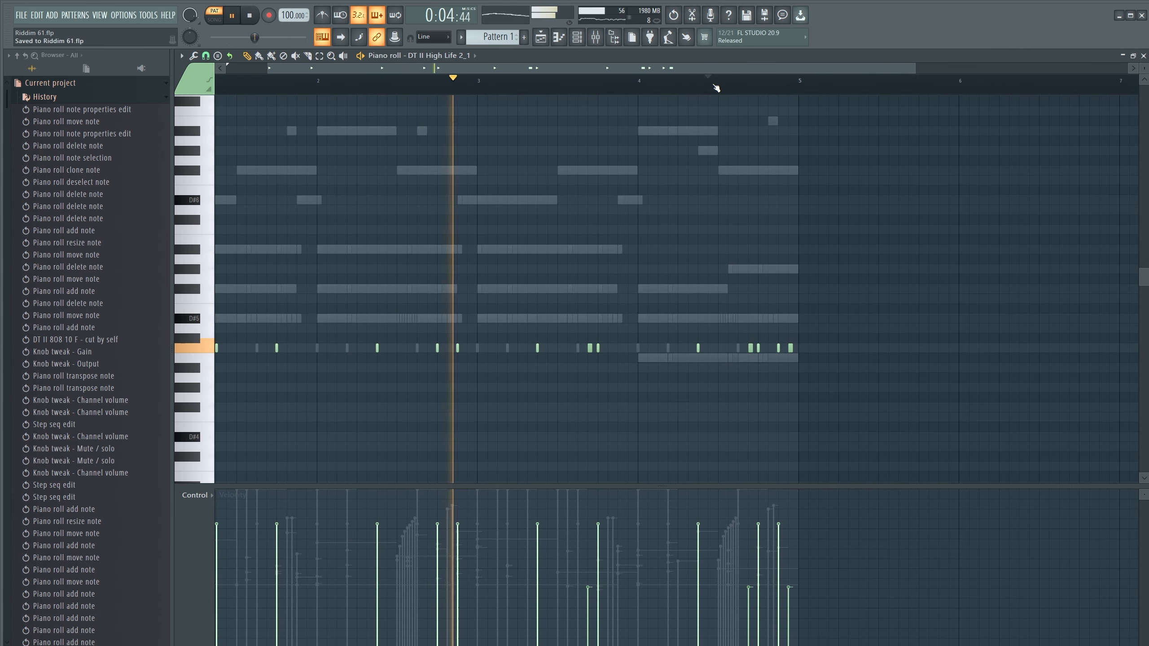
key("F7")
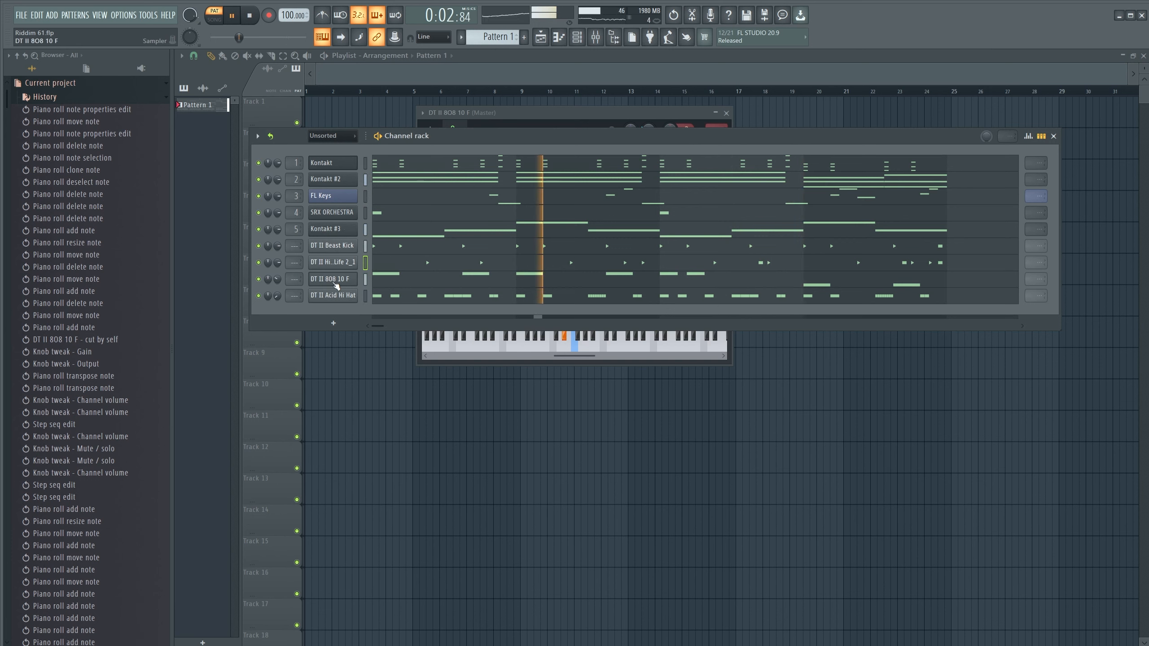
Close the DT II 808 10 F channel settings and set the DT II Acid Hi Hat channel volume to 15%.
left_click(627, 115)
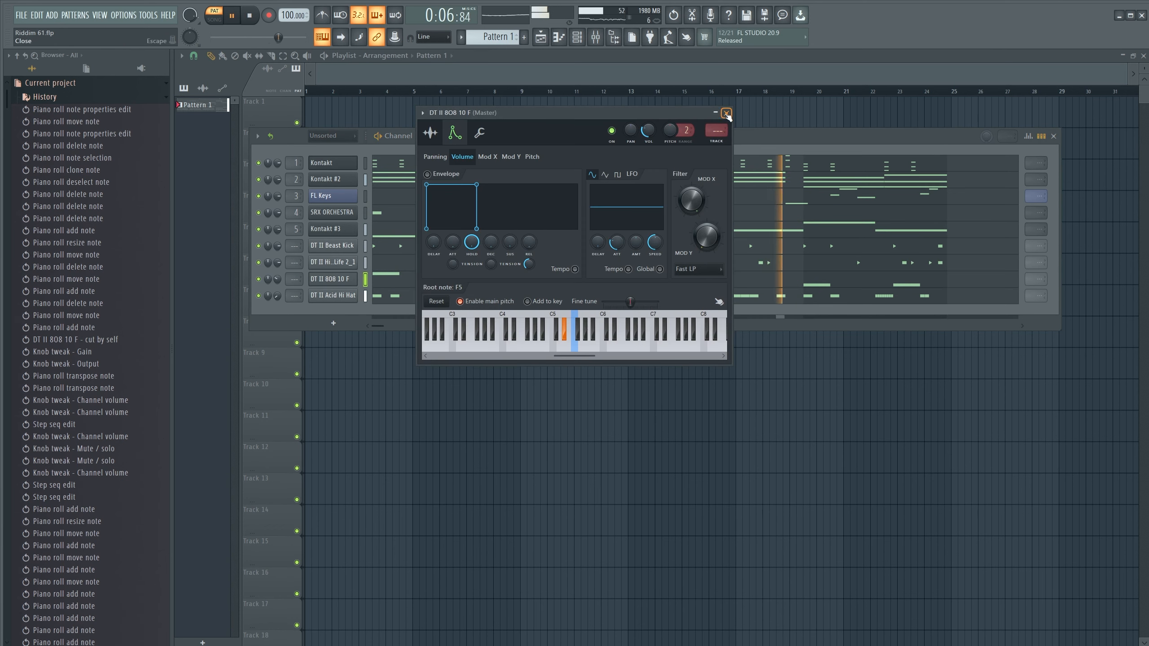
left_click(726, 113)
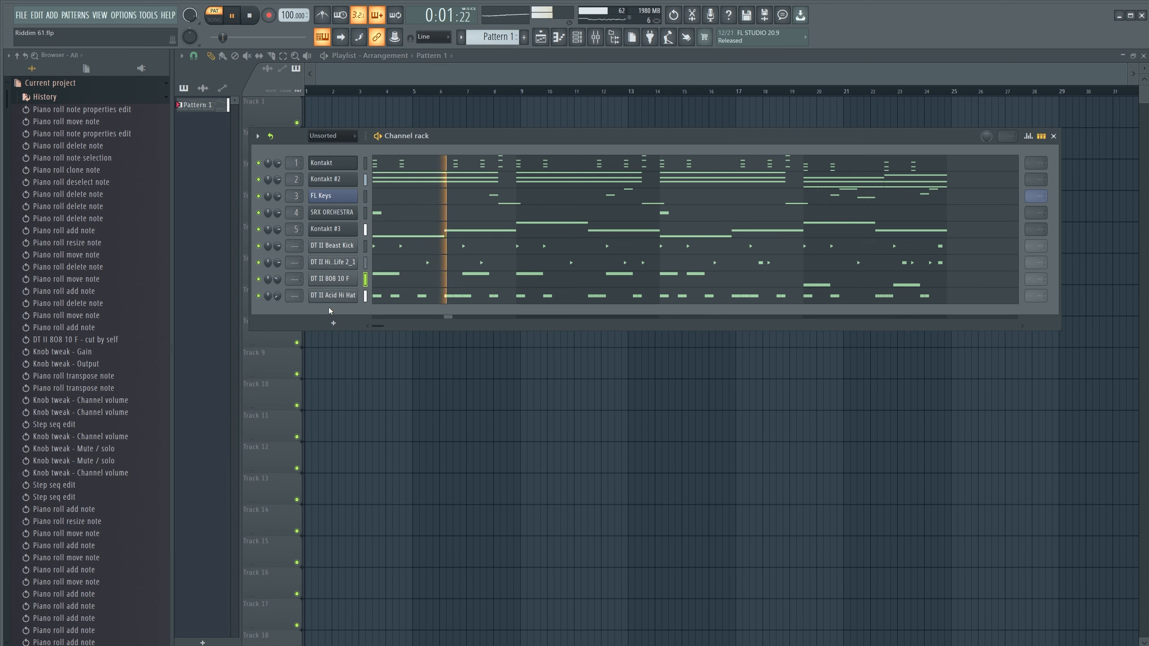
left_click_drag(278, 298, 278, 292)
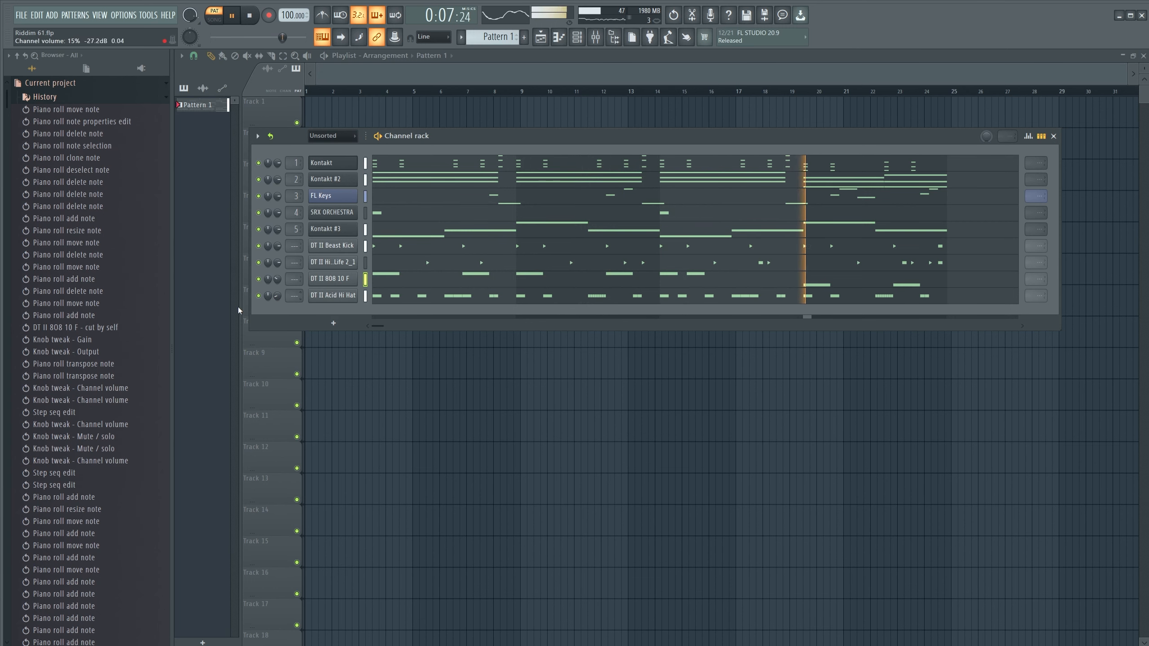
Move the channel rack up slightly and load Fruity Parametric EQ 2 into effect slot 2 of the Insert 1 mixer track.
left_click_drag(459, 140, 458, 127)
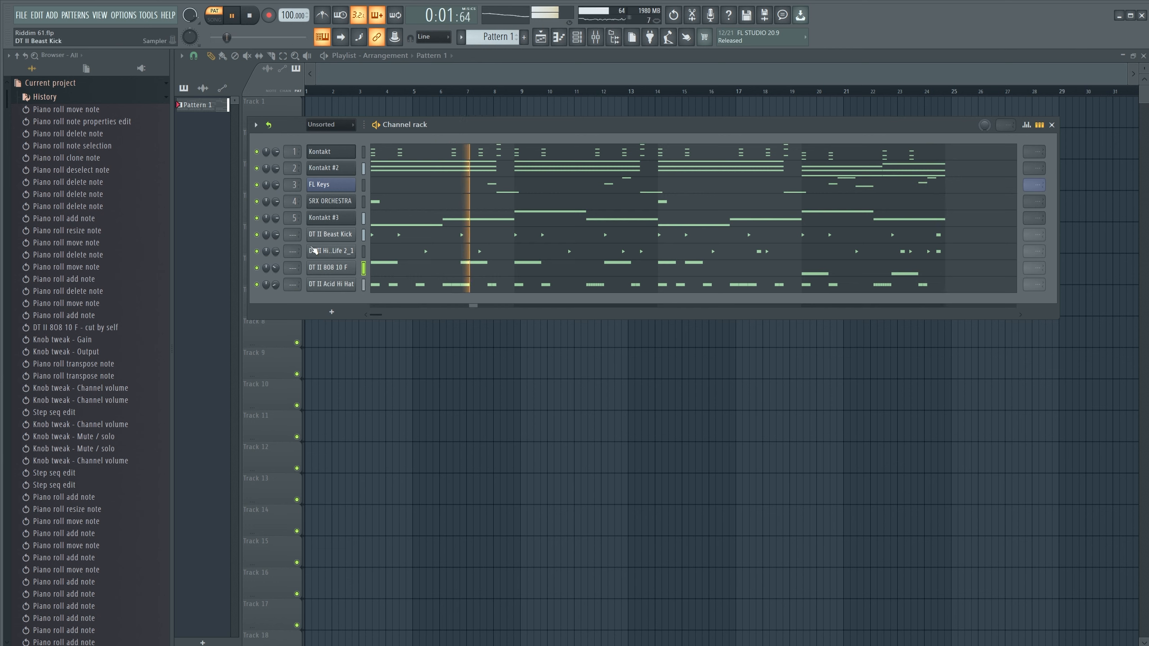
left_click(596, 38)
left_click(446, 464)
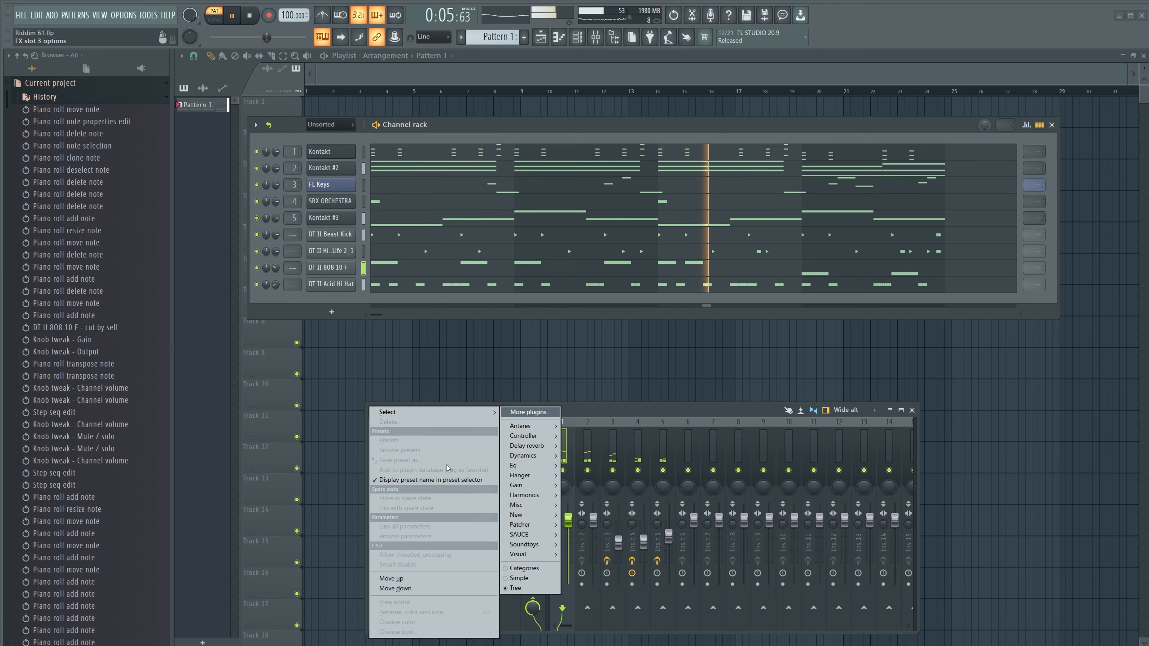
left_click(530, 412)
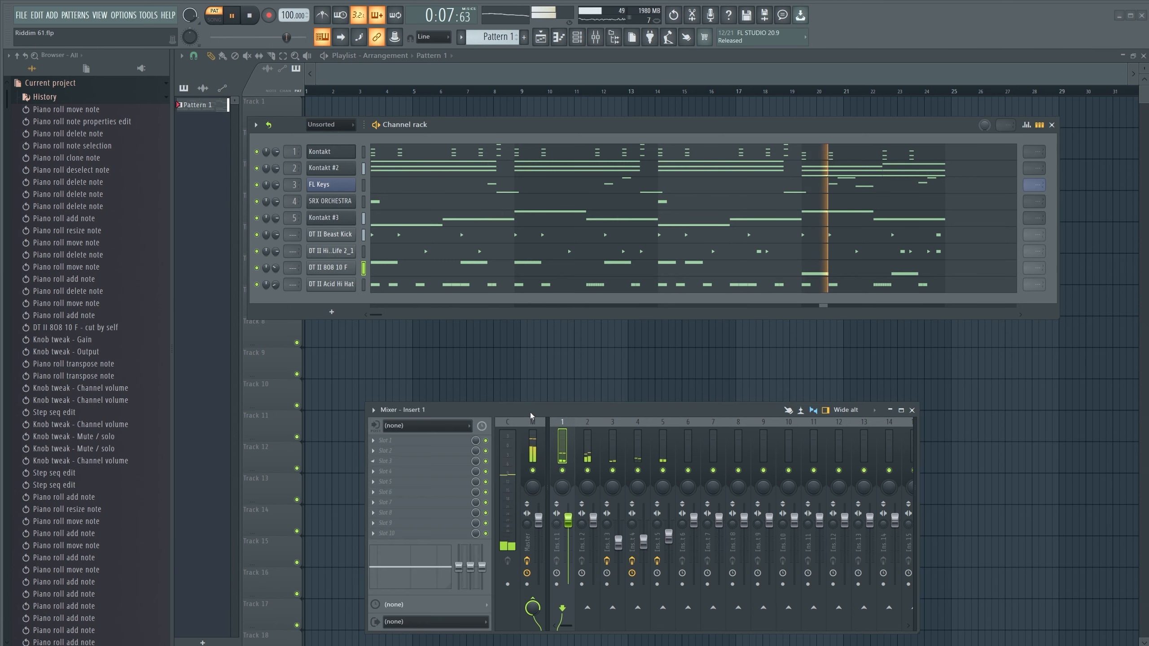
left_click(407, 451)
mouse_move(529, 465)
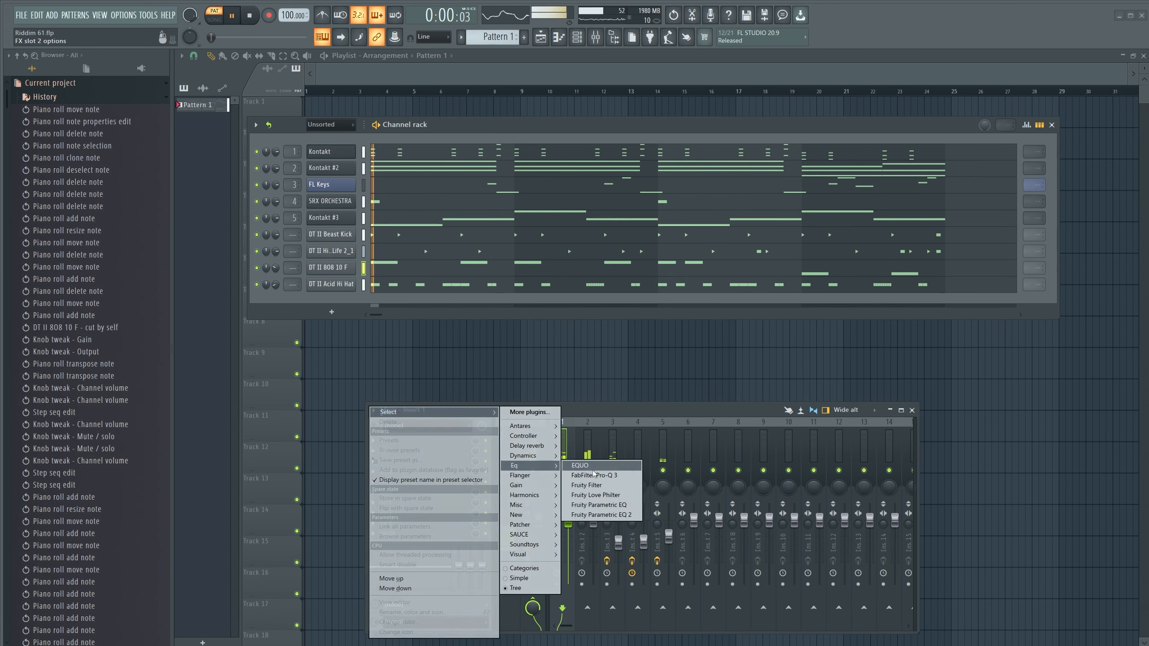
left_click(600, 514)
Shape the Insert 1 EQ with a high cut, slight bass and mid boosts, a small low-mid dip and a low cut on band 1.
left_click_drag(456, 273, 434, 305)
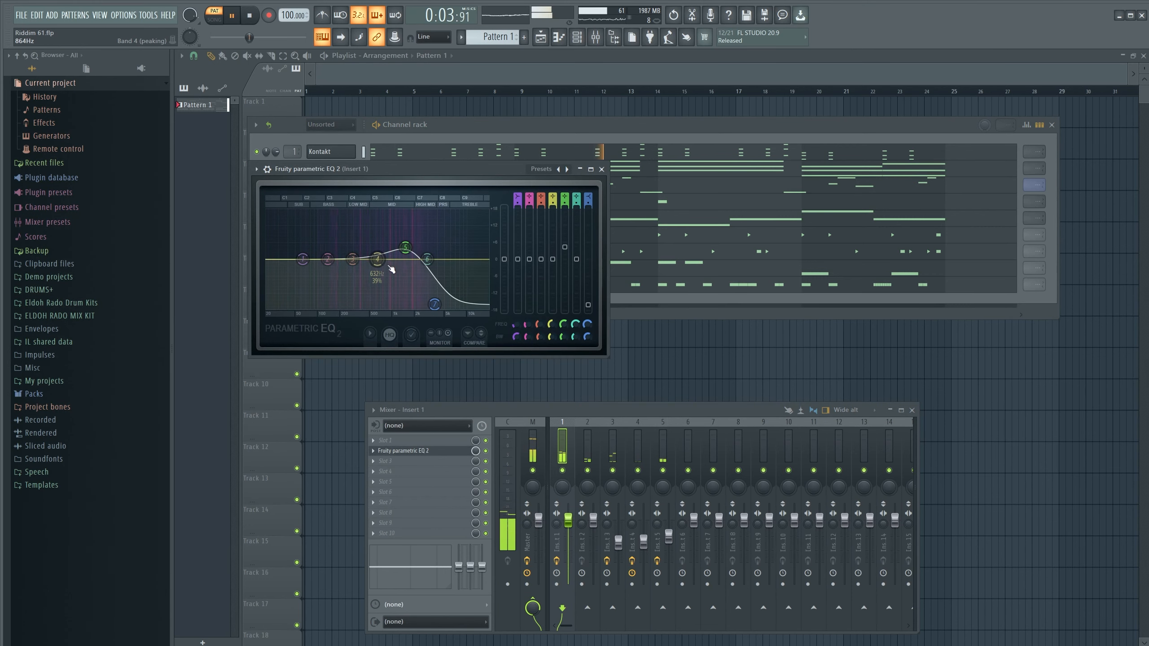
mouse_move(405, 247)
left_mouse_down()
mouse_move(404, 257)
mouse_move(339, 250)
mouse_move(378, 268)
mouse_move(406, 254)
left_mouse_up()
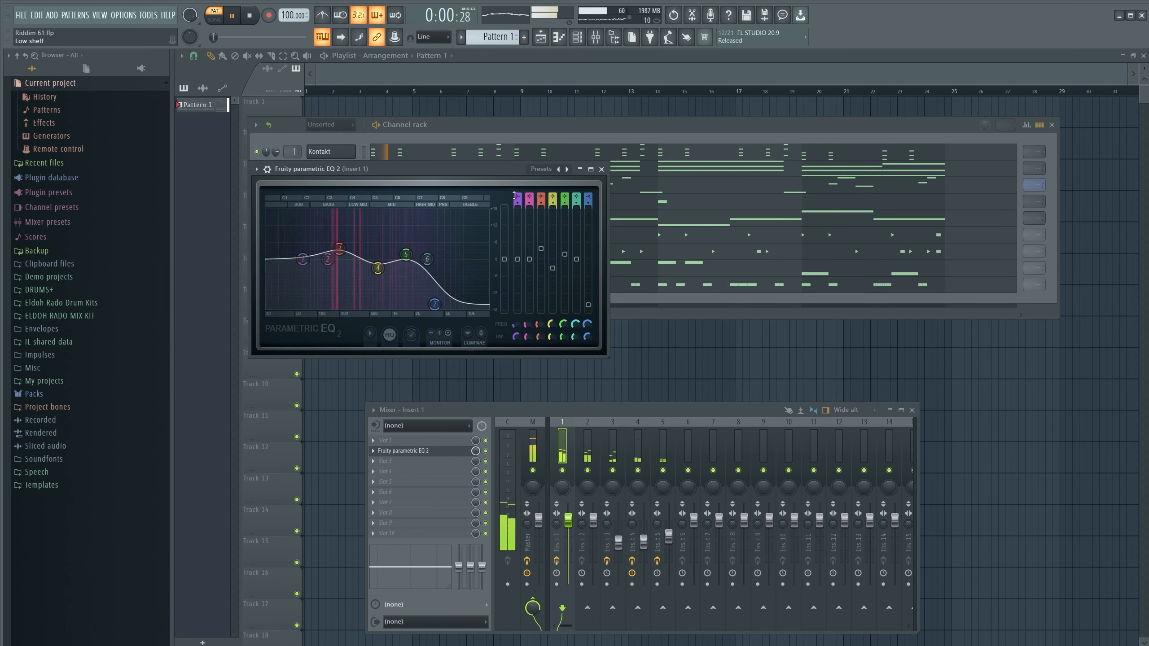
scroll(514, 195, "up", 2)
scroll(518, 201, "up", 1)
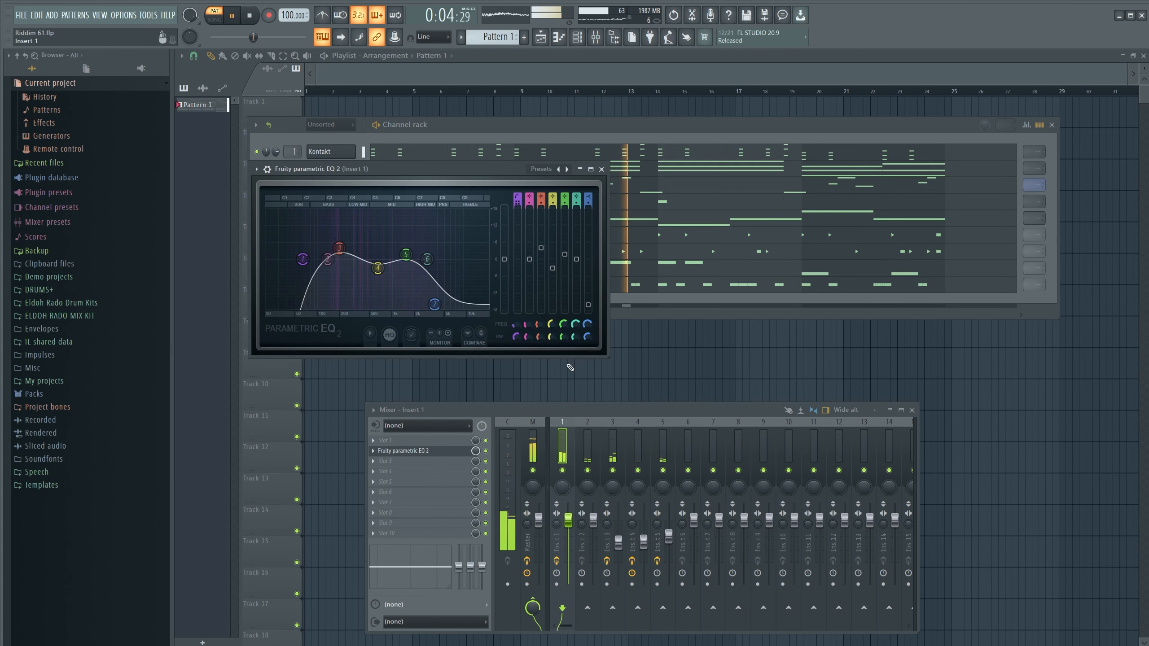
Close the Insert 1 EQ, mixer, playlist and Kontakt windows, and move the channel rack down slightly.
left_click(284, 151)
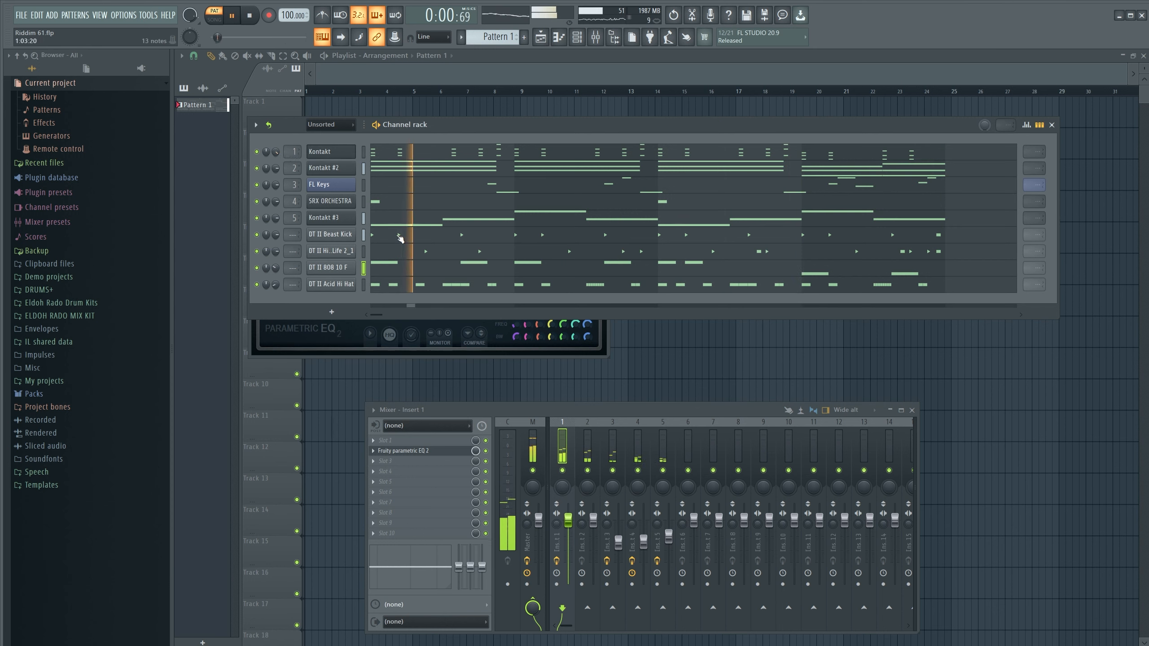
left_click(373, 344)
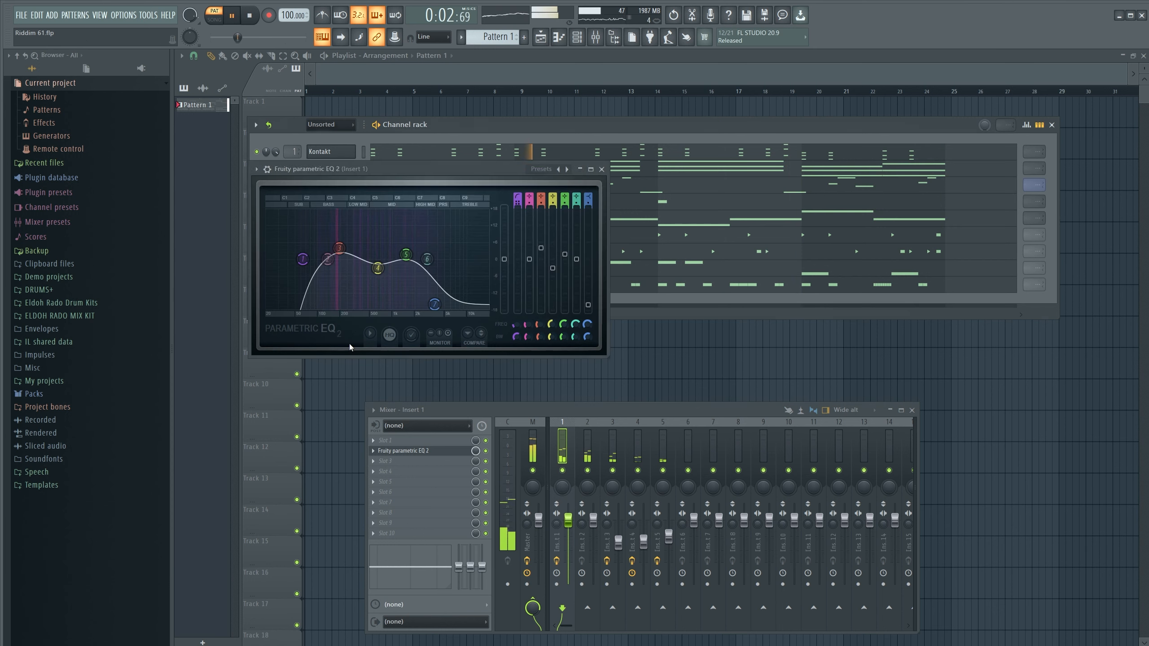
left_click(603, 169)
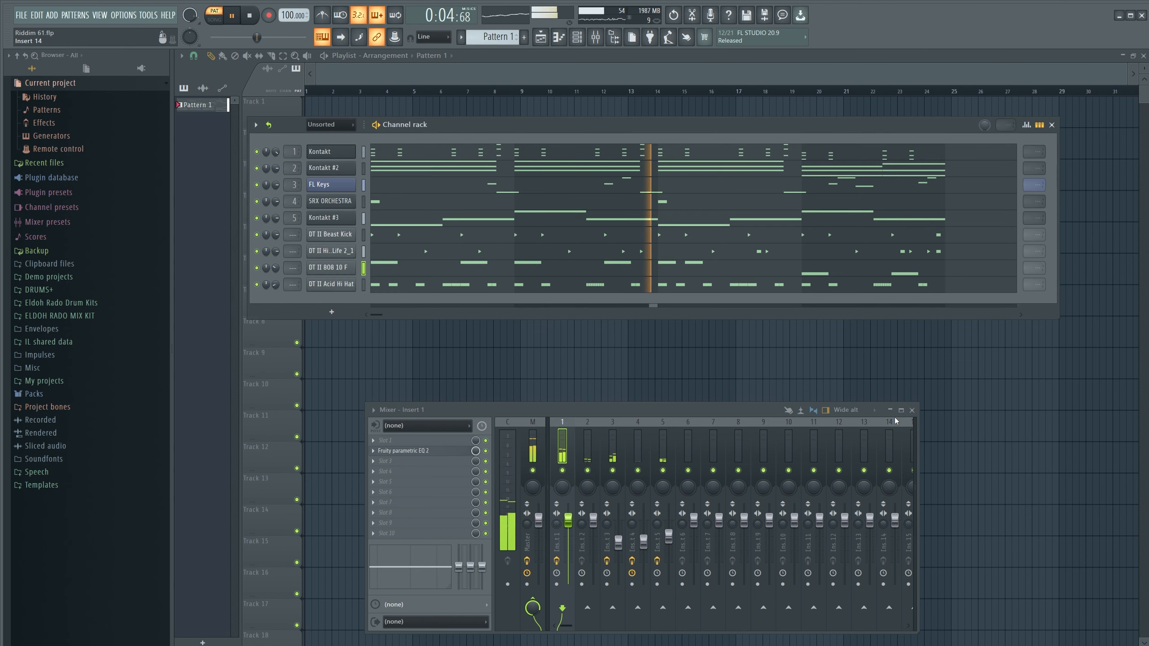
left_click(912, 410)
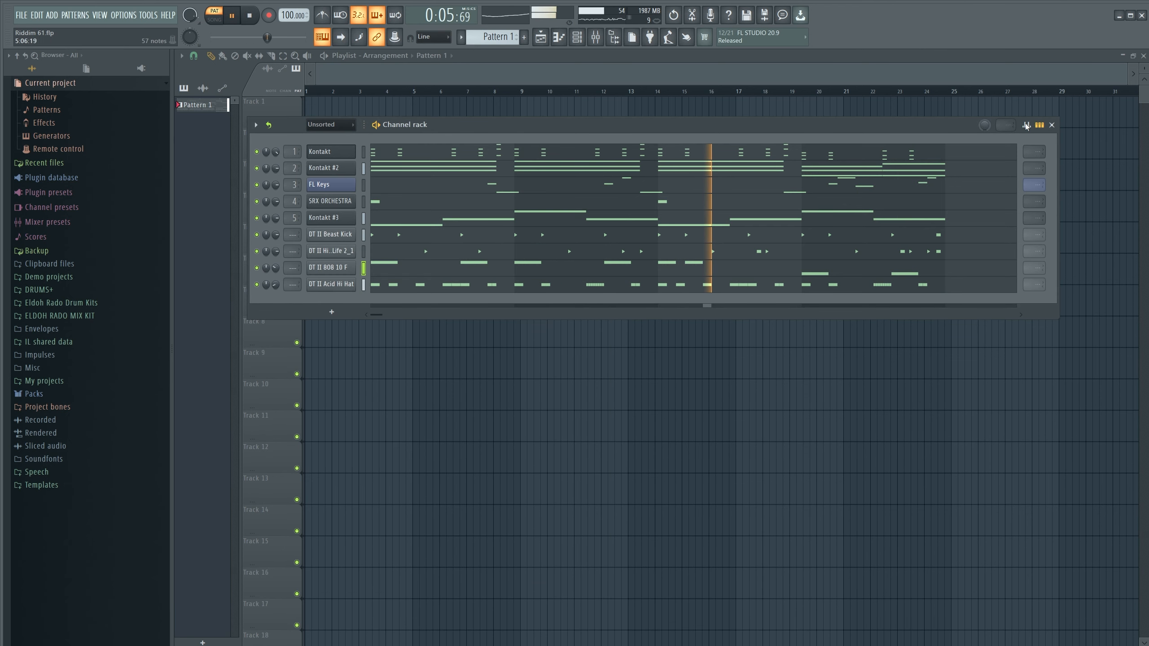
left_click(1143, 56)
left_click(725, 377)
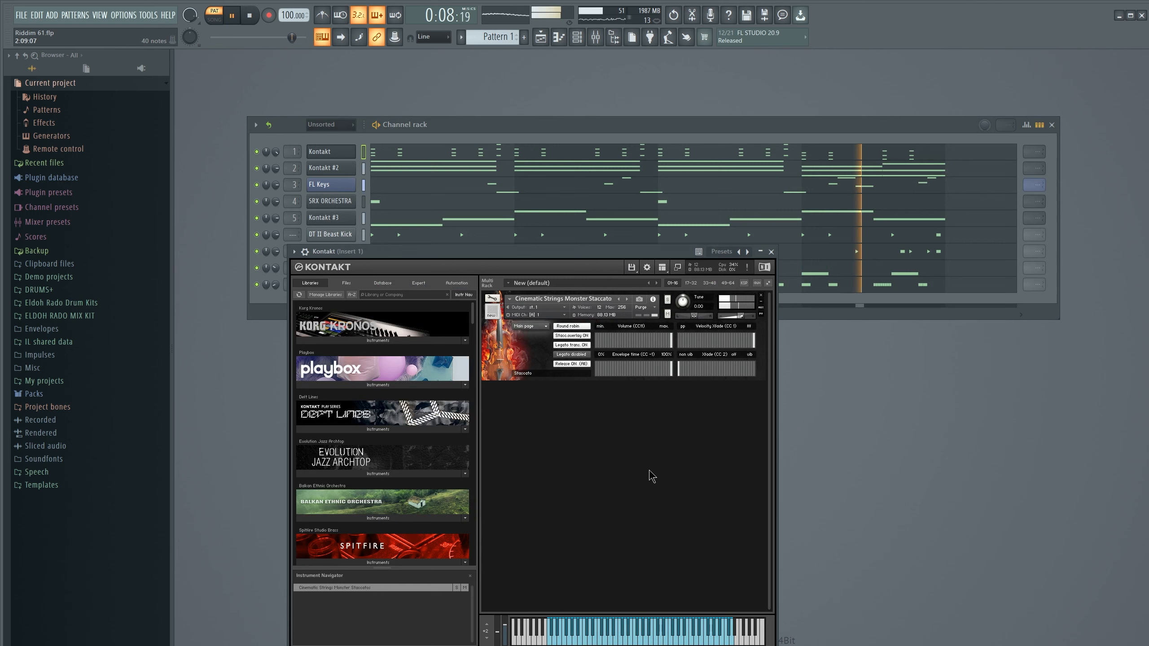
left_click(773, 254)
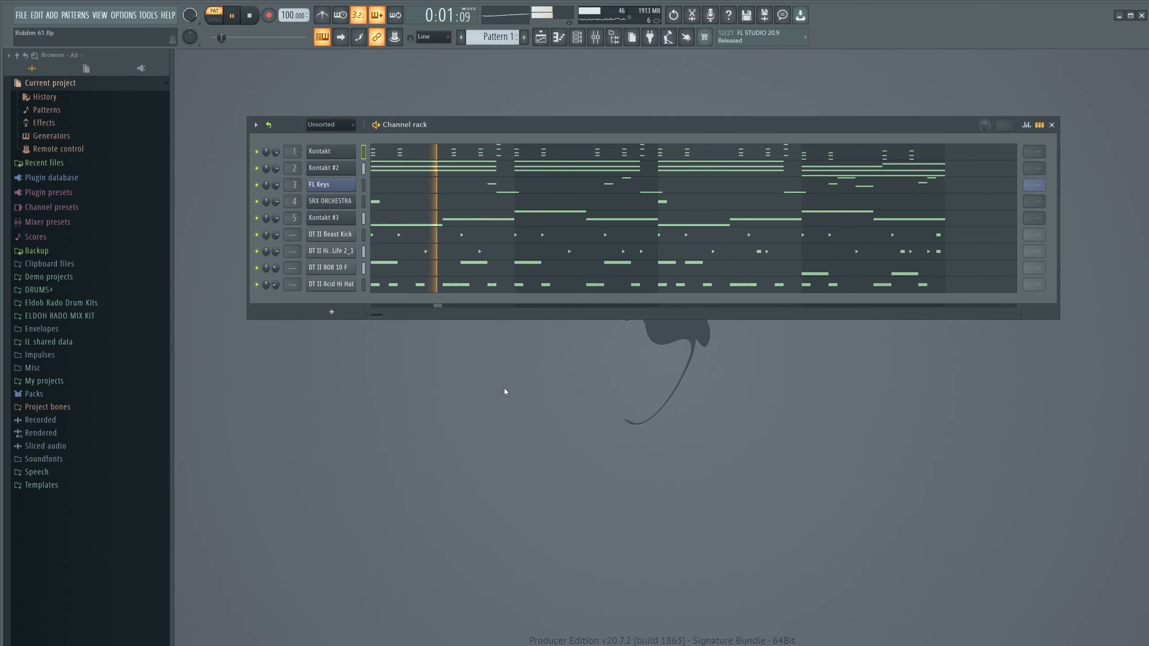
left_click_drag(628, 119, 635, 122)
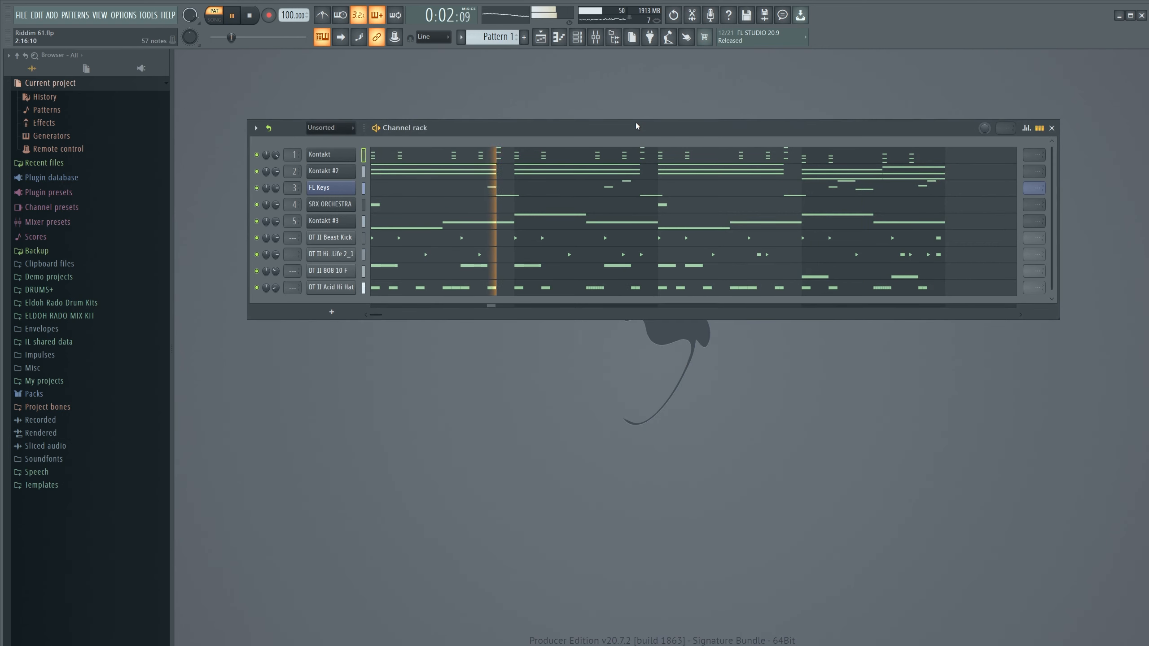
Add an SRX STRINGS channel to the channel rack and close its plugin window.
left_click(332, 312)
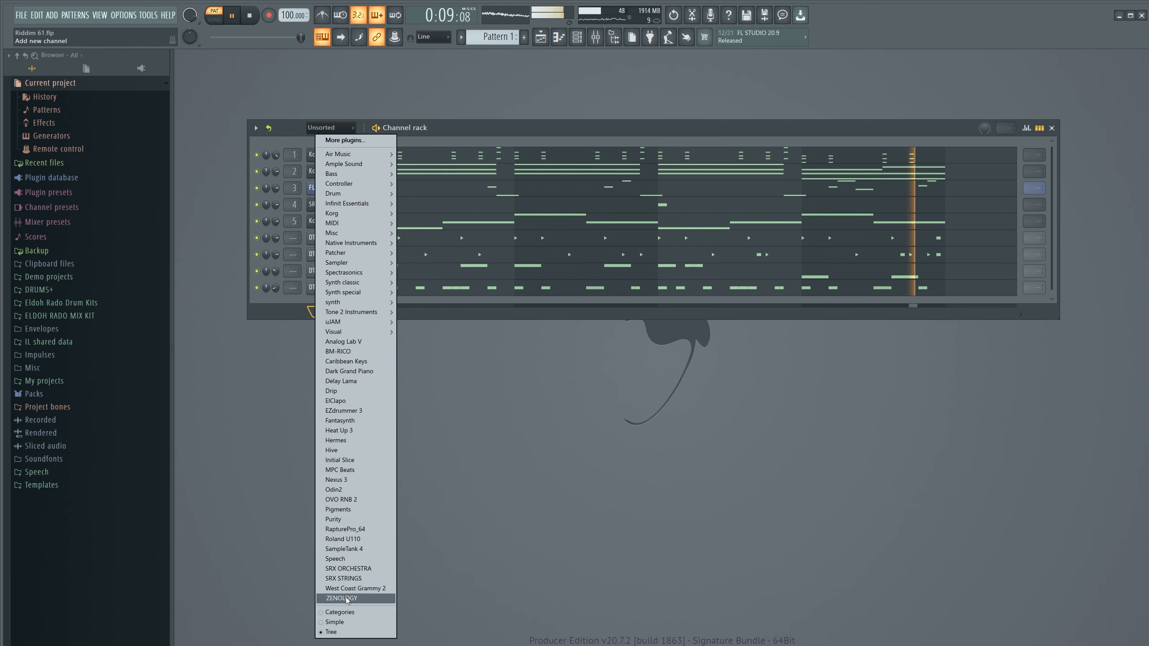
left_click(349, 580)
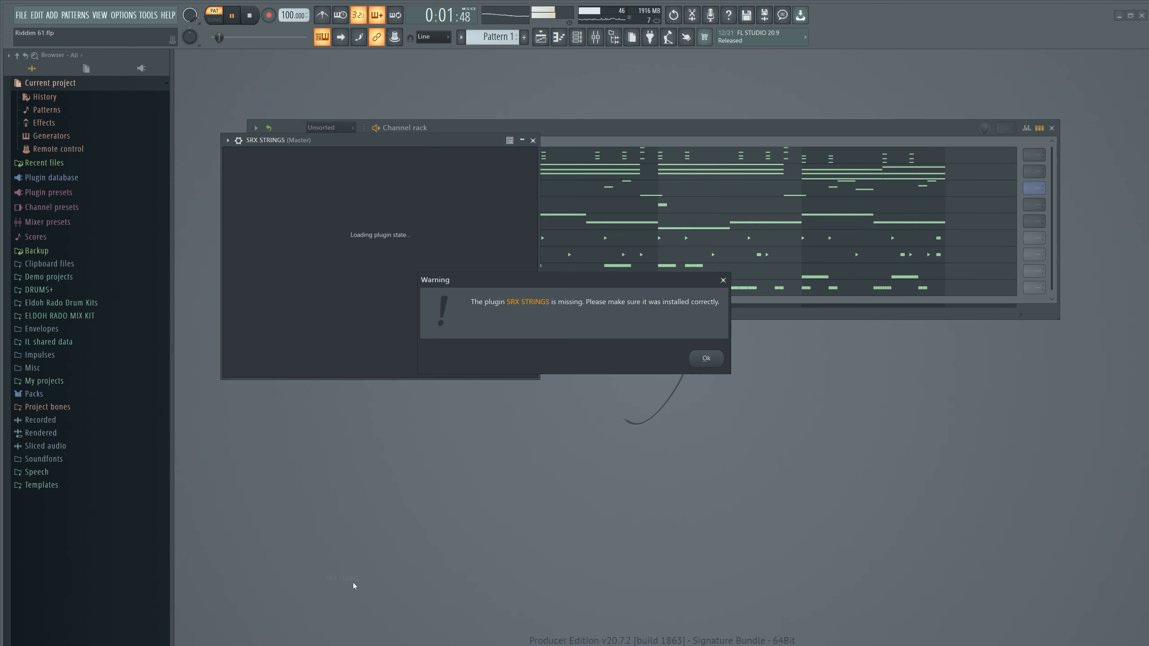
left_click(706, 358)
left_click(533, 141)
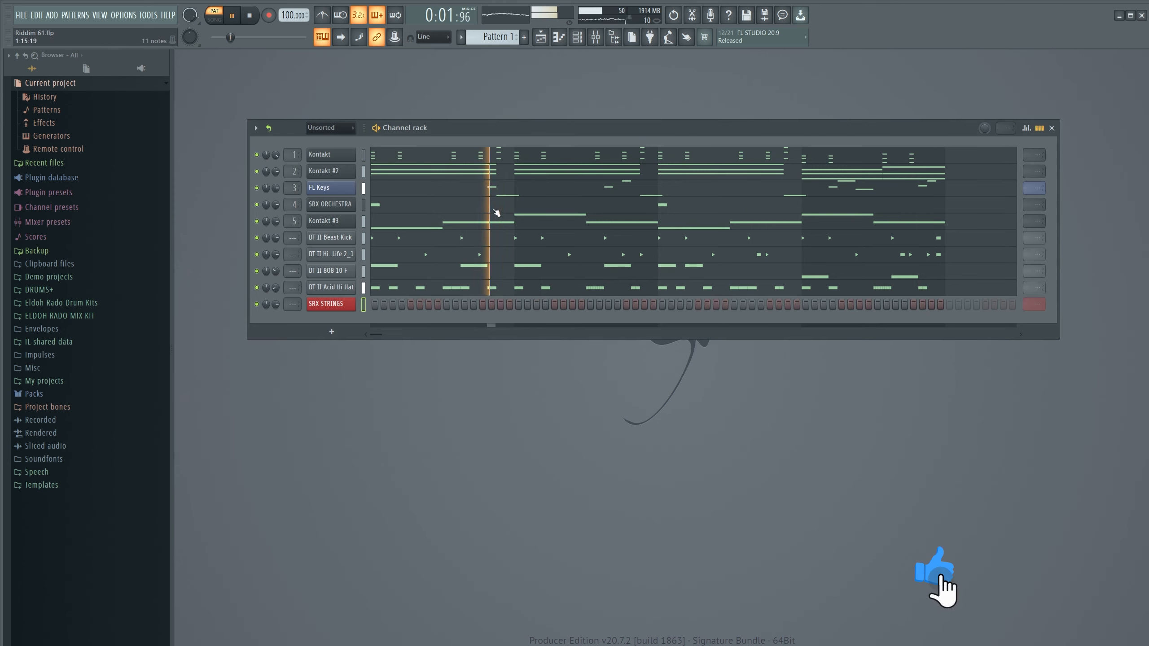
Replace the SRX STRINGS channel with the TrapSoul instrument from Infinit Essentials.
right_click(349, 304)
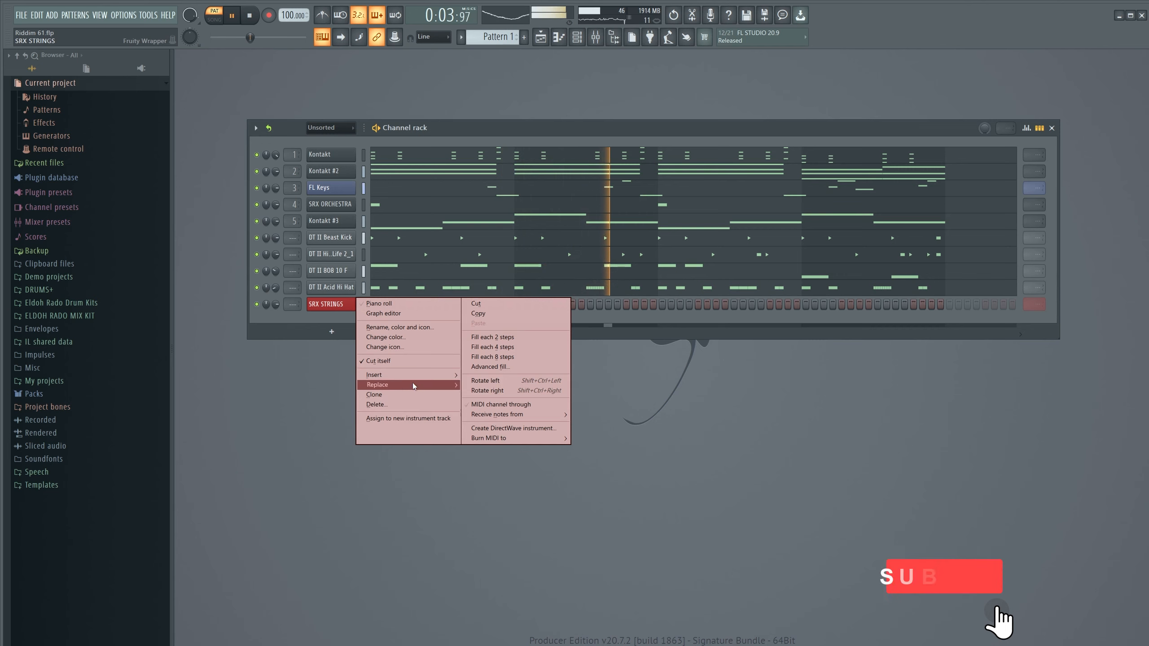
mouse_move(424, 384)
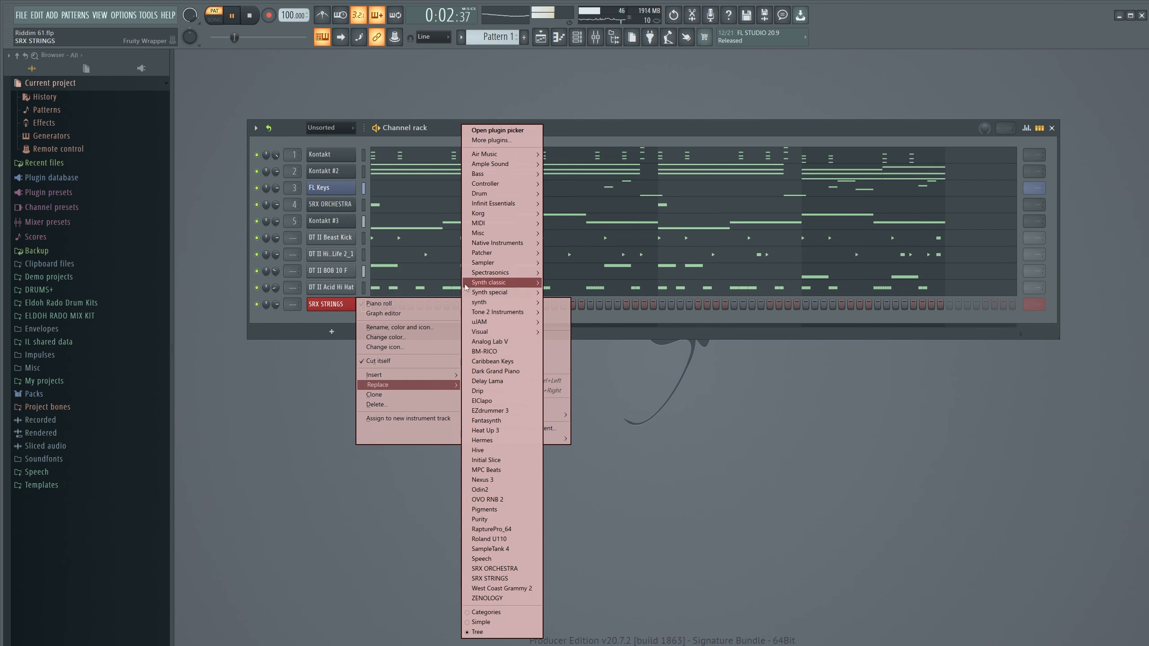
mouse_move(493, 156)
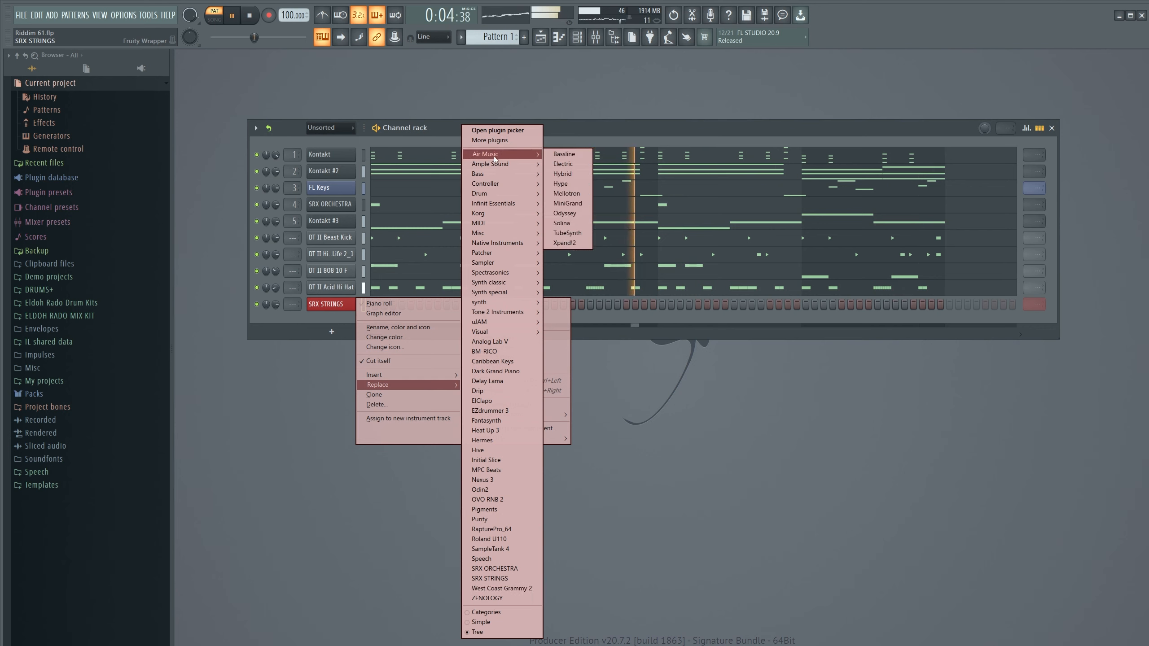
mouse_move(506, 202)
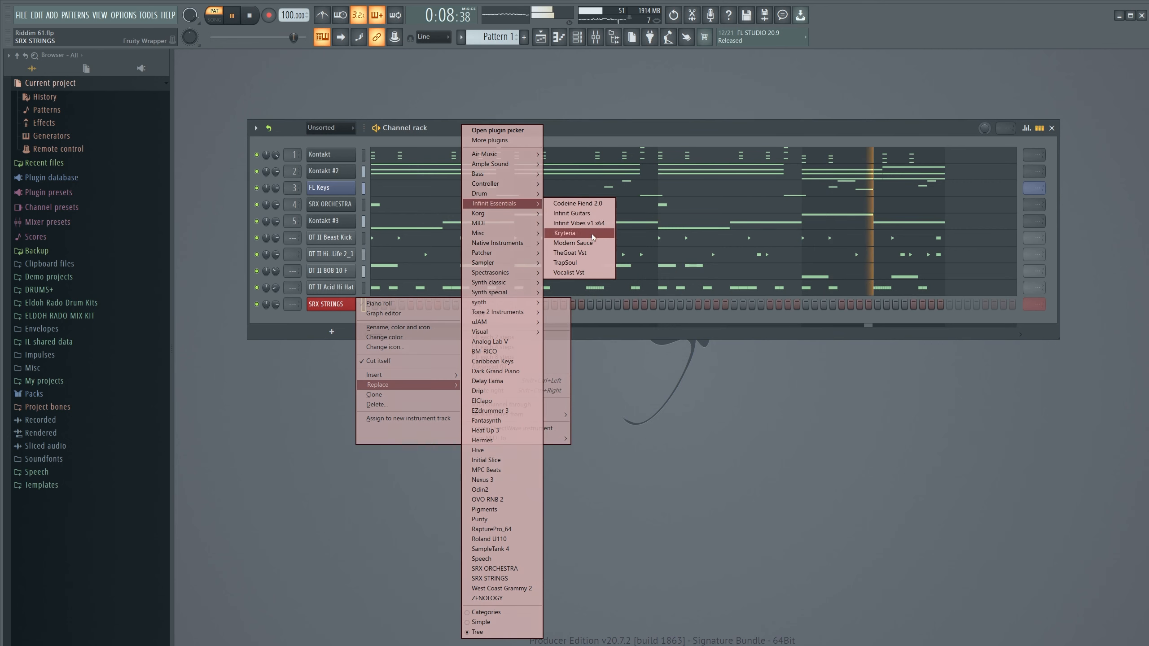
left_click(590, 263)
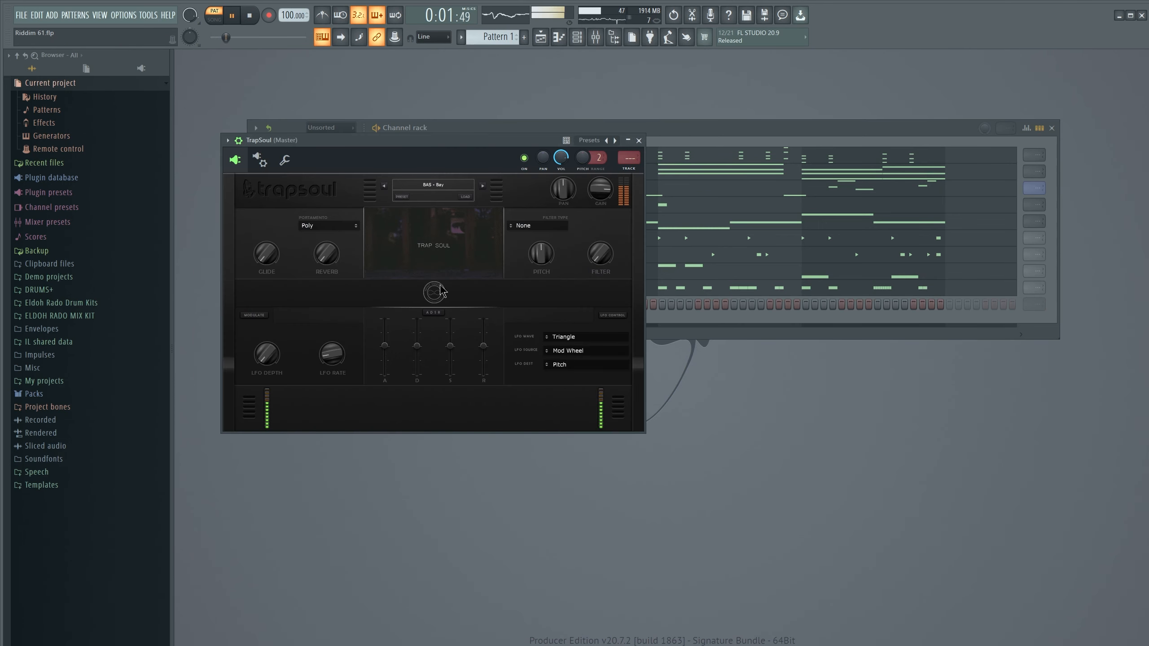
Load the VOX - Dope preset in TrapSoul and move the plugin window below the channel rack.
left_click(437, 189)
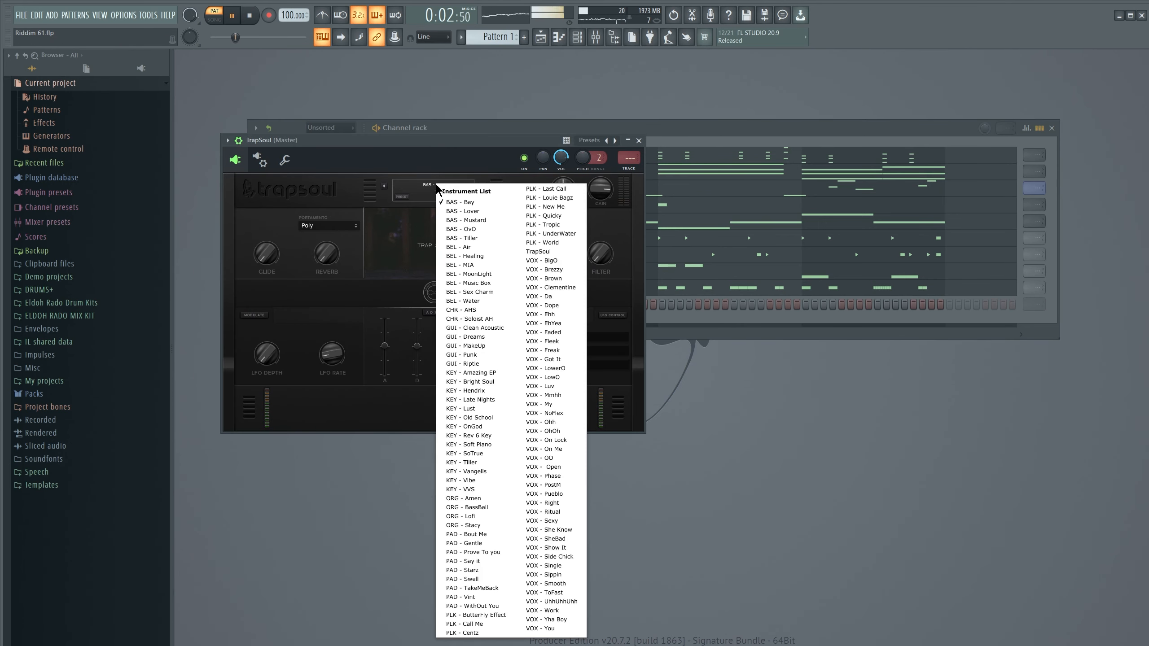
left_click(552, 310)
left_click_drag(481, 151, 690, 321)
Open the TrapSoul channel in the piano roll and play the pattern from late in bar 1.
right_click(351, 306)
left_click(384, 313)
right_click(351, 307)
left_click(377, 303)
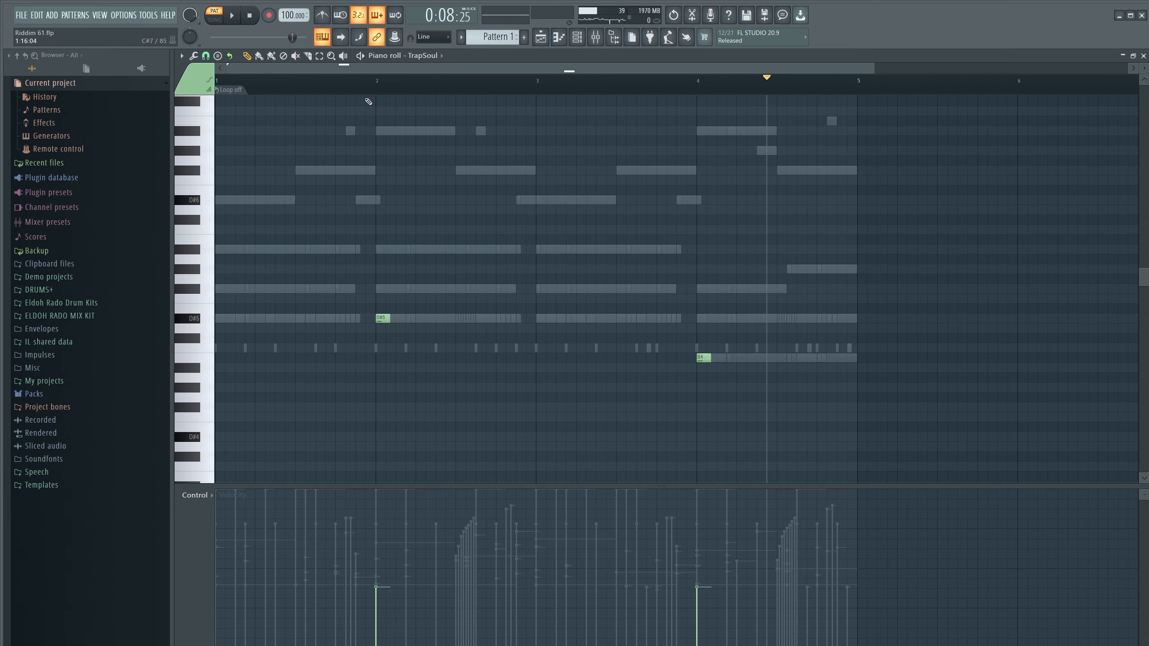
left_click(346, 83)
key("space")
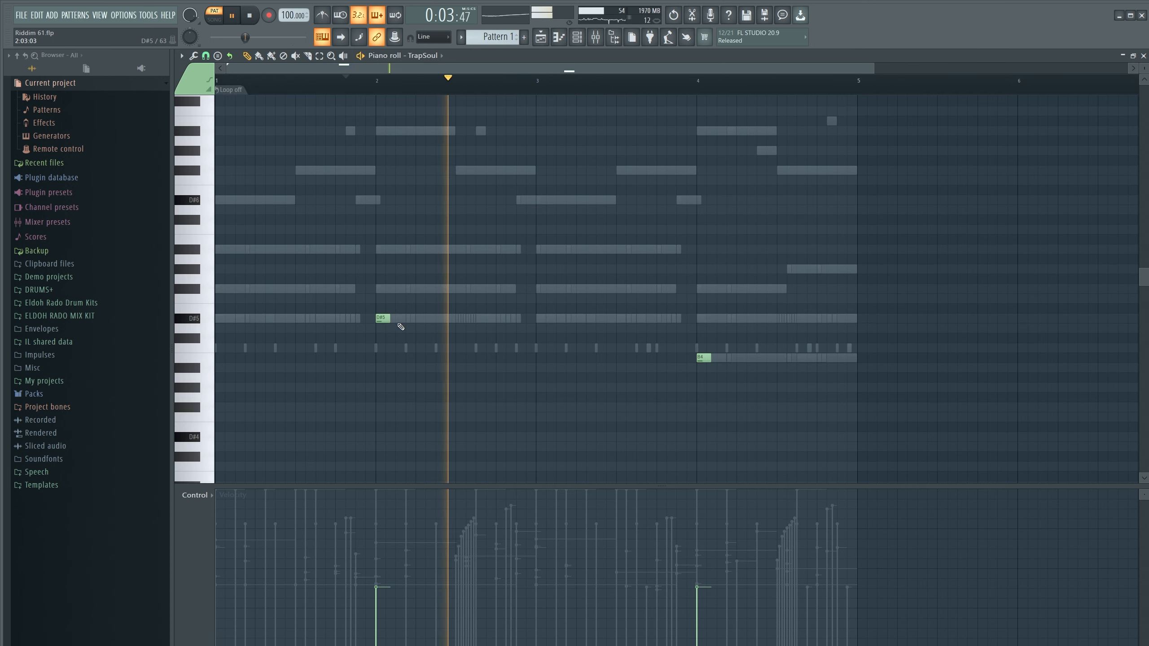
Raise the velocity of both TrapSoul notes, lengthen them to one beat and close the piano roll.
left_click_drag(722, 513, 334, 529)
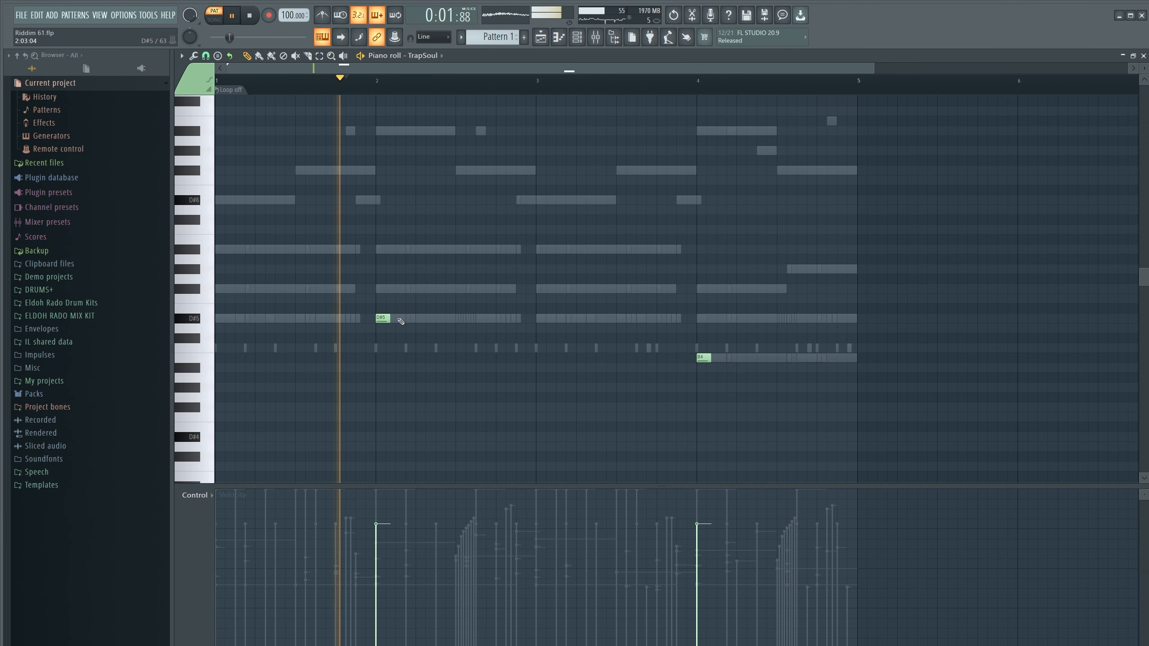
key("ctrl+a")
left_click_drag(390, 318, 413, 318)
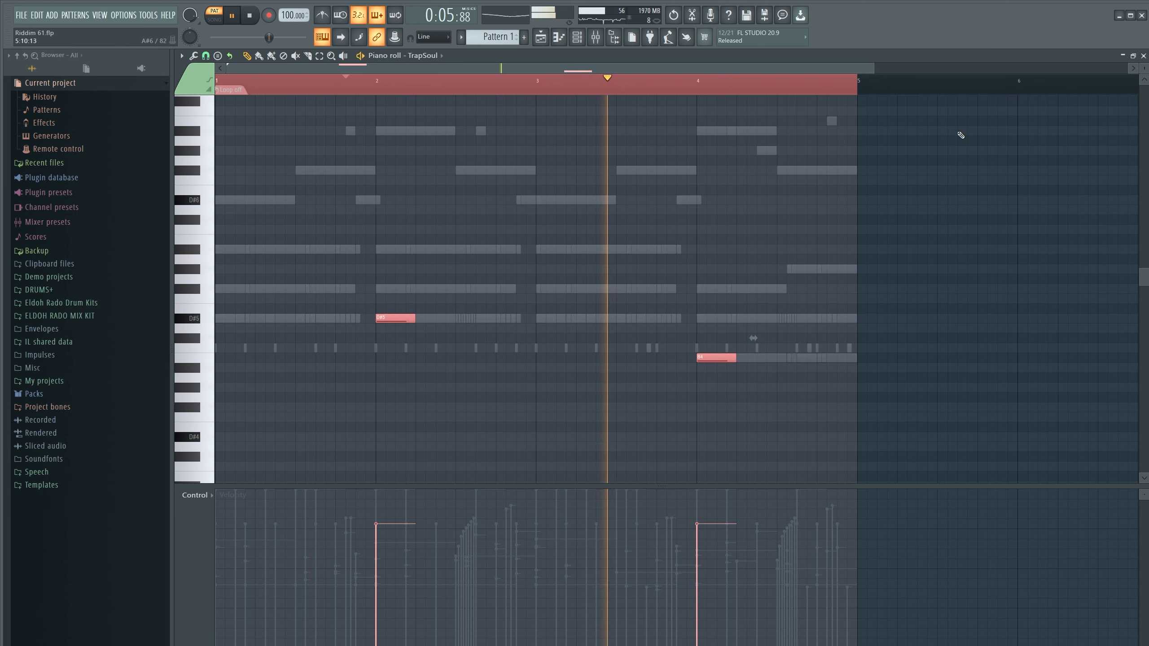
left_click(1144, 56)
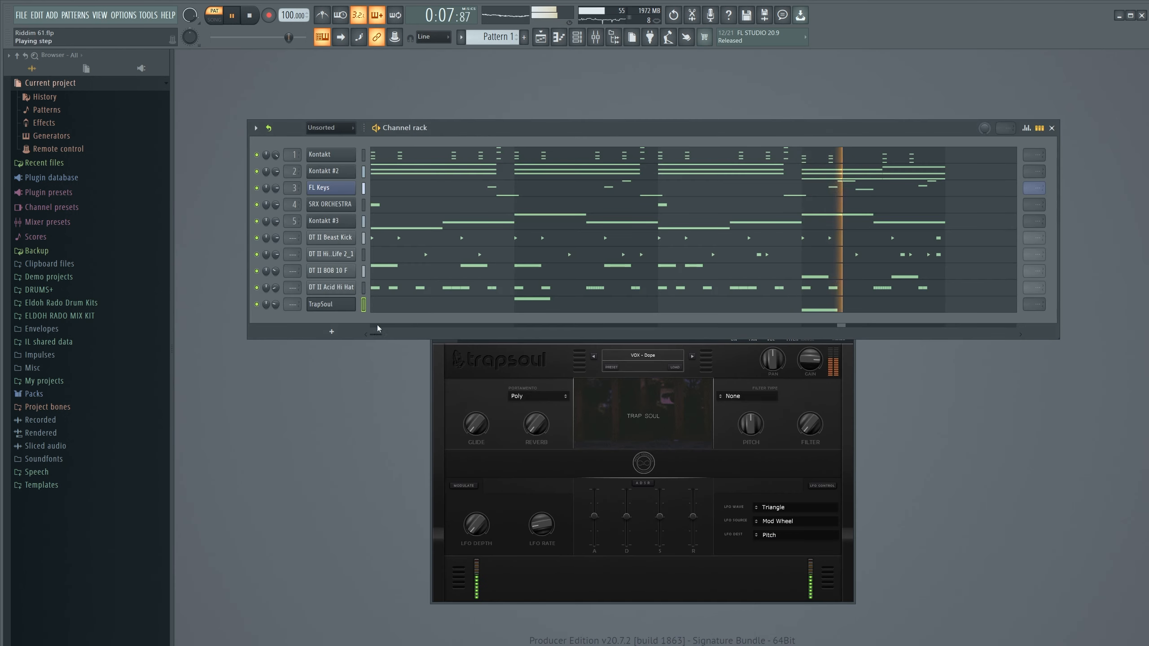
Solo the TrapSoul channel, return to the full mix for comparison, and solo it again.
right_click(257, 305)
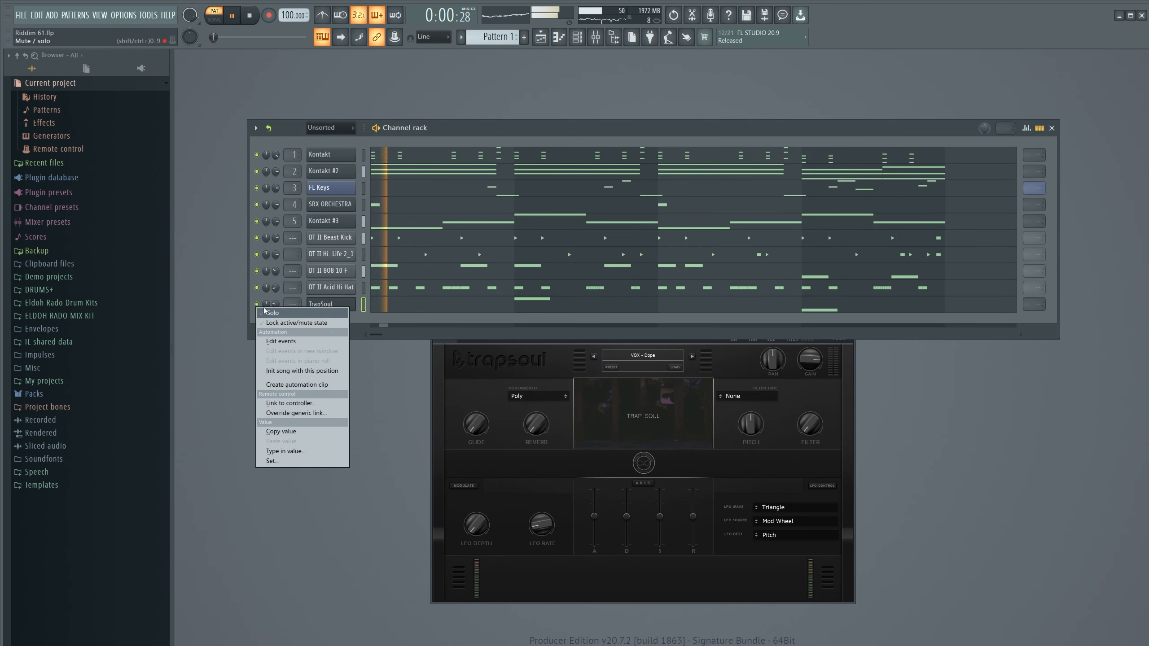
left_click(272, 313)
right_click(257, 305)
left_click(271, 313)
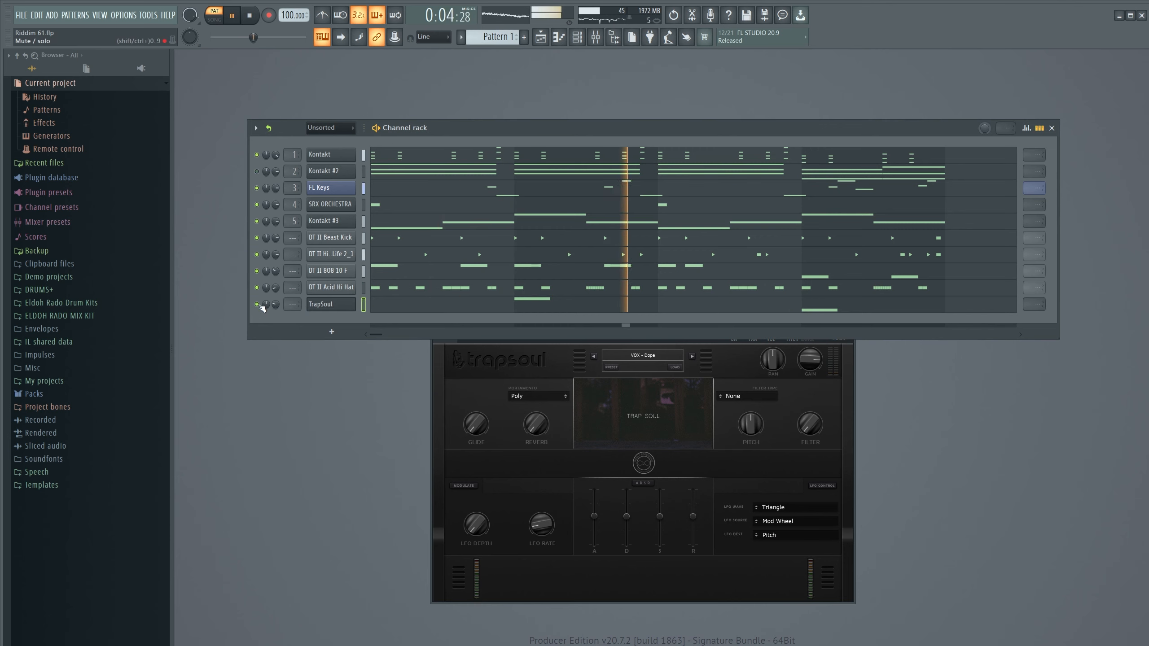
right_click(257, 305)
left_click(271, 312)
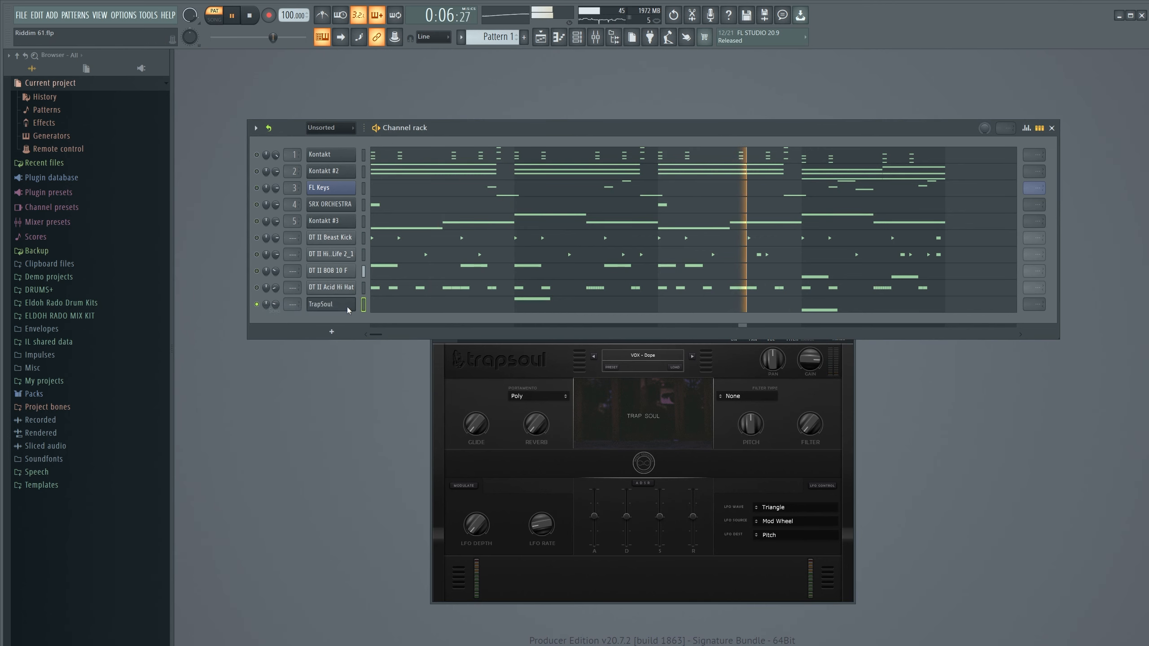
Bring up the TrapSoul plugin window and change its preset to VOX - NoFlex.
left_click(342, 309)
left_click(341, 309)
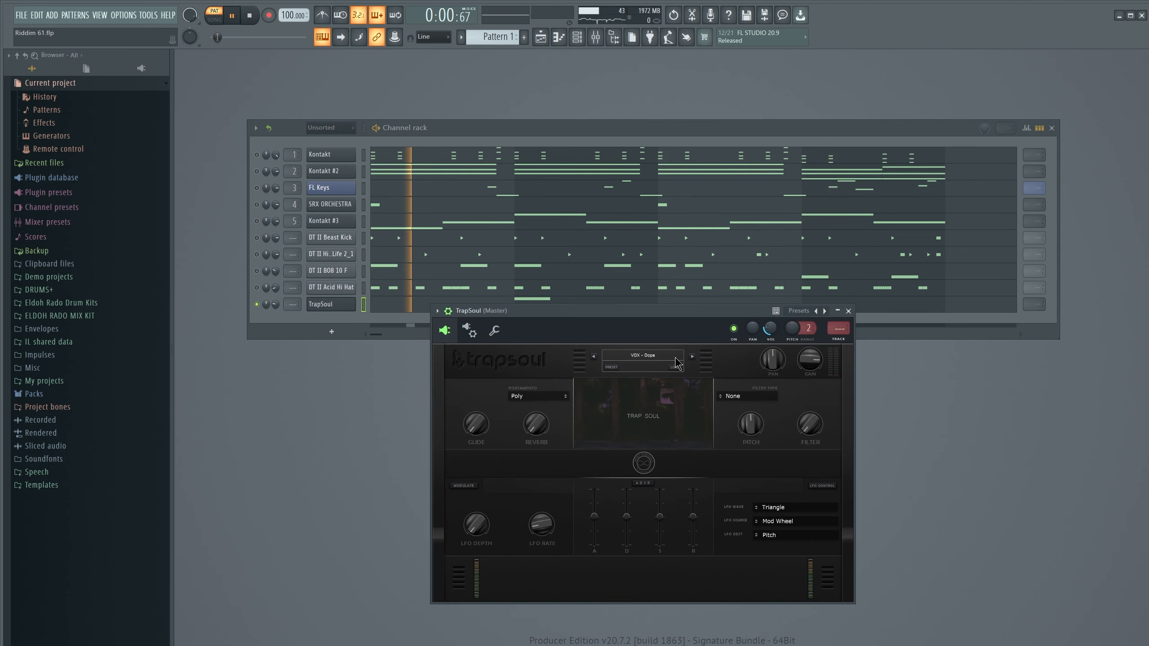
scroll(676, 362, "down", 1)
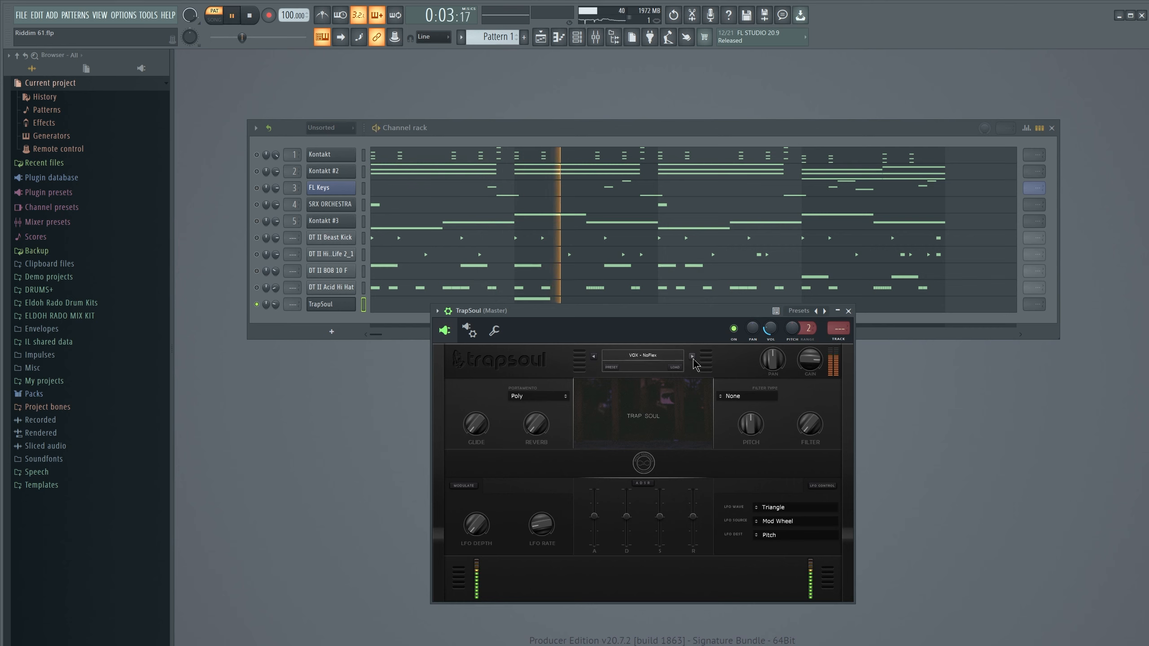
Unsolo the TrapSoul channel, listen to the full pattern and stop playback.
right_click(256, 306)
left_click(271, 323)
key("space")
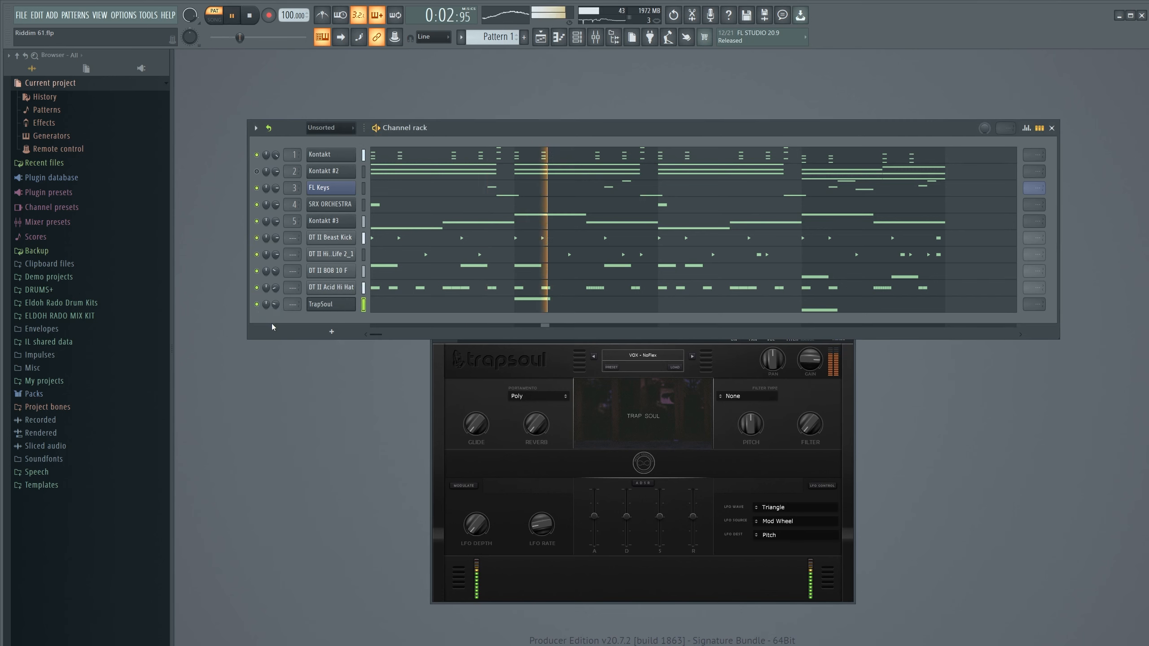
left_click(253, 17)
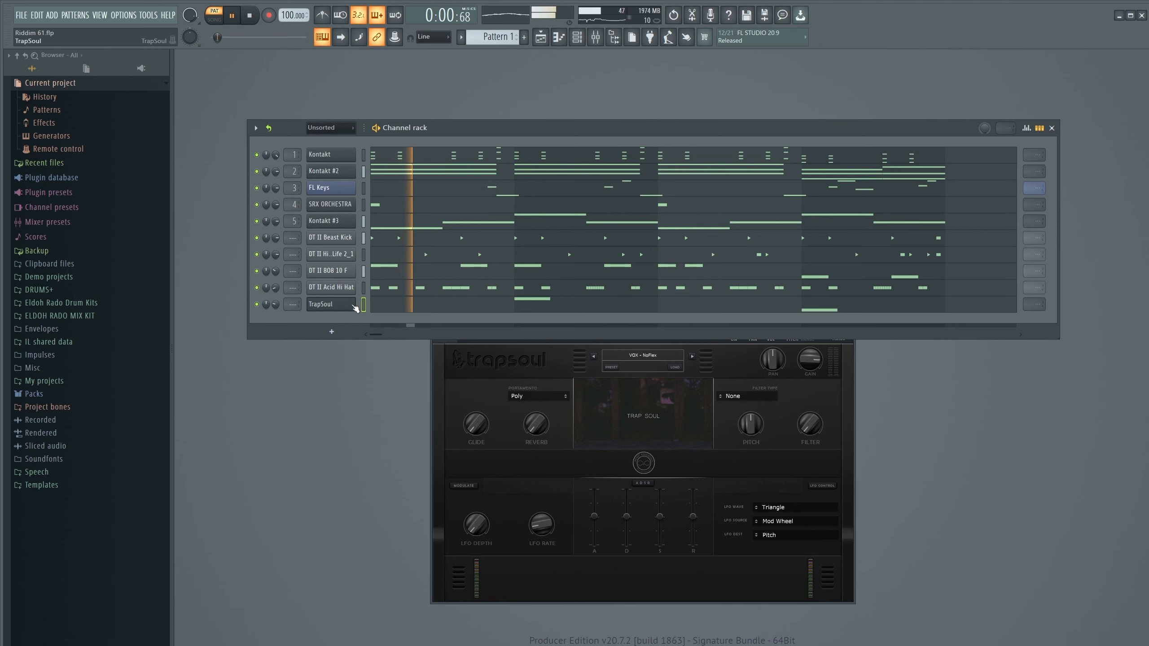
Reopen the TrapSoul piano roll and move both notes one bar earlier, to the starts of bars 1 and 3.
left_click(378, 309)
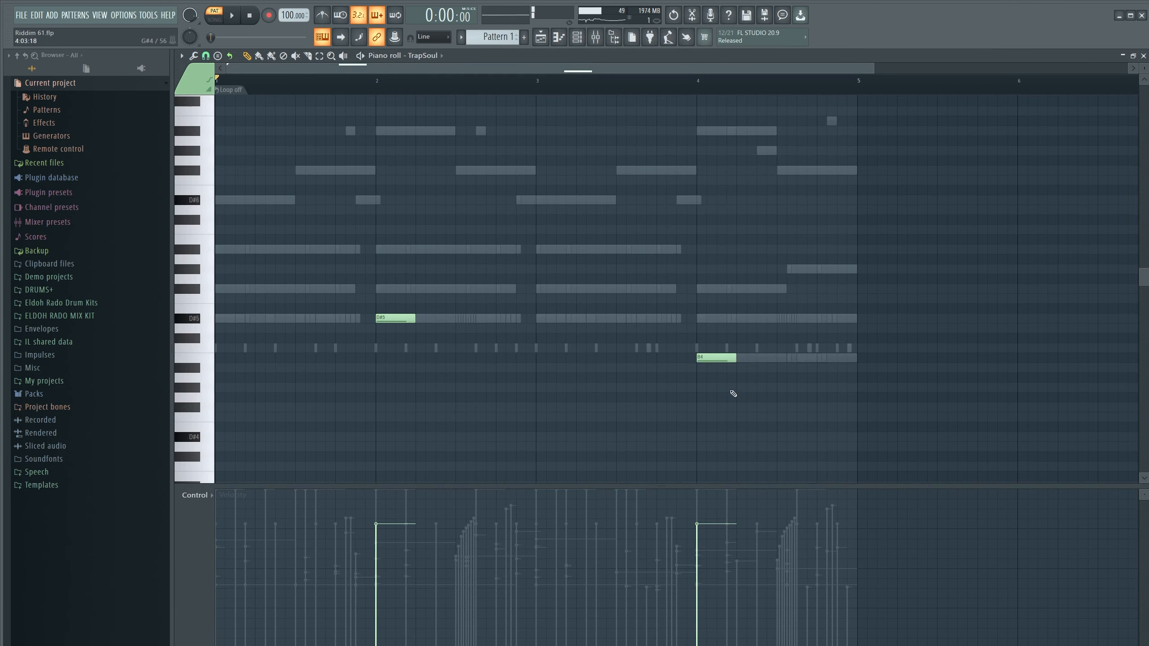
left_click_drag(733, 394, 331, 292)
left_click_drag(382, 322, 194, 317)
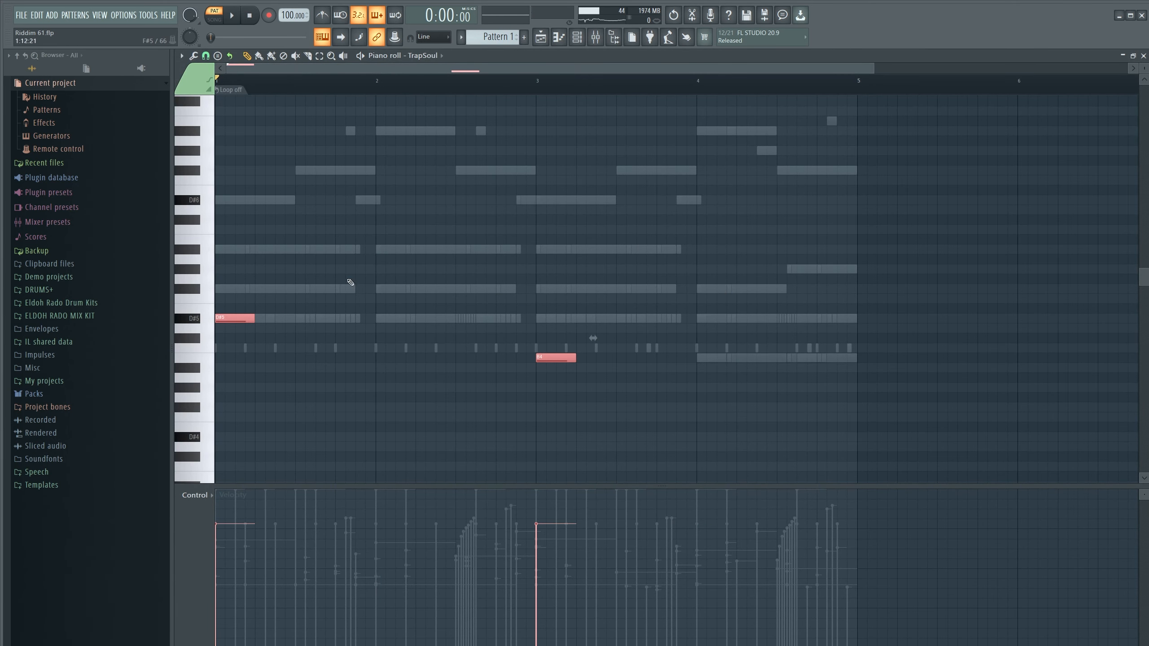
Play the pattern, deselect the notes and raise the TrapSoul note in bar 3 to D#5.
key("space")
left_click(420, 360, "ctrl")
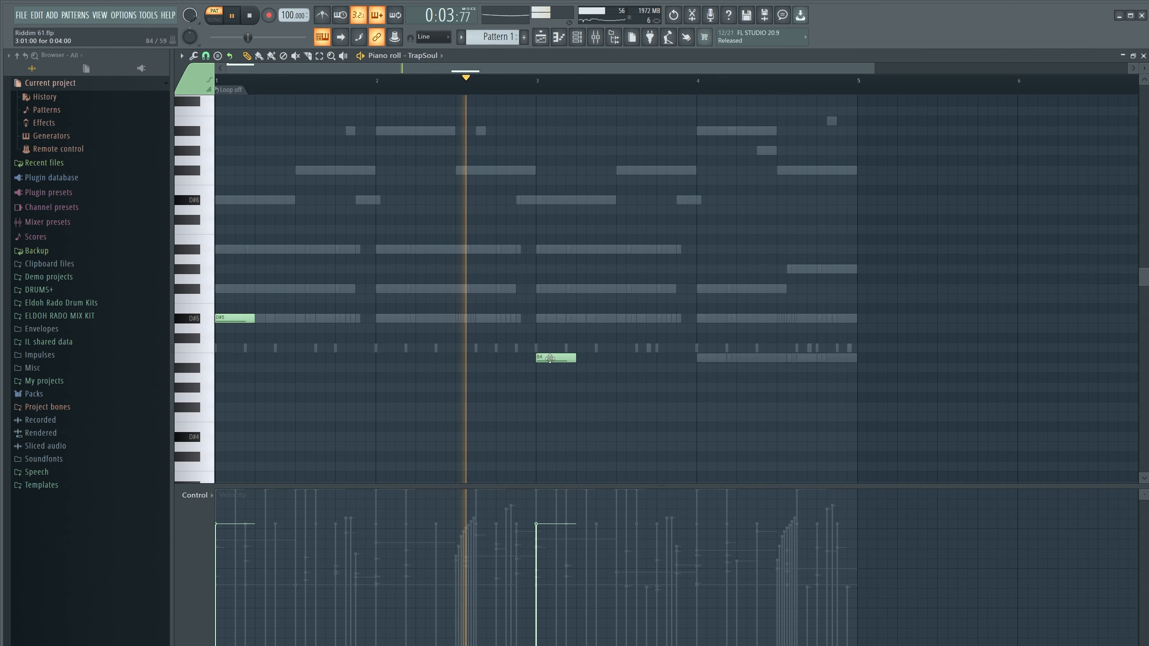
left_click_drag(550, 358, 550, 319)
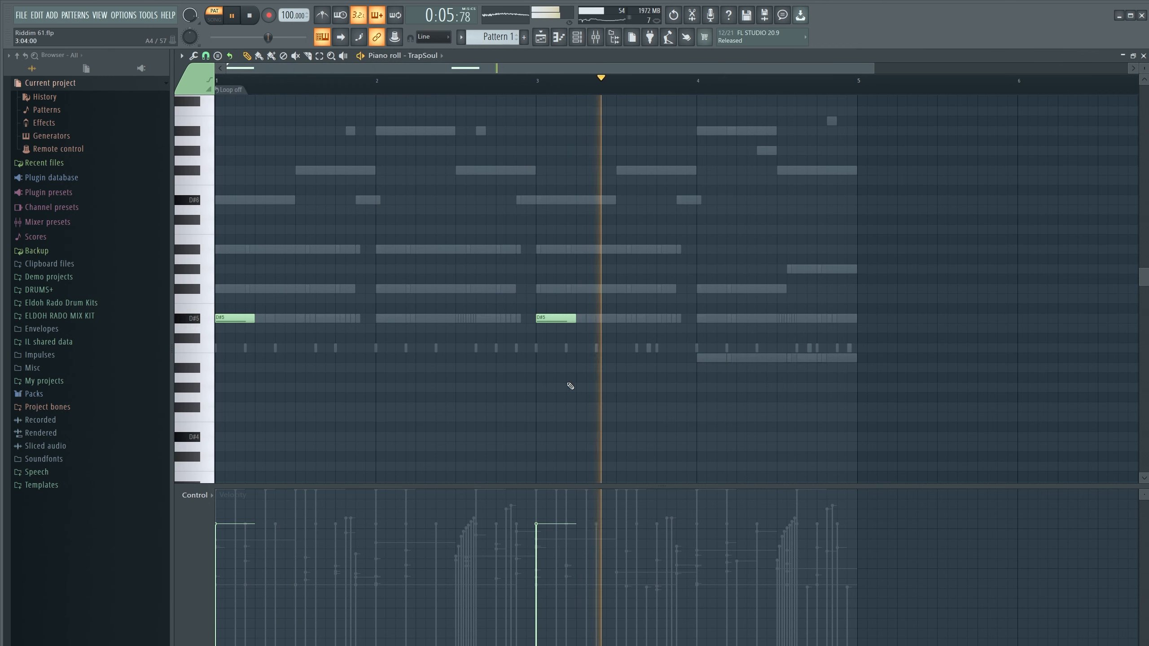
Return to the channel rack and route Beast Kick, High Life, 808, Acid Hi Hat and TrapSoul to mixer tracks 6 through 10.
key("F7")
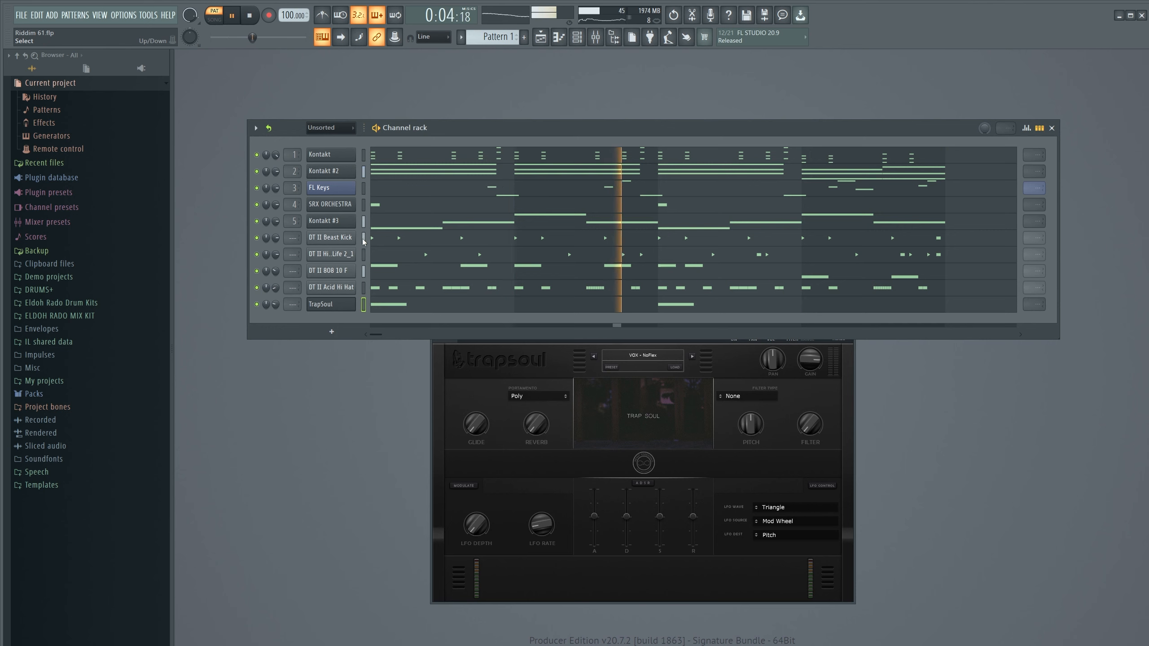
left_click_drag(288, 241, 289, 252)
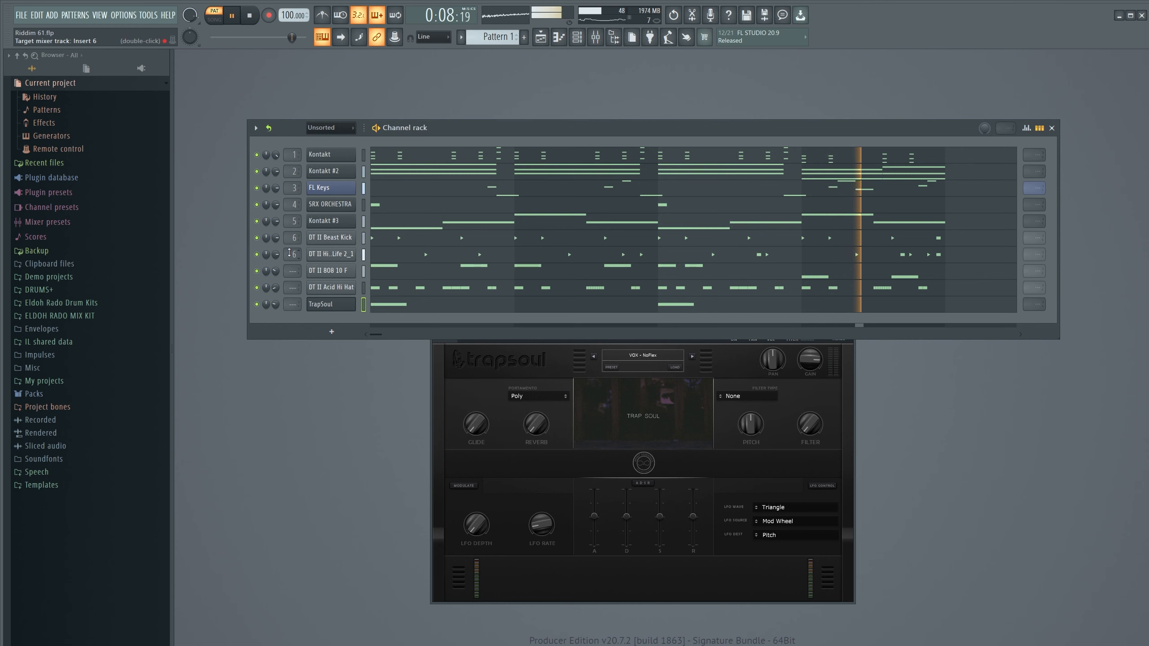
scroll(290, 252, "down", 1)
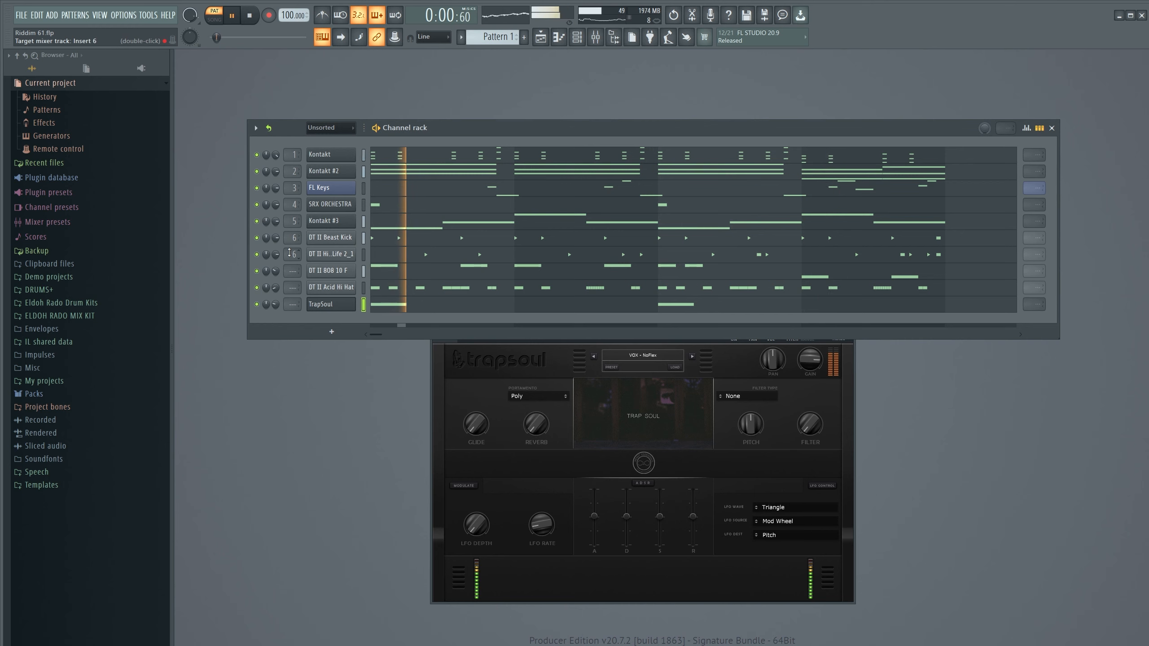
scroll(290, 252, "up", 1)
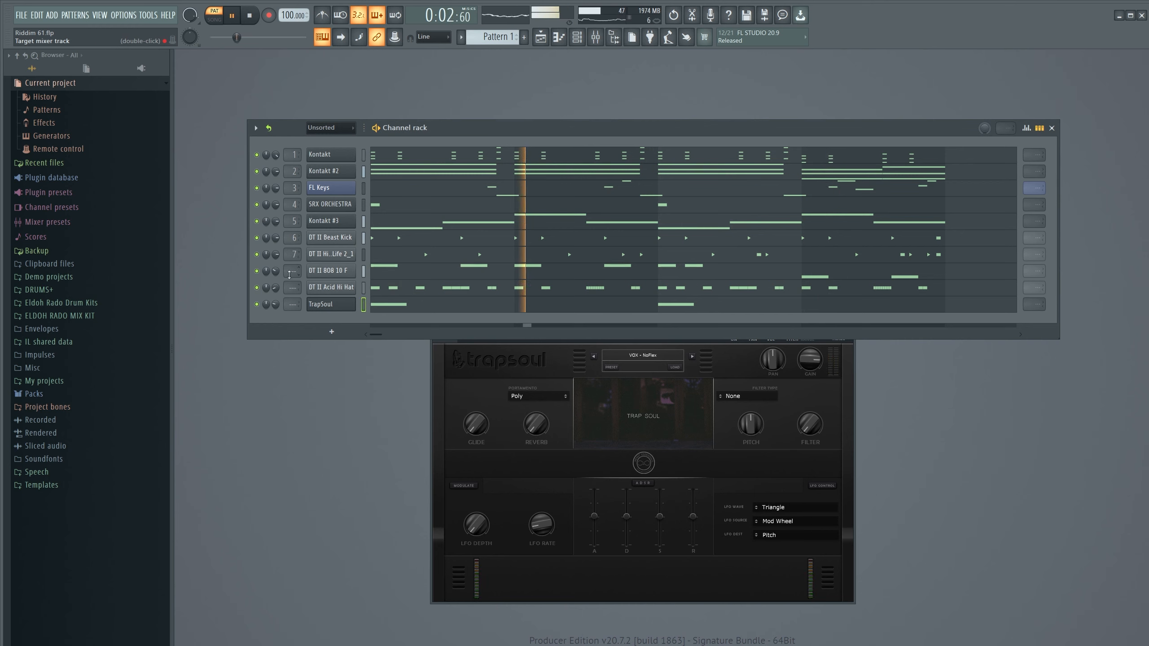
scroll(290, 286, "up", 8)
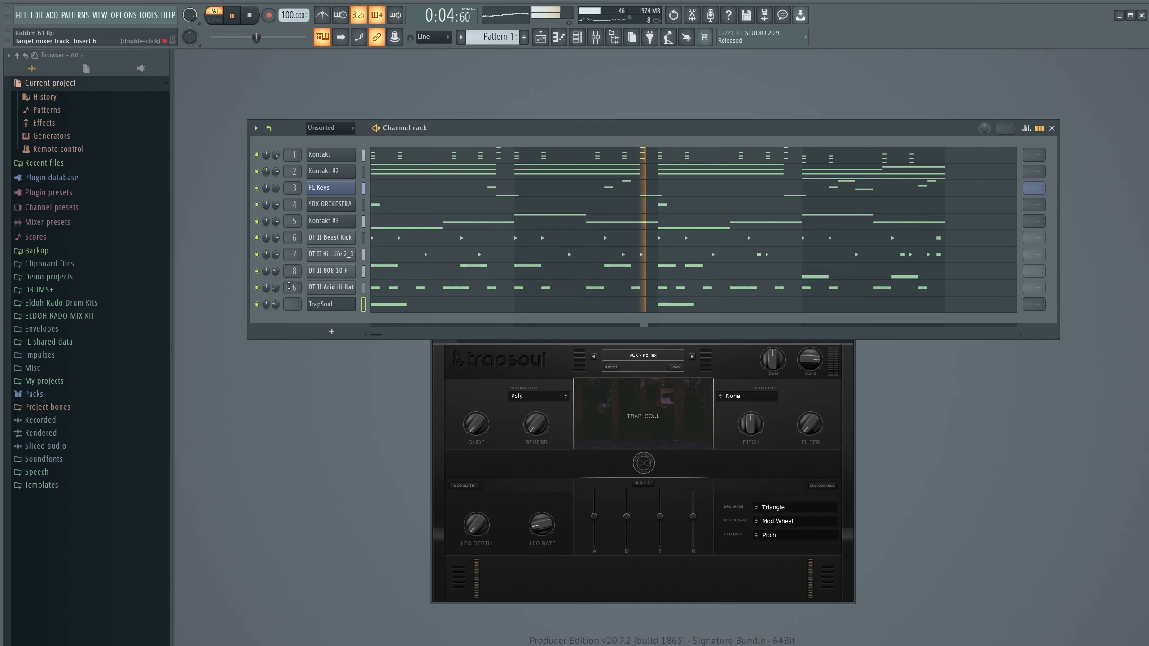
scroll(290, 286, "up", 1)
scroll(291, 304, "up", 7)
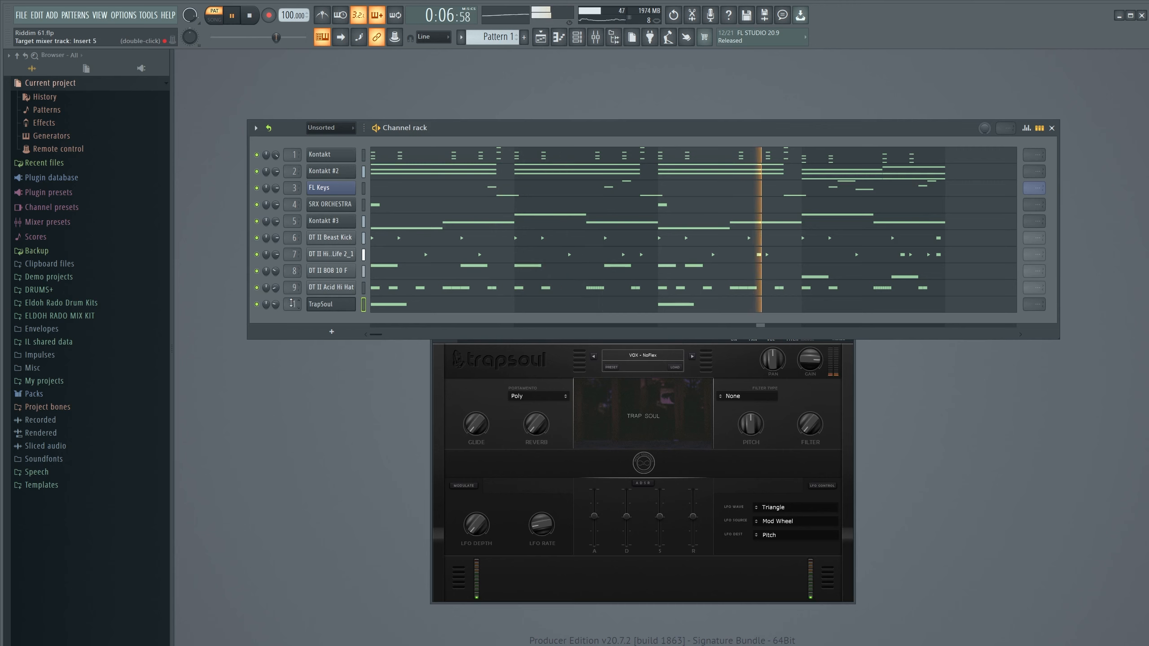
scroll(291, 303, "up", 1)
scroll(290, 304, "up", 2)
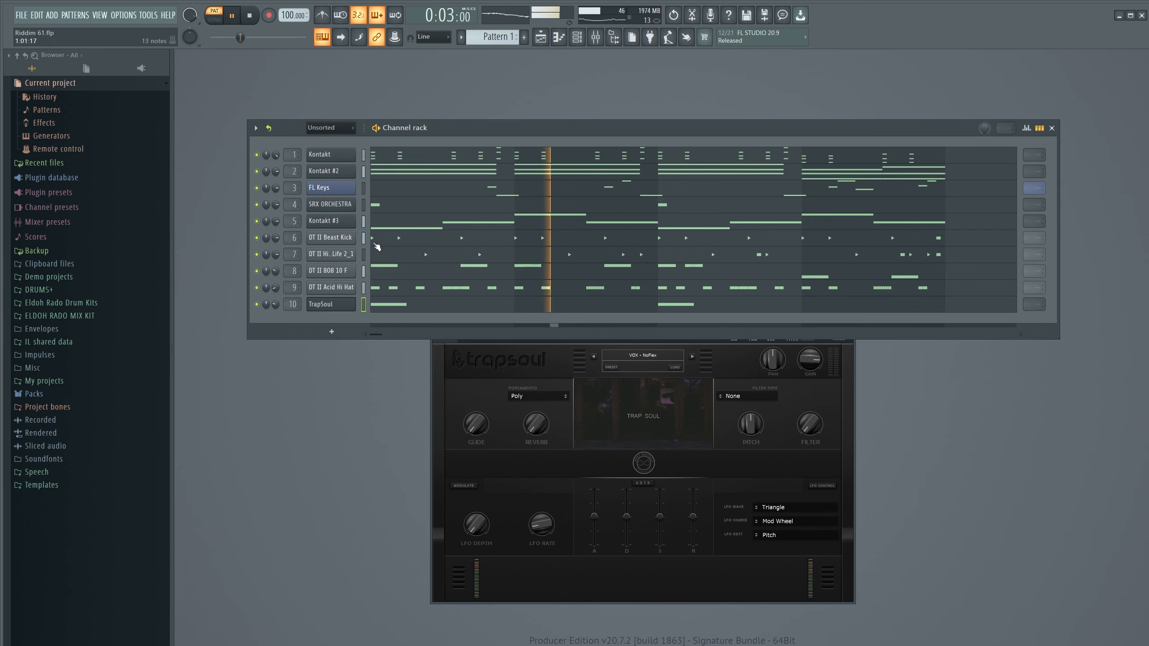
Open the piano roll of DT II High Life 2_1 and play the pattern from the start.
right_click(352, 258)
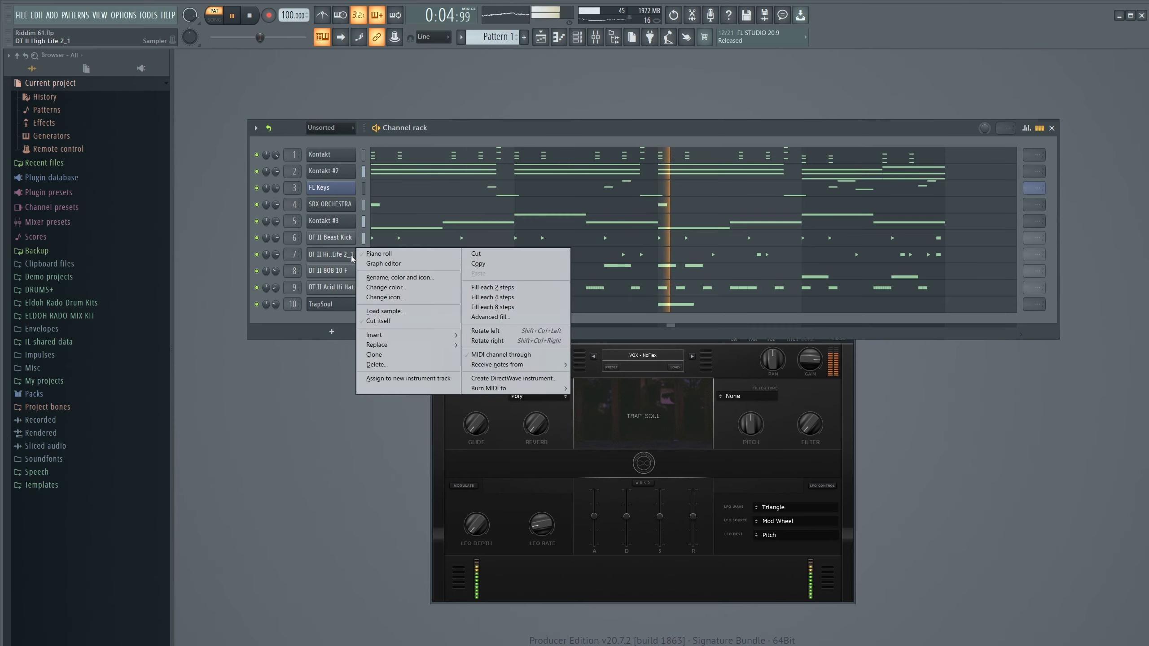
left_click(378, 253)
key("space")
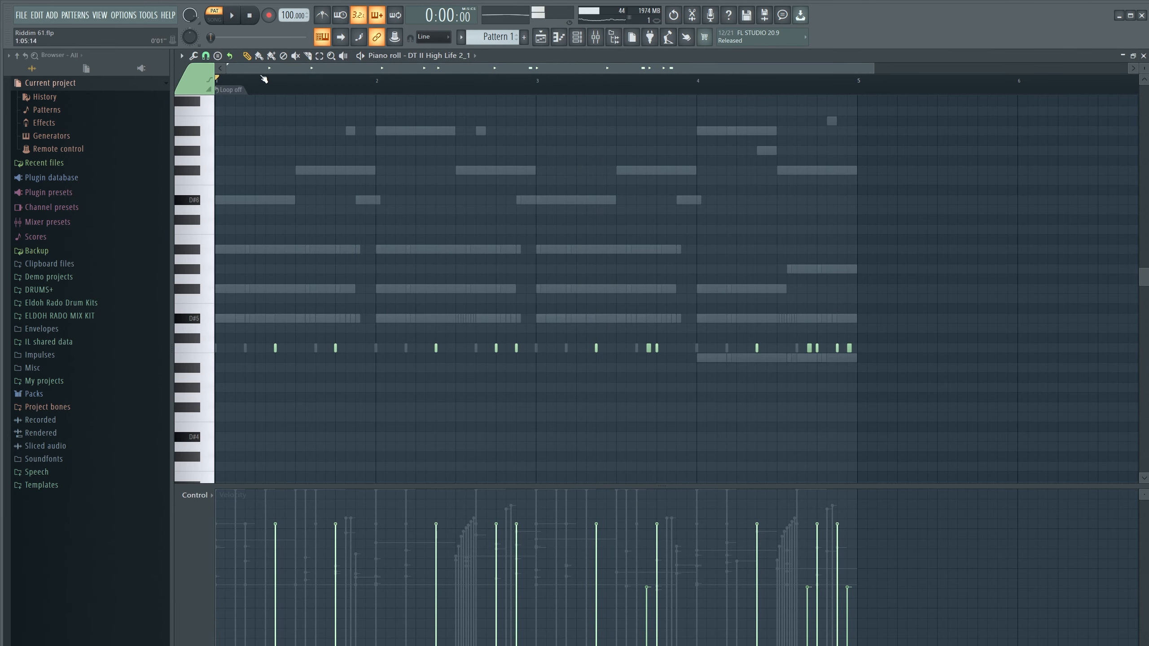
scroll(586, 66, "right", 3)
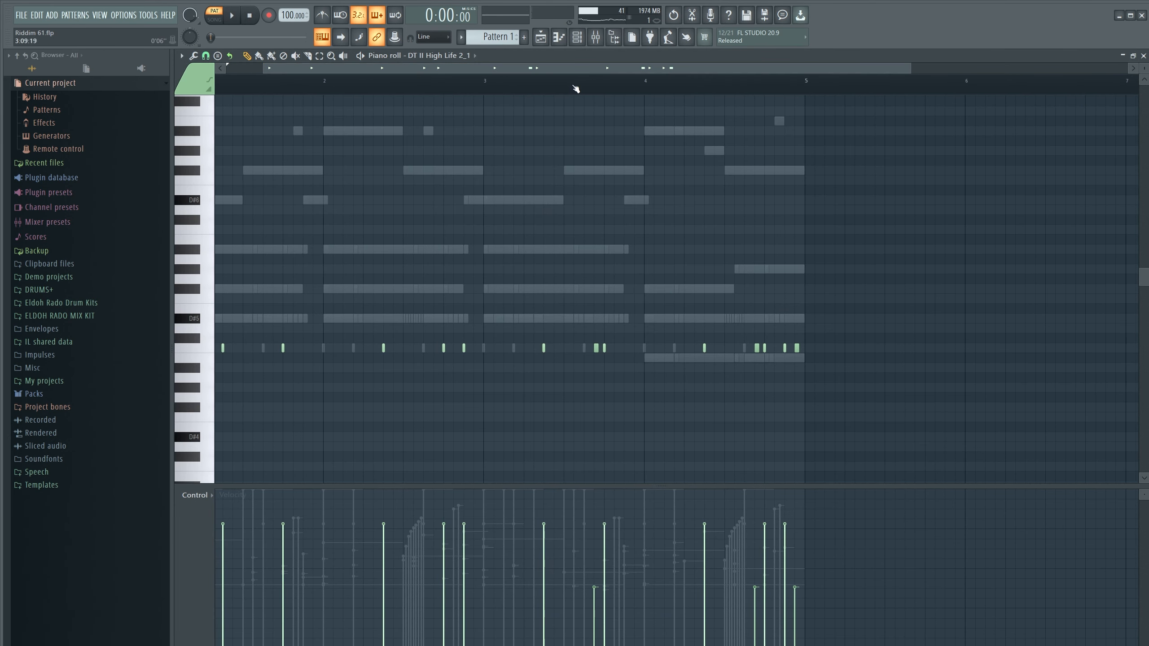
key("space")
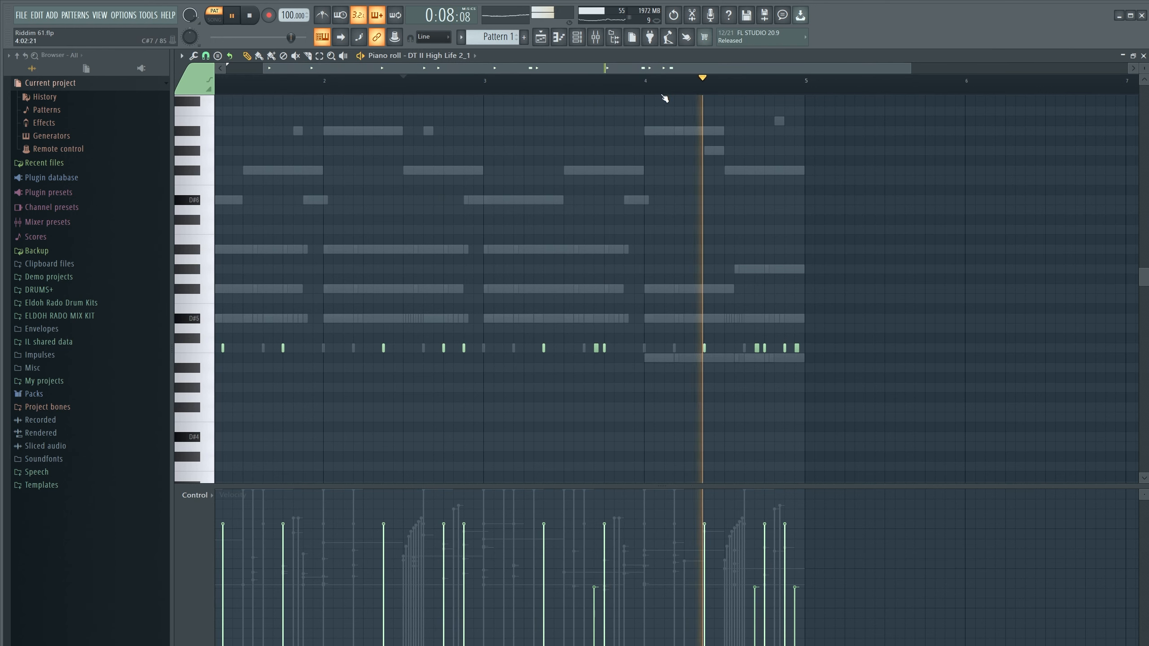
Audition the DT II High Life 2_1 part from mid-bar 3 and add a soft C5 note near the end of that bar.
scroll(658, 88, "up", 3)
key("space")
left_click(468, 86)
key("space")
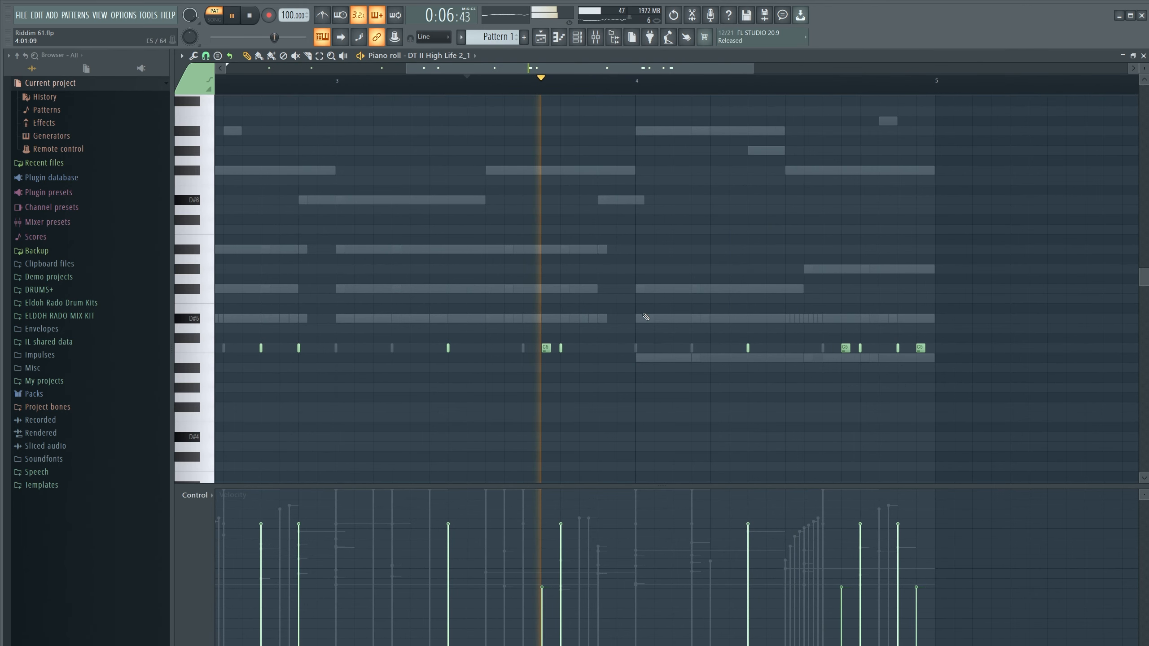
key("space")
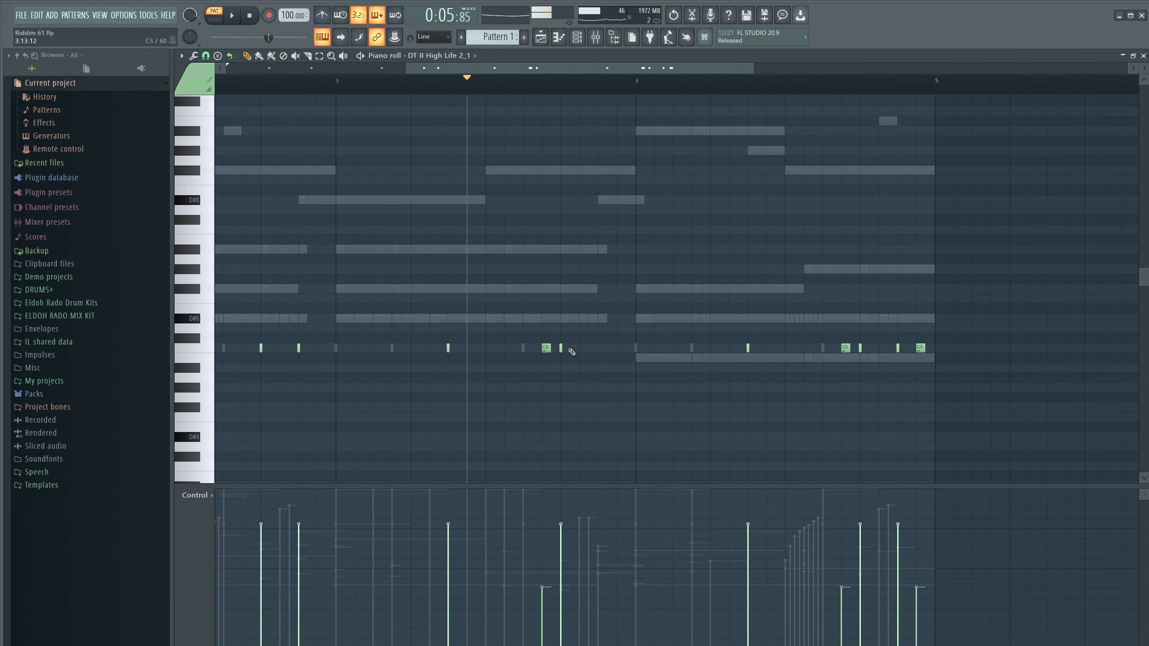
key("space")
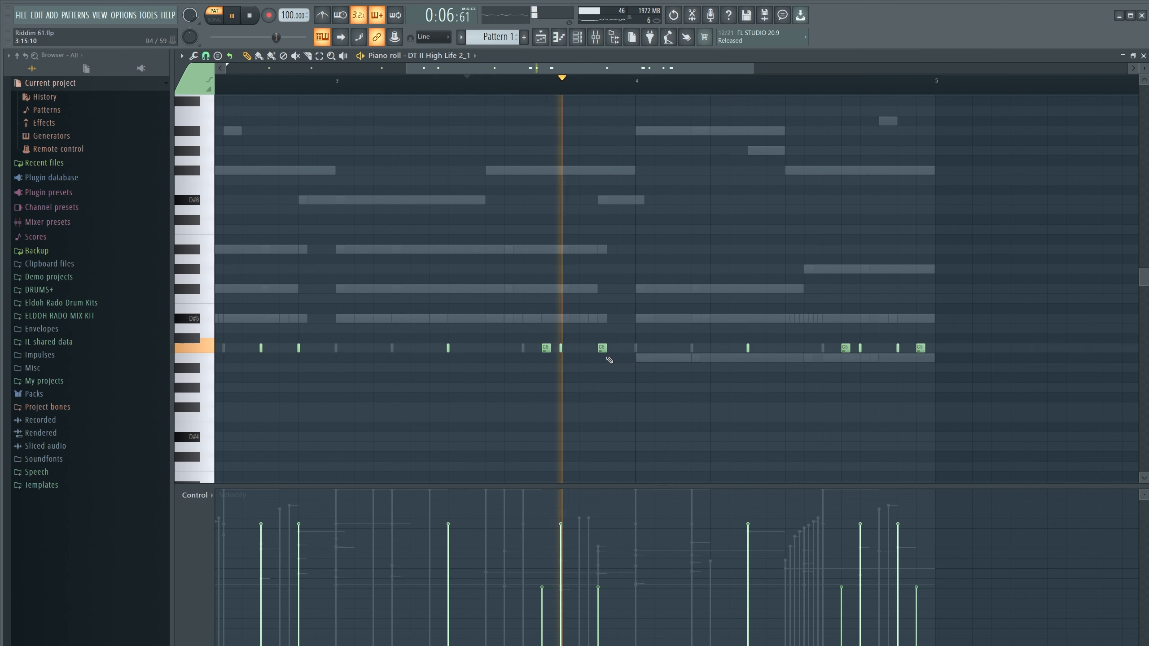
Add C5 notes on steps 3, 6 and 10 of bar 4 and delete the last note of that bar.
left_click(678, 348)
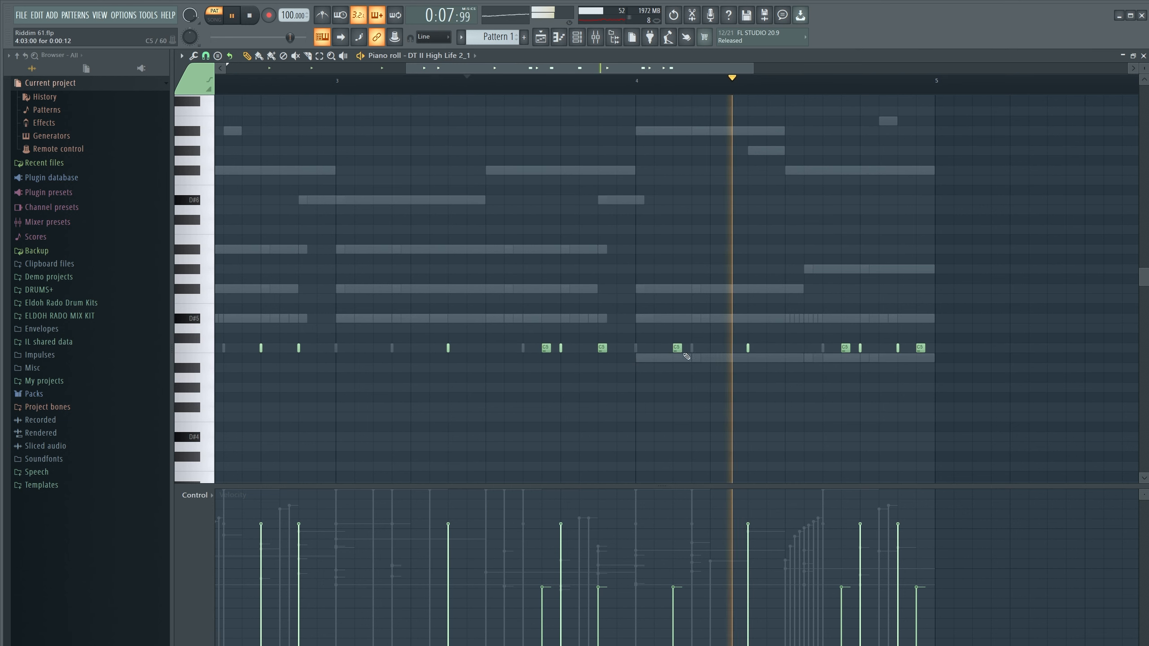
left_click(714, 348)
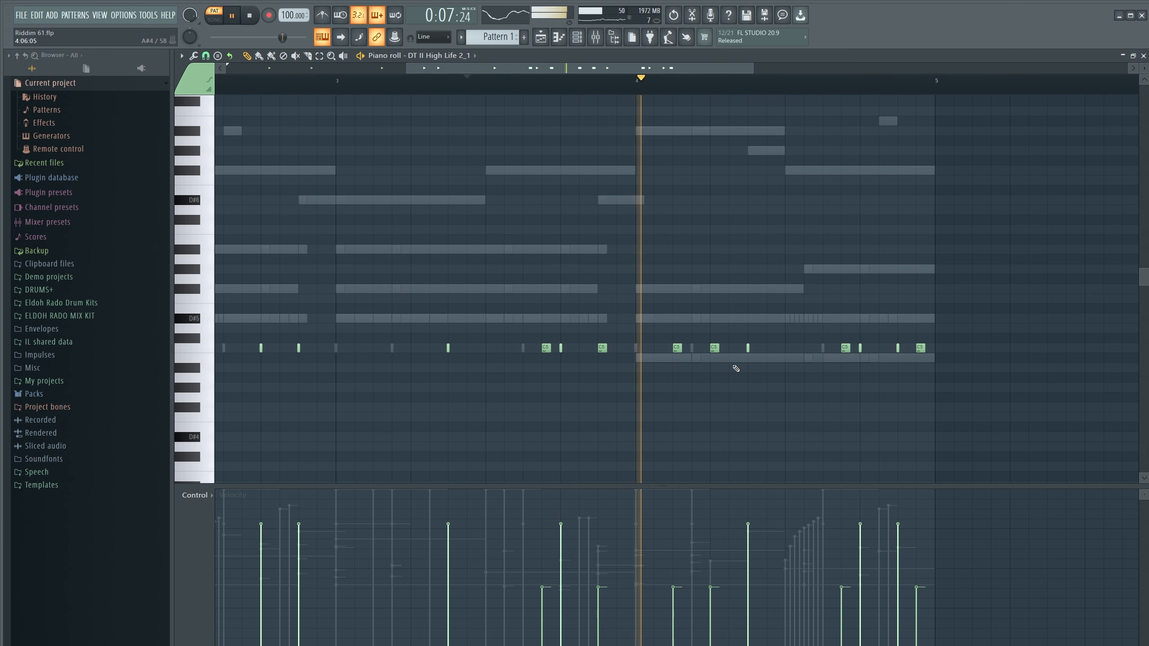
key("space")
key("space")
right_click(714, 348)
left_click(734, 348)
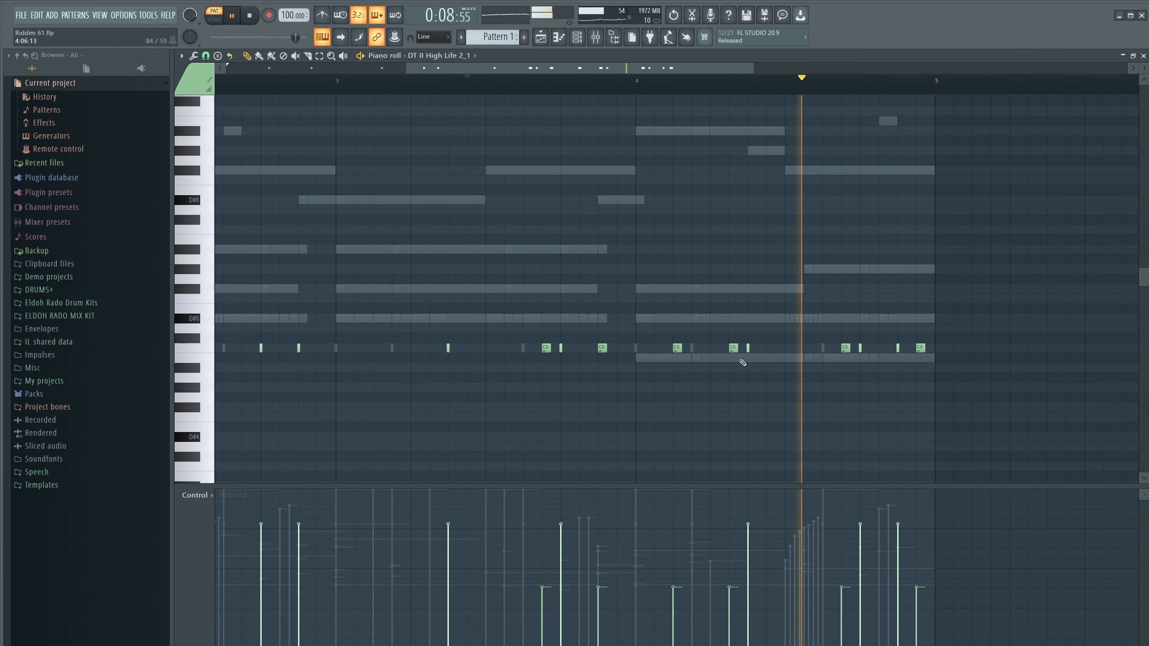
right_click(921, 347)
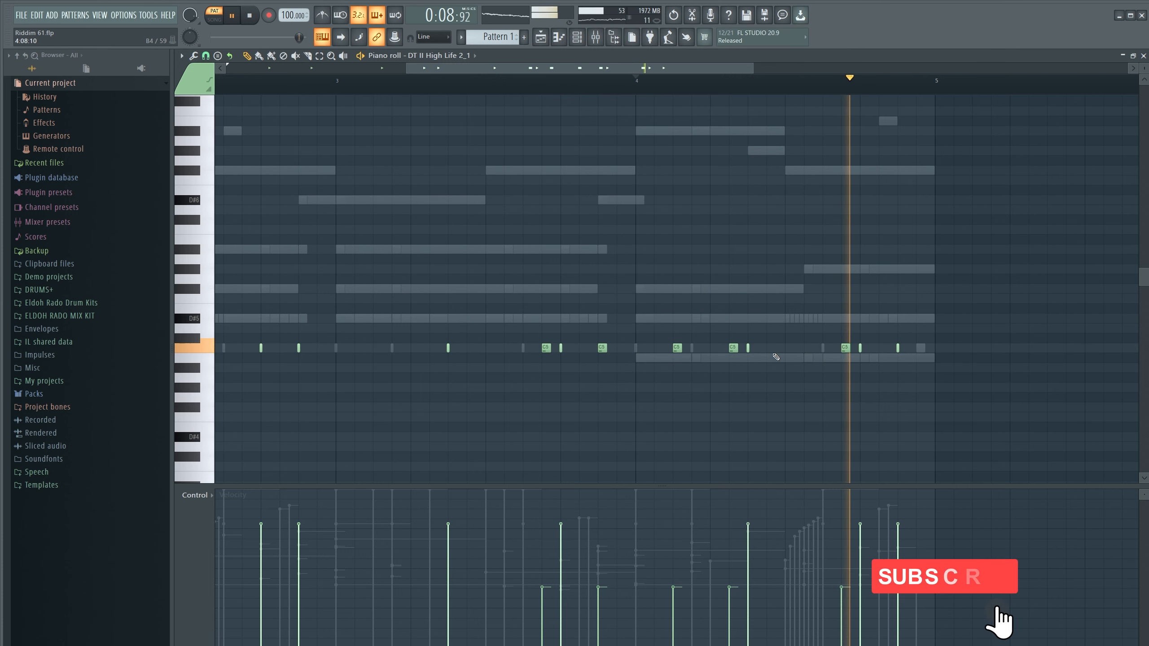
left_click(804, 347)
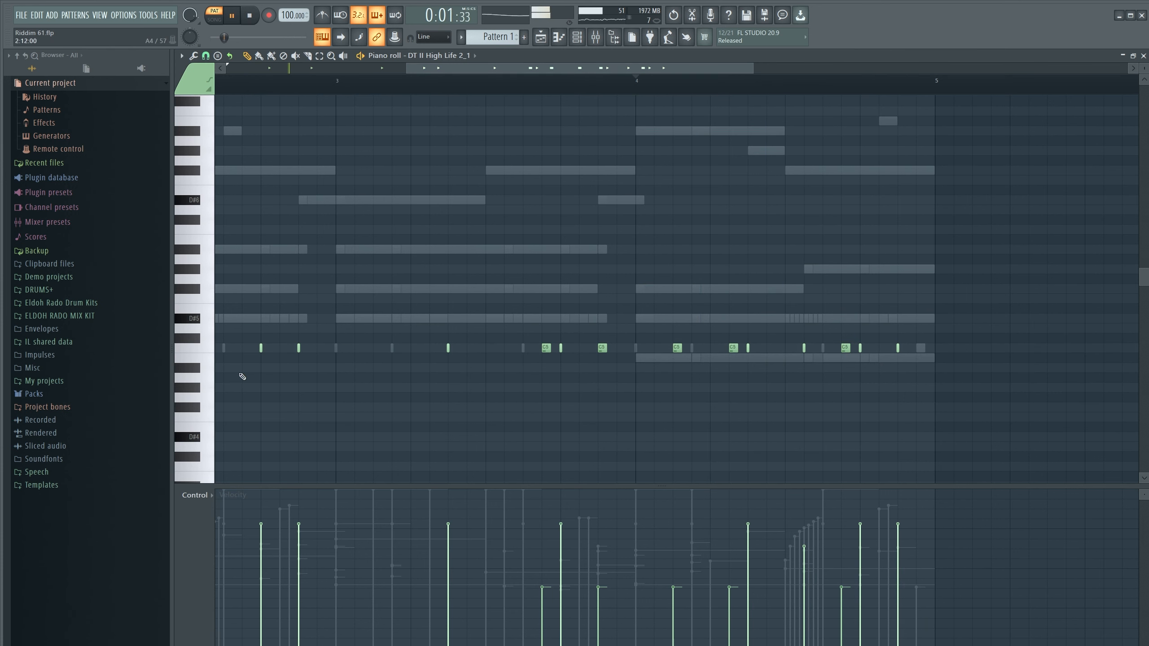
Show note pan in the control lane, pan the five soft C5 notes alternately right and left, and play from bar 3.
left_click(210, 495)
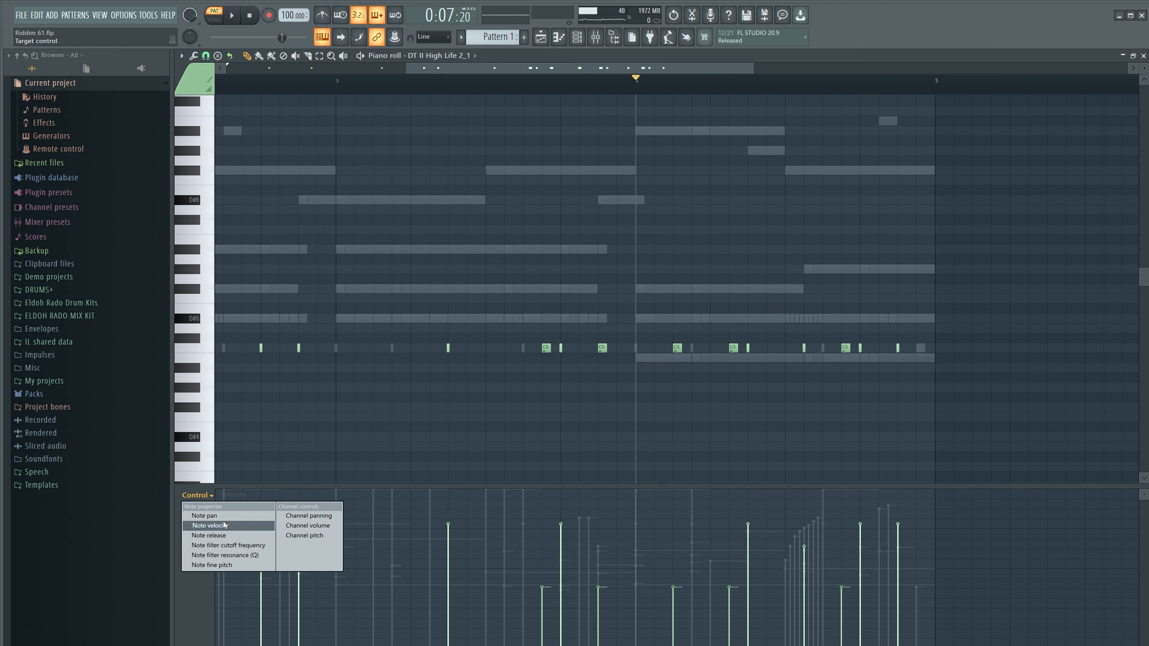
left_click(224, 519)
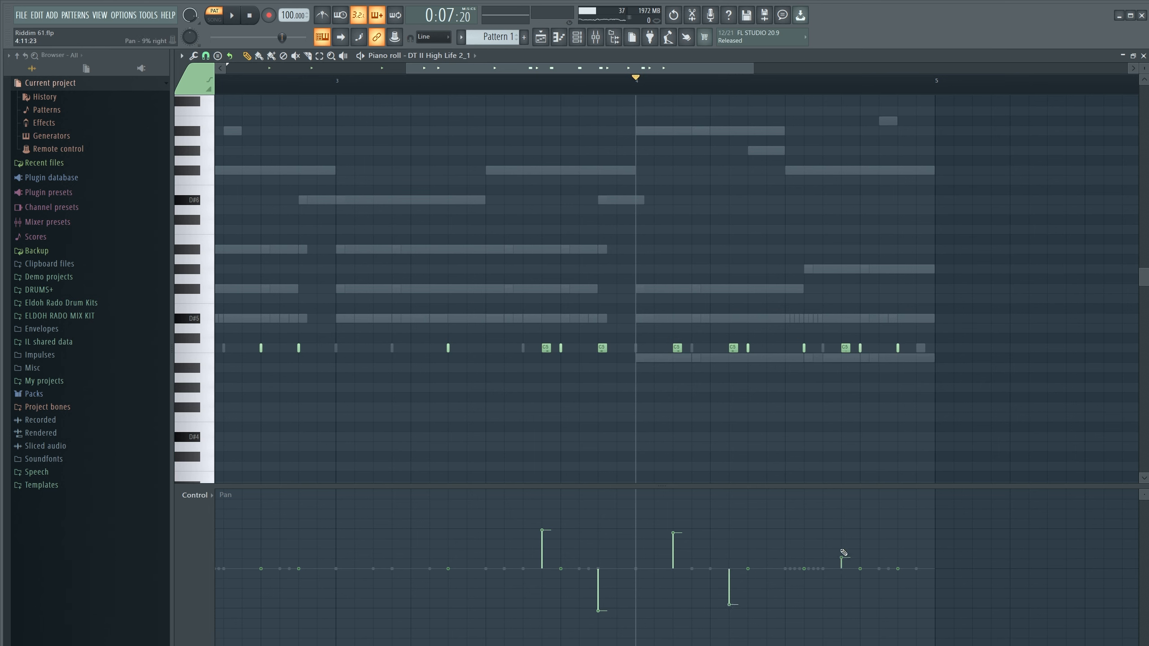
left_click(332, 86)
key("space")
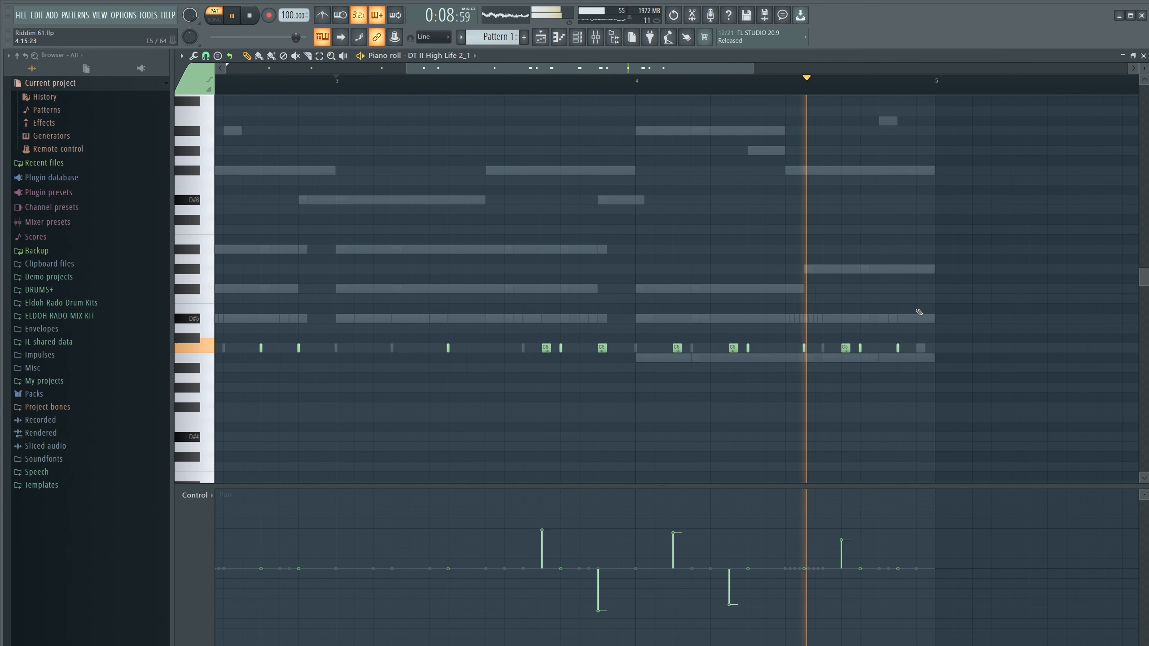
Widen the panning of the soft C5 notes, with the first about 75% right and the last about 61% right, while auditioning them.
key("space")
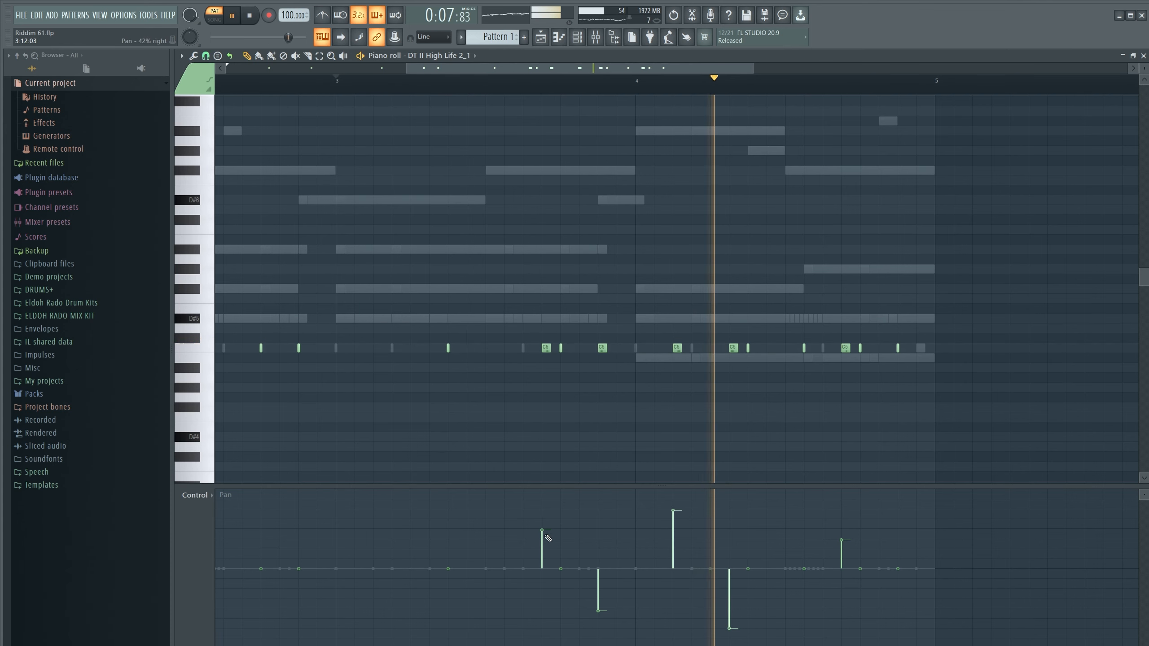
left_click(545, 519)
left_click_drag(544, 520, 545, 514)
key("space")
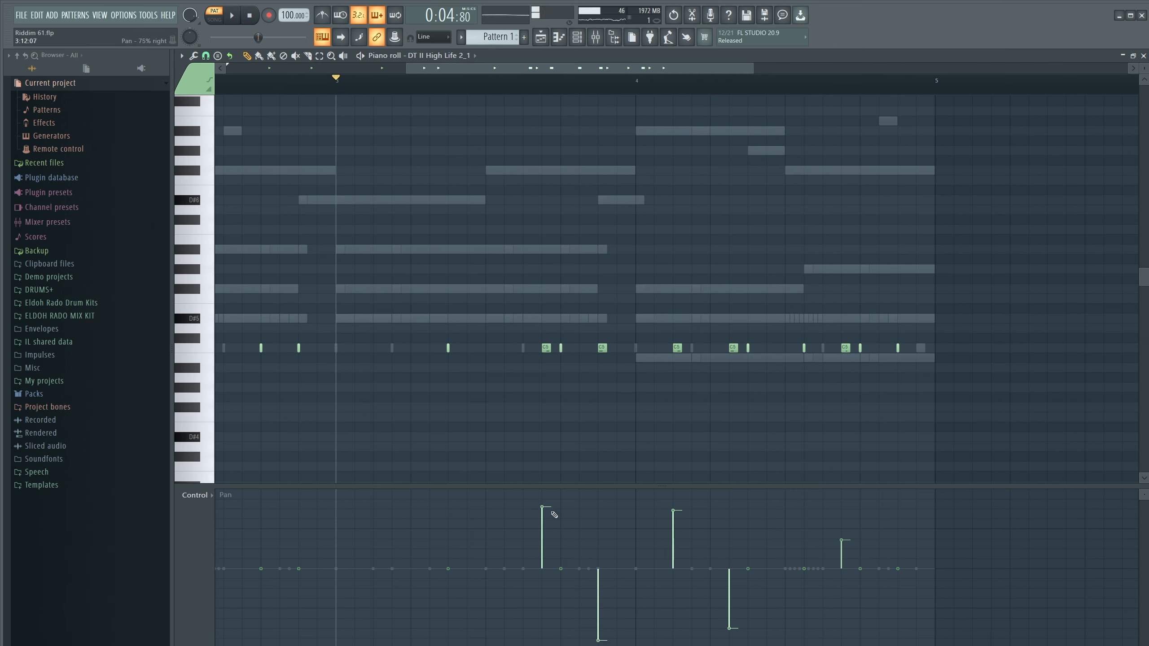
key("space")
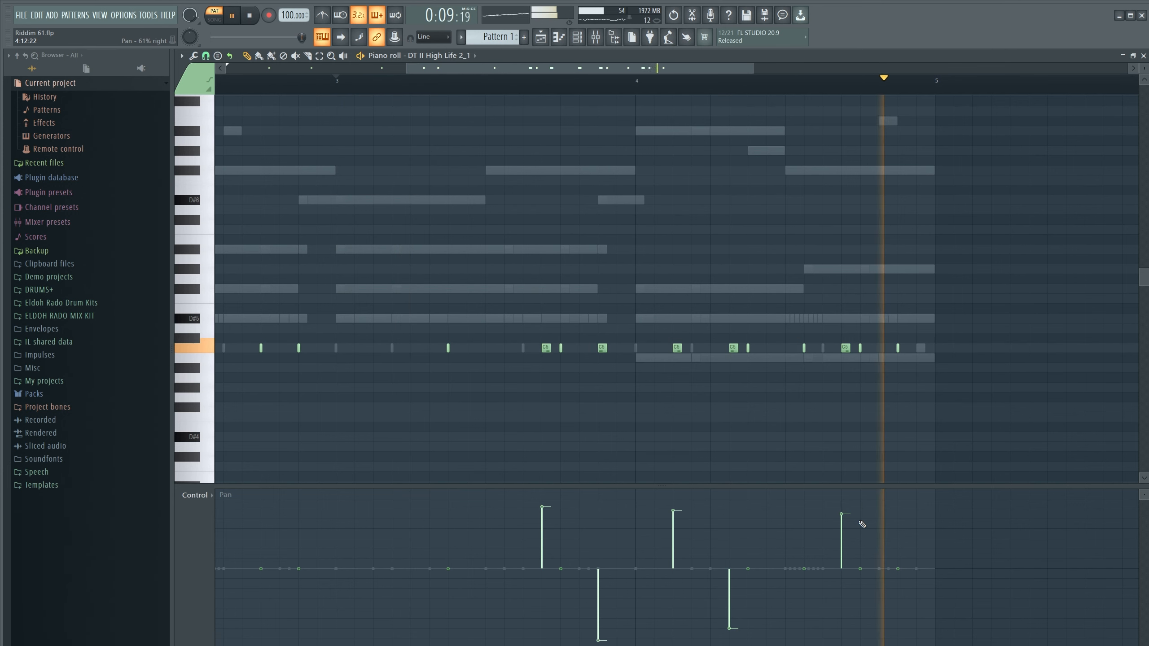
Close the piano roll, select all channels, save the project and stop playback.
left_click(1142, 56)
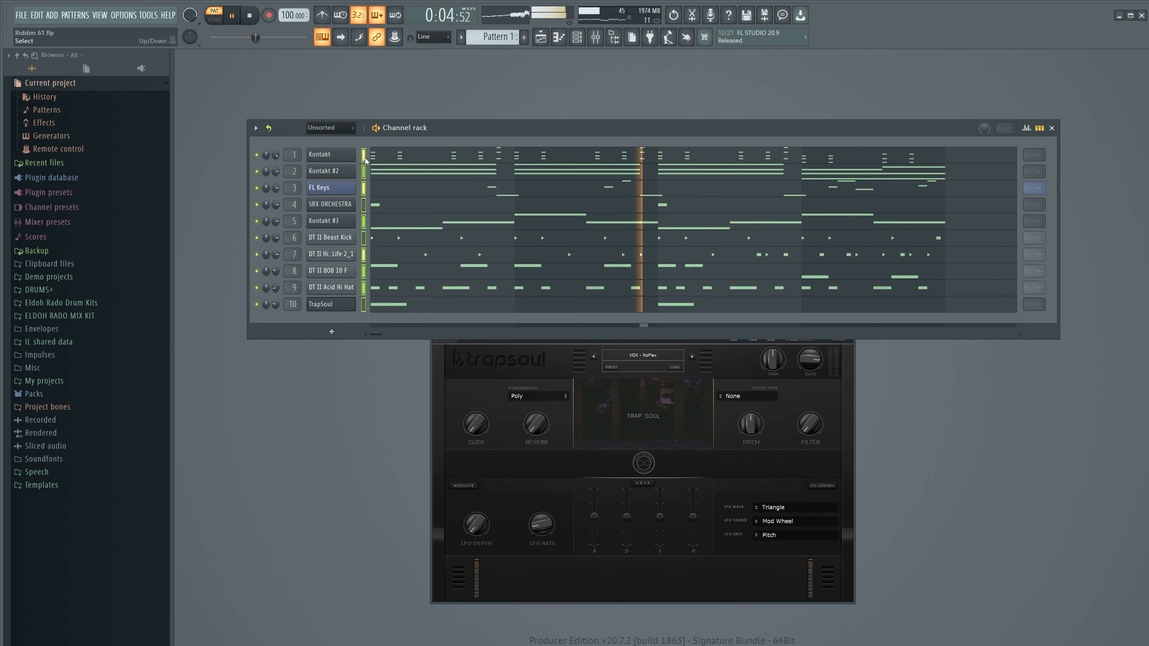
key("ctrl+s")
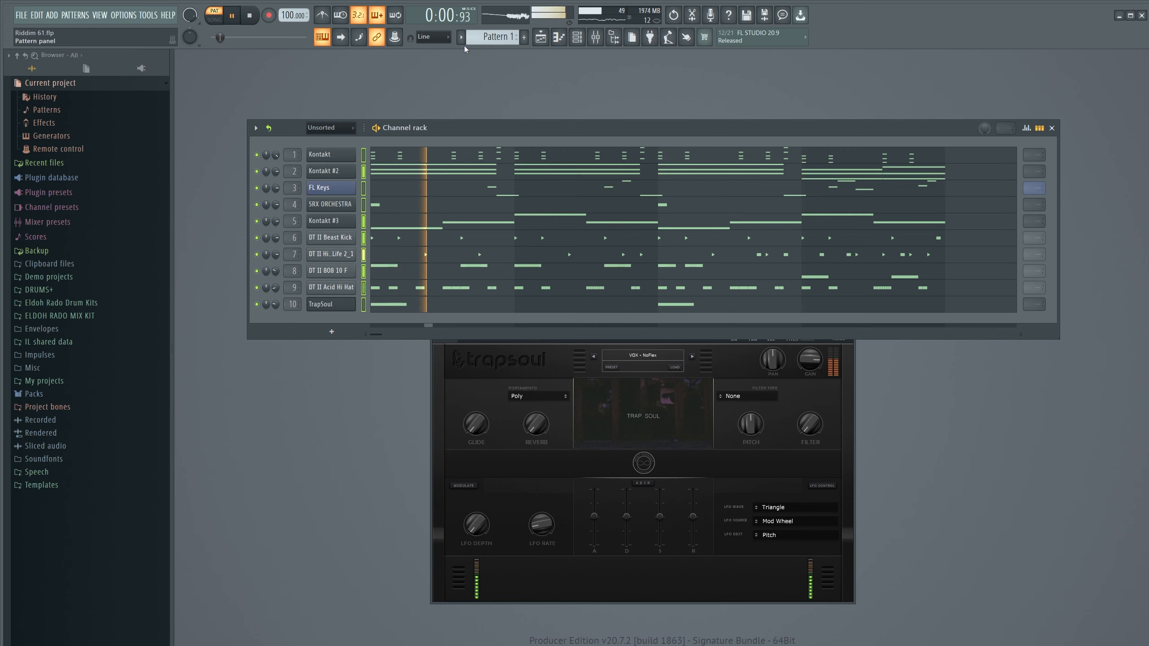
key("space")
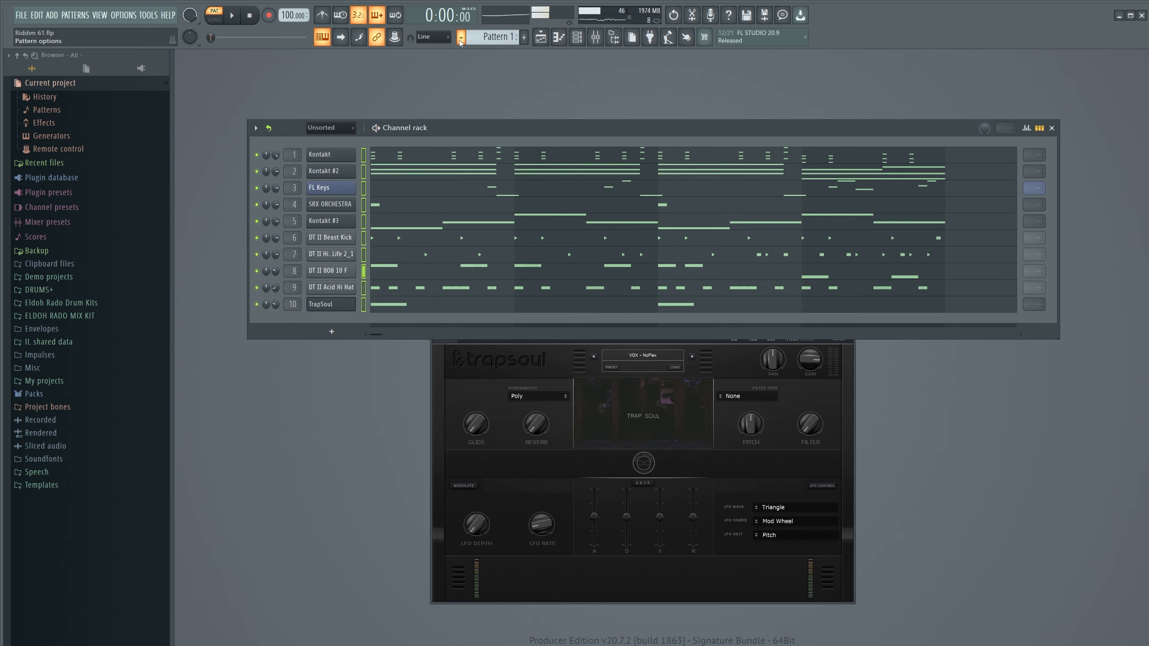
Split Pattern 1 into one pattern per channel and open the Playlist.
left_click(461, 39)
left_click(531, 206)
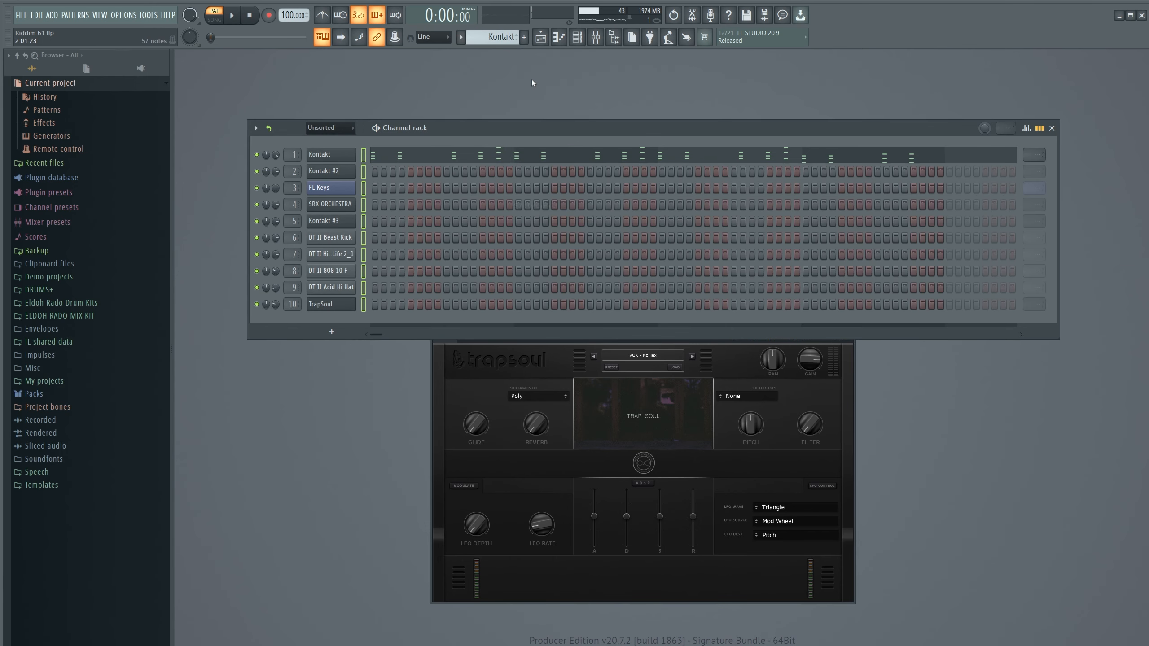
left_click(539, 39)
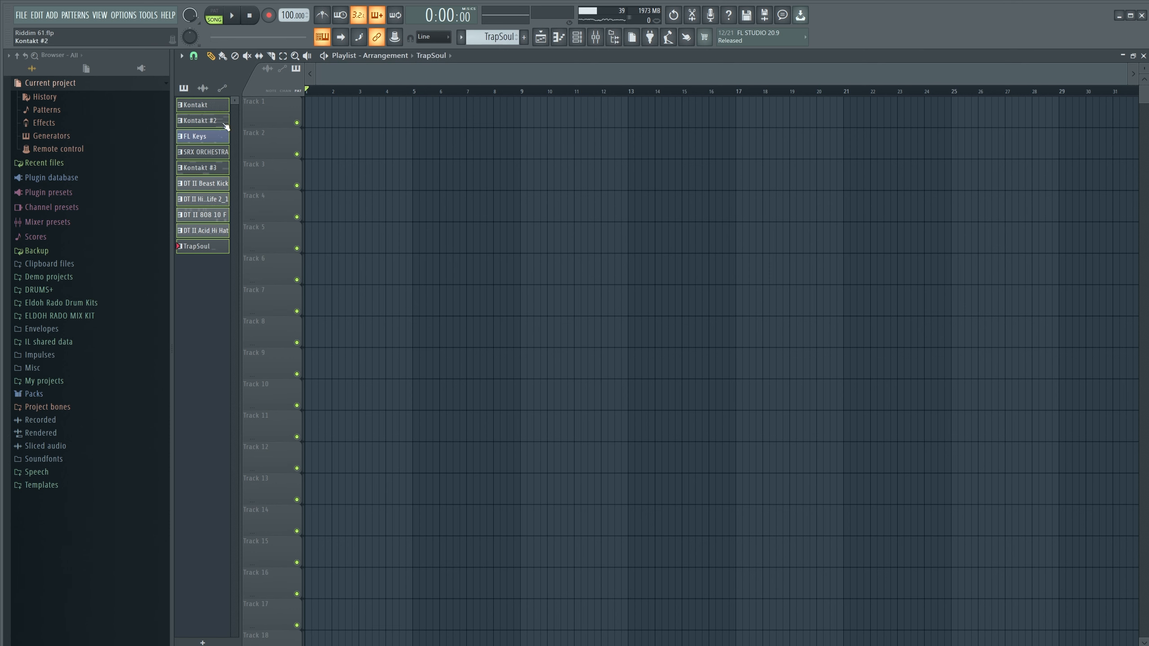
Place the ten channel patterns at bar 1 on their own tracks and duplicate the block six times in a row.
left_click_drag(251, 112, 252, 113)
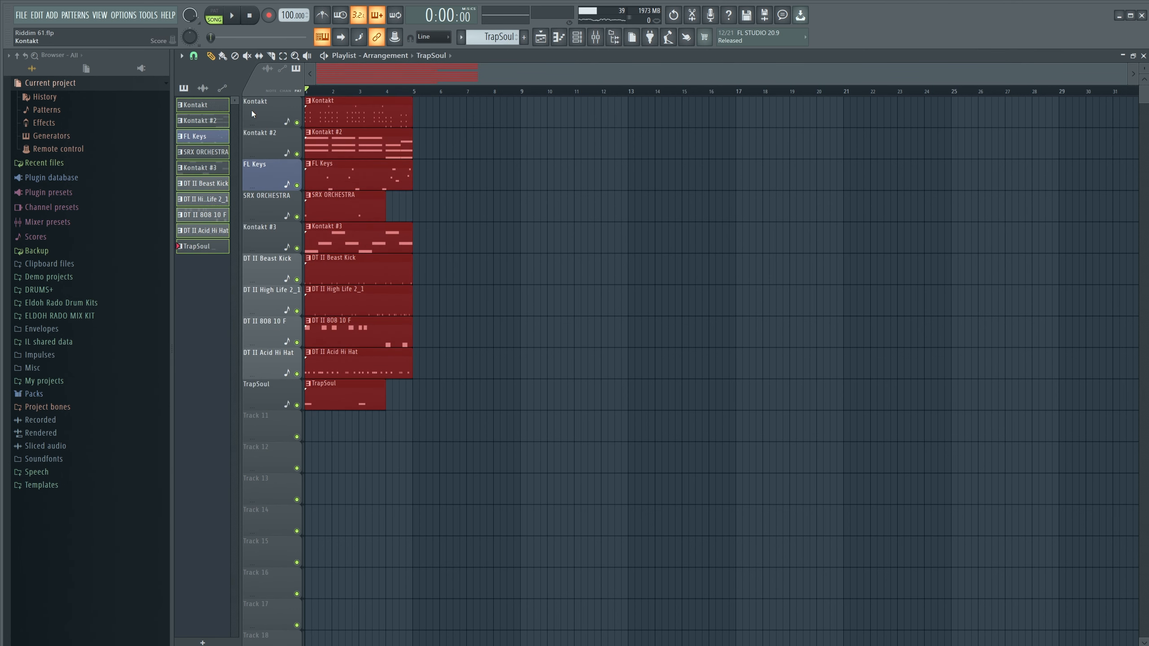
key("ctrl+b")
key("ctrl+b")
key("ctrl+b")
key("ctrl+b")
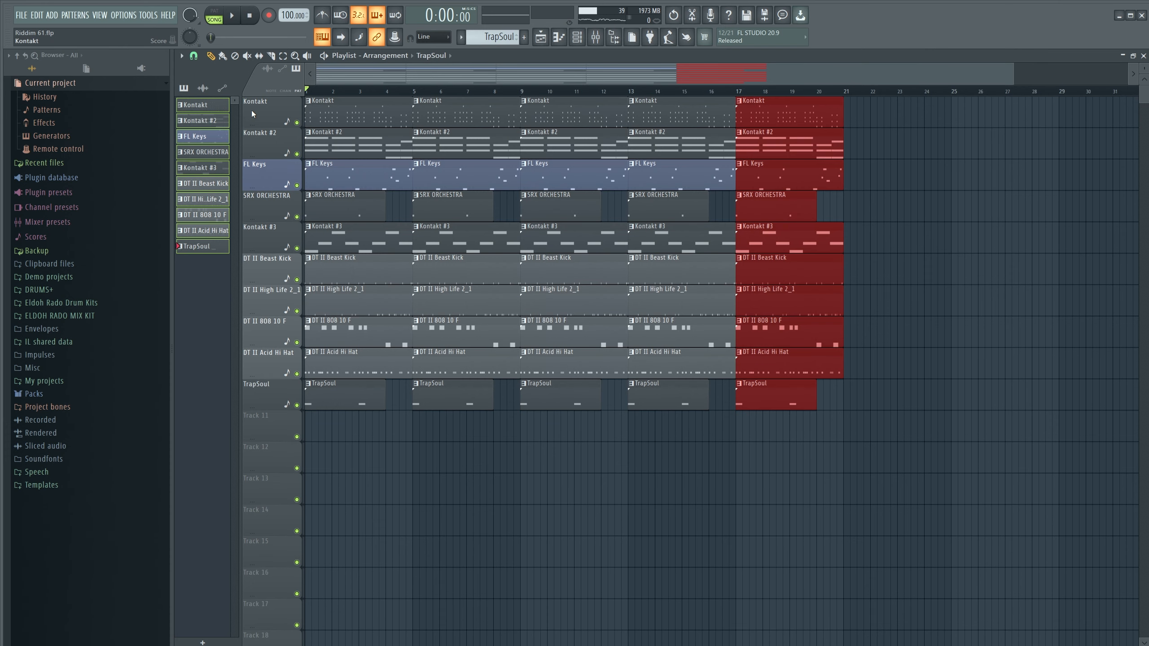
key("ctrl+b")
key("ctrl+b")
Delete the Beast Kick, High Life, 808, Acid Hi Hat, SRX ORCHESTRA and TrapSoul clips from bars 1 to 4 and play the song.
left_click_drag(886, 77, 578, 93)
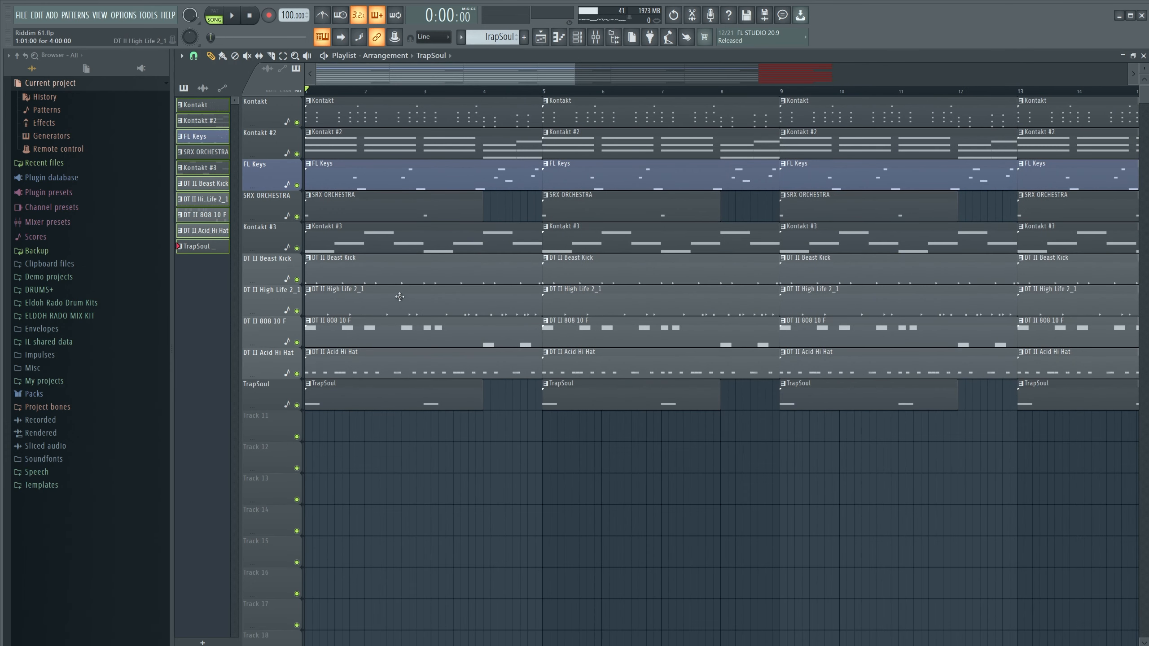
right_click(400, 272)
right_click(402, 299)
right_click(406, 331)
right_click(409, 362)
key("space")
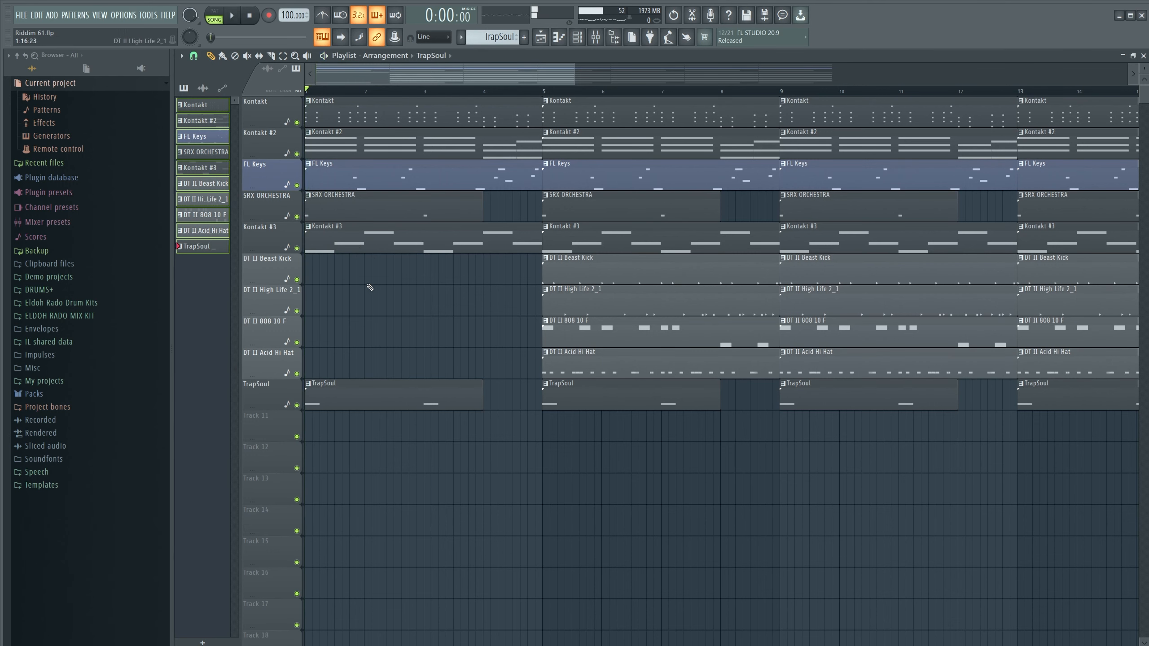
right_click(377, 203)
right_click(370, 403)
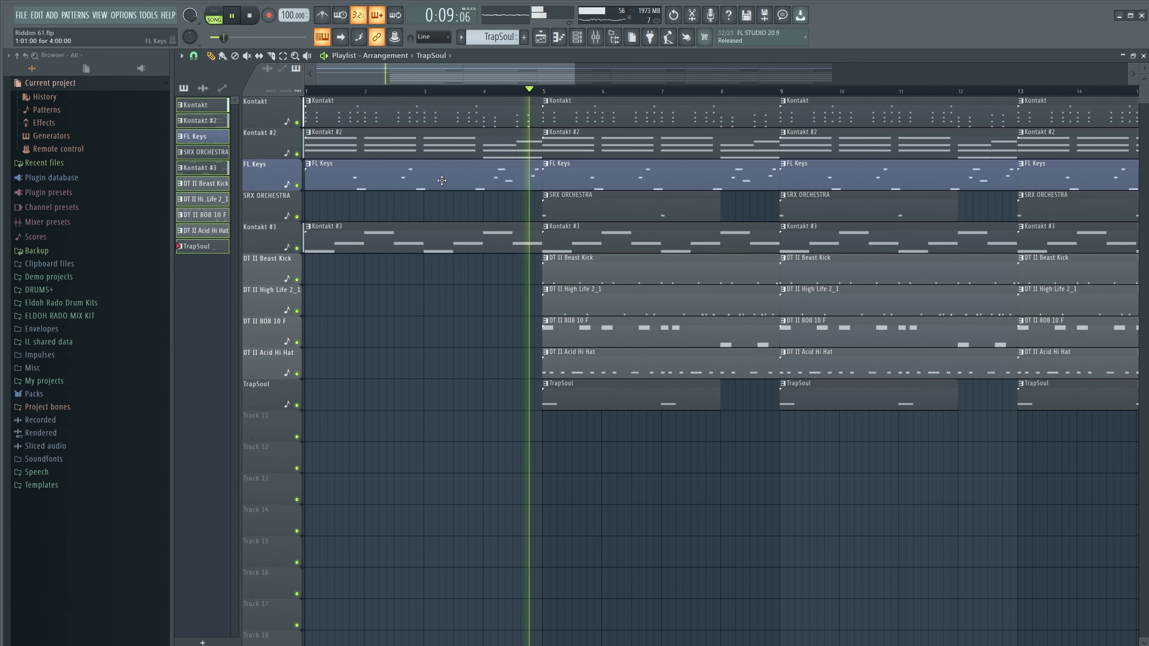
Set the project tempo to 102 BPM and restart the song from bar 1.
key("space")
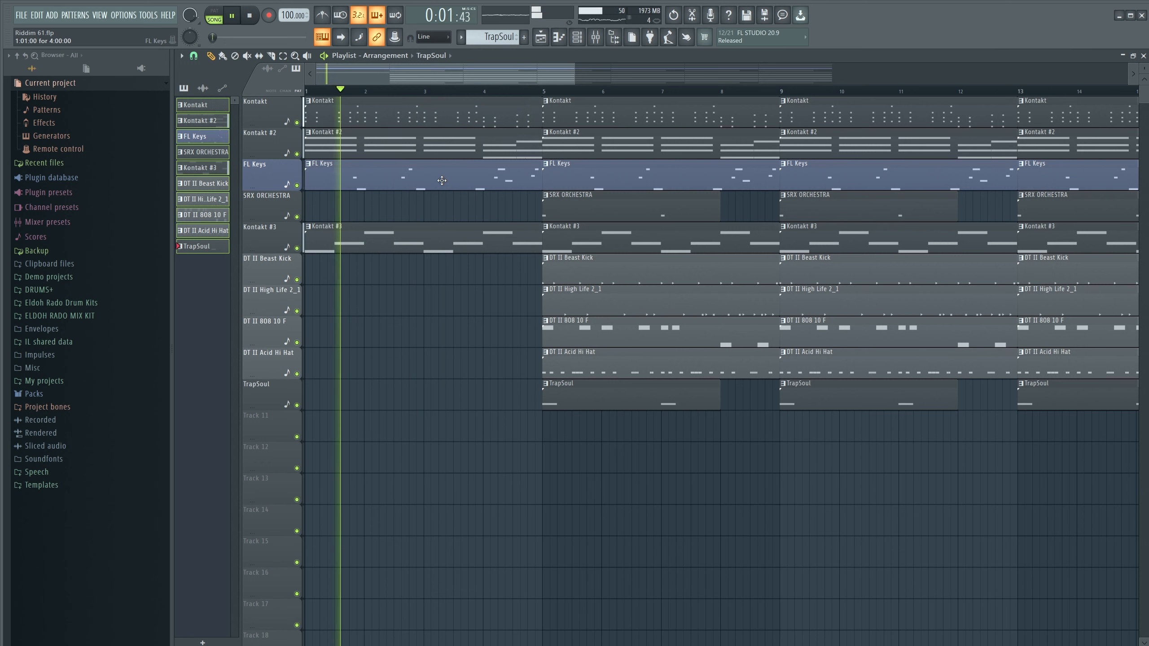
key("space")
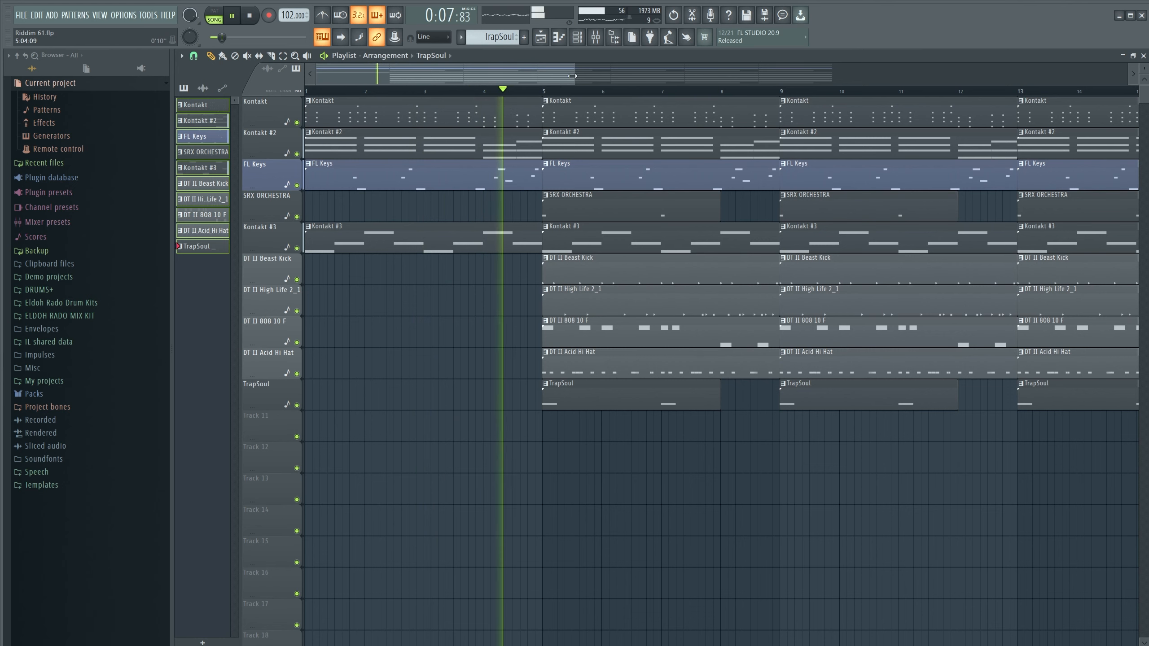
Delete the TrapSoul, Acid Hi Hat, SRX ORCHESTRA, FL Keys, 808 and Kontakt #3 clips from bars 13 to 16.
left_click_drag(574, 73, 625, 73)
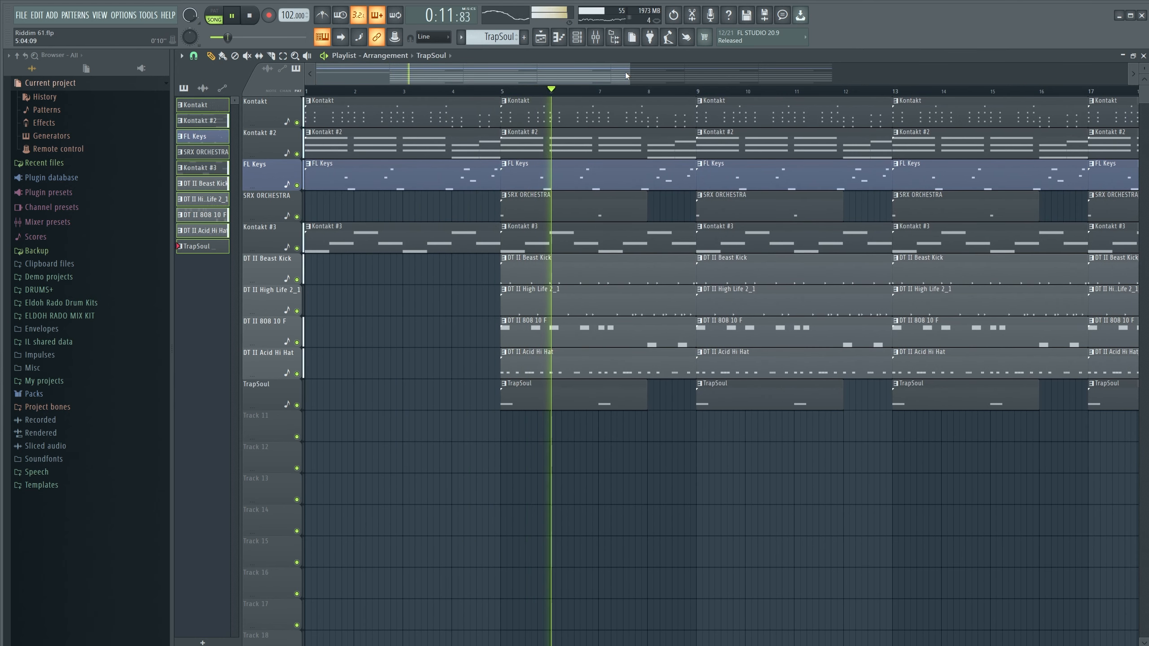
left_click_drag(612, 74, 659, 73)
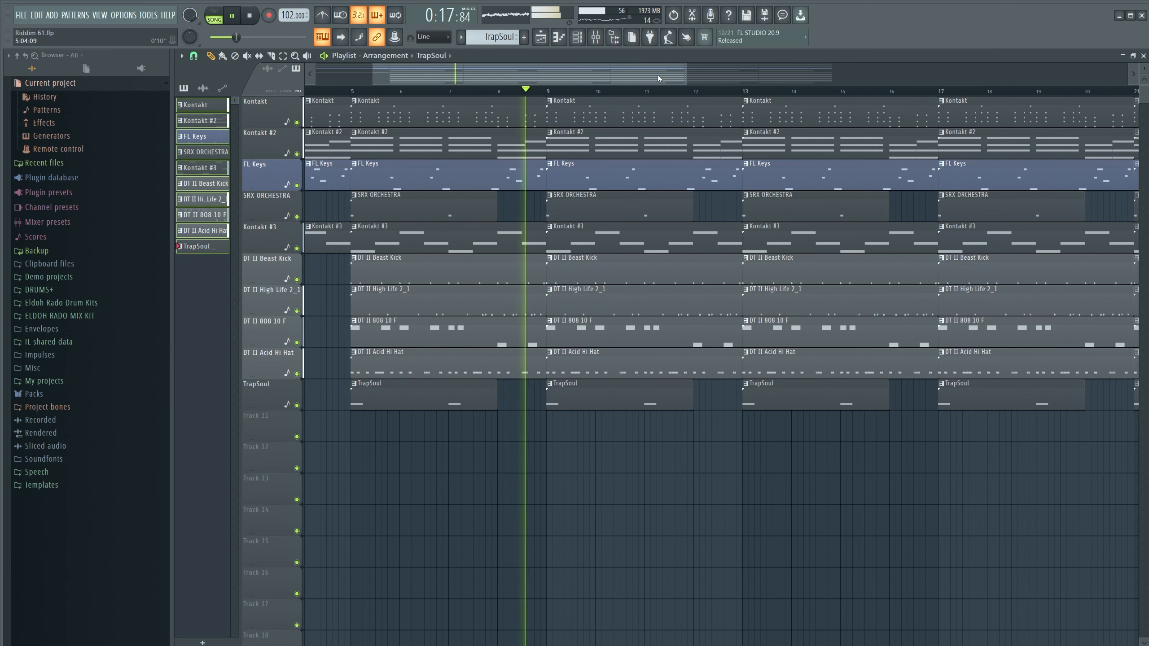
left_click_drag(644, 73, 731, 71)
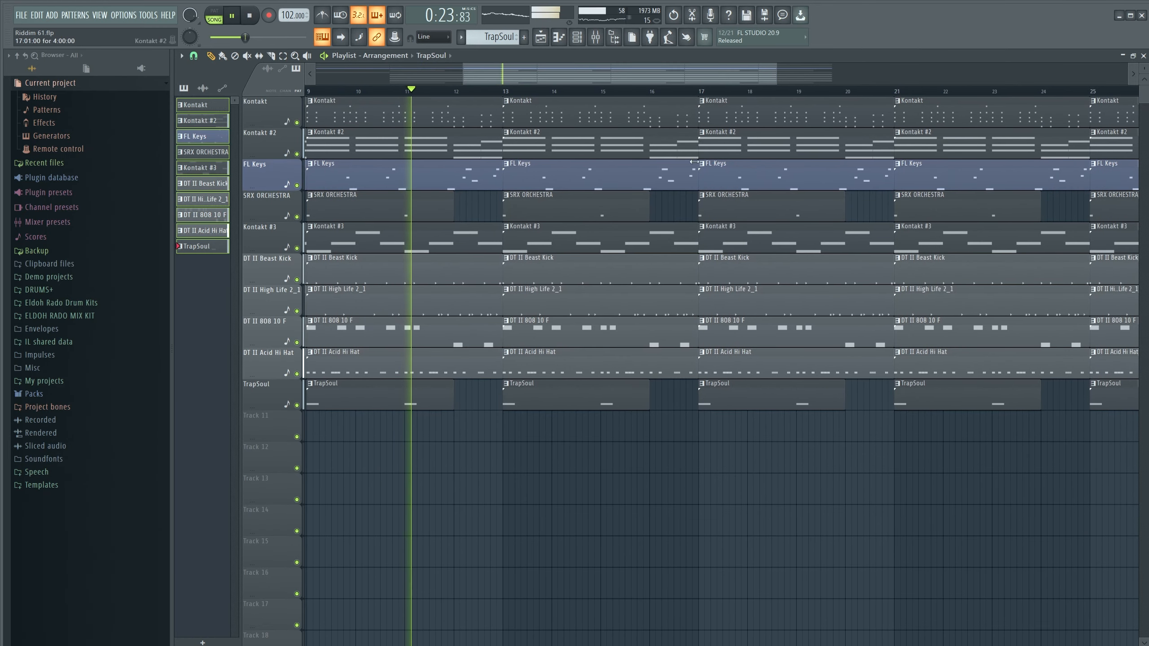
right_click(579, 394)
right_click(585, 364)
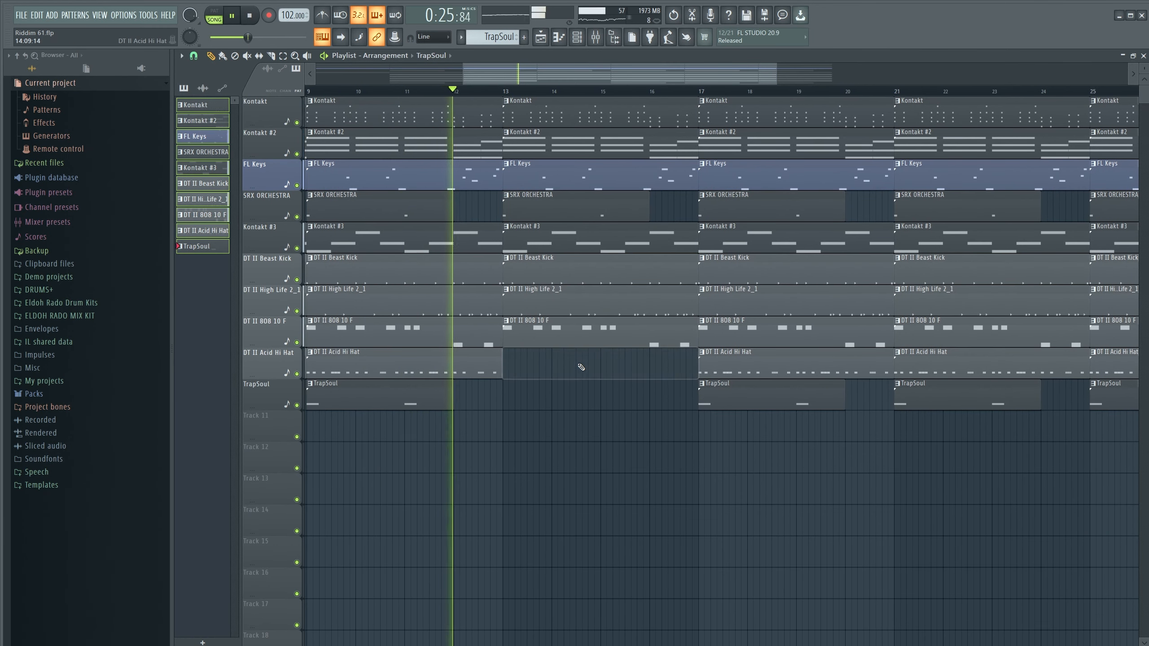
right_click(598, 210)
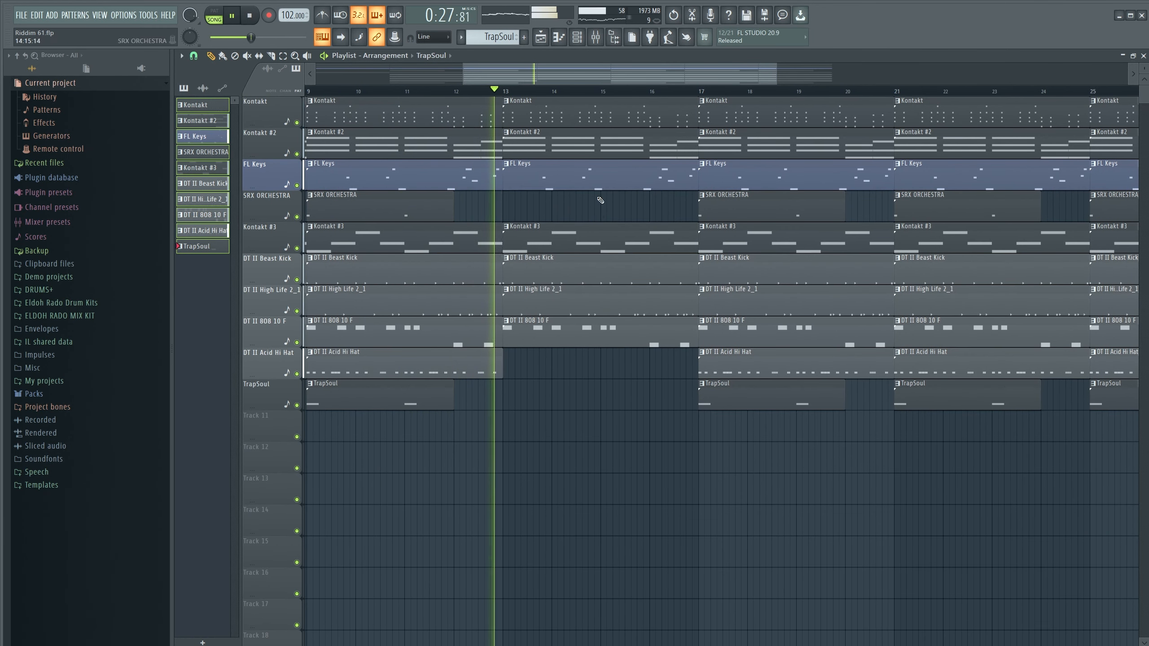
right_click(596, 181)
right_click(642, 332)
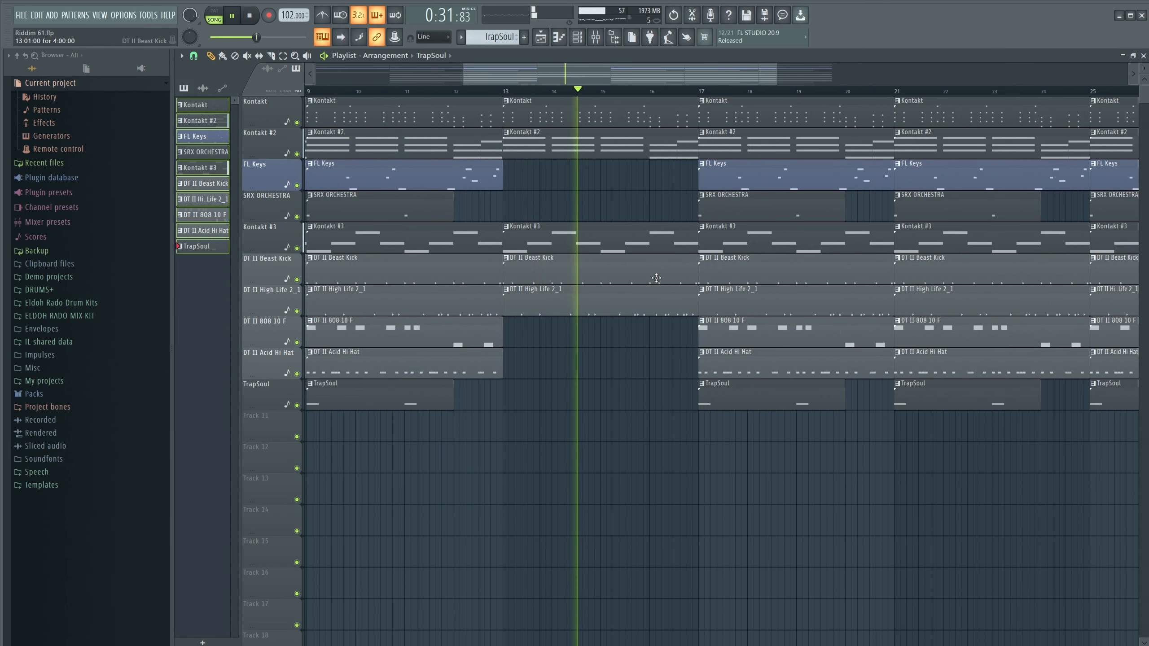
right_click(678, 238)
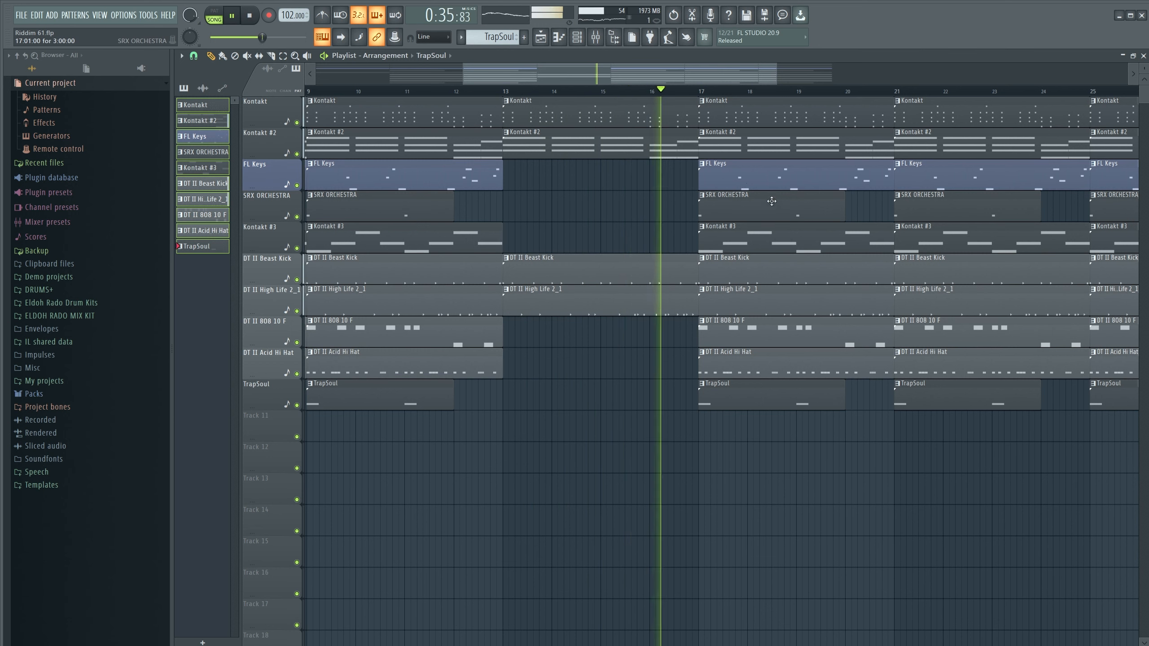
Delete the TrapSoul, Acid Hi Hat and Kontakt #3 clips from bars 17 to 20, and undo a trial deletion of the SRX ORCHESTRA clip there.
right_click(789, 394)
right_click(787, 362)
right_click(770, 238)
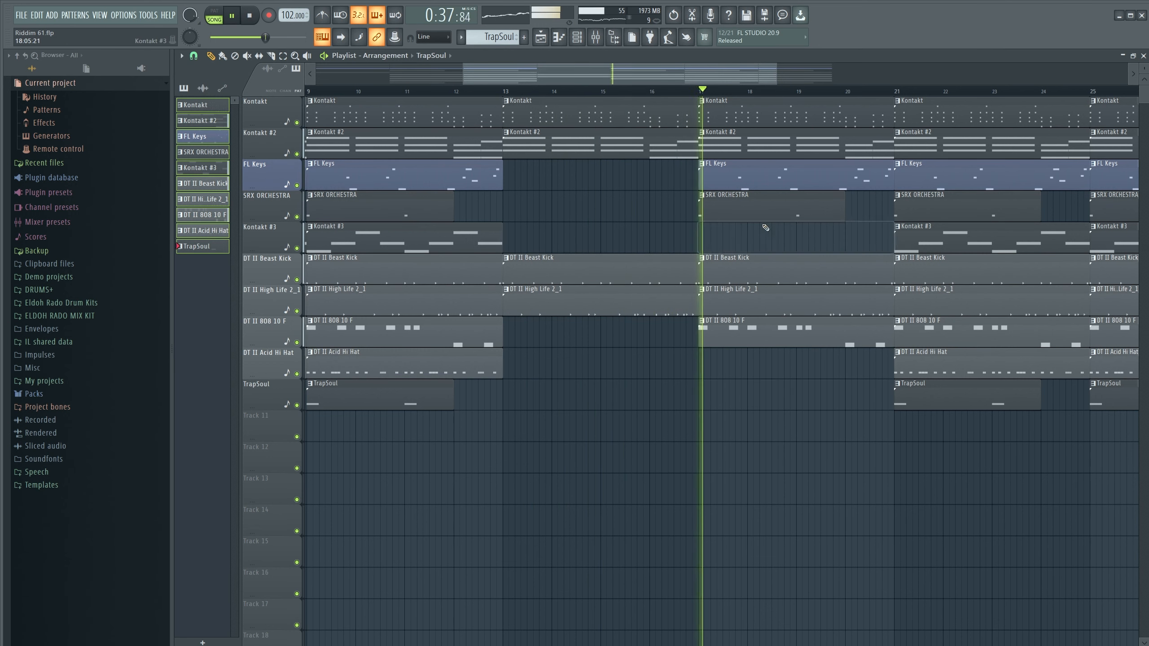
right_click(764, 213)
key("ctrl+z")
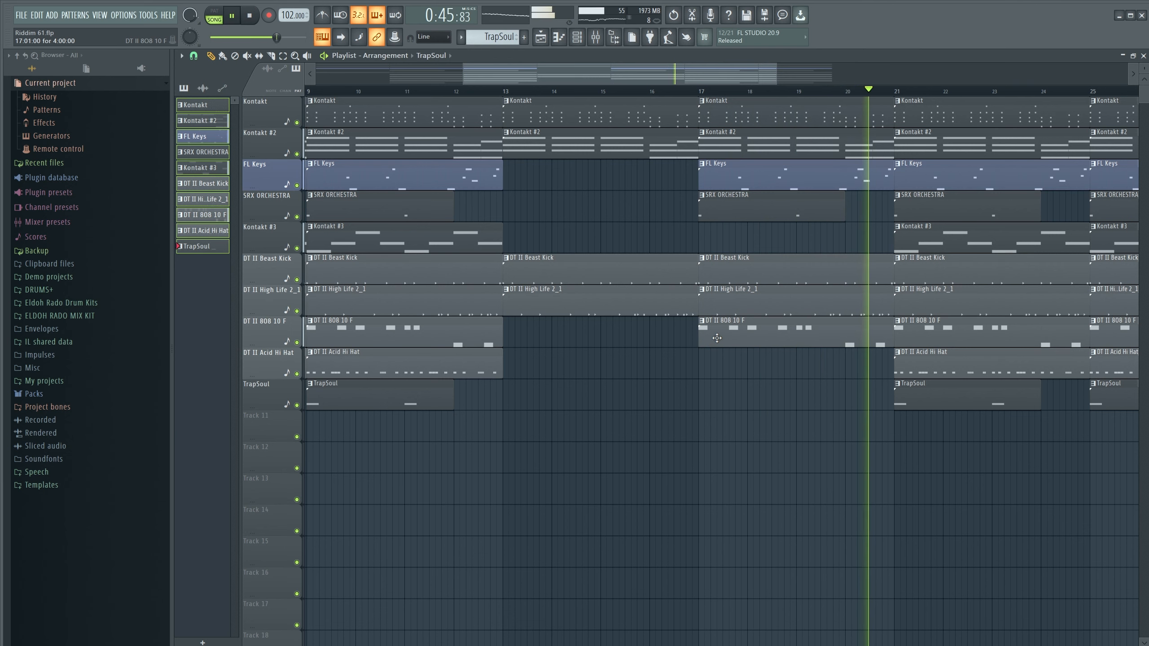
Check the whole arrangement in the Playlist, save the project and stop playback.
scroll(862, 94, "down", 4)
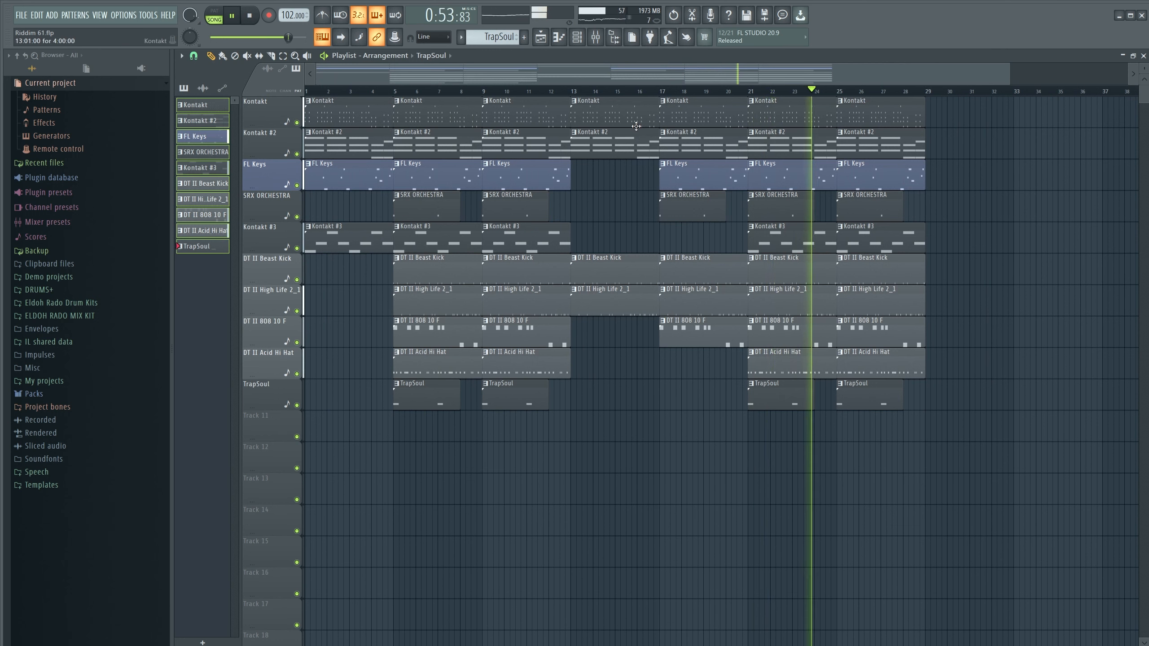
key("ctrl+s")
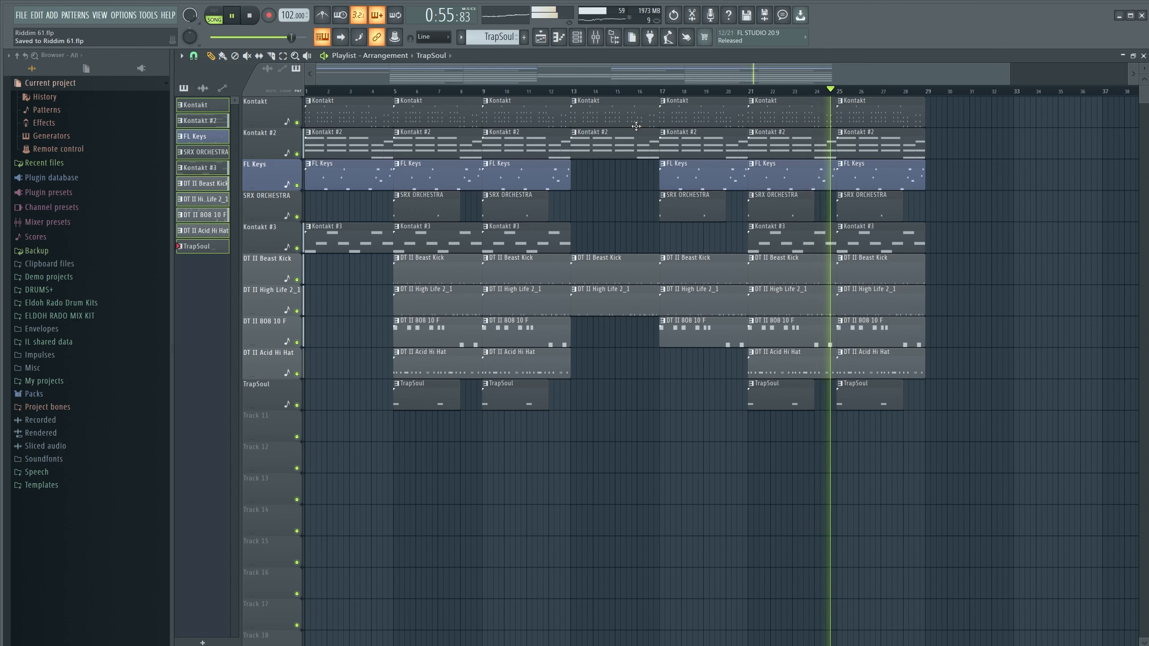
key("space")
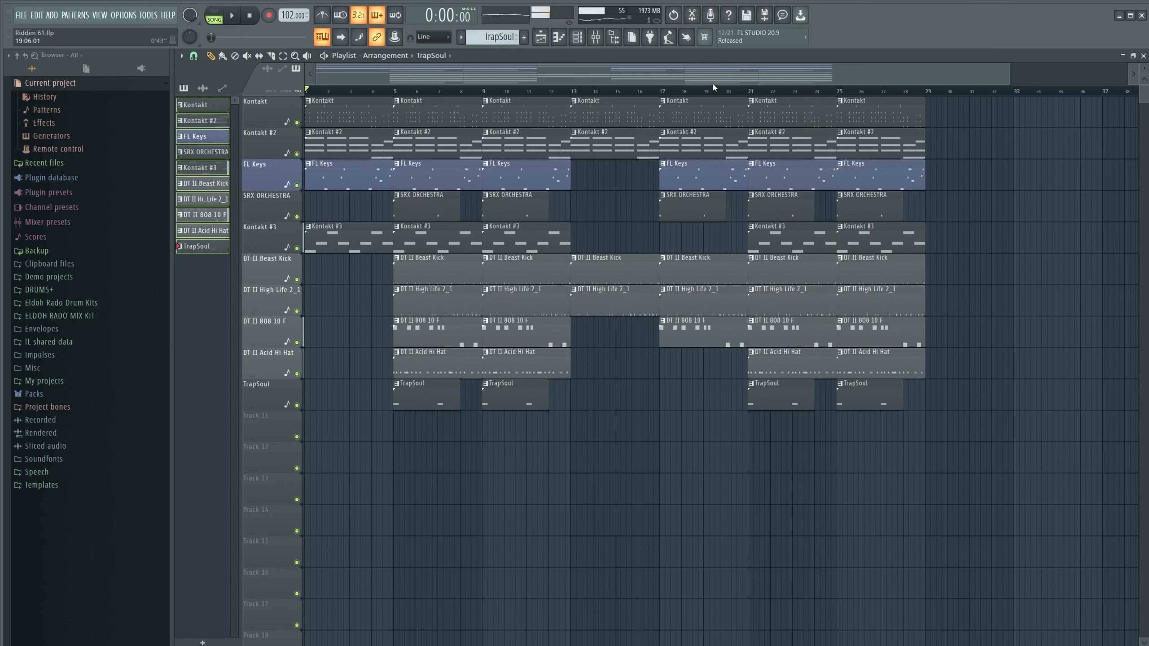